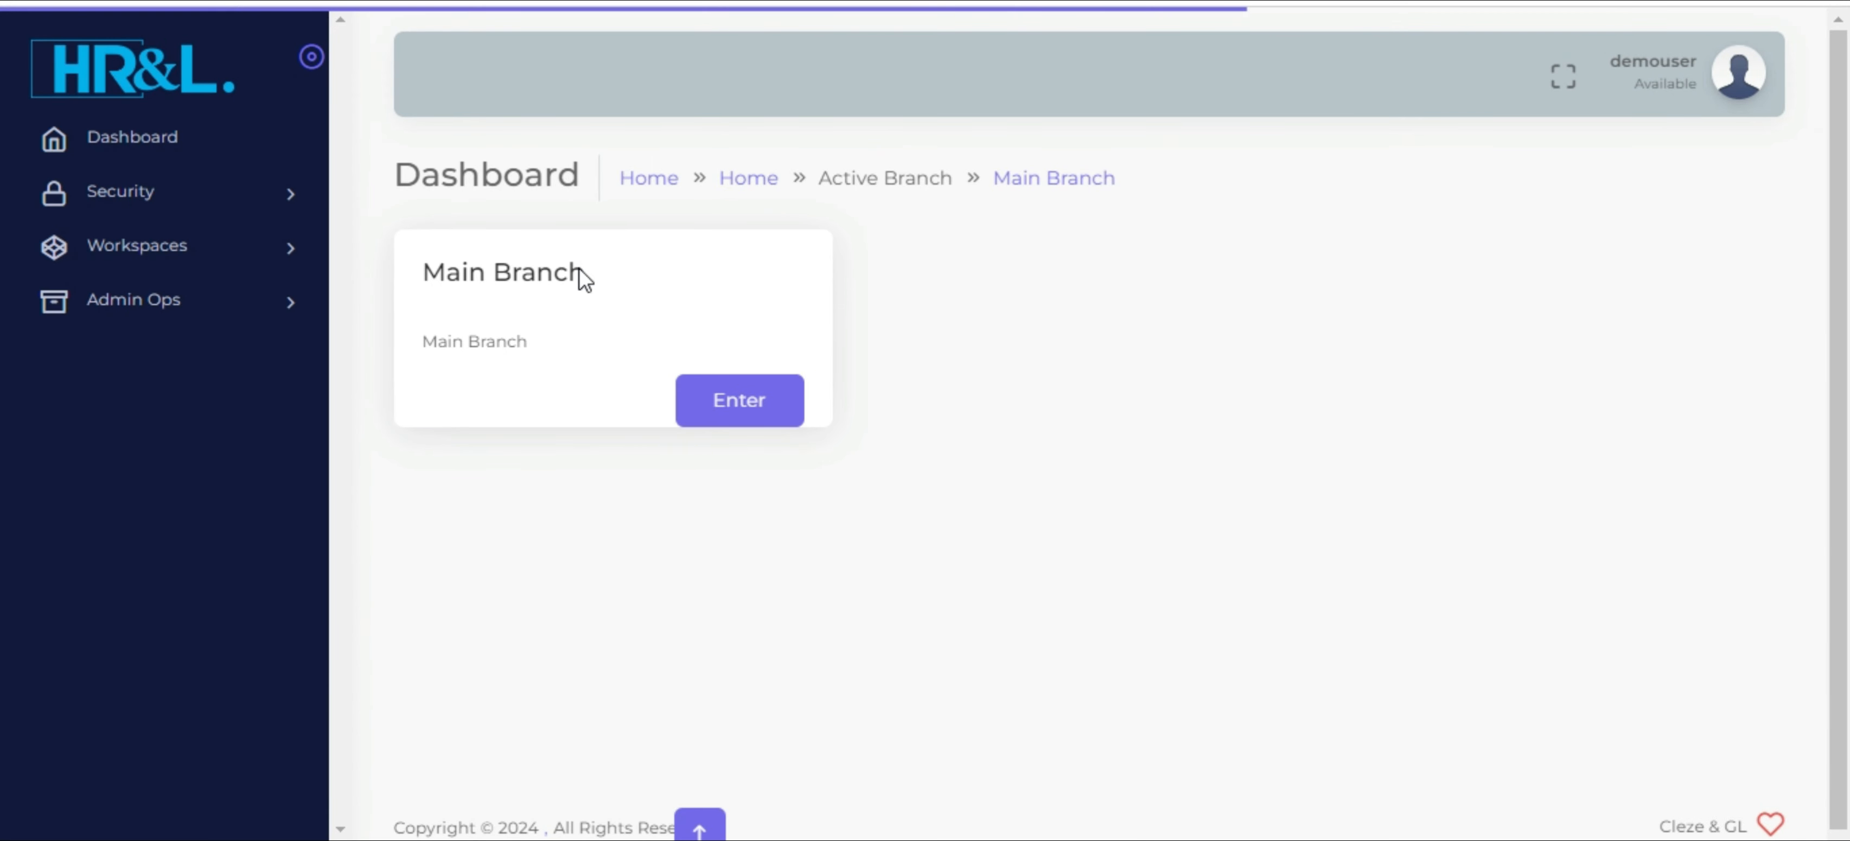
Open the department registration page of the payroll workspace and look over the registered departments
triple_click(494, 279)
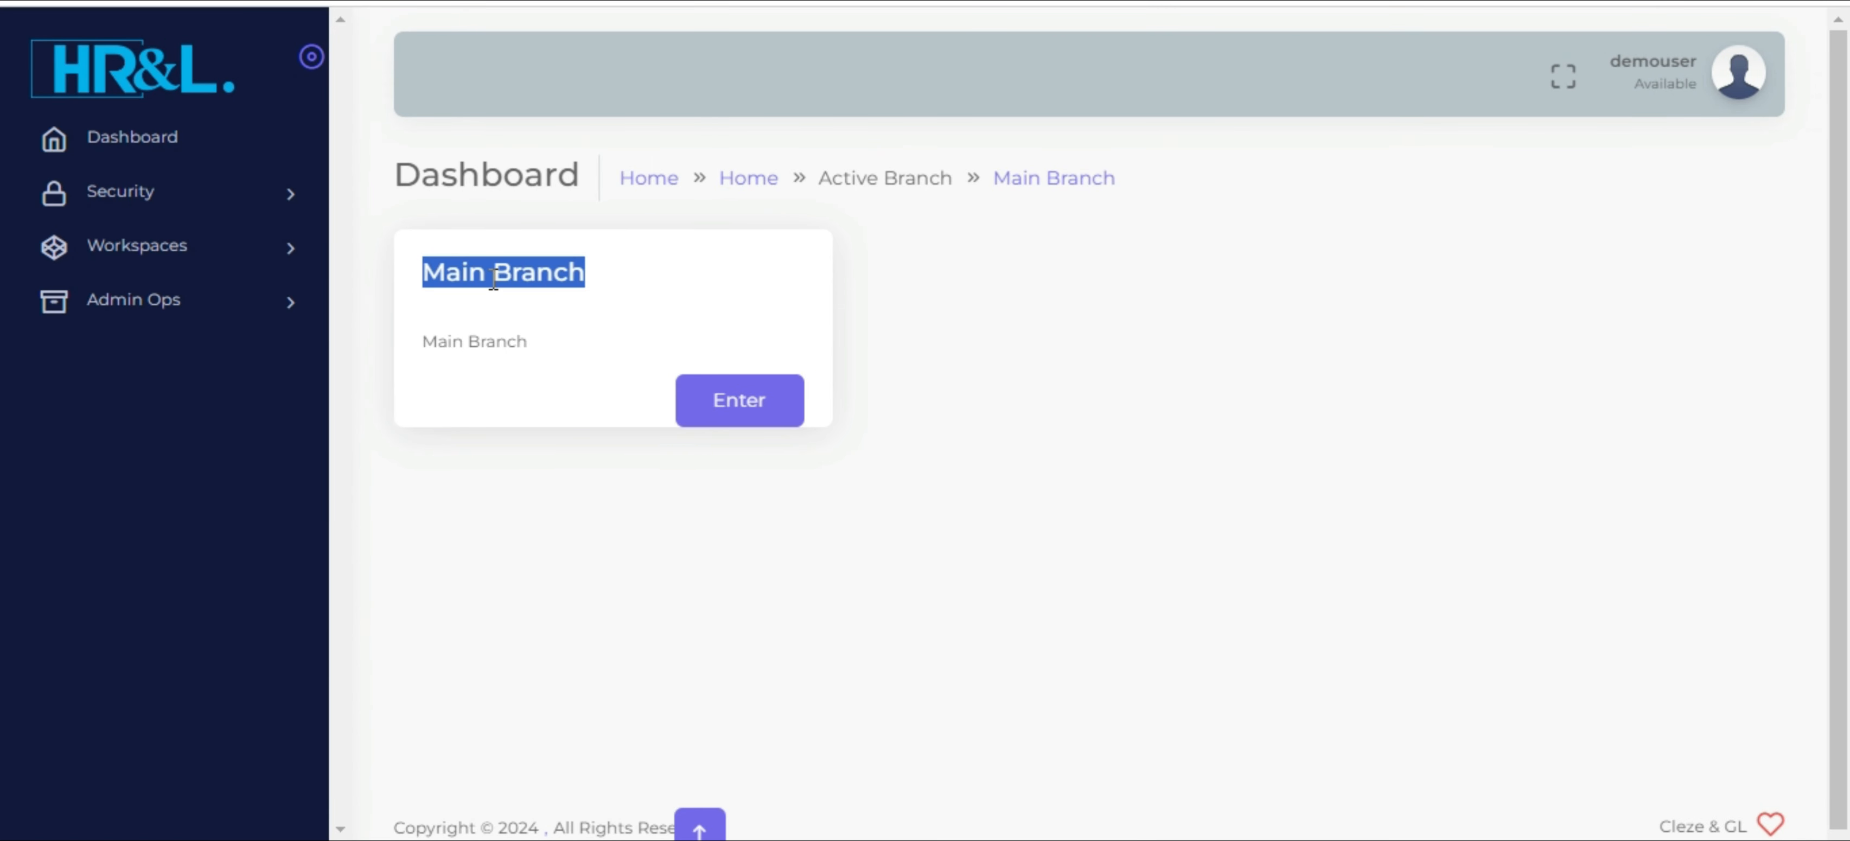
click(260, 249)
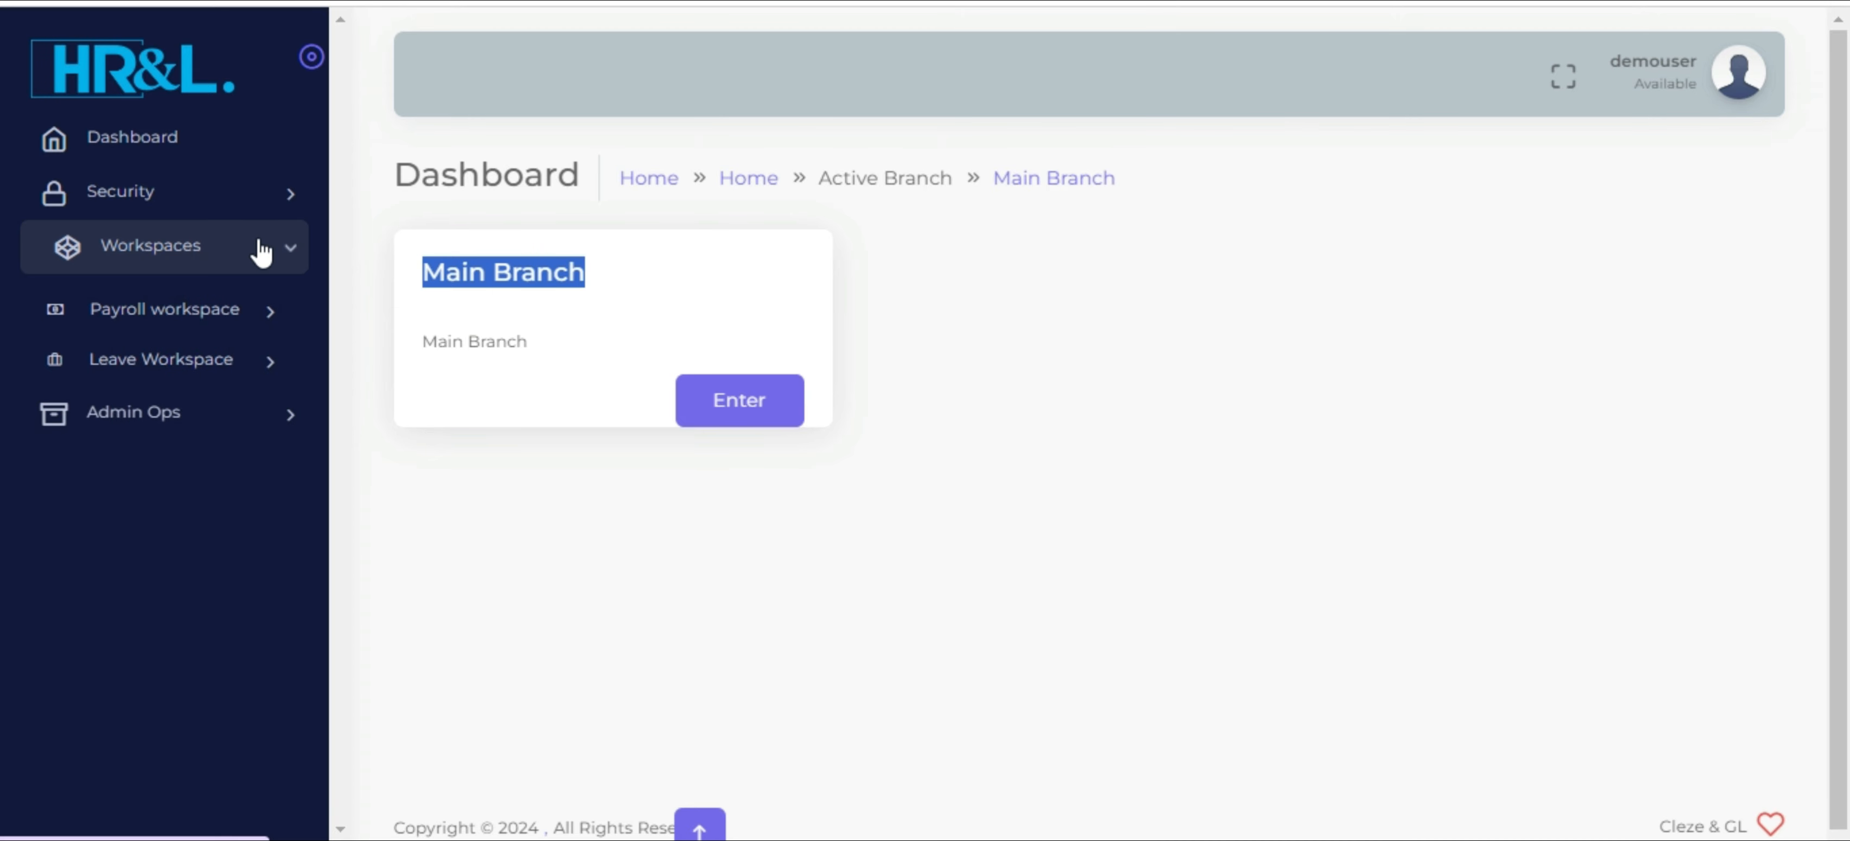
click(275, 331)
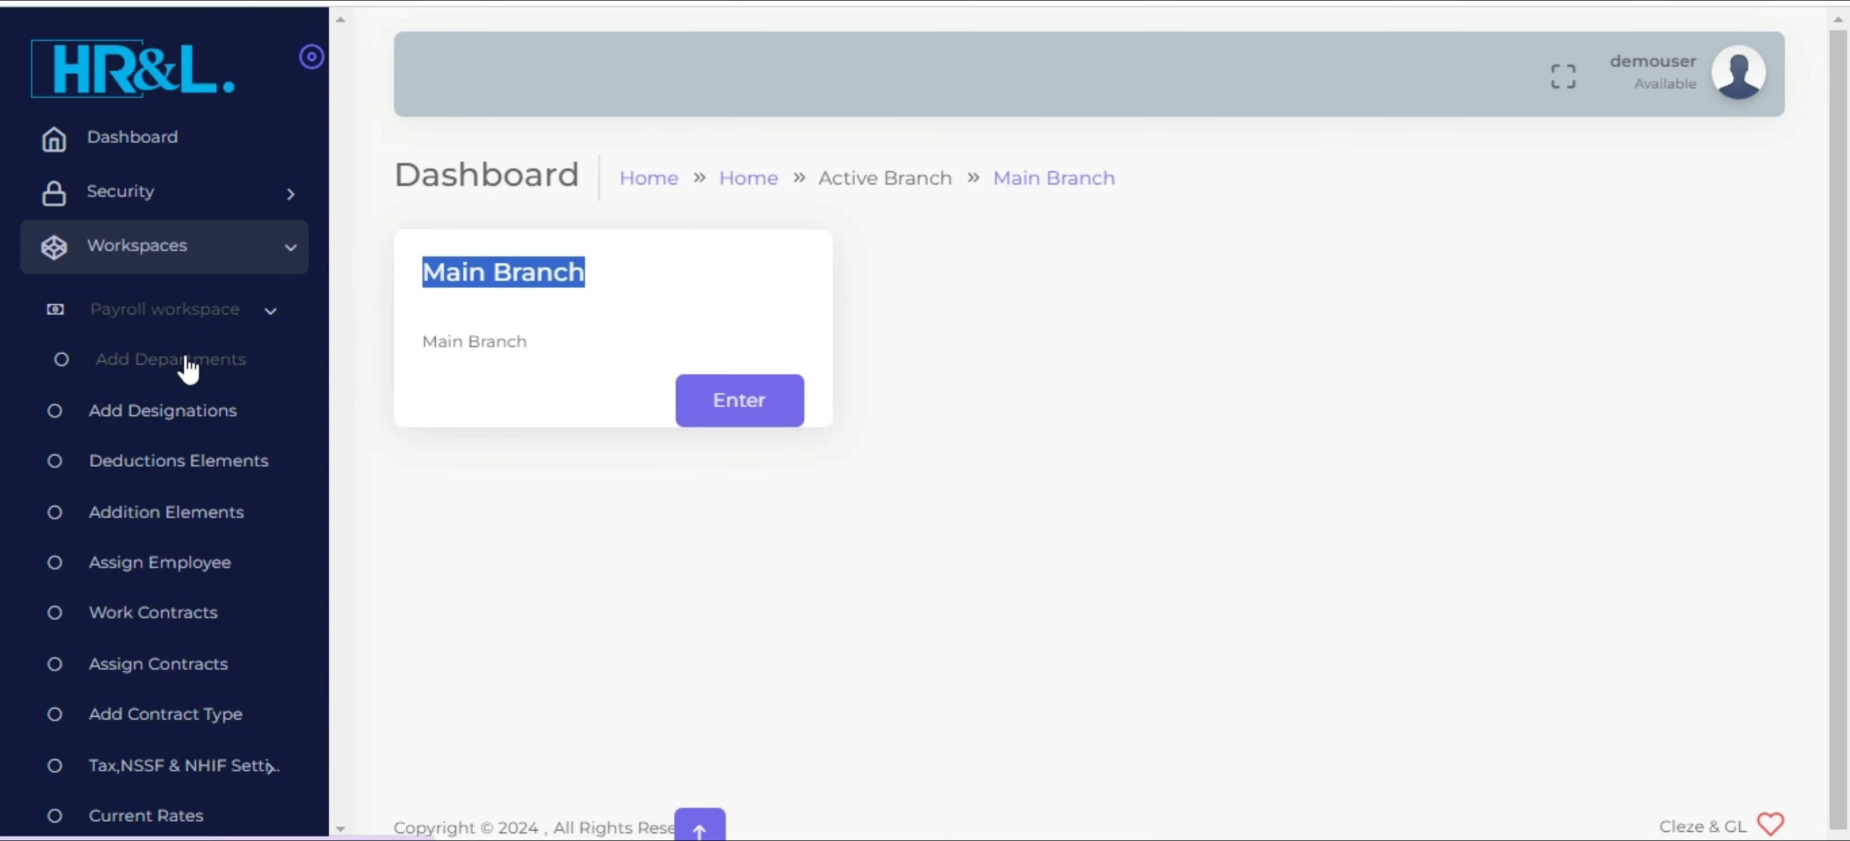
click(231, 363)
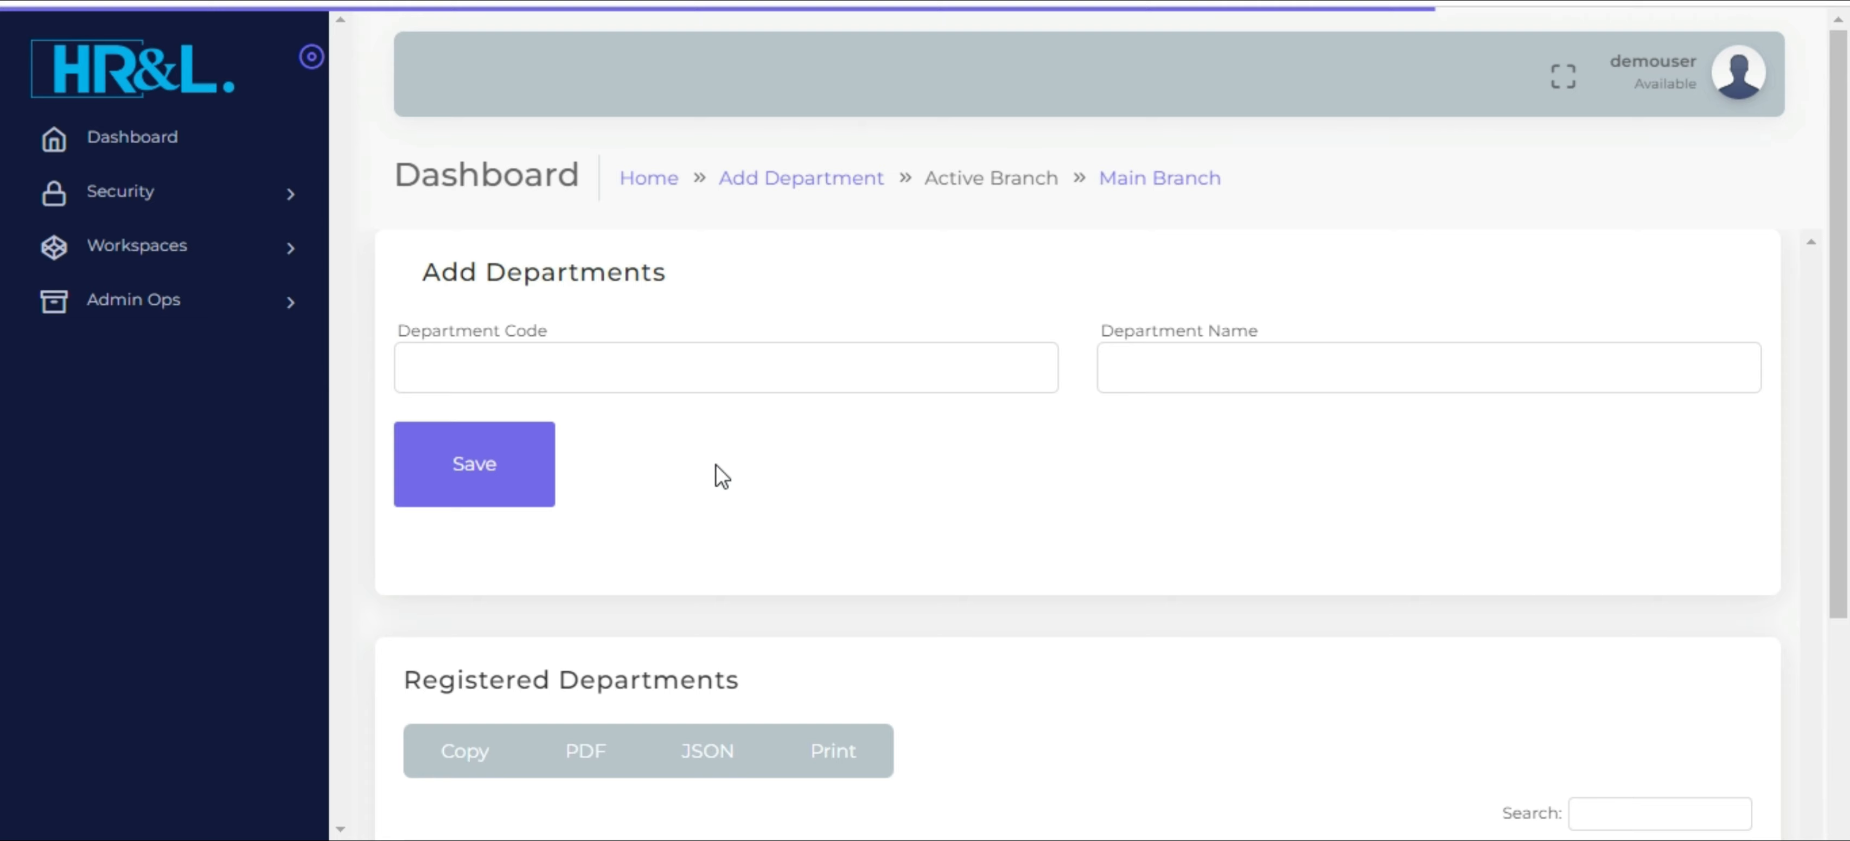
scroll(714, 471, down, 4)
scroll(716, 477, up, 4)
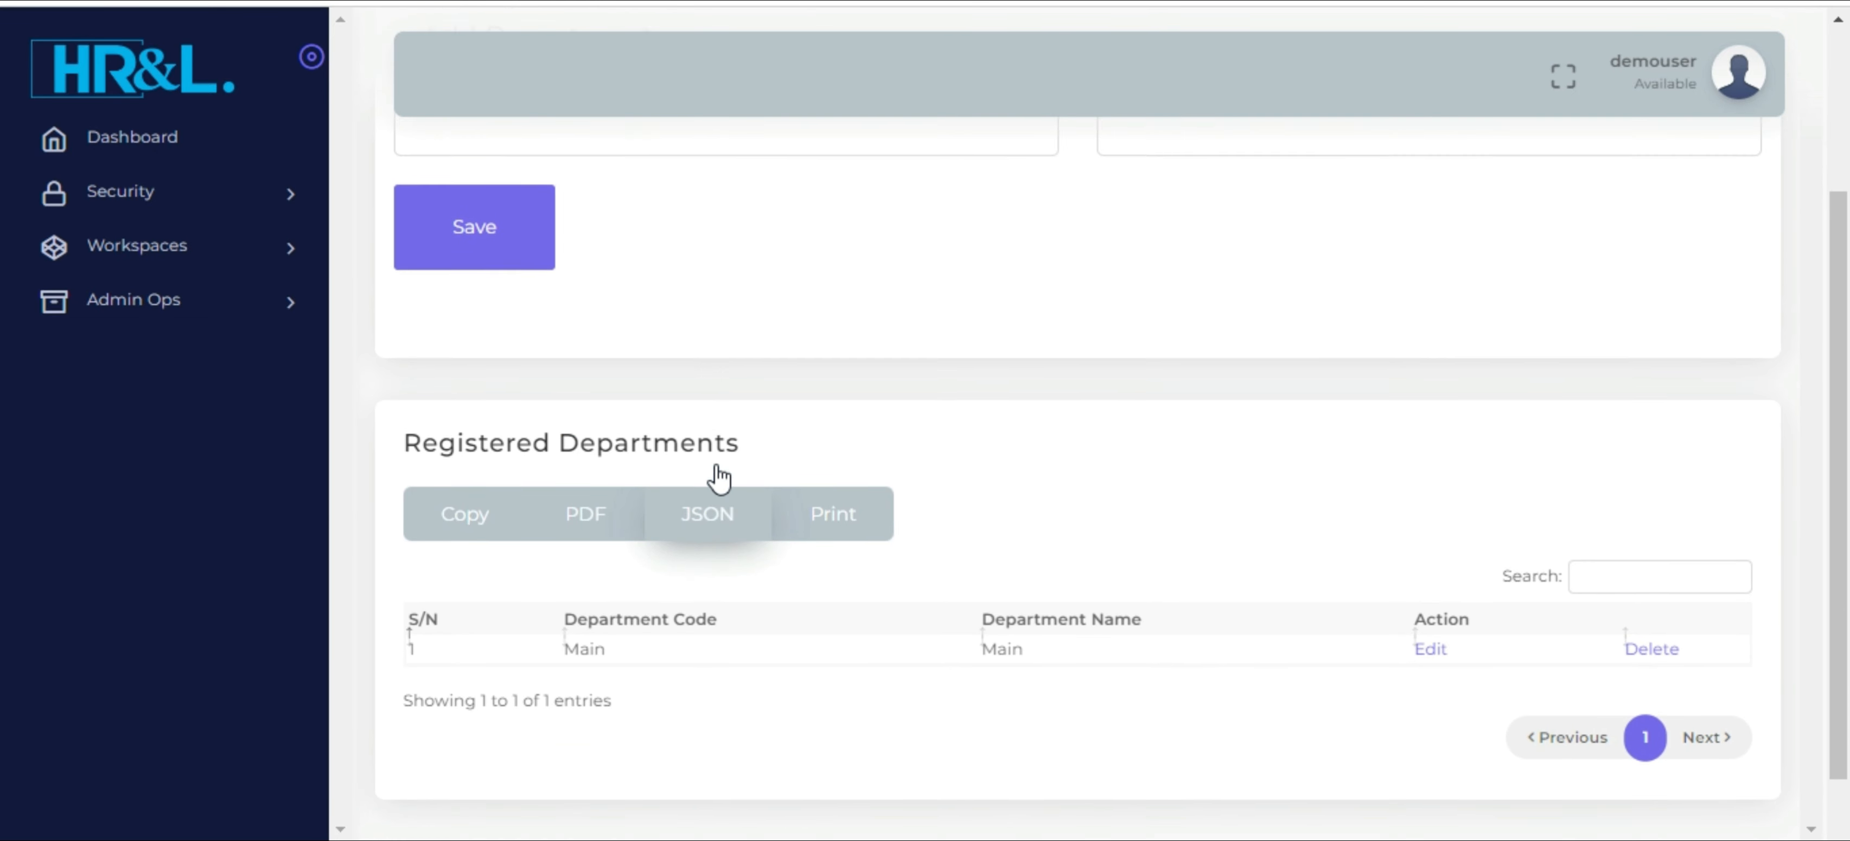
Add a department with ACCOUNTS as both its code and its name, and save it
click(620, 368)
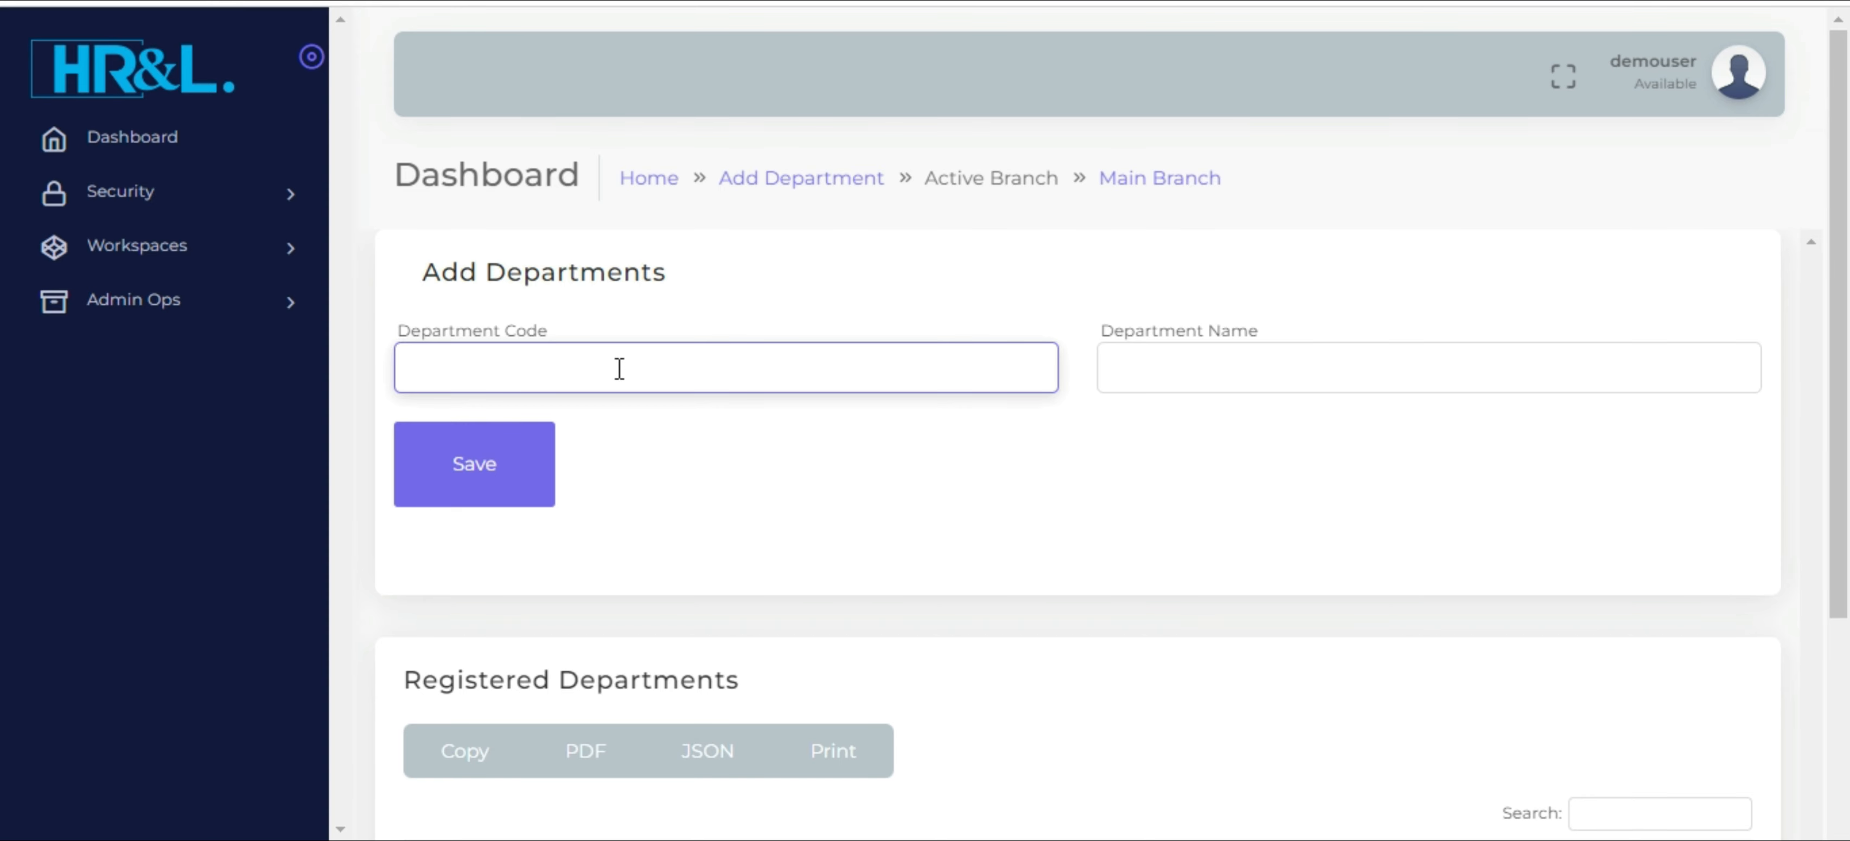
text(ACCOUNTS)
key(ctrl+a)
key(ctrl+c)
click(1152, 384)
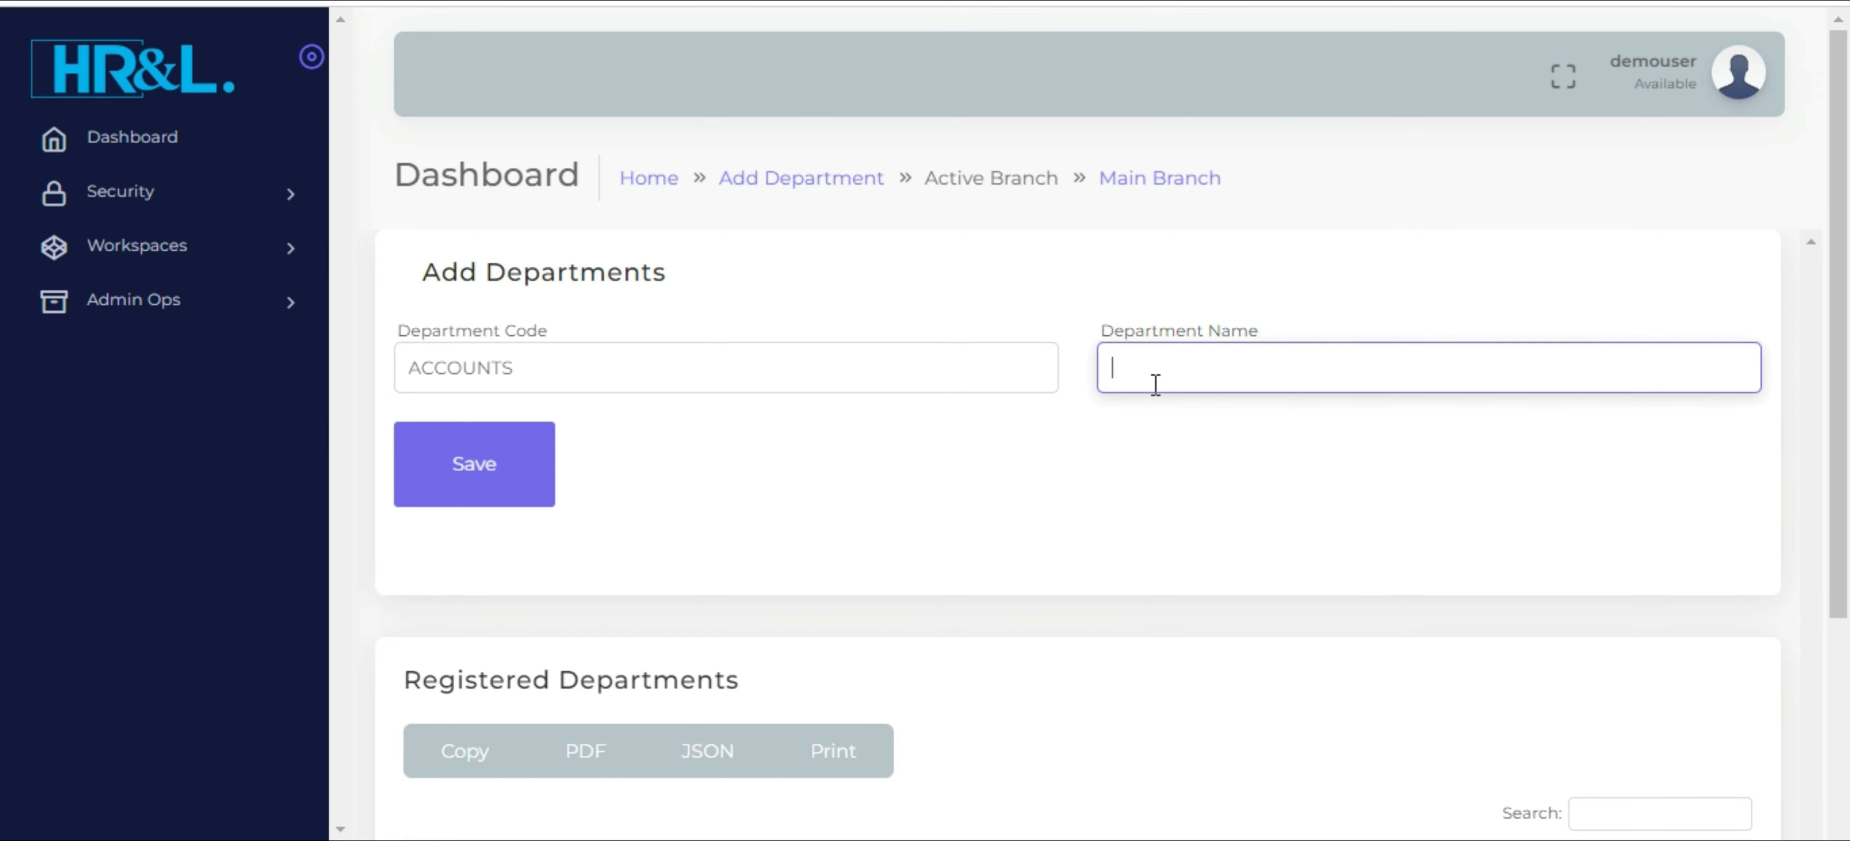
key(ctrl+v)
click(466, 474)
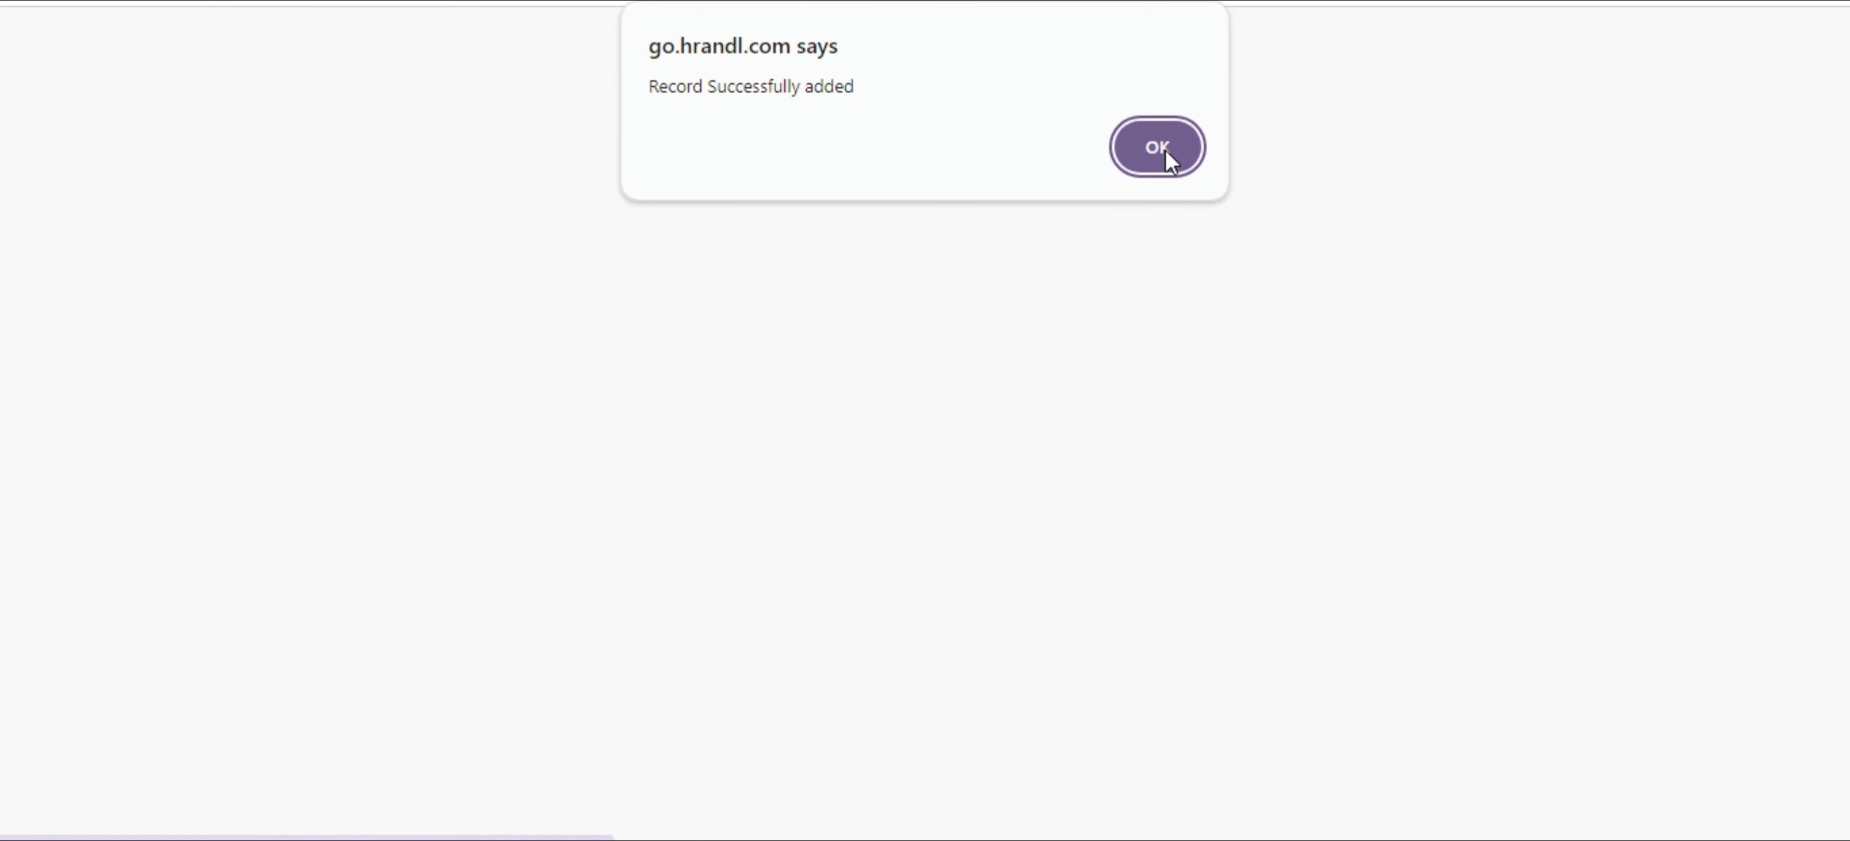
click(1165, 149)
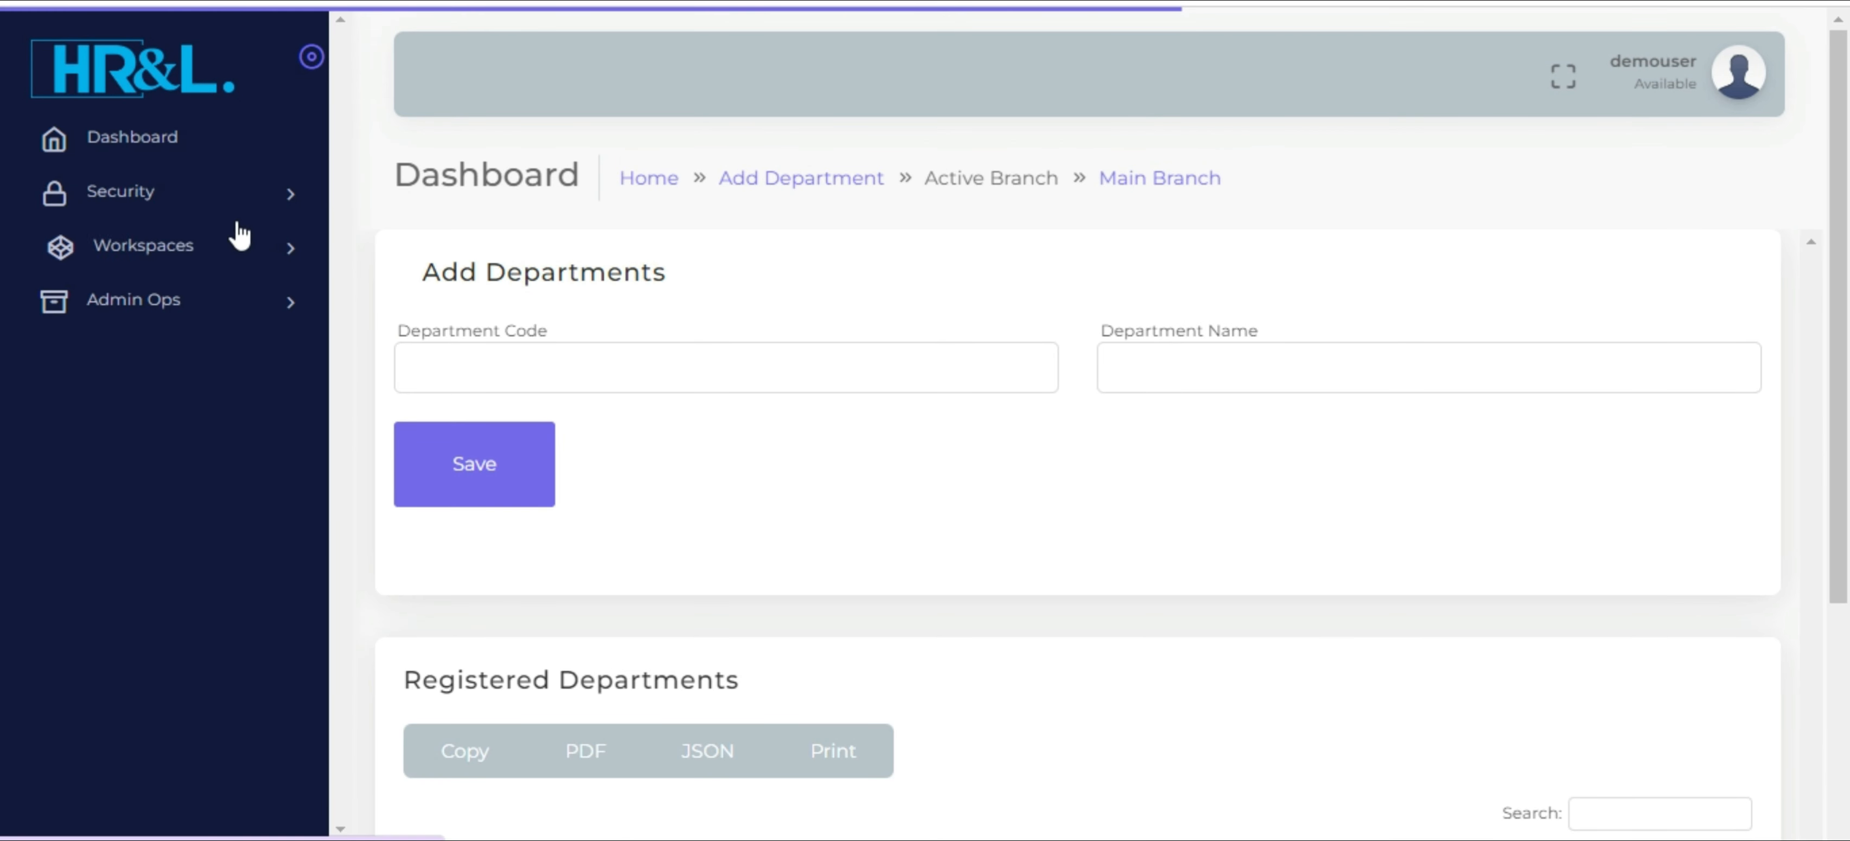
Open the payroll workspace's designations page and save a new job title ACCOUNTANT
click(222, 244)
click(198, 308)
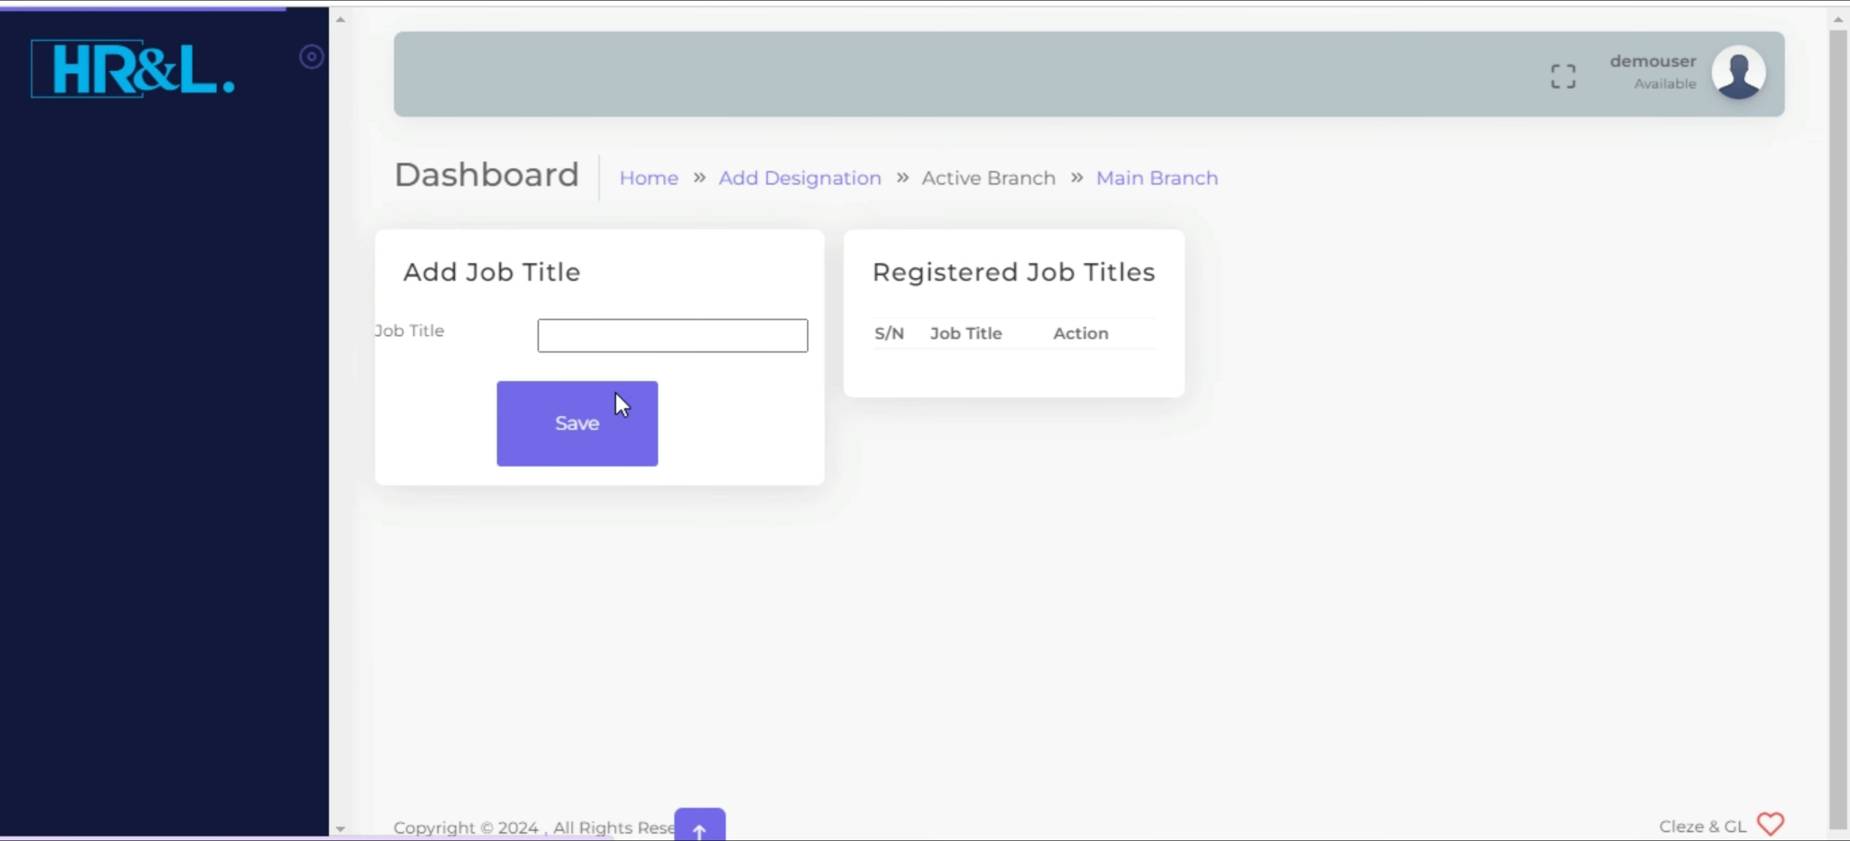
click(672, 339)
text(AC)
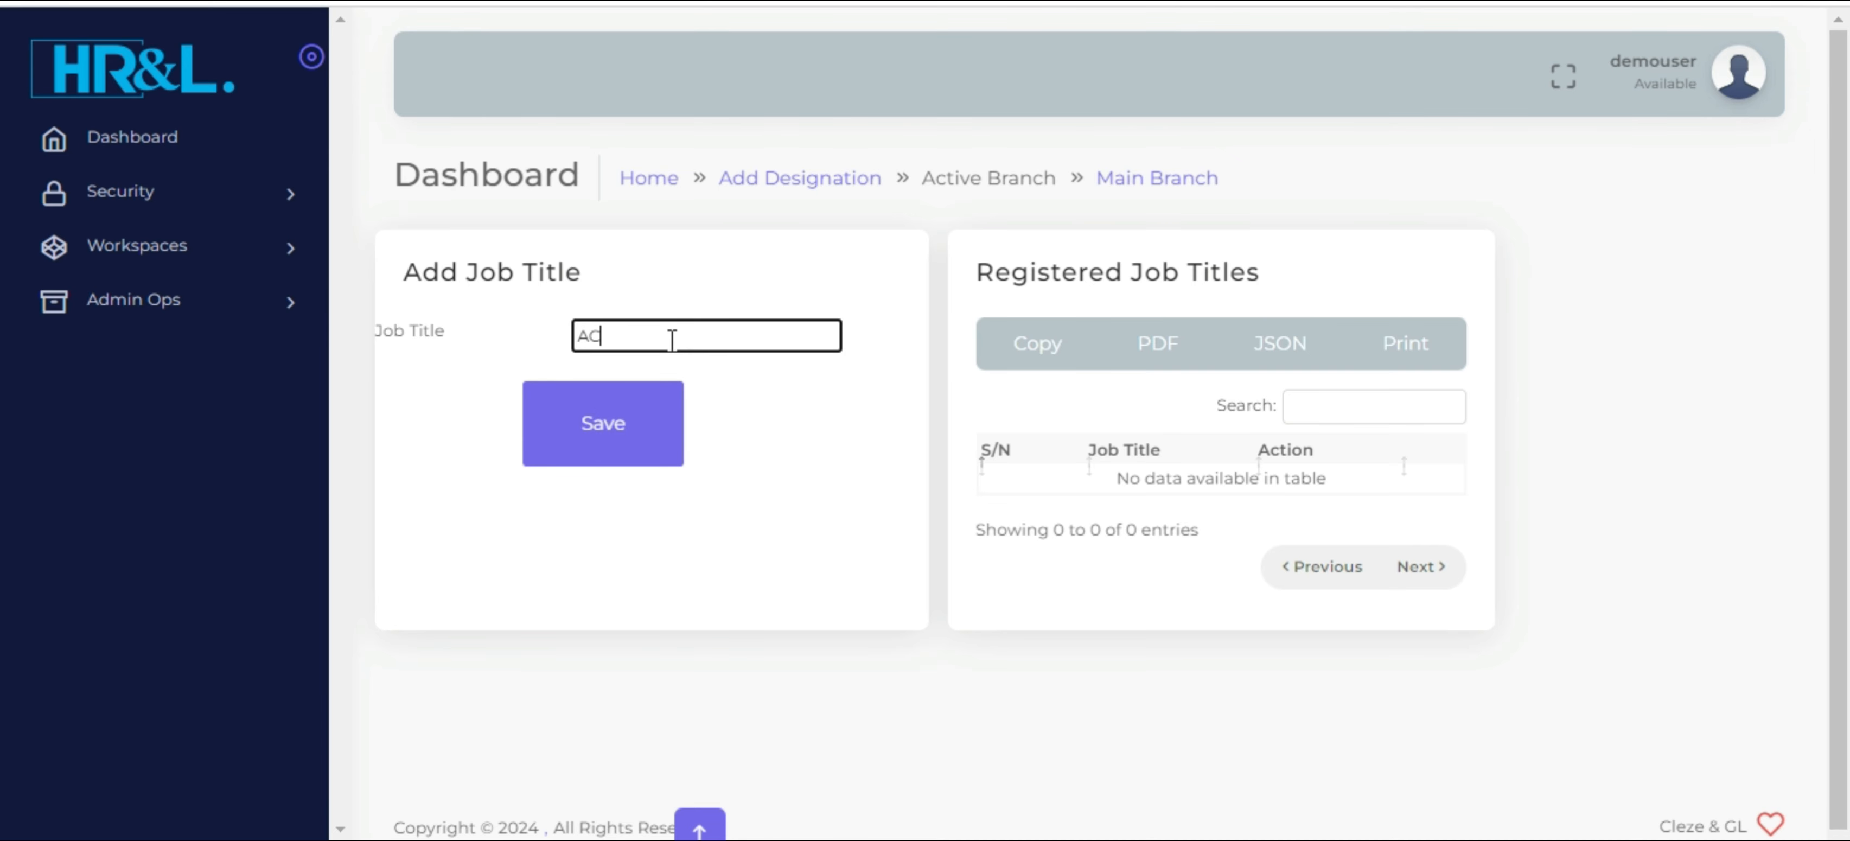
text(COUNTANT)
click(606, 427)
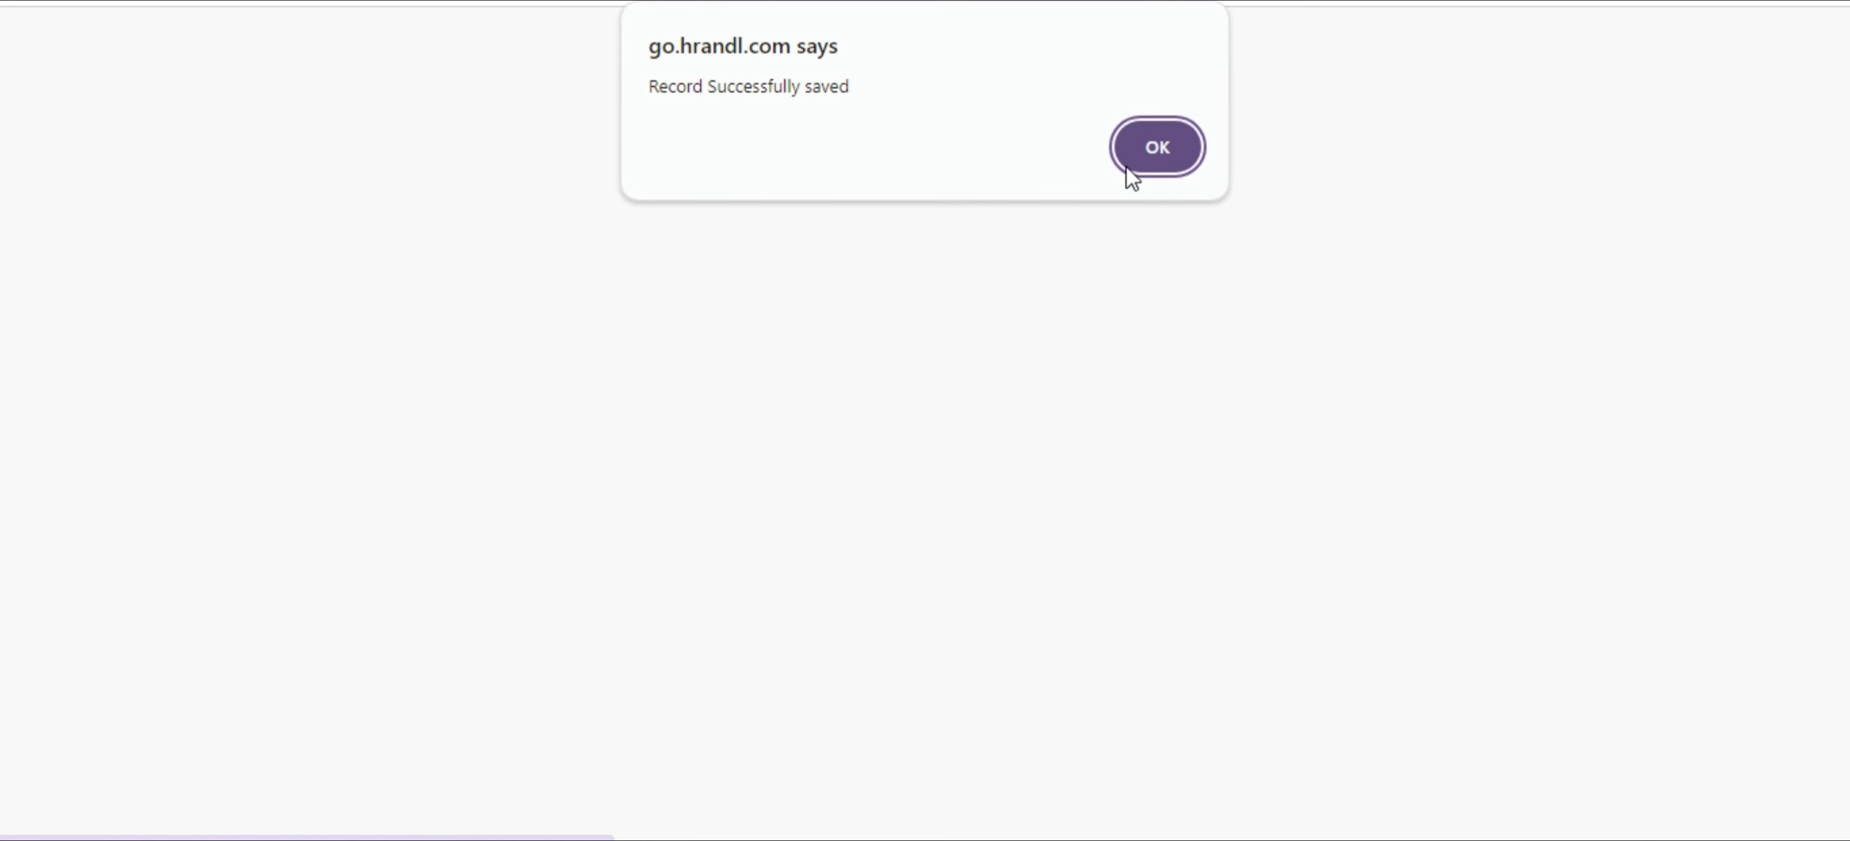
click(1163, 140)
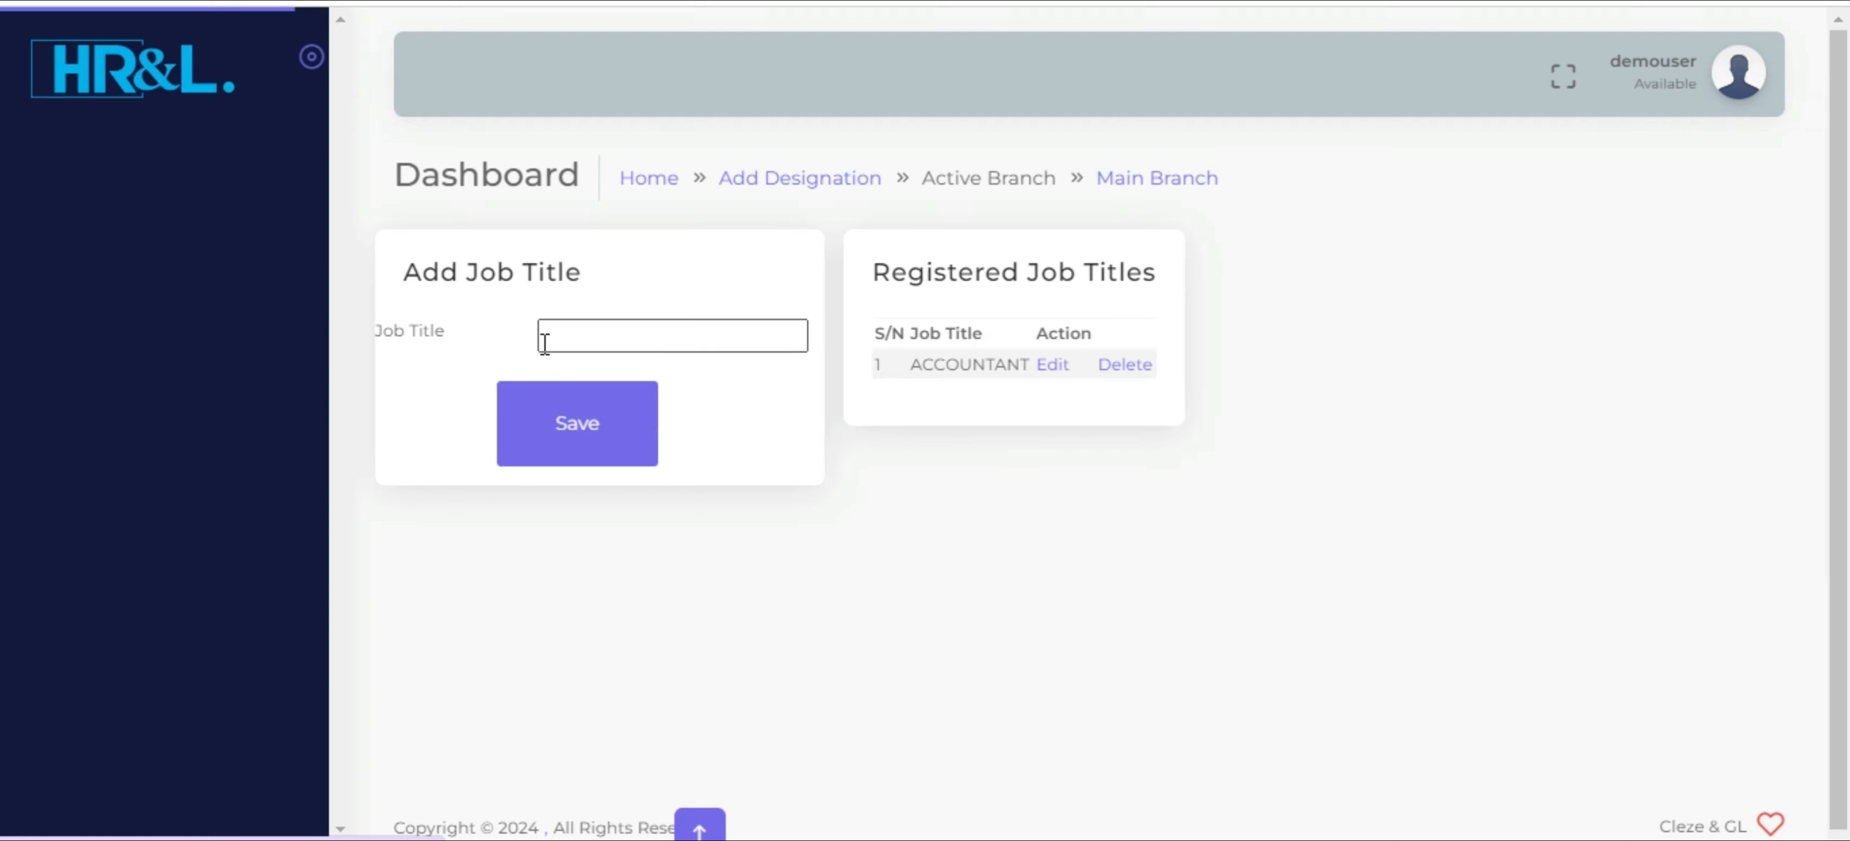
Add and save the job title DRIVER
click(610, 332)
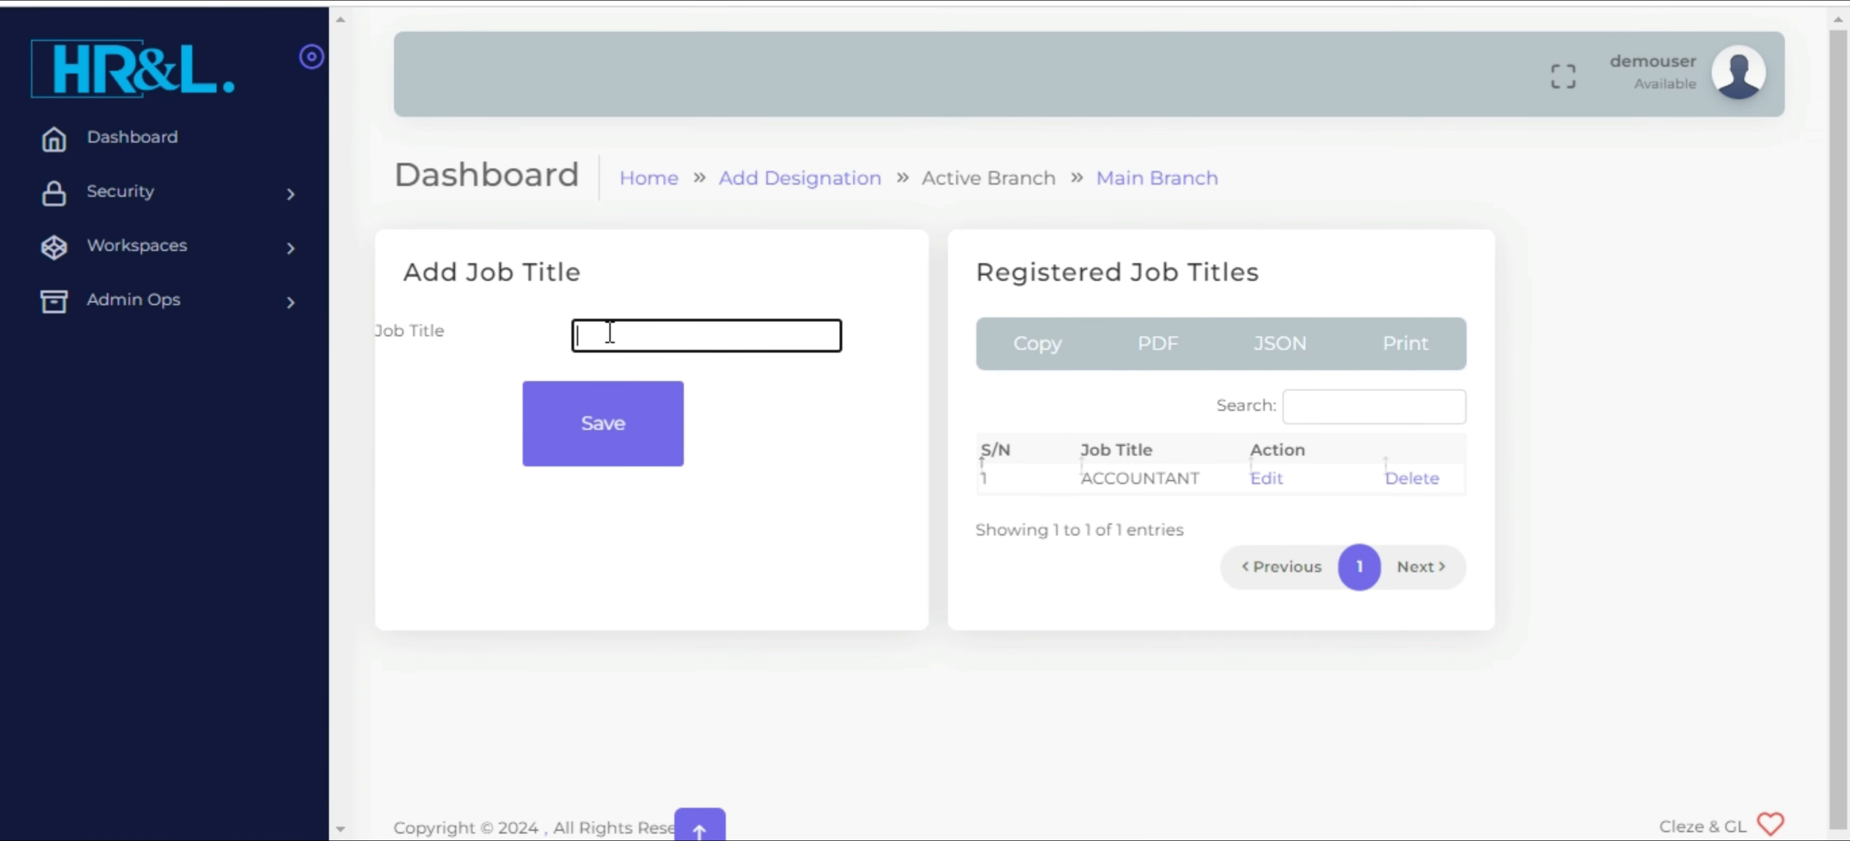
text(DRIVER)
click(607, 417)
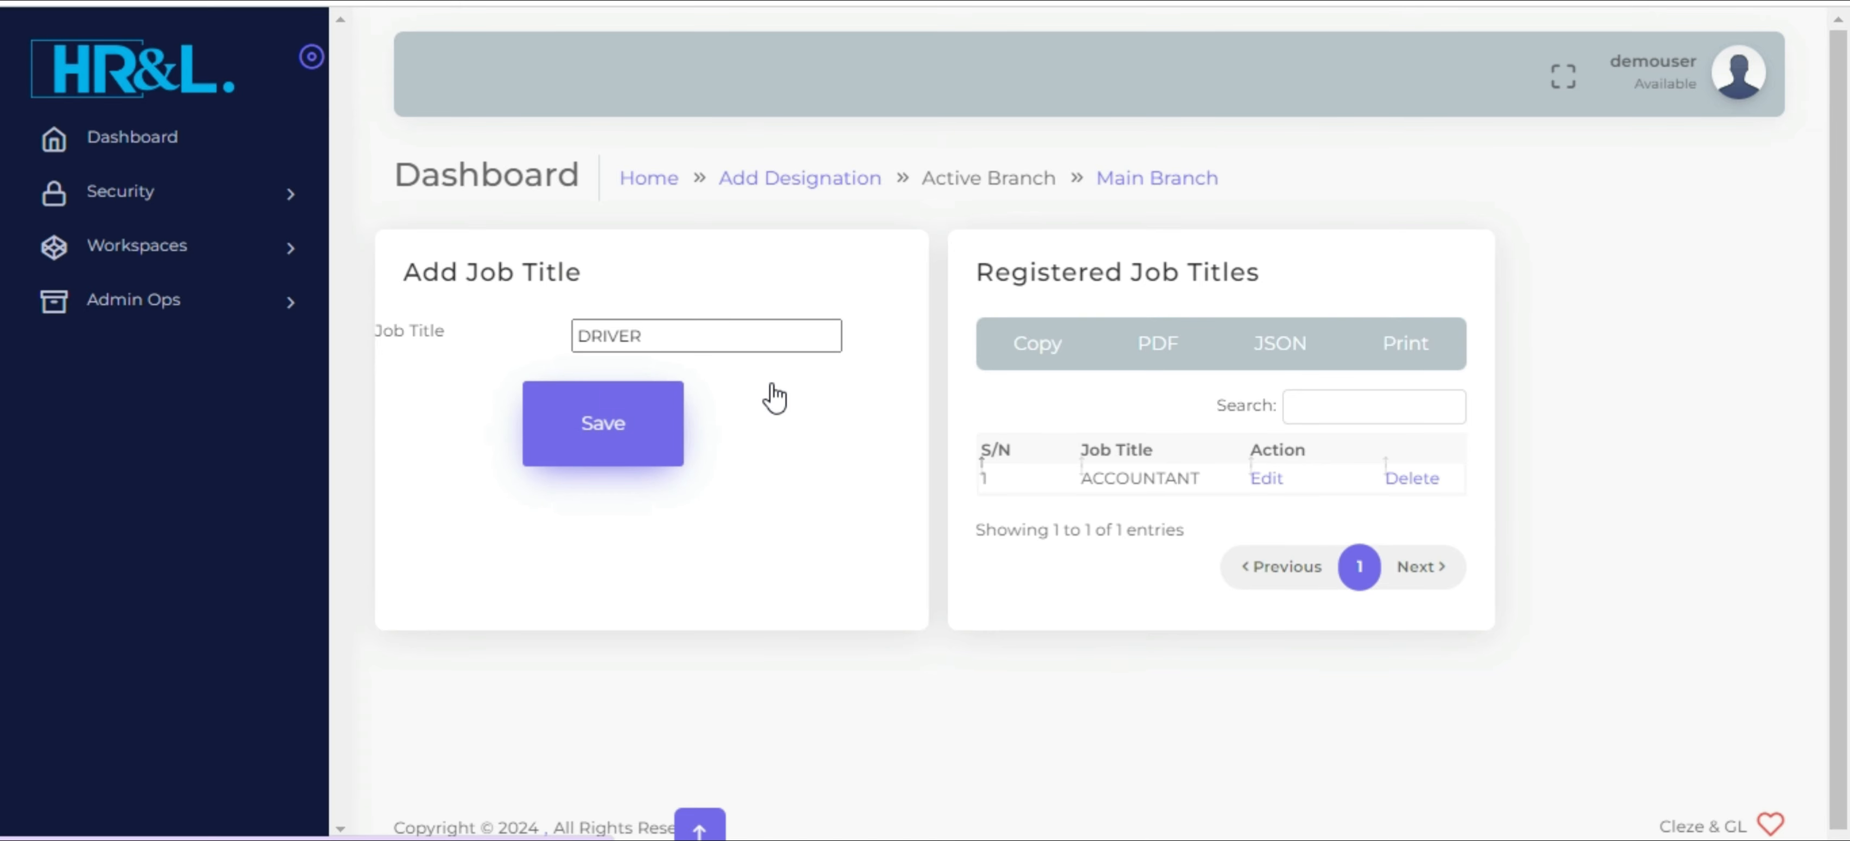
click(1156, 144)
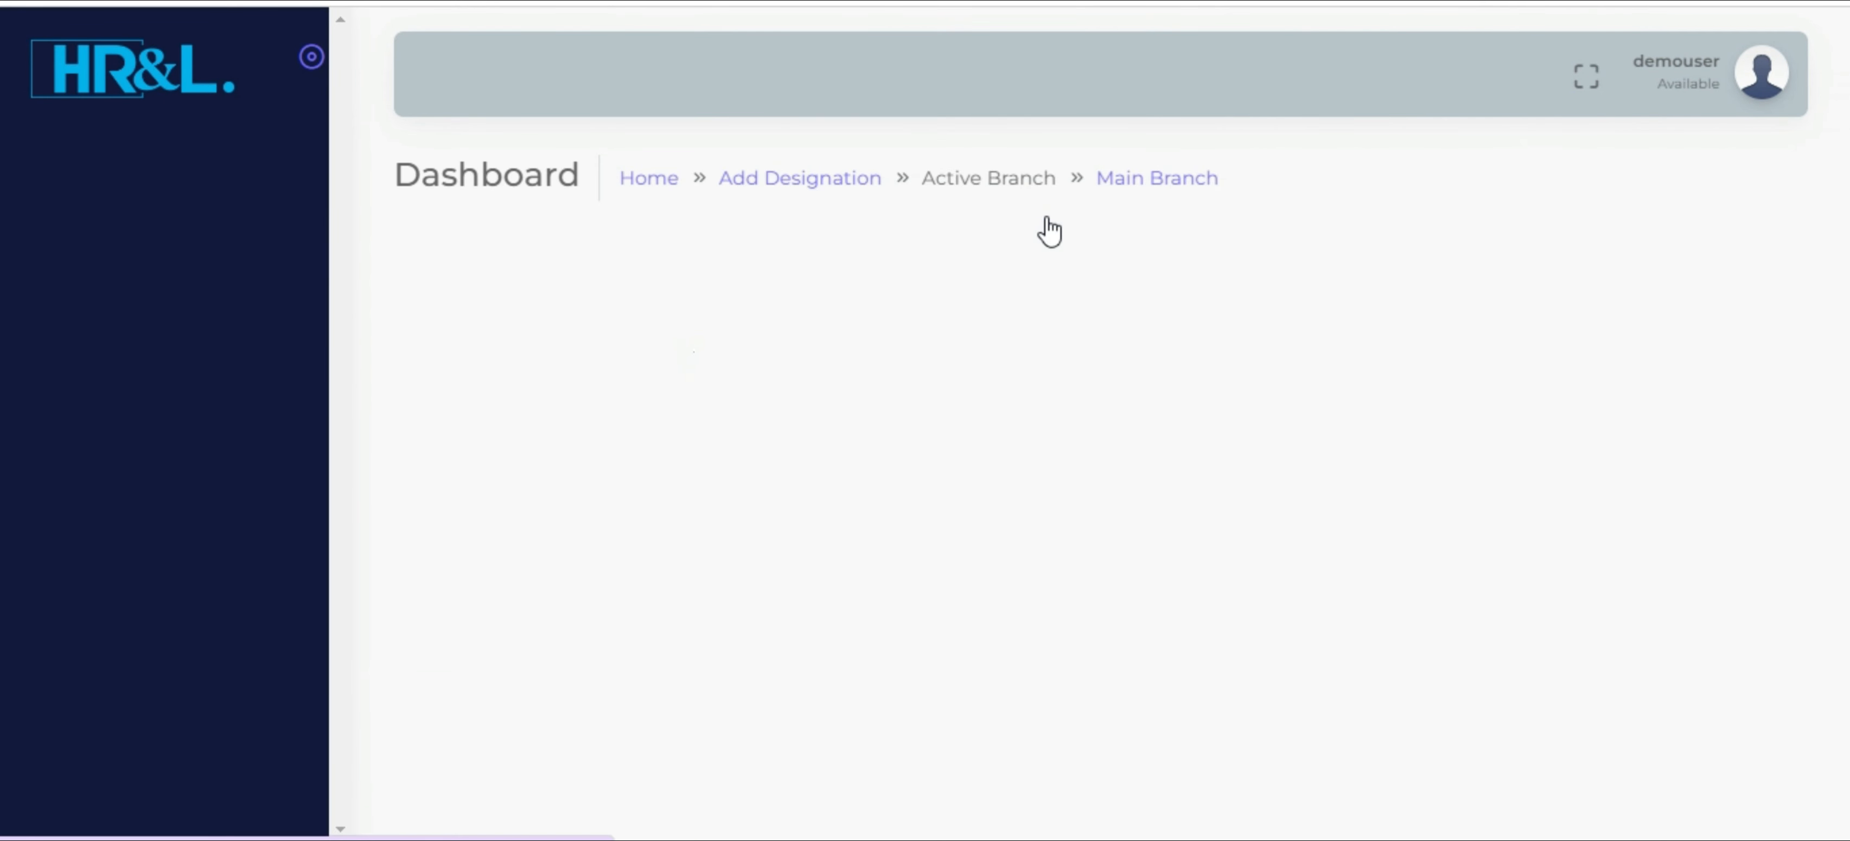
Add and save the job title MANAGER
click(630, 337)
text(M)
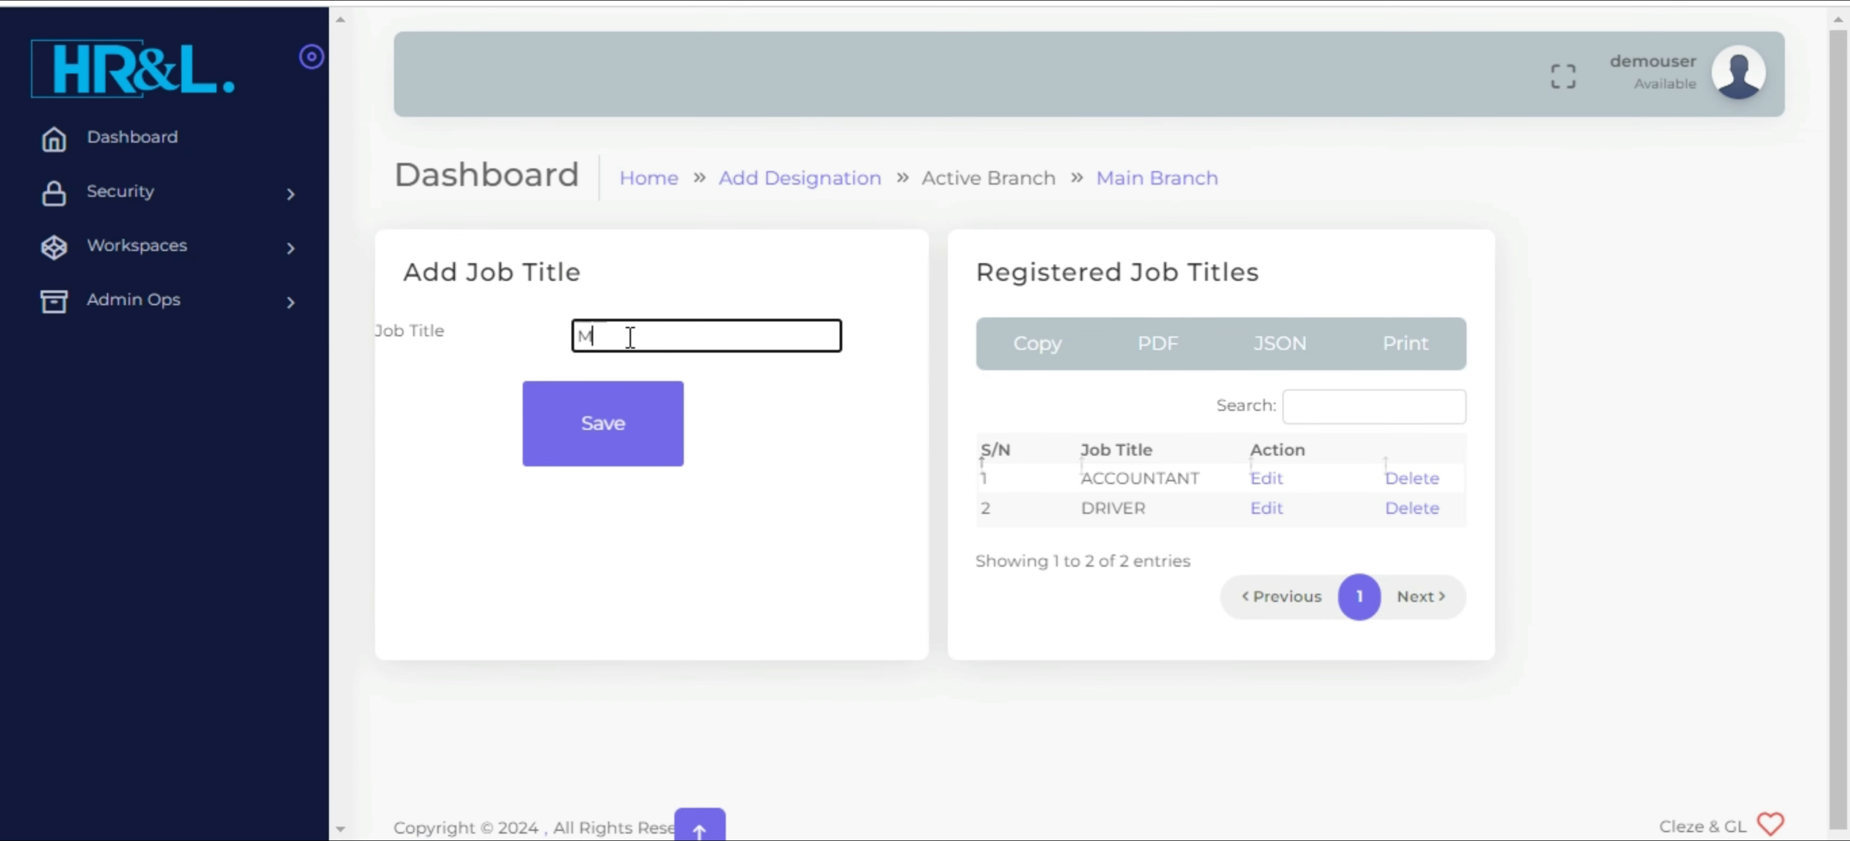
text(ANAGER)
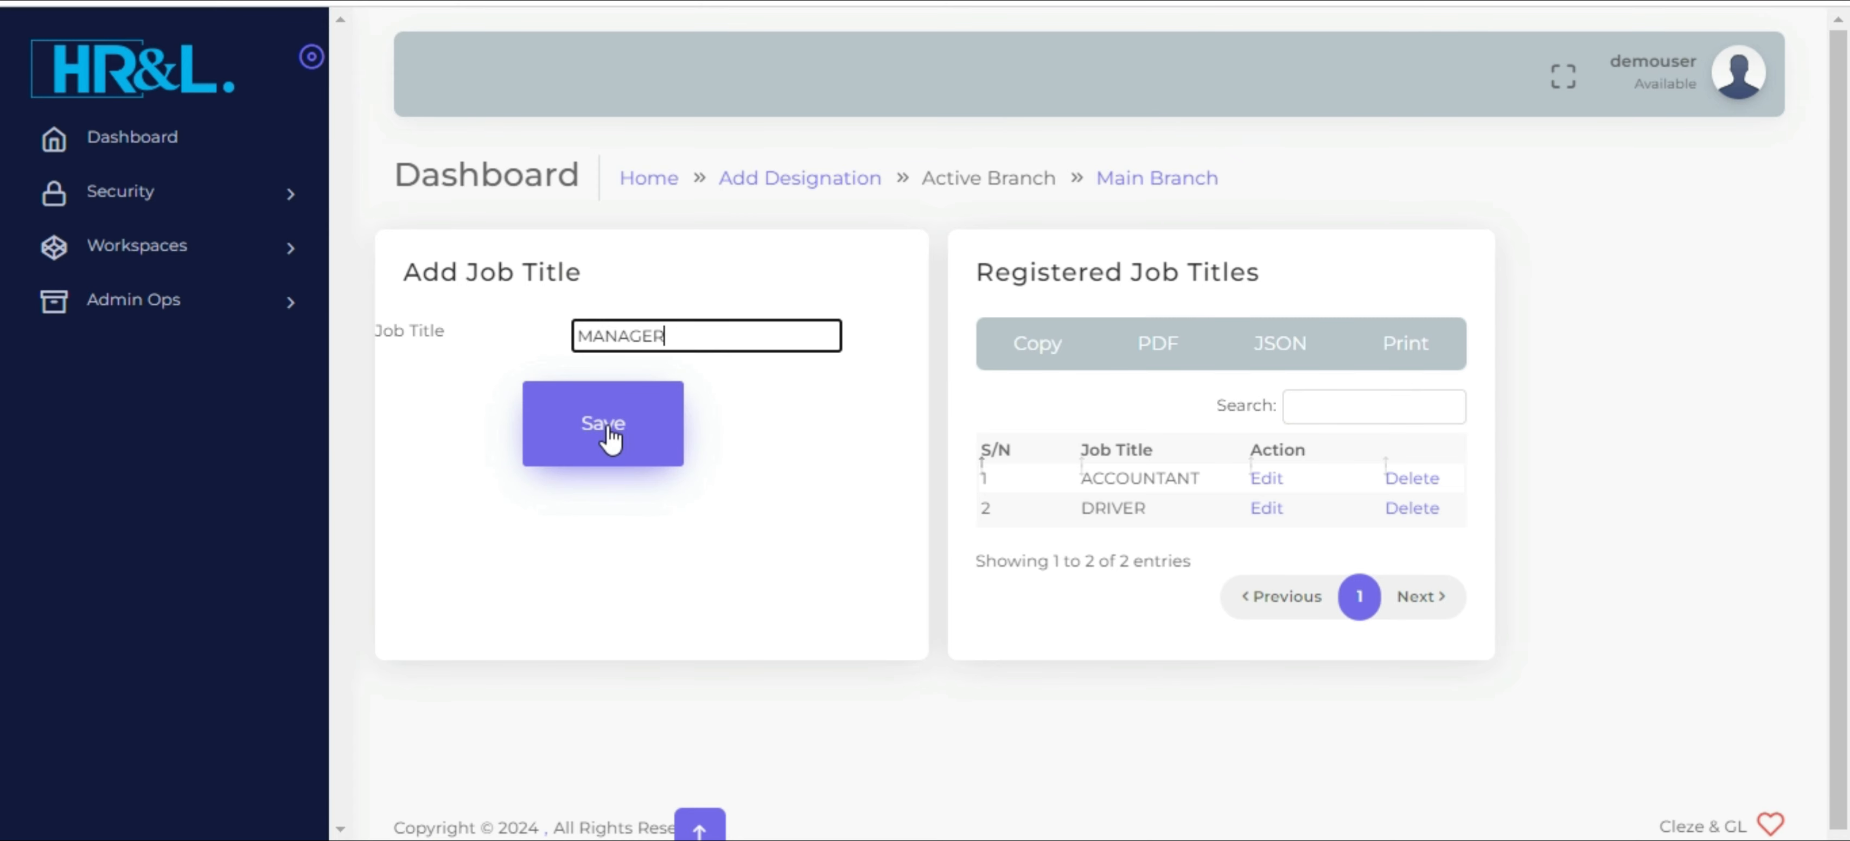
click(610, 436)
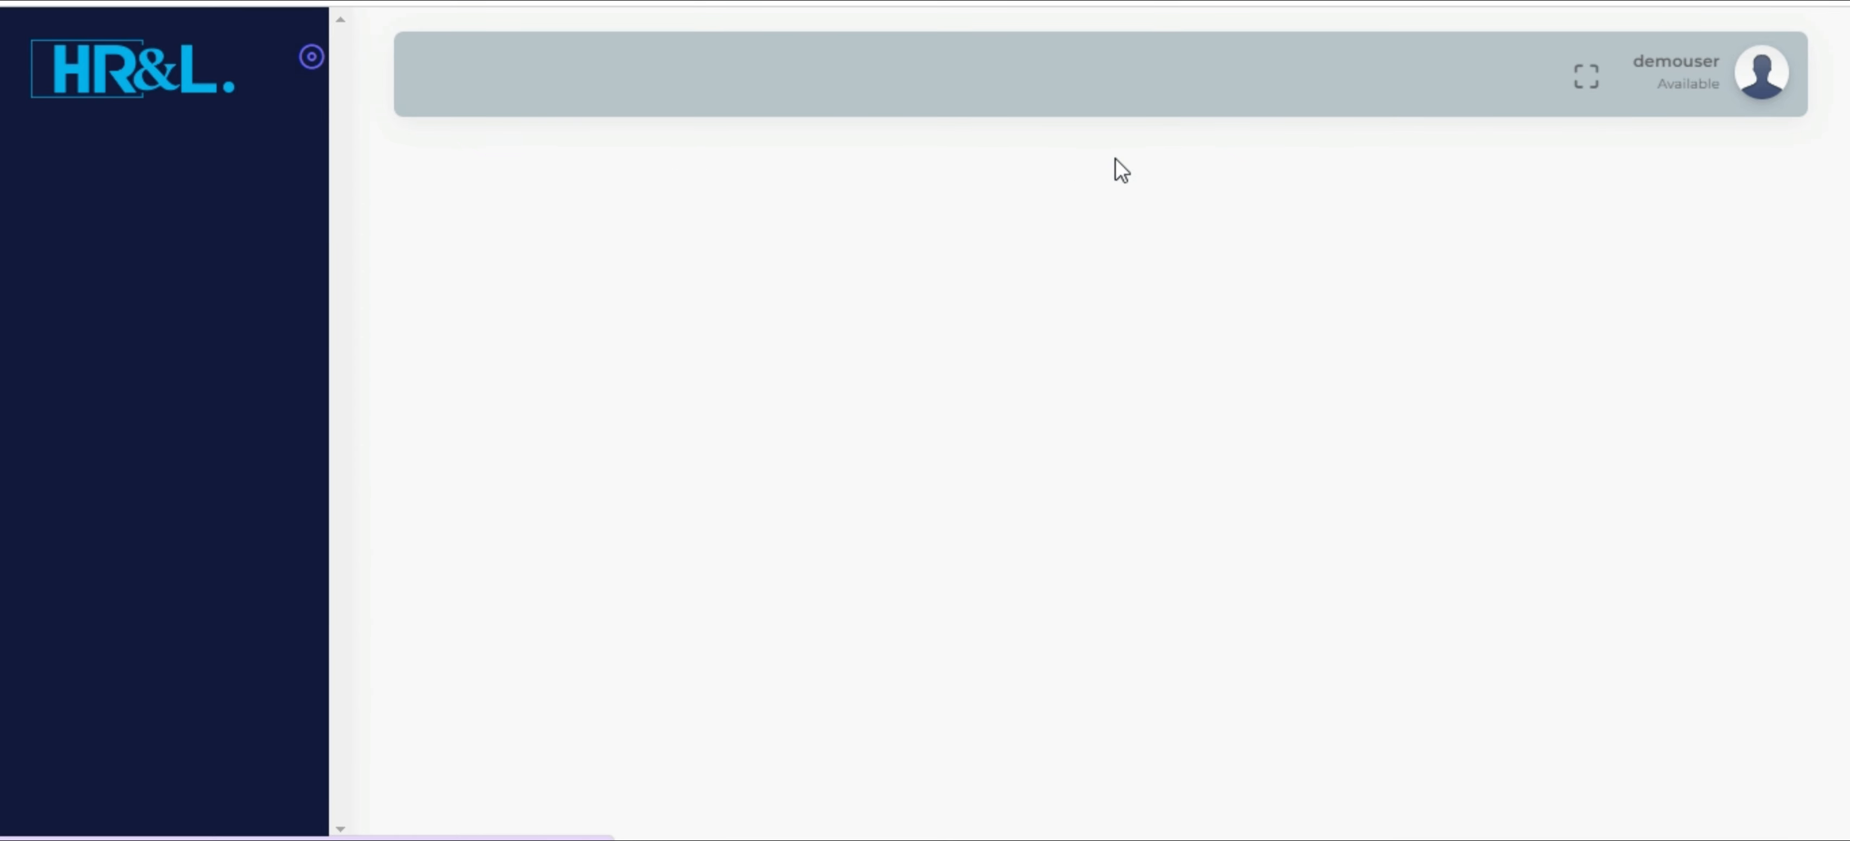
click(1143, 157)
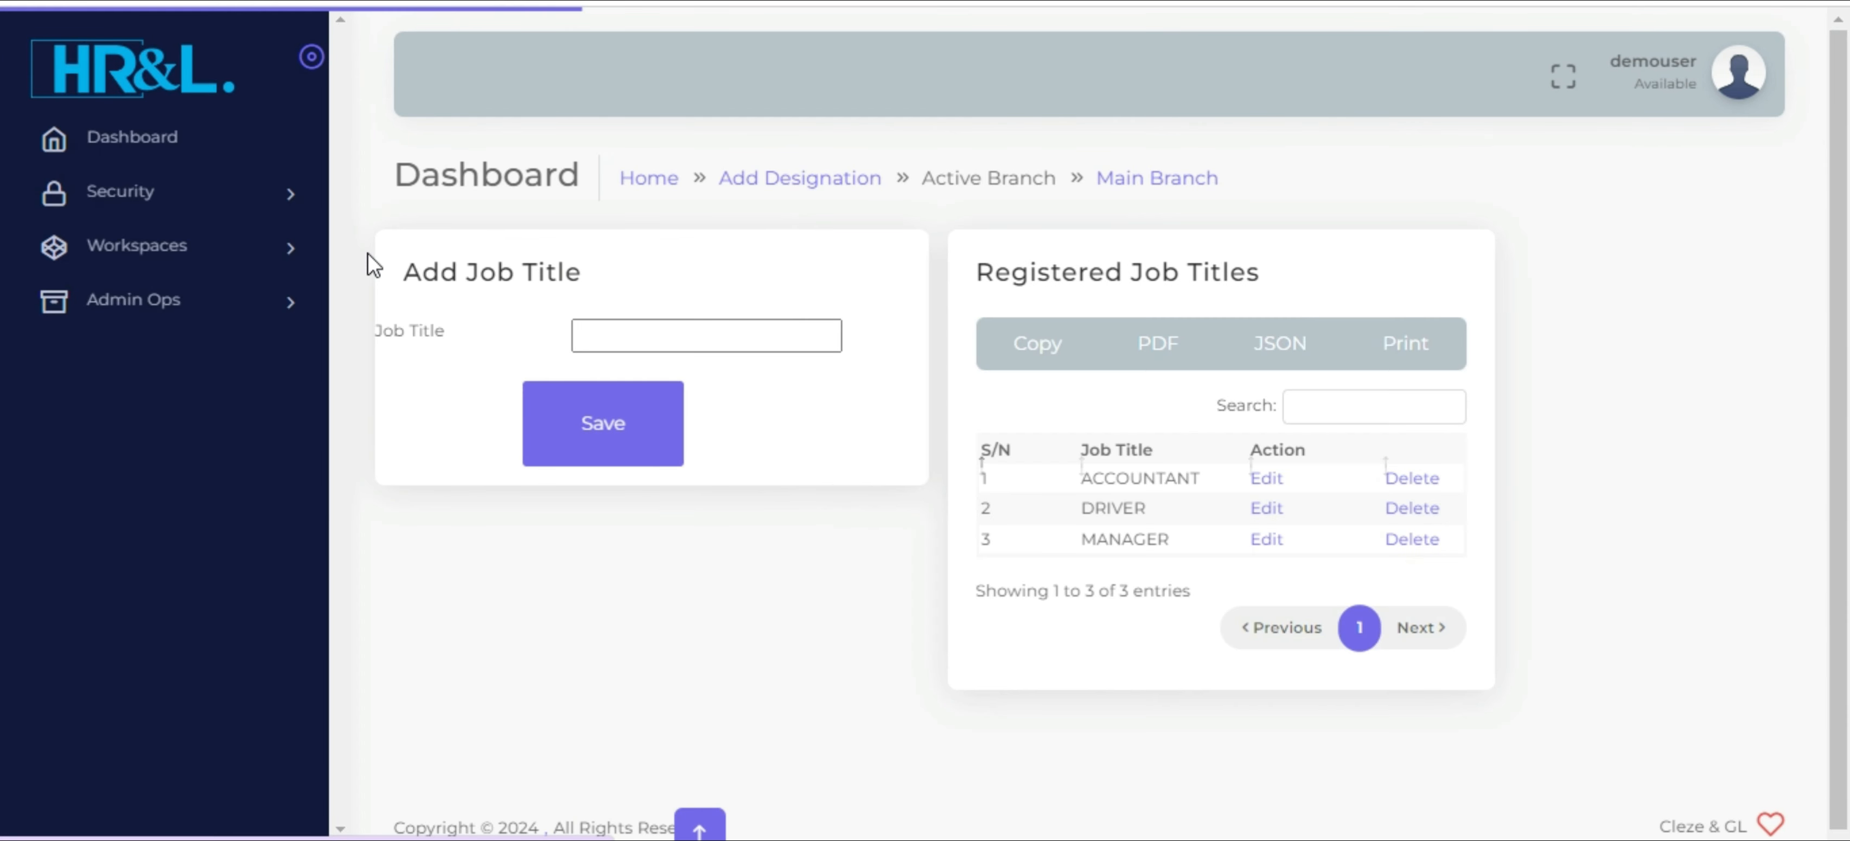
Open the payroll deductions elements page and register an automated deduction with STAFF WELFARE as both name and code
click(259, 263)
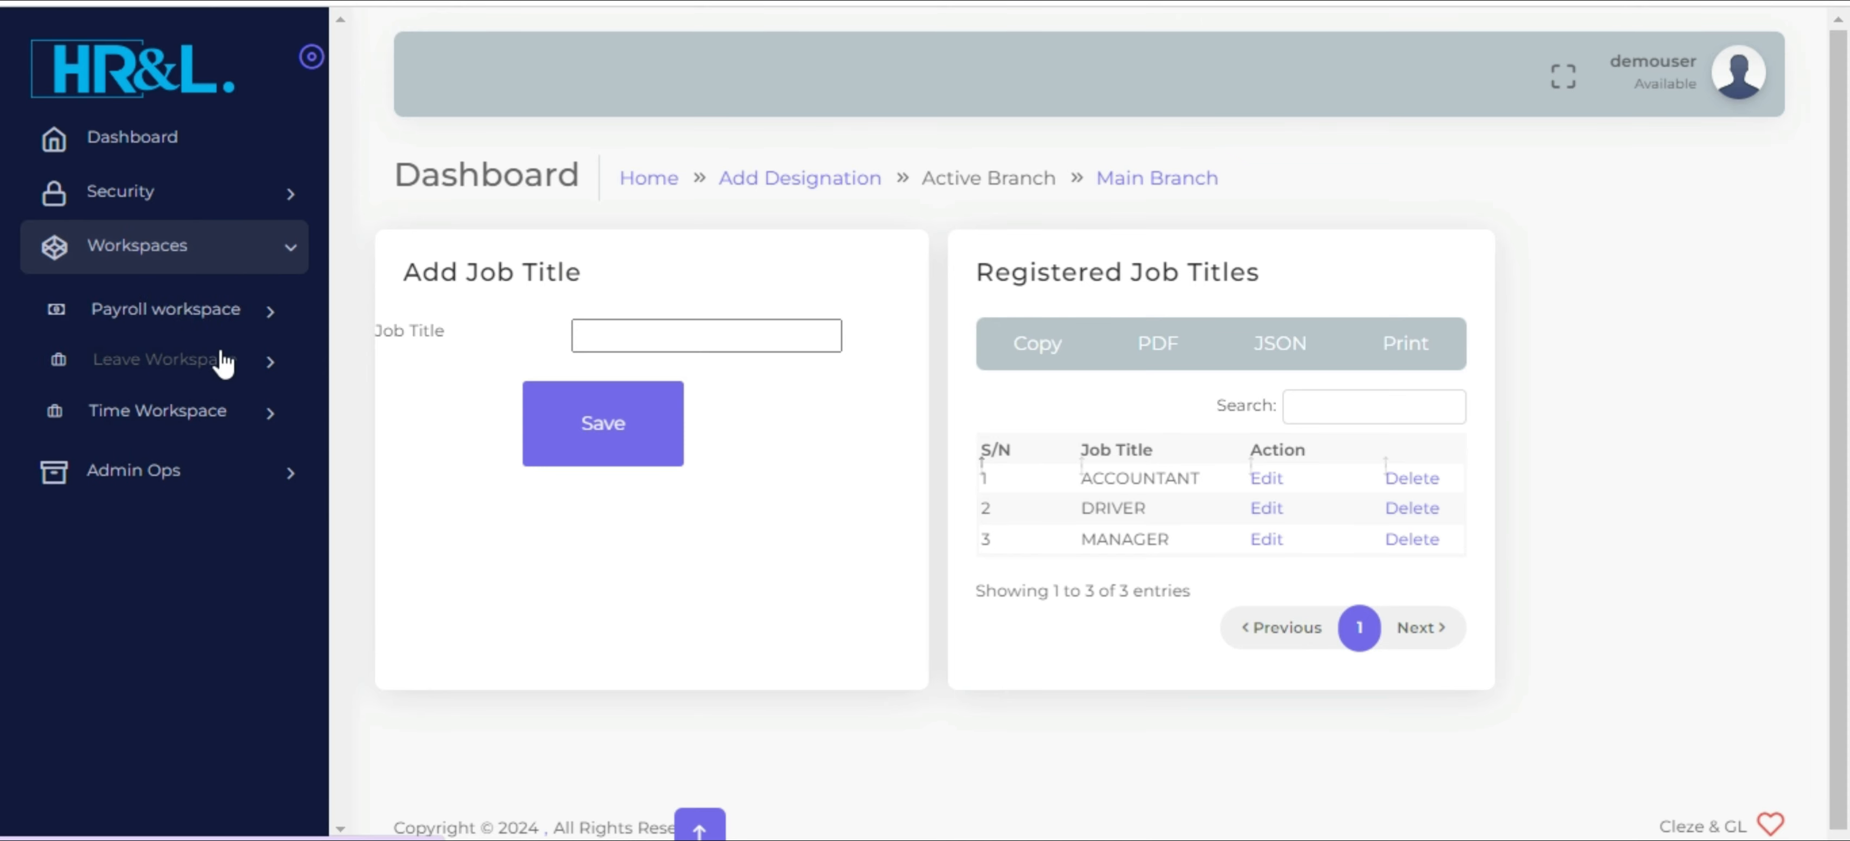
click(189, 324)
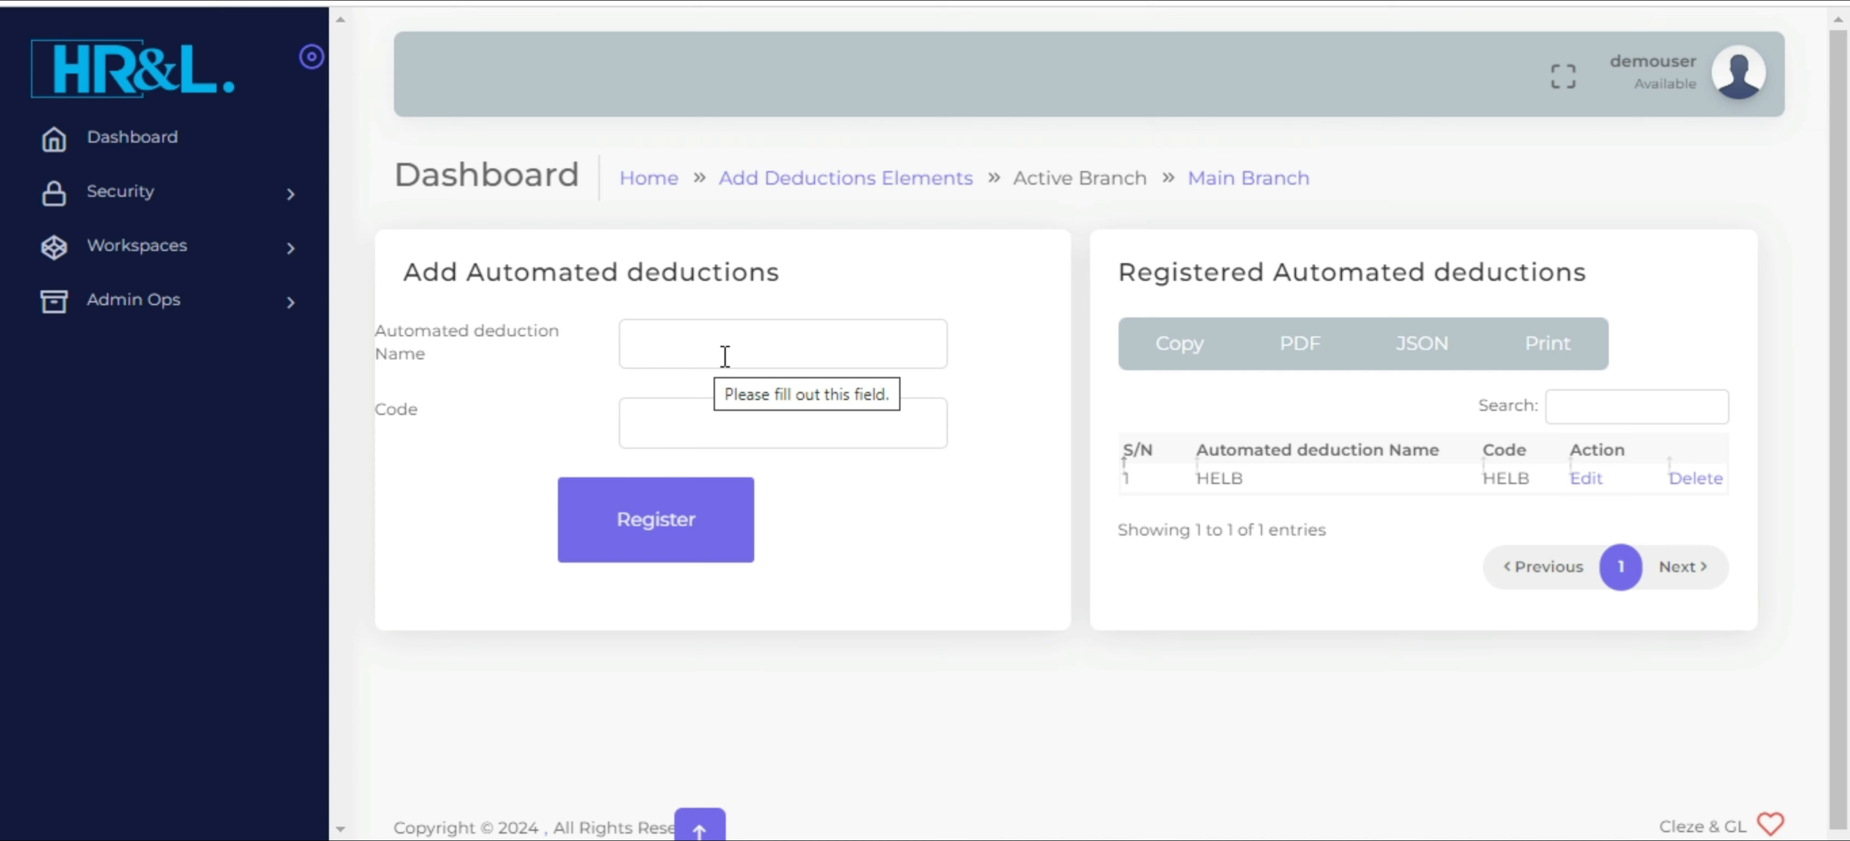
click(725, 356)
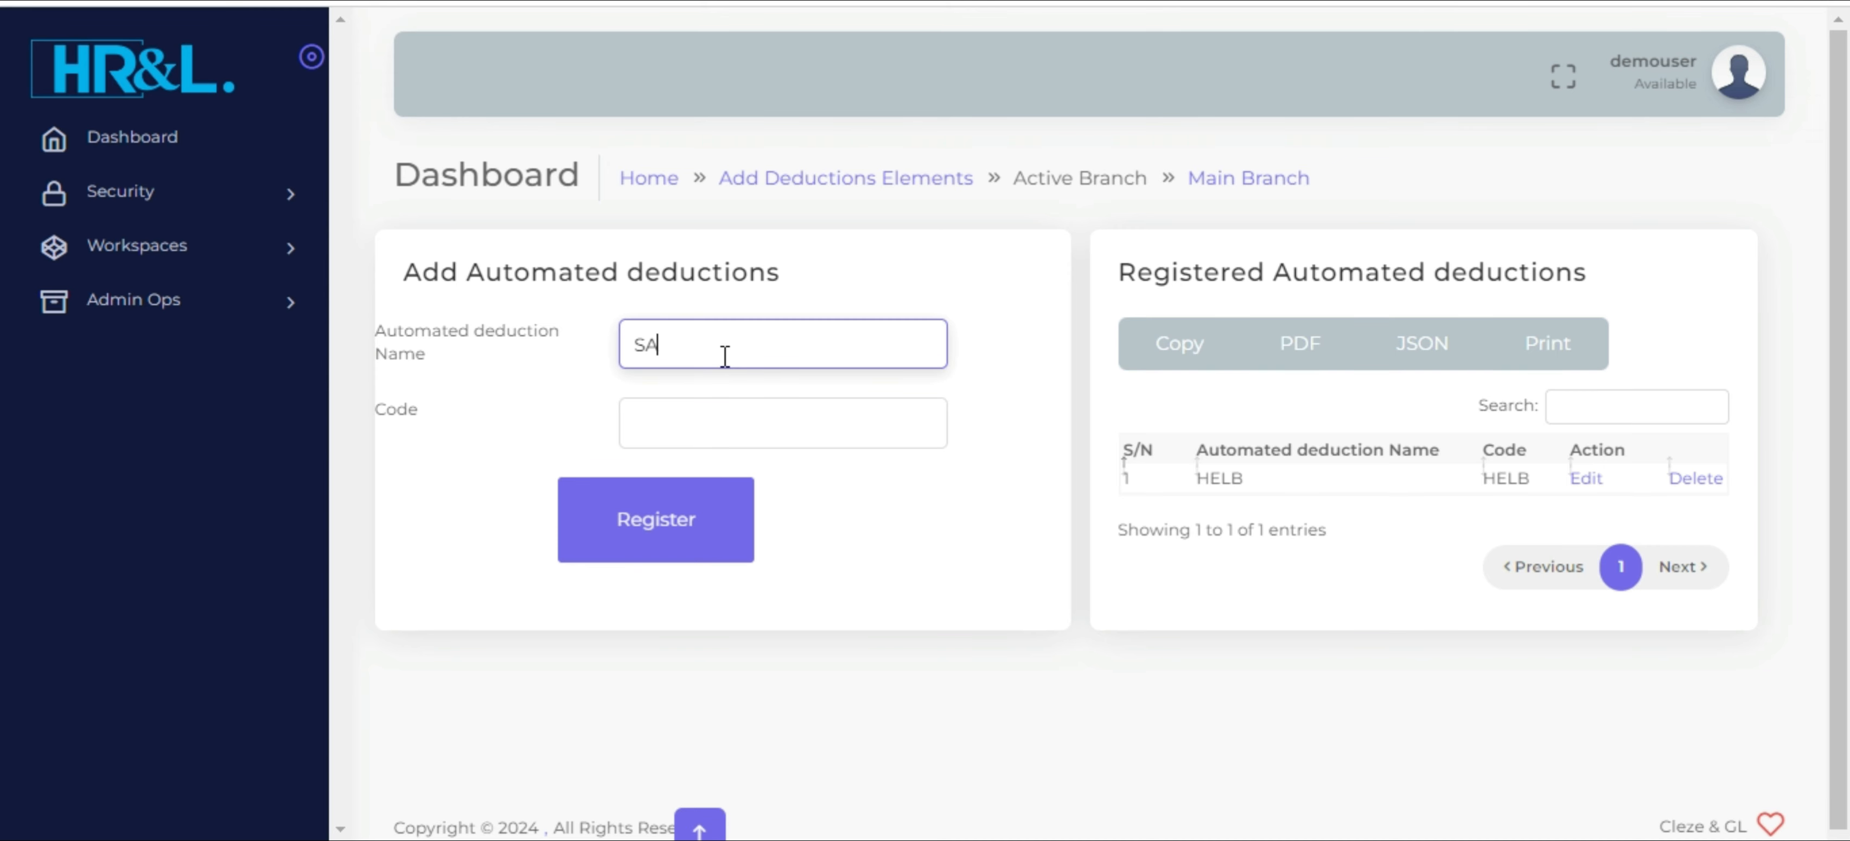
text(STAFF WELFARE)
triple_click(725, 357)
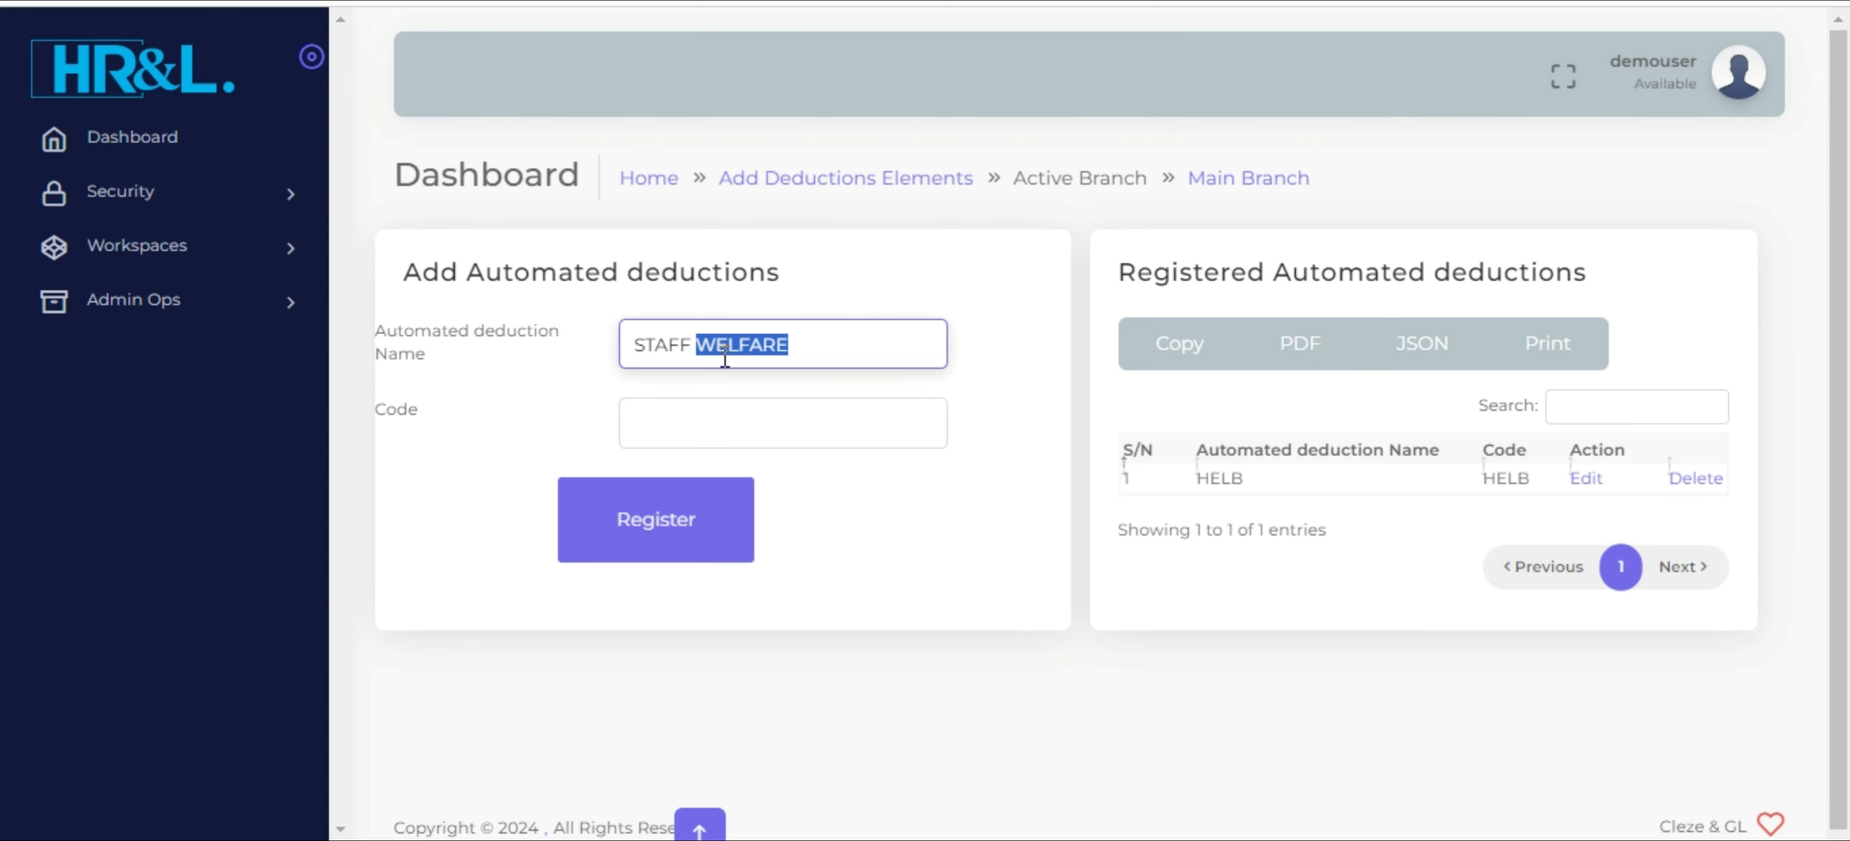
key(ctrl+c)
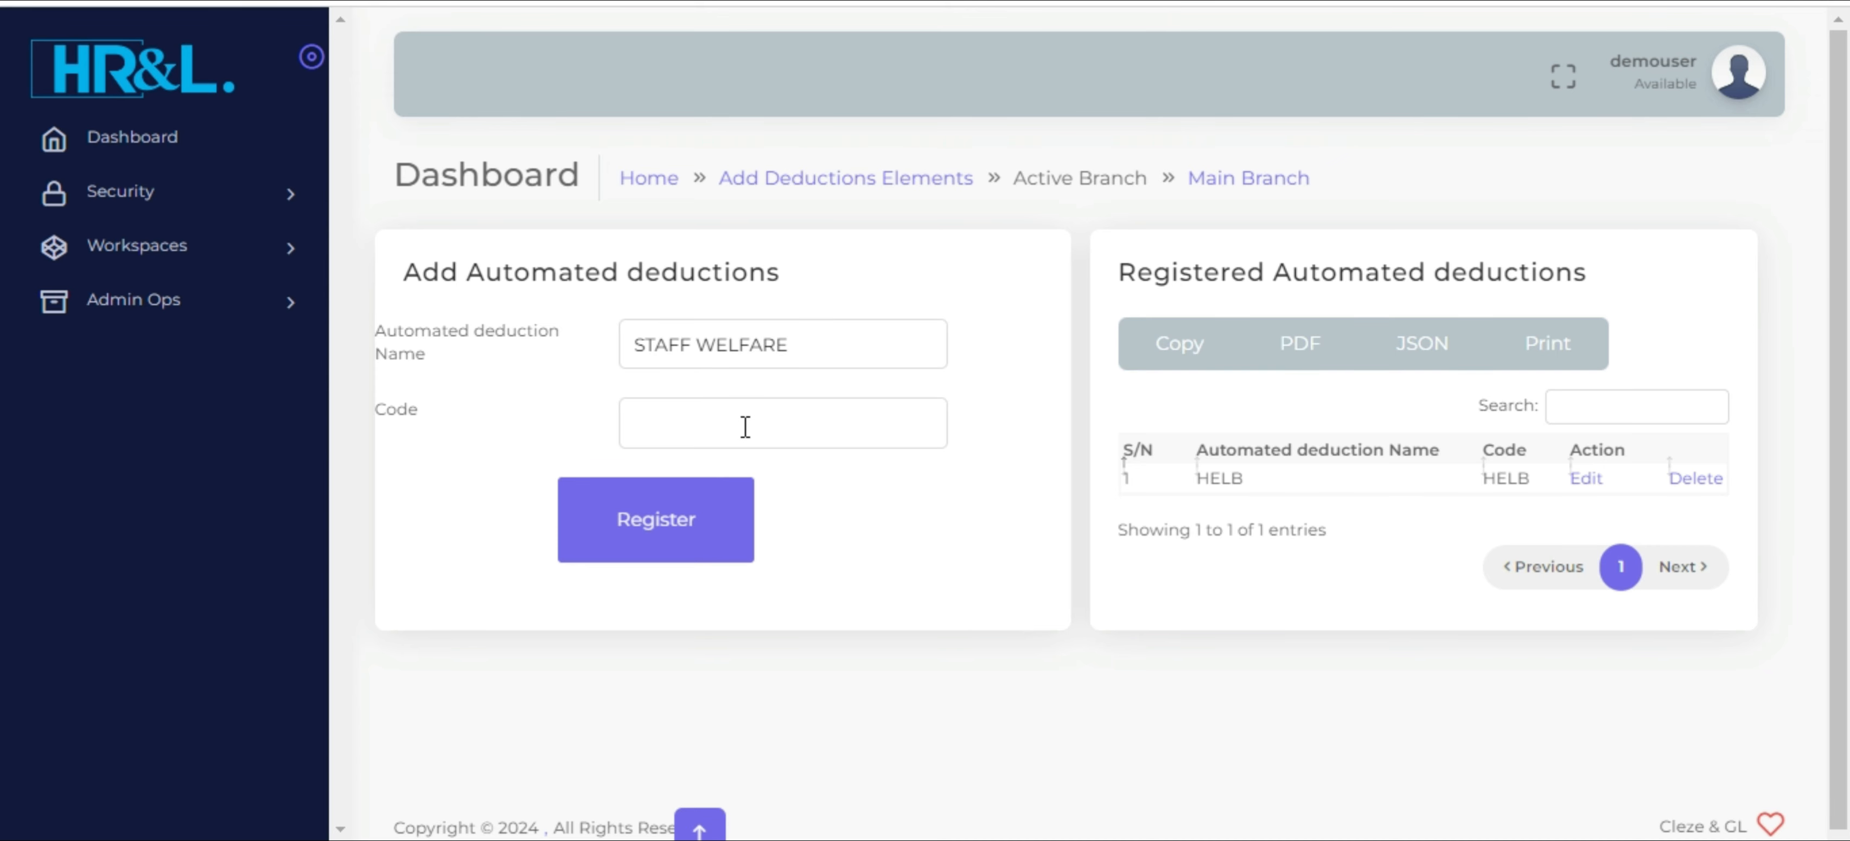
click(744, 422)
key(ctrl+v)
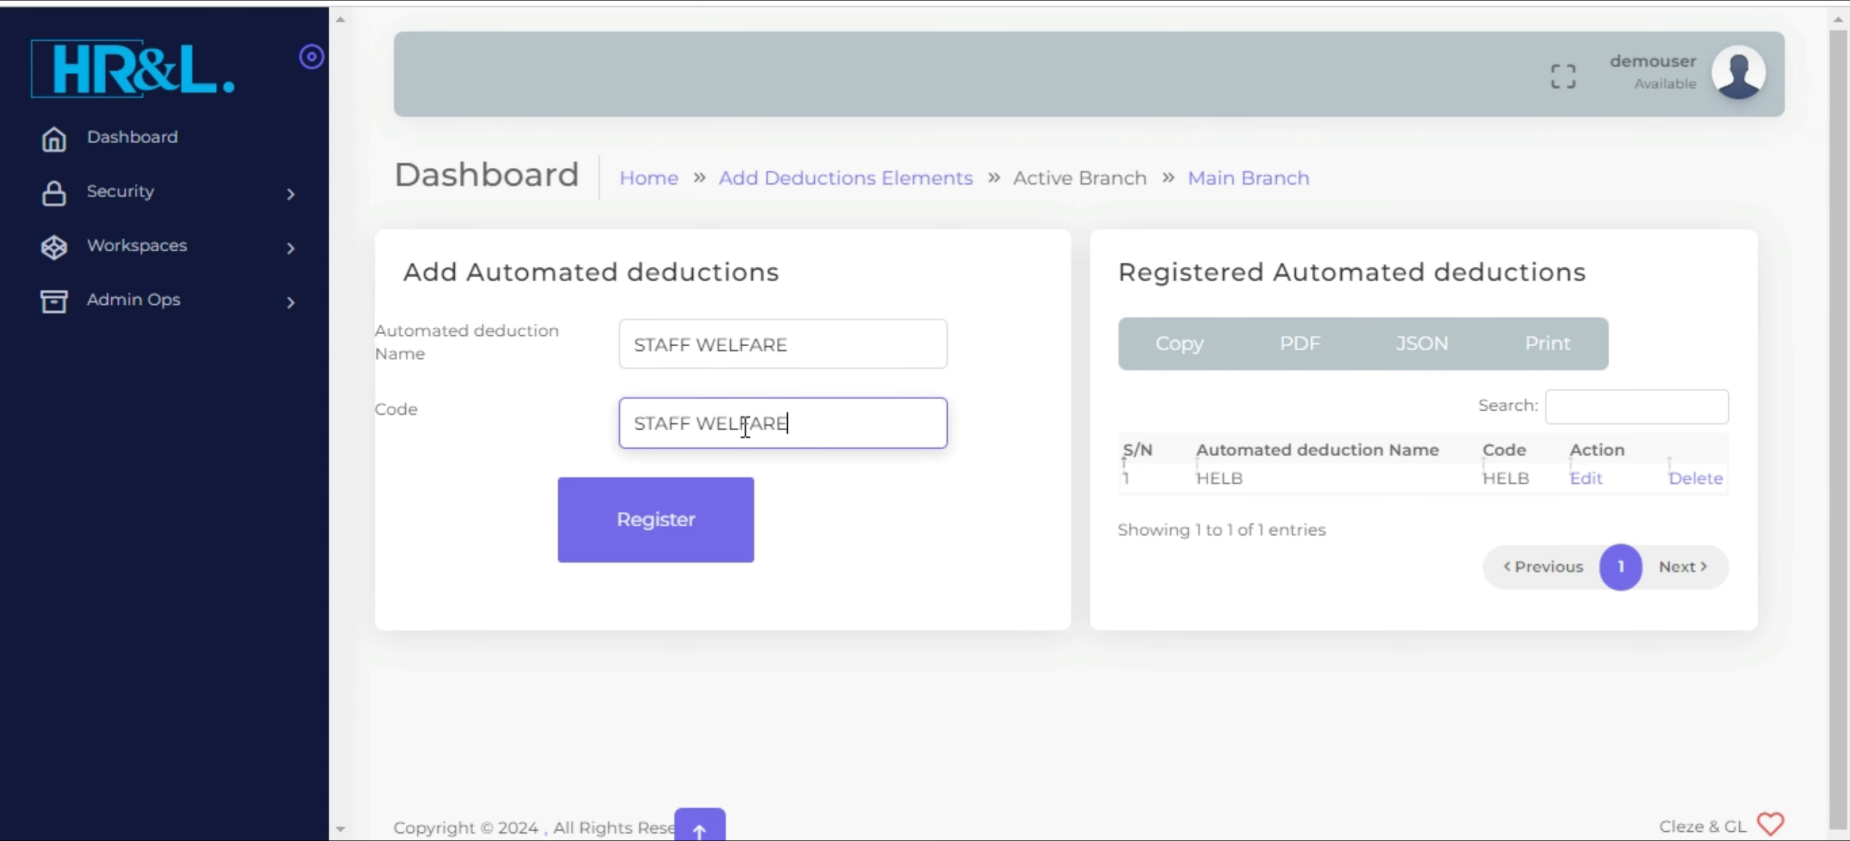
click(661, 529)
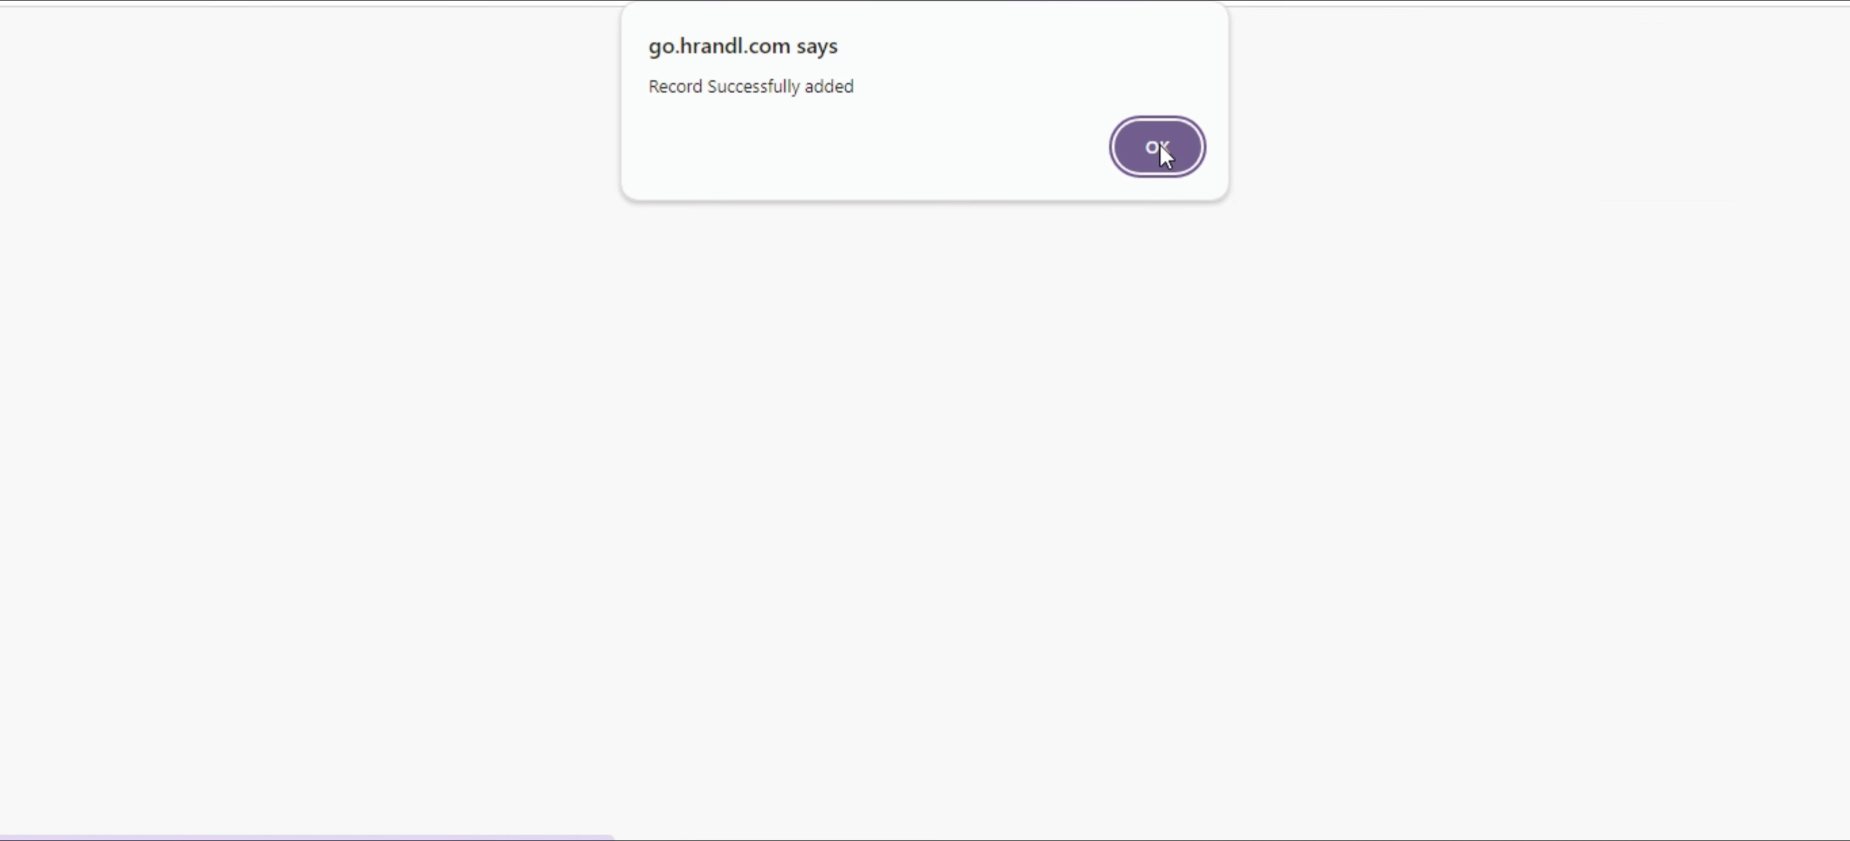
click(1158, 147)
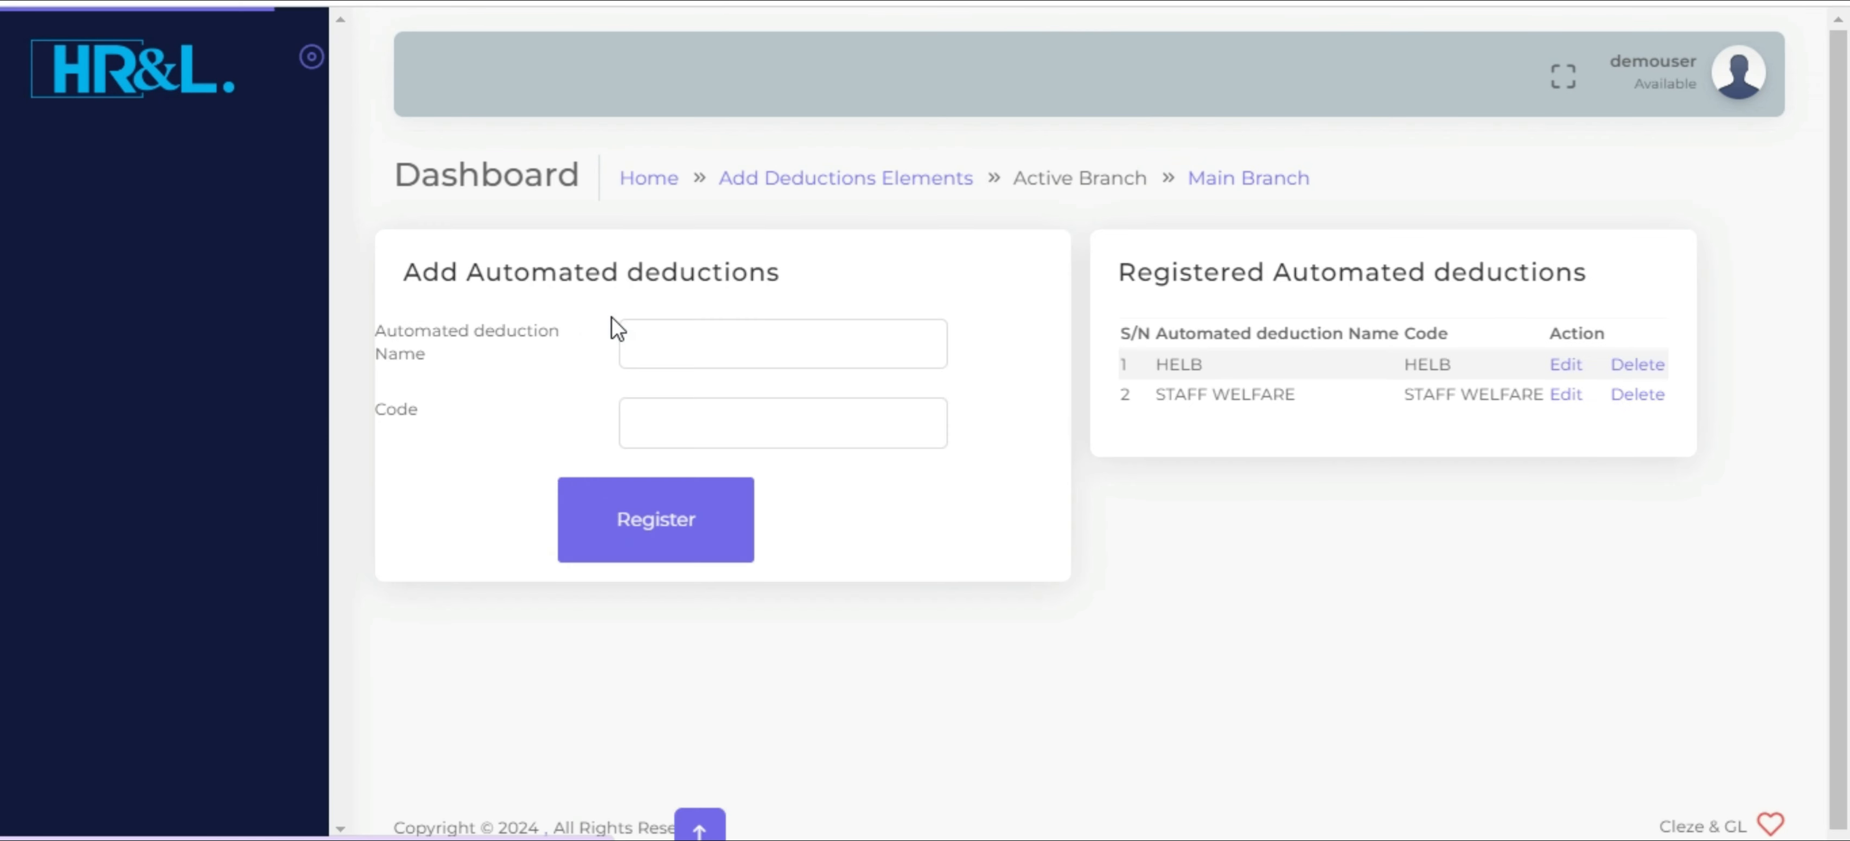
Register another automated deduction with BRANCH SACCO as both its name and its code
click(659, 343)
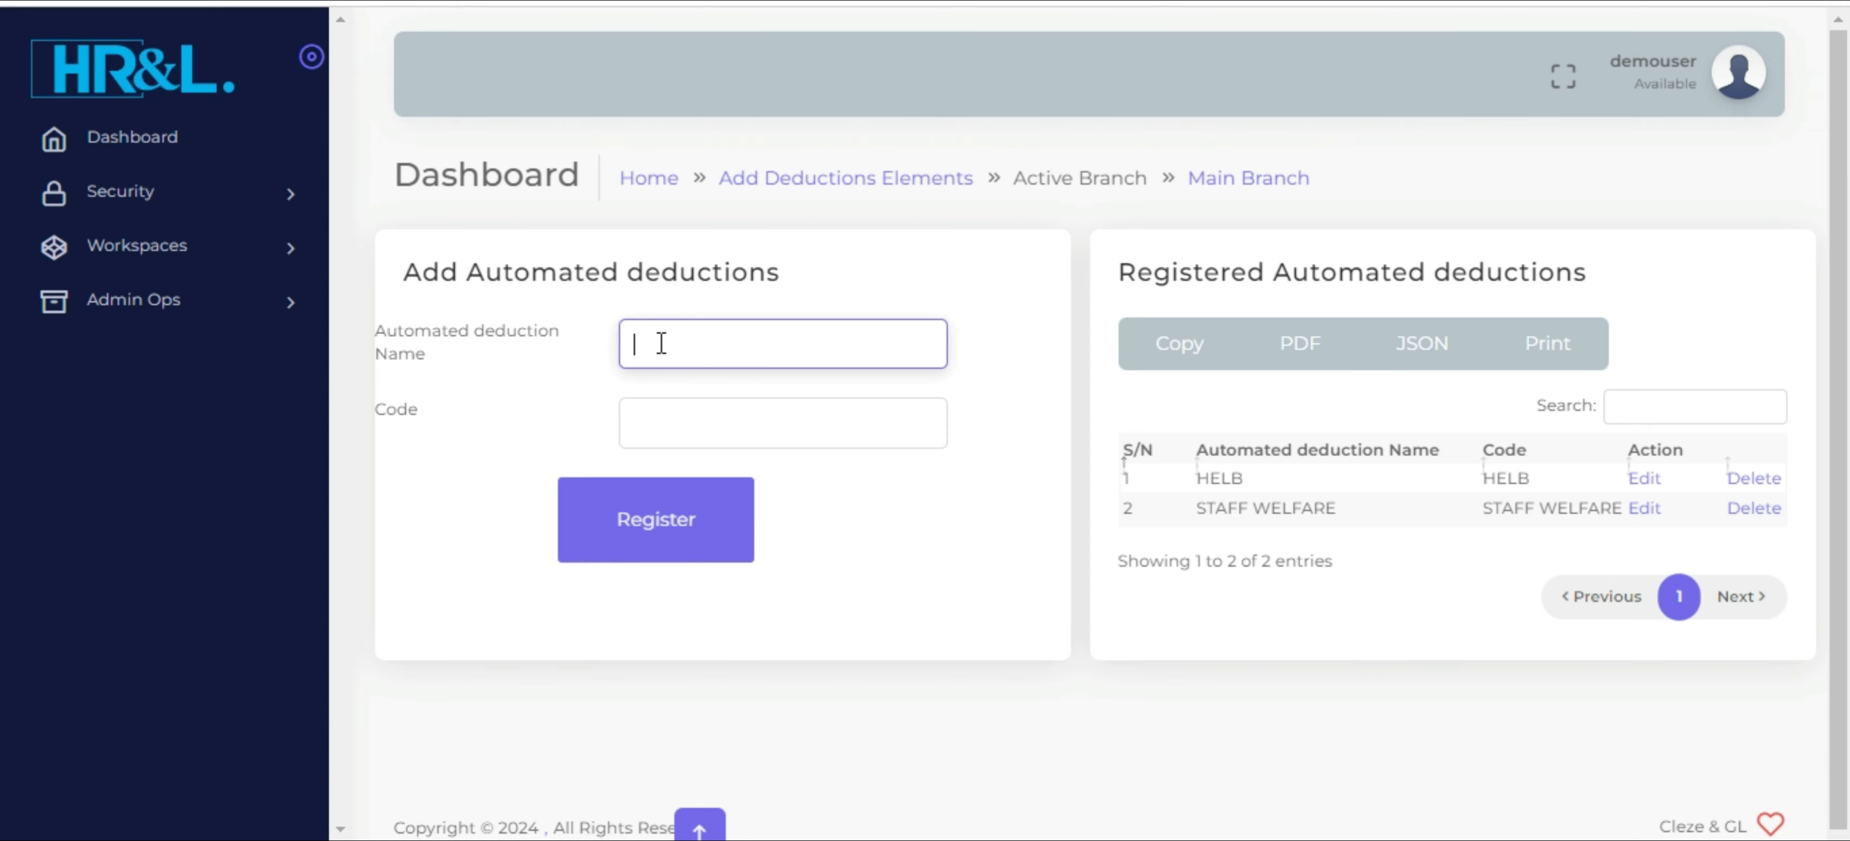
text(BRANCH SACCO)
key(ctrl+a)
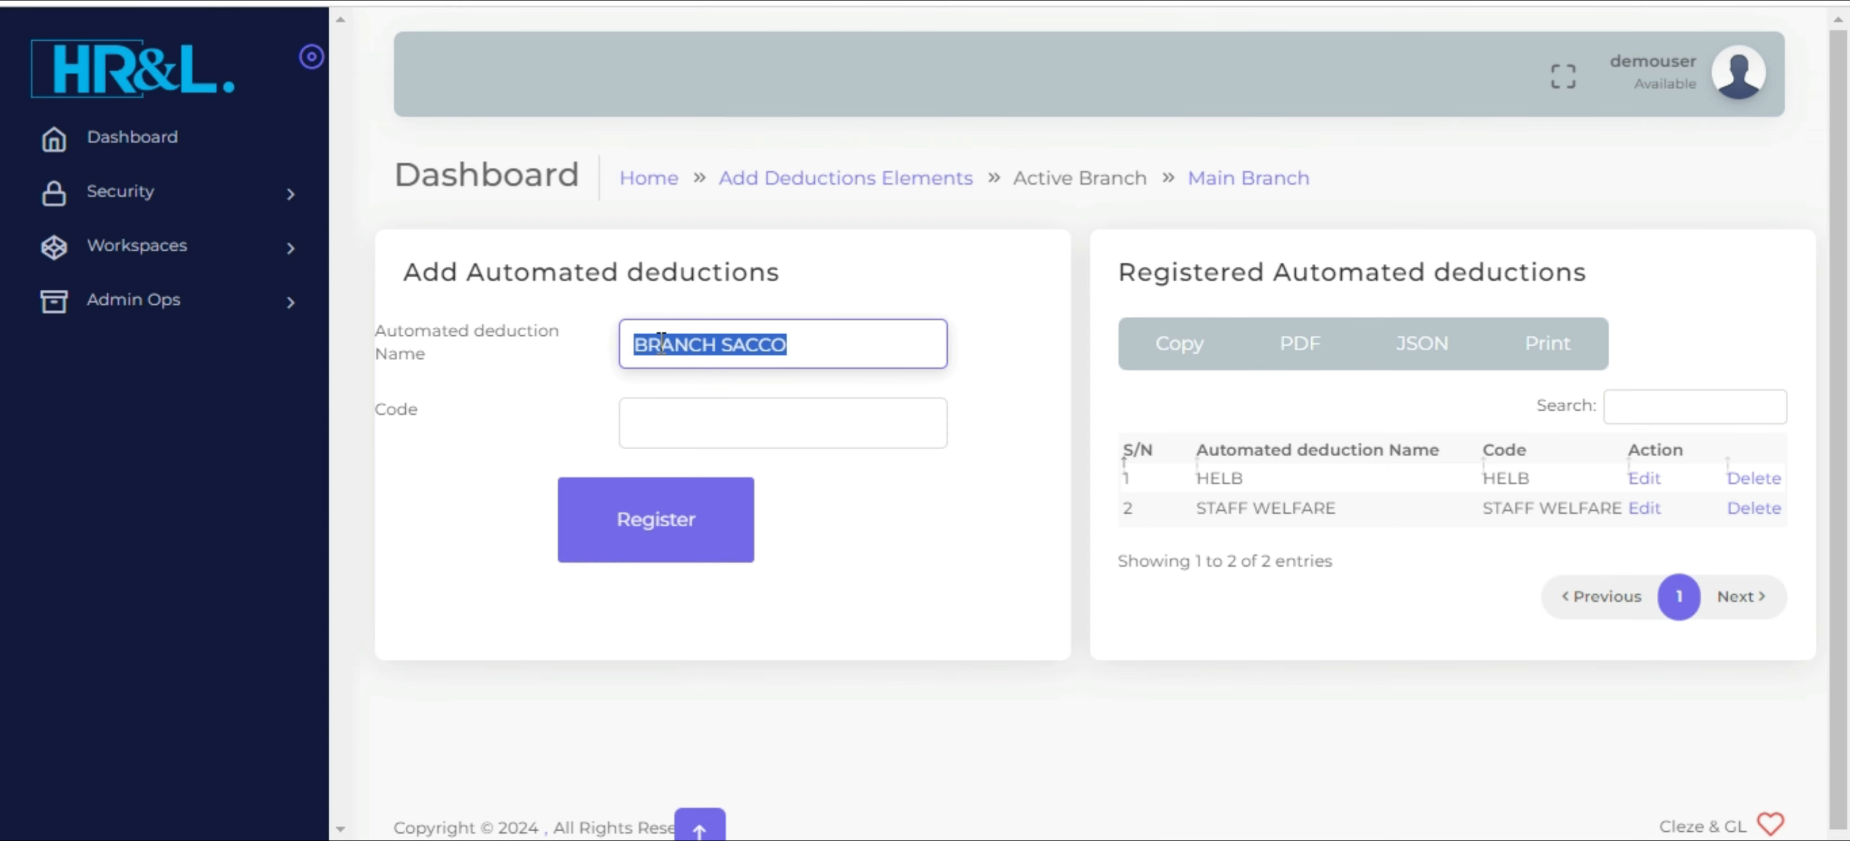
click(694, 416)
key(ctrl+v)
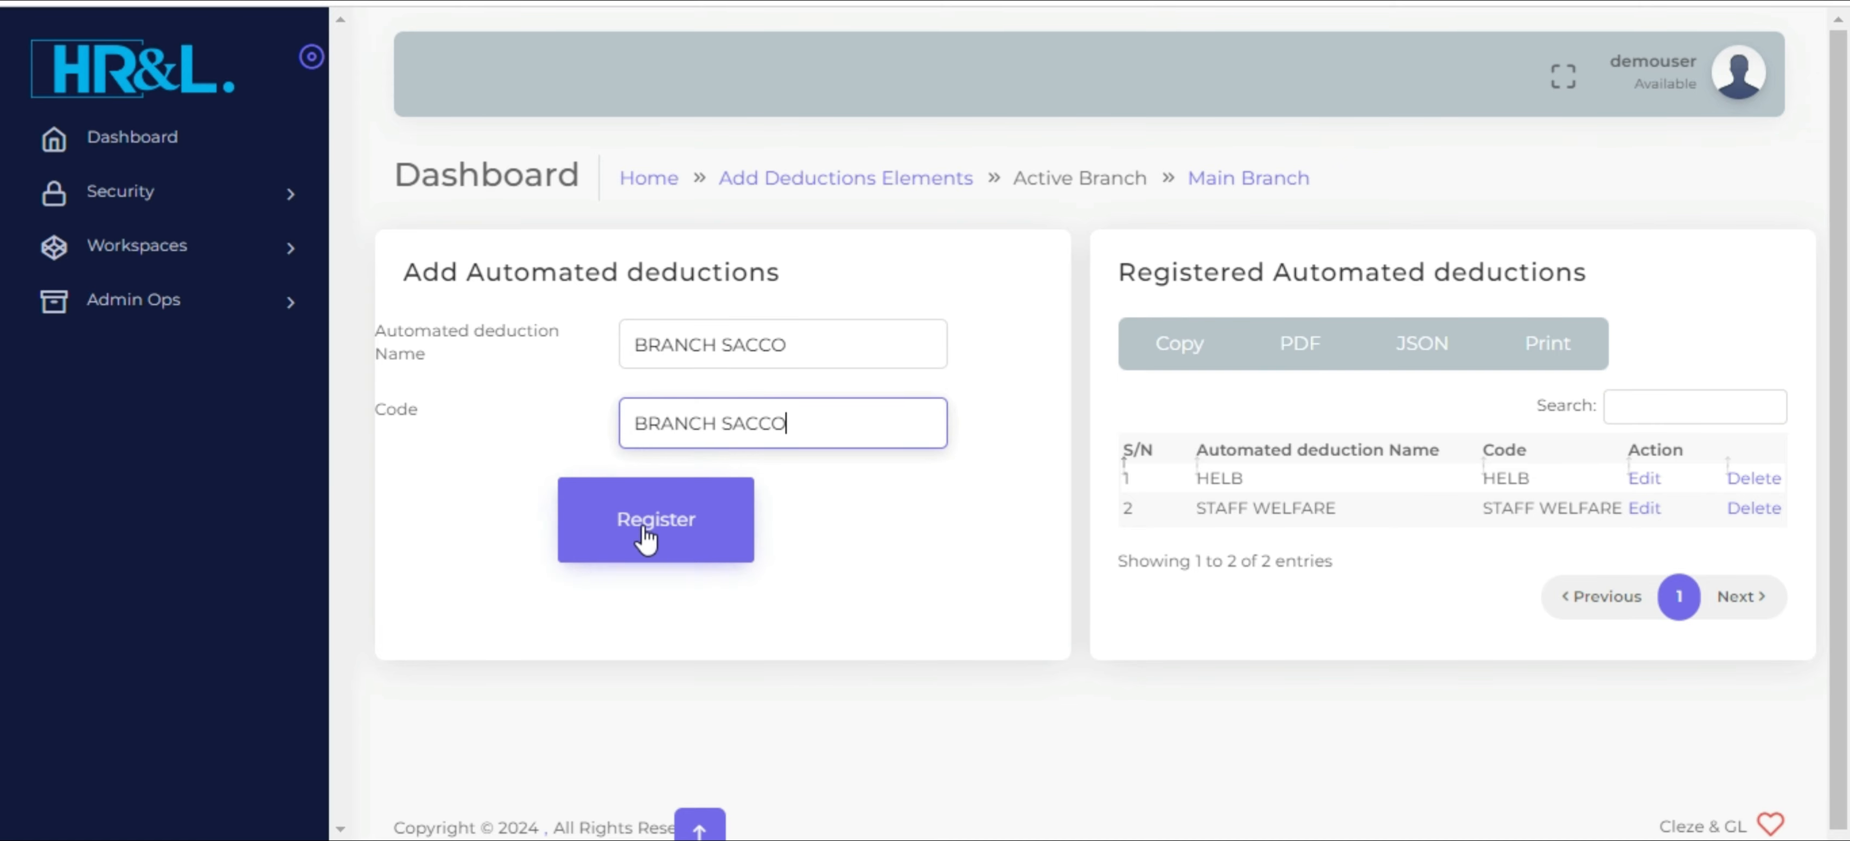
click(651, 532)
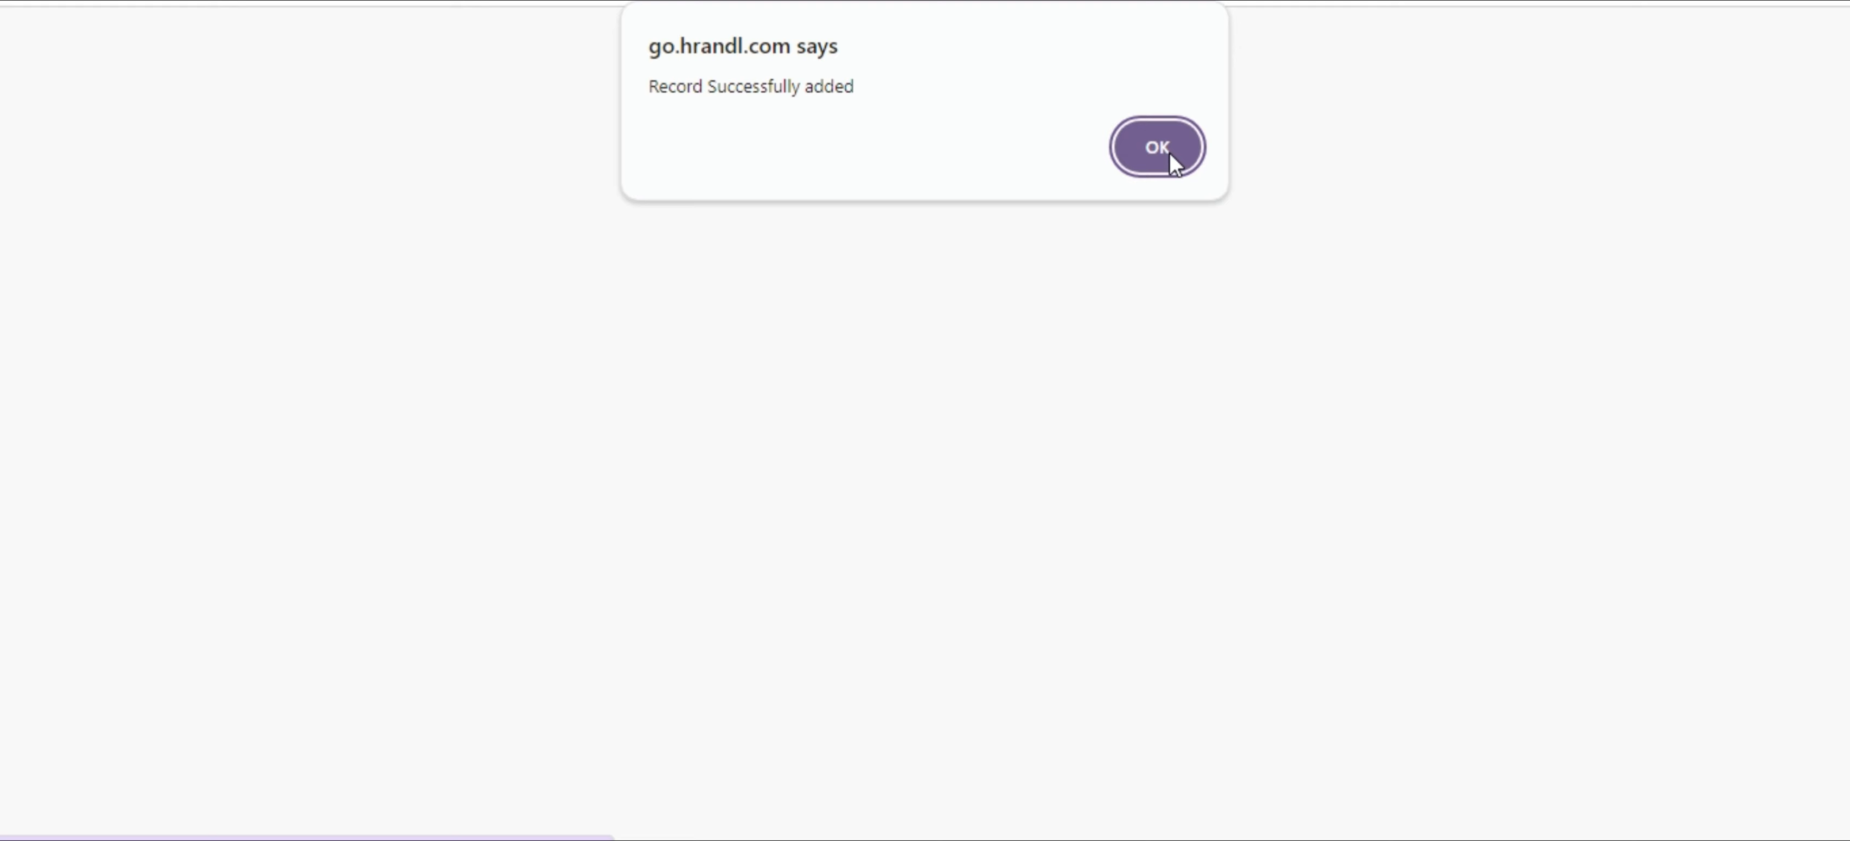
click(1170, 152)
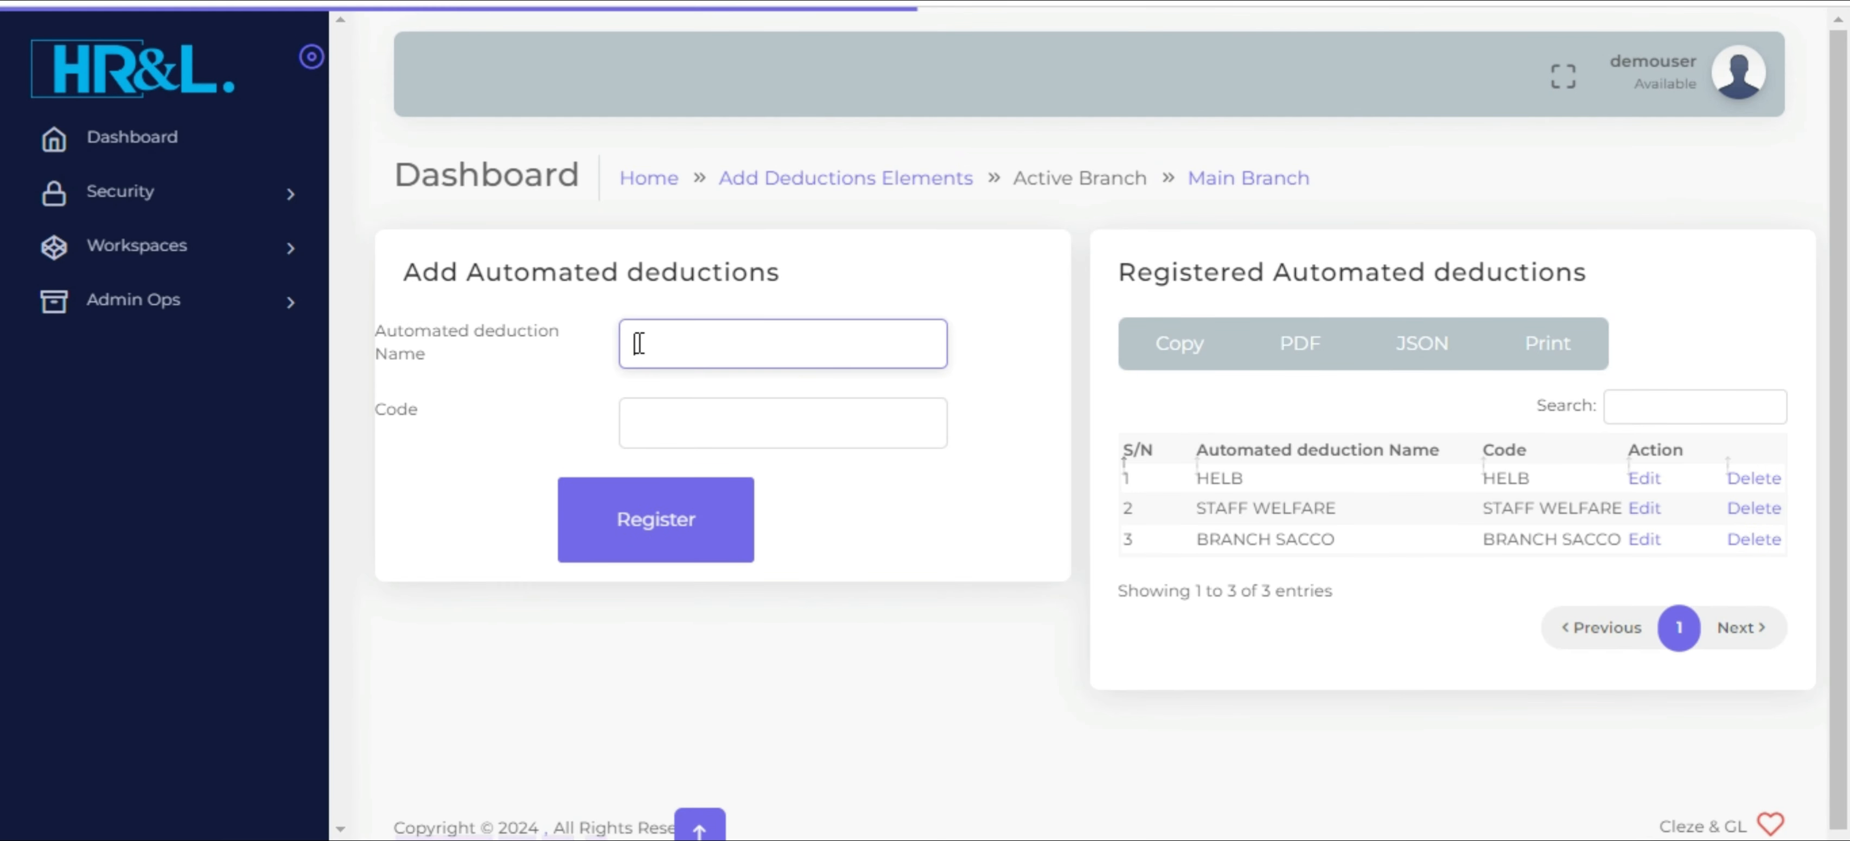
Register an automated deduction with SALARY ADVANCE as both name and code, and check the list of registered deductions
text(sALA)
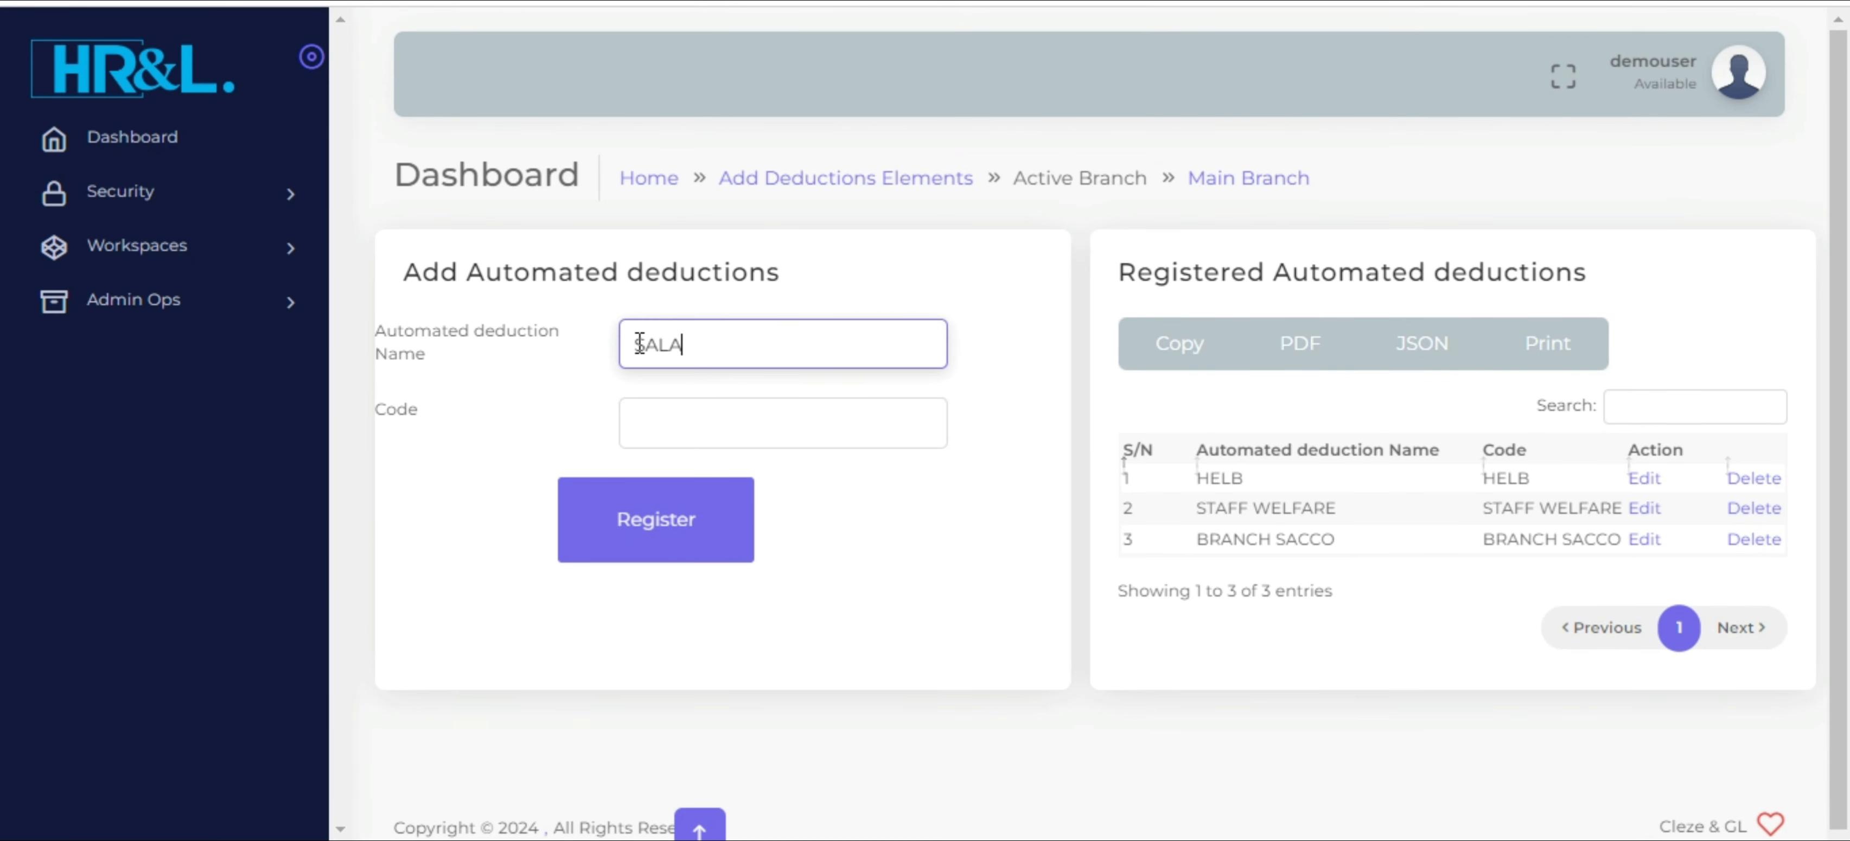
text(RY ADVE)
text(NCE)
key(ctrl+a)
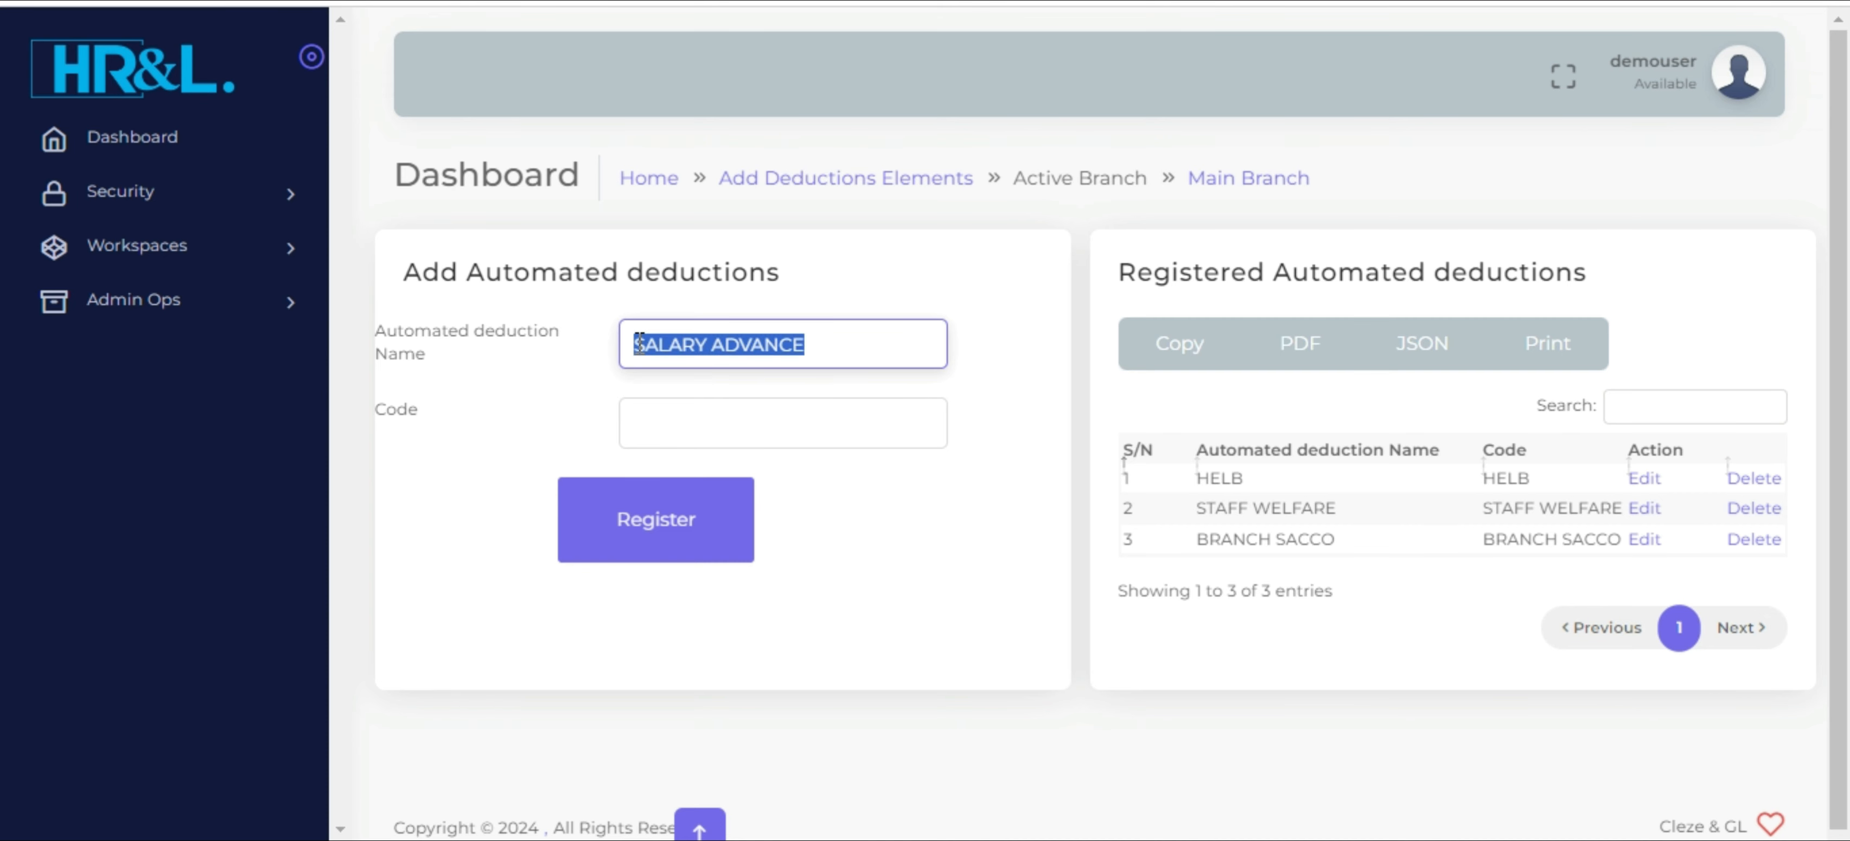
key(Tab)
key(ctrl+v)
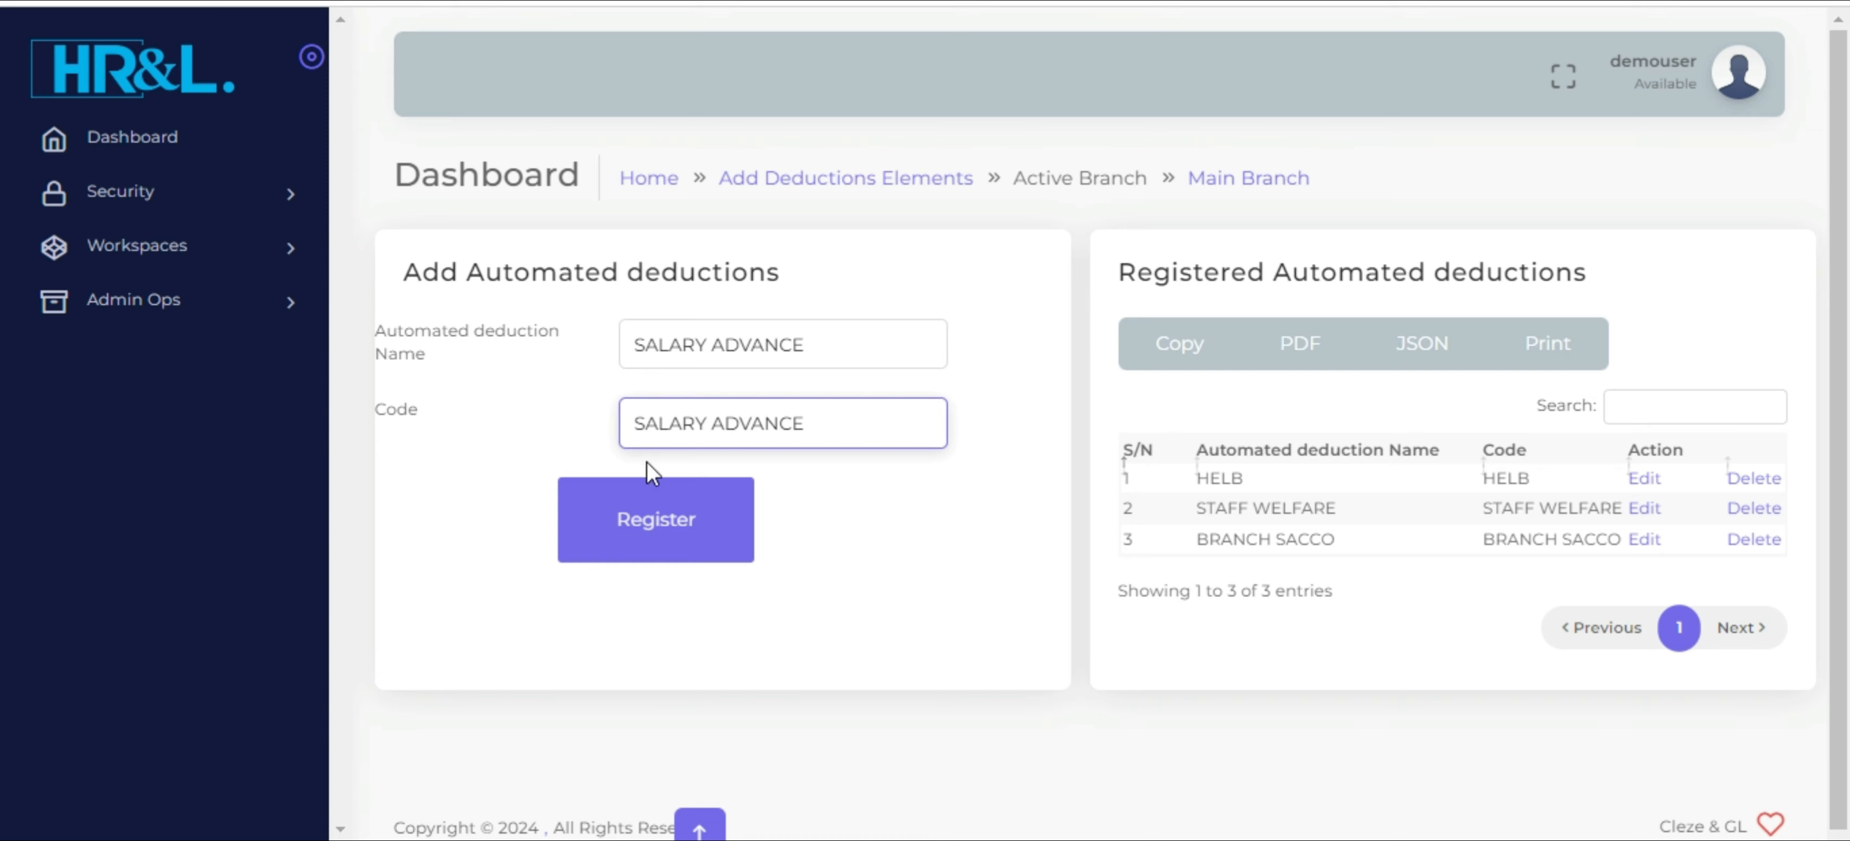
click(666, 528)
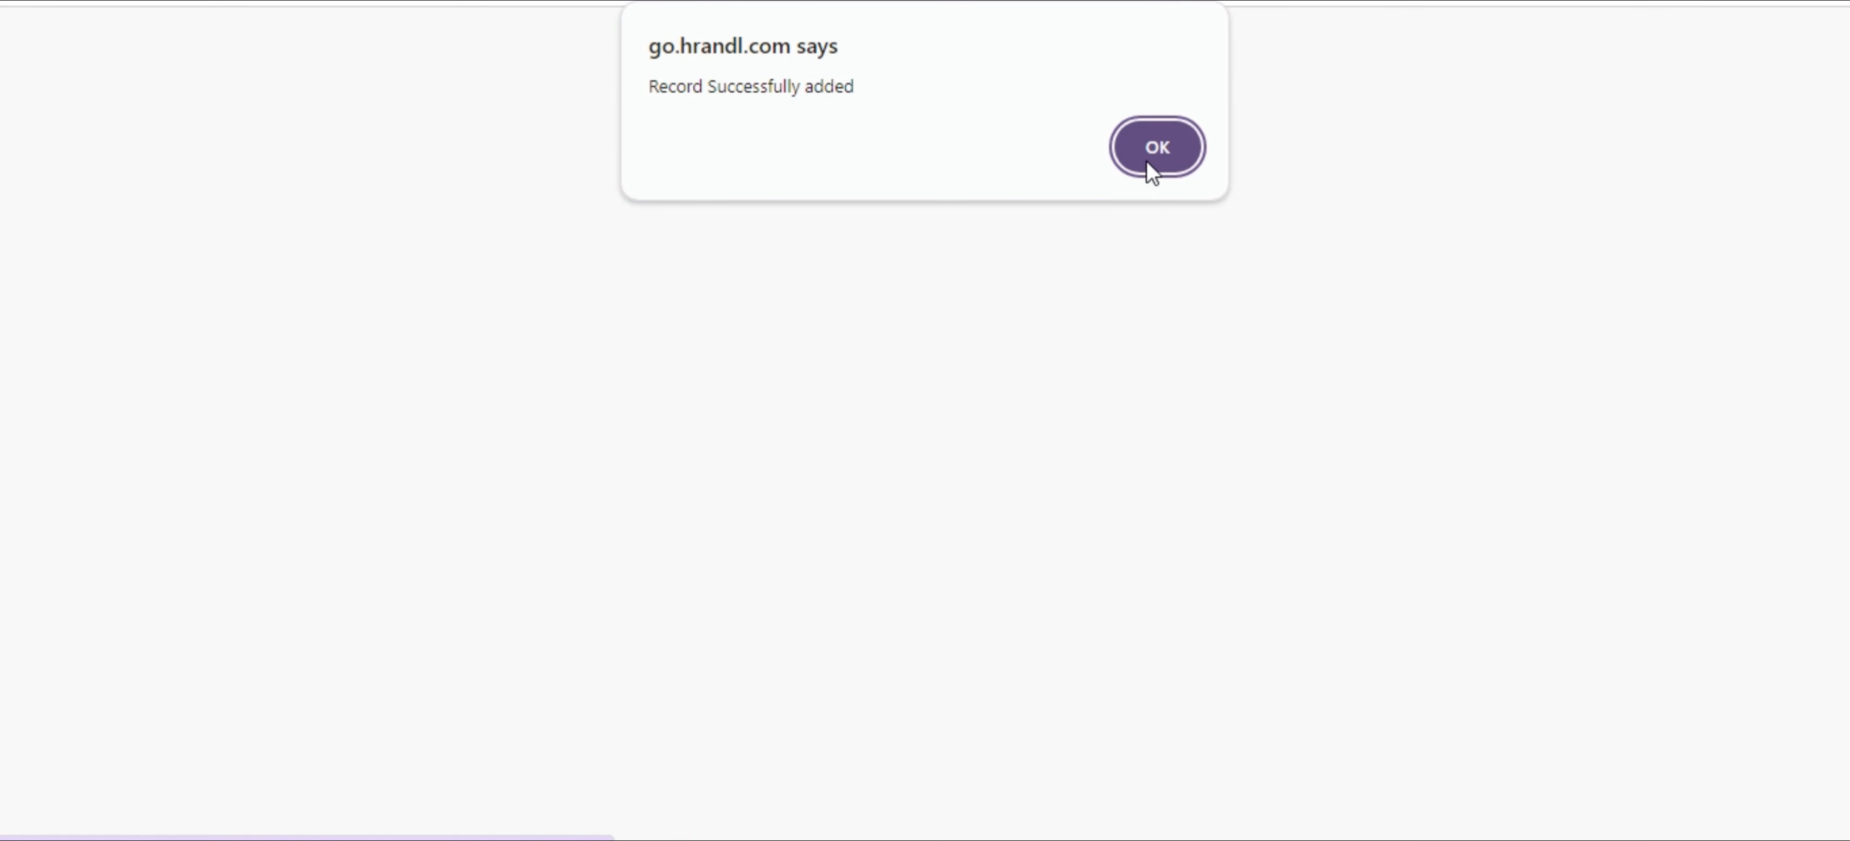
click(1157, 148)
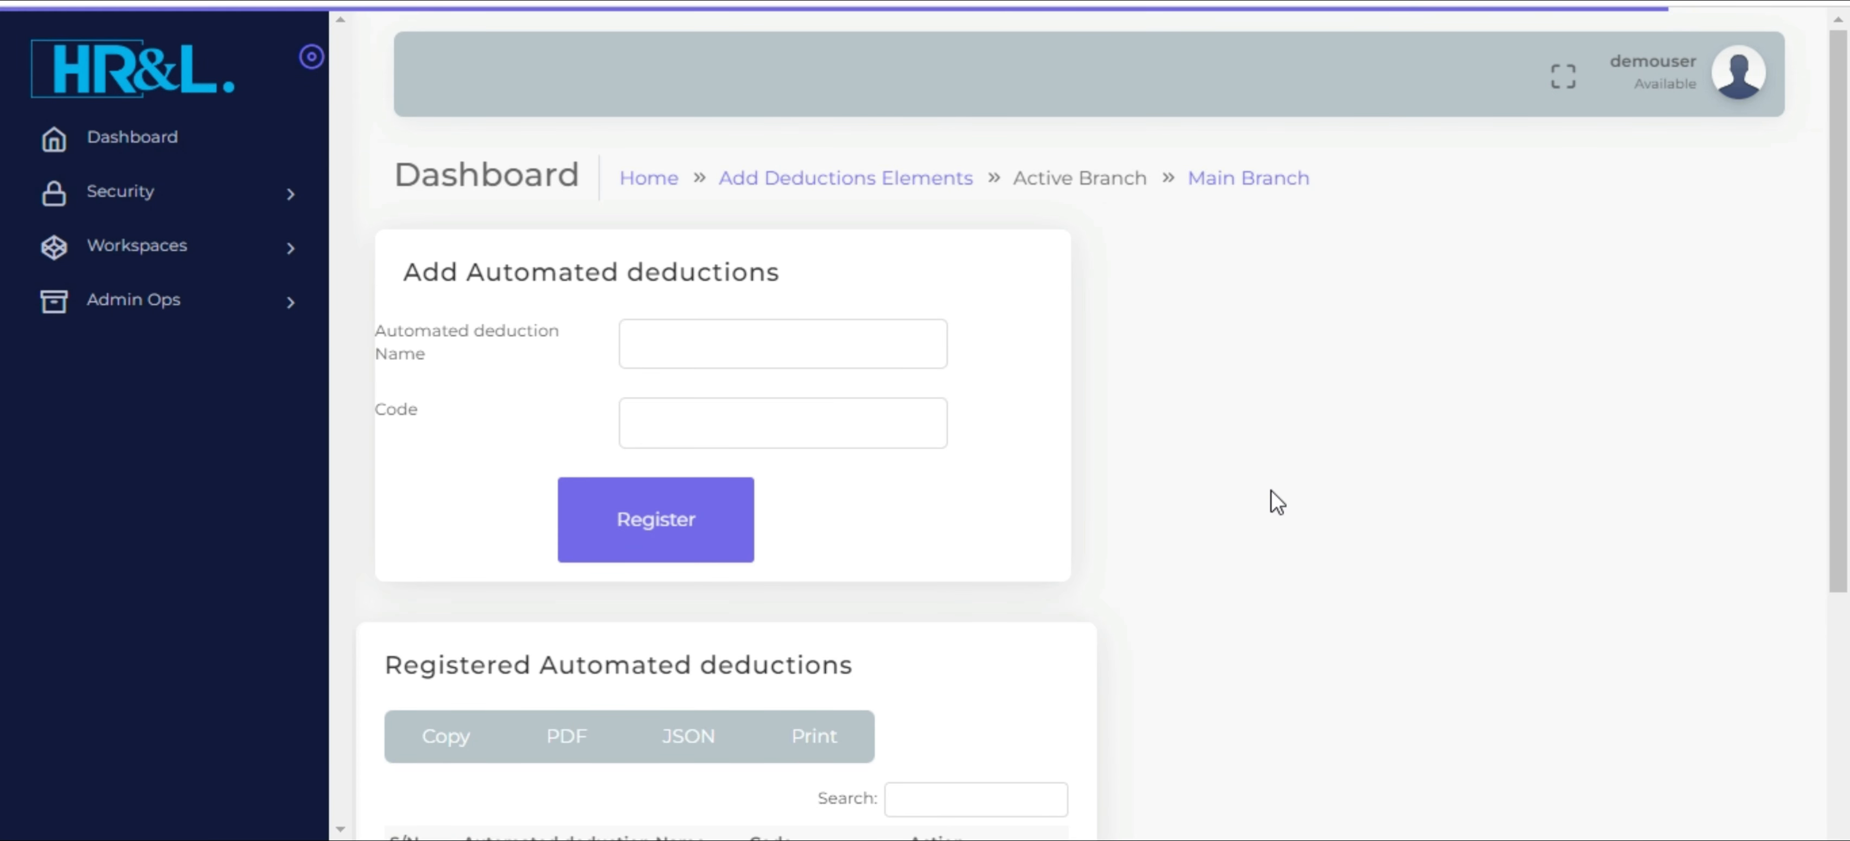
scroll(1275, 501, down, 5)
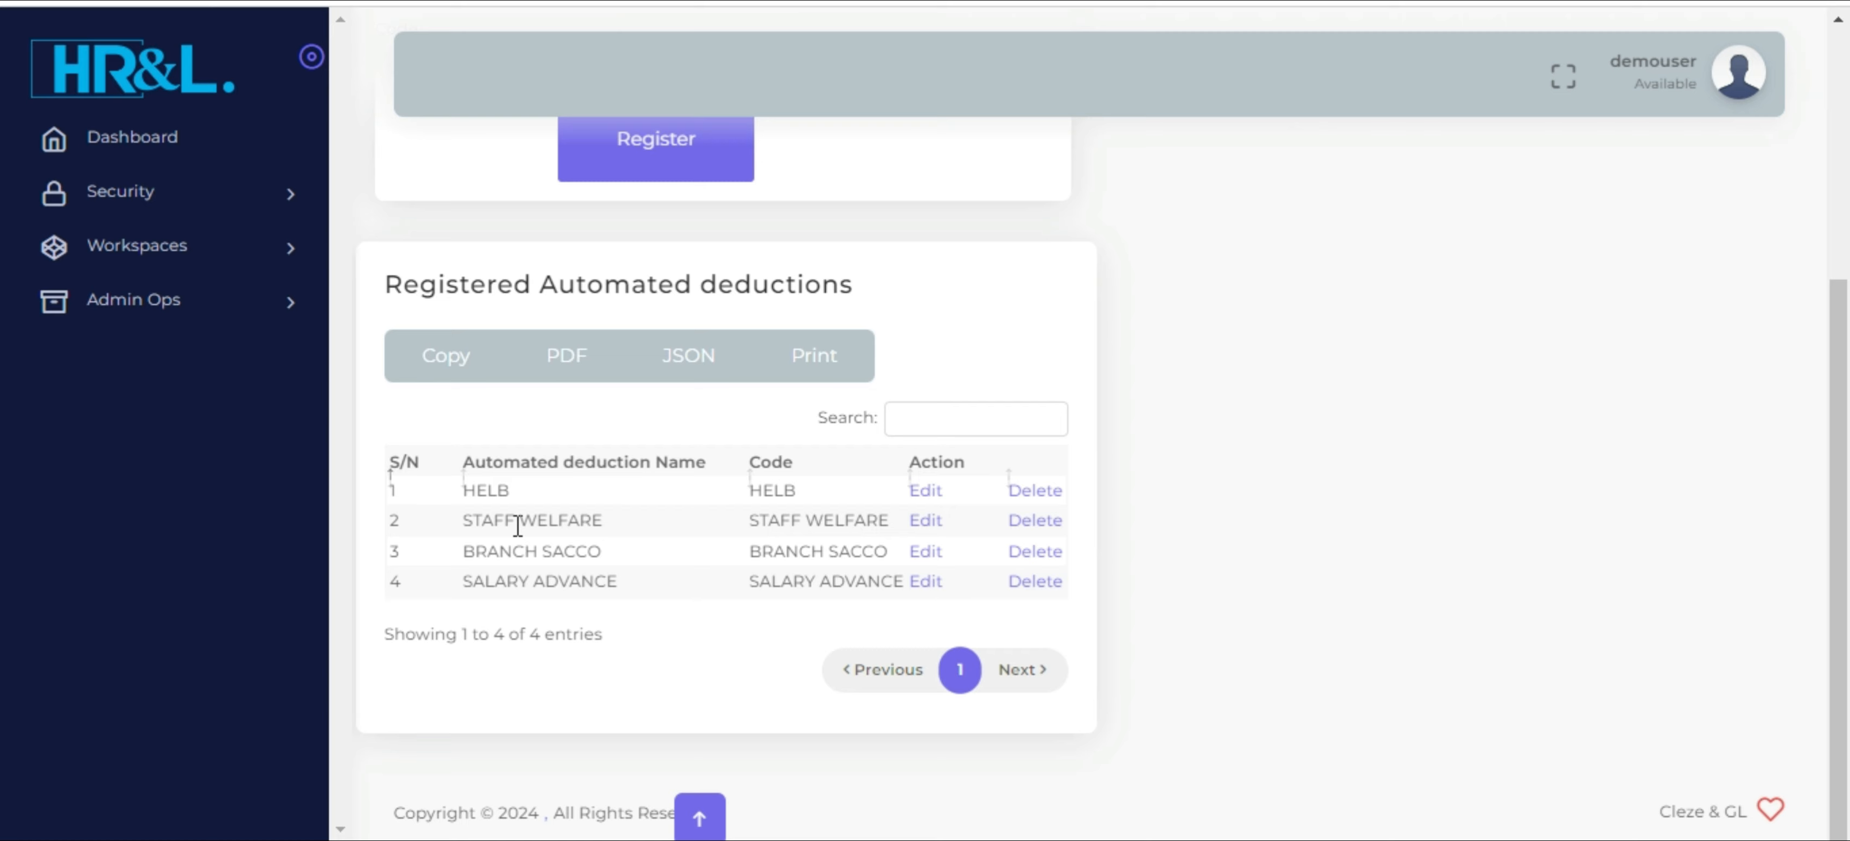
drag(465, 491, 632, 599)
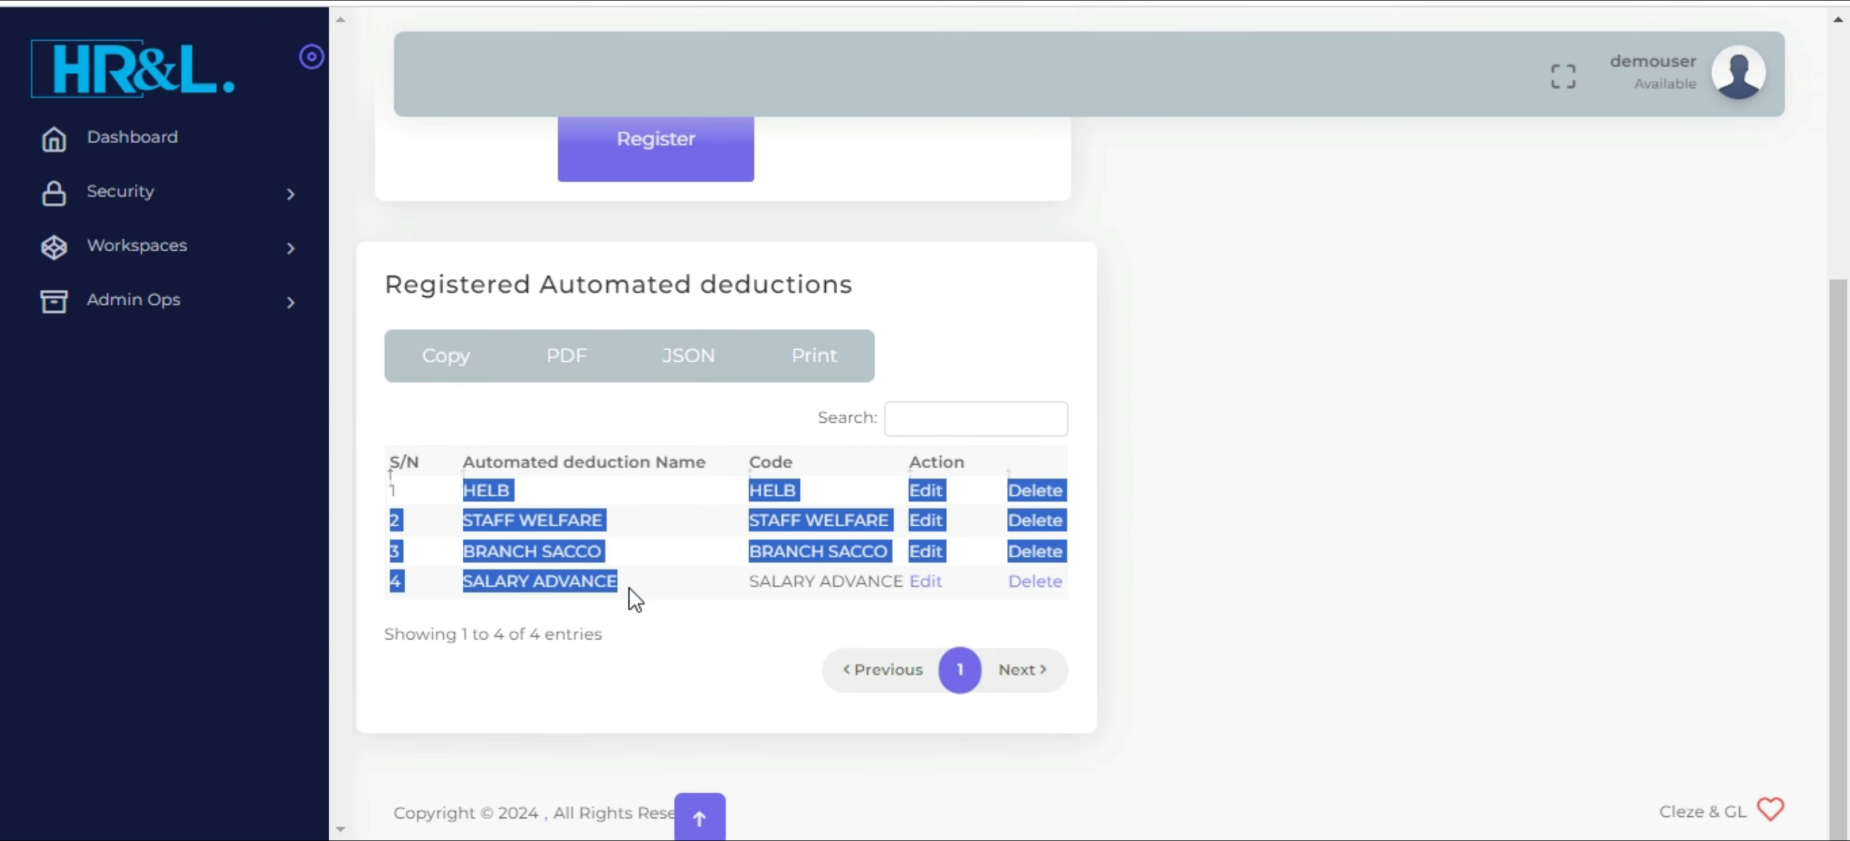
Open the payroll addition elements page and register an element with COMMISSIONS as both name and code
click(289, 248)
click(228, 332)
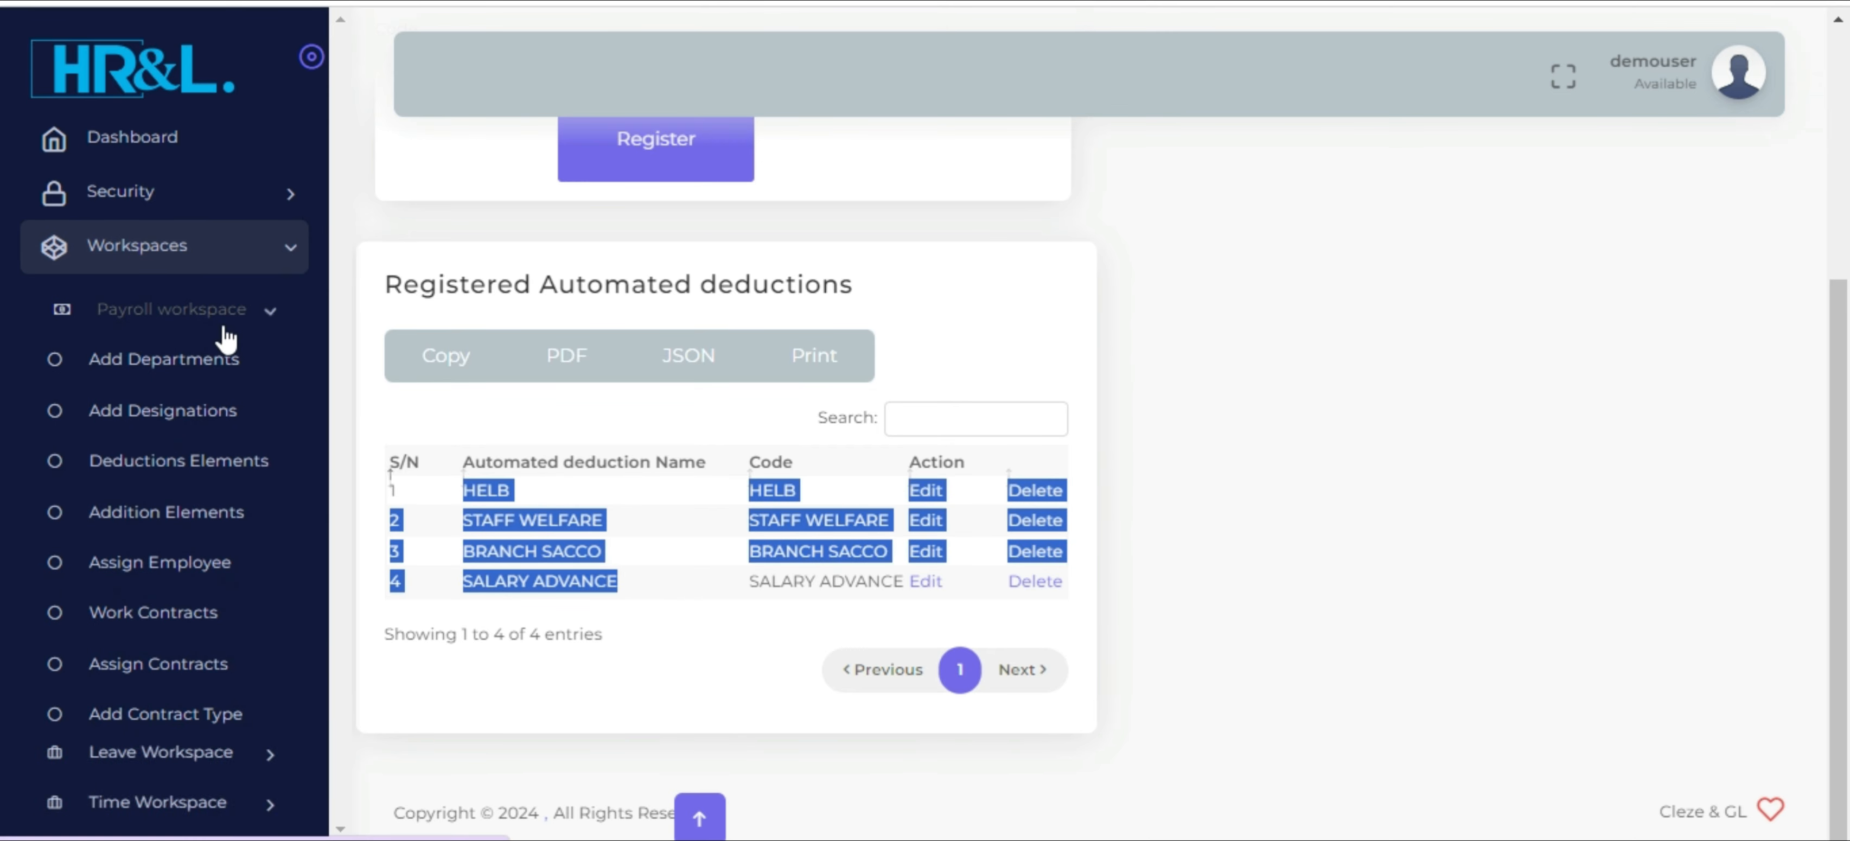
click(166, 534)
click(715, 337)
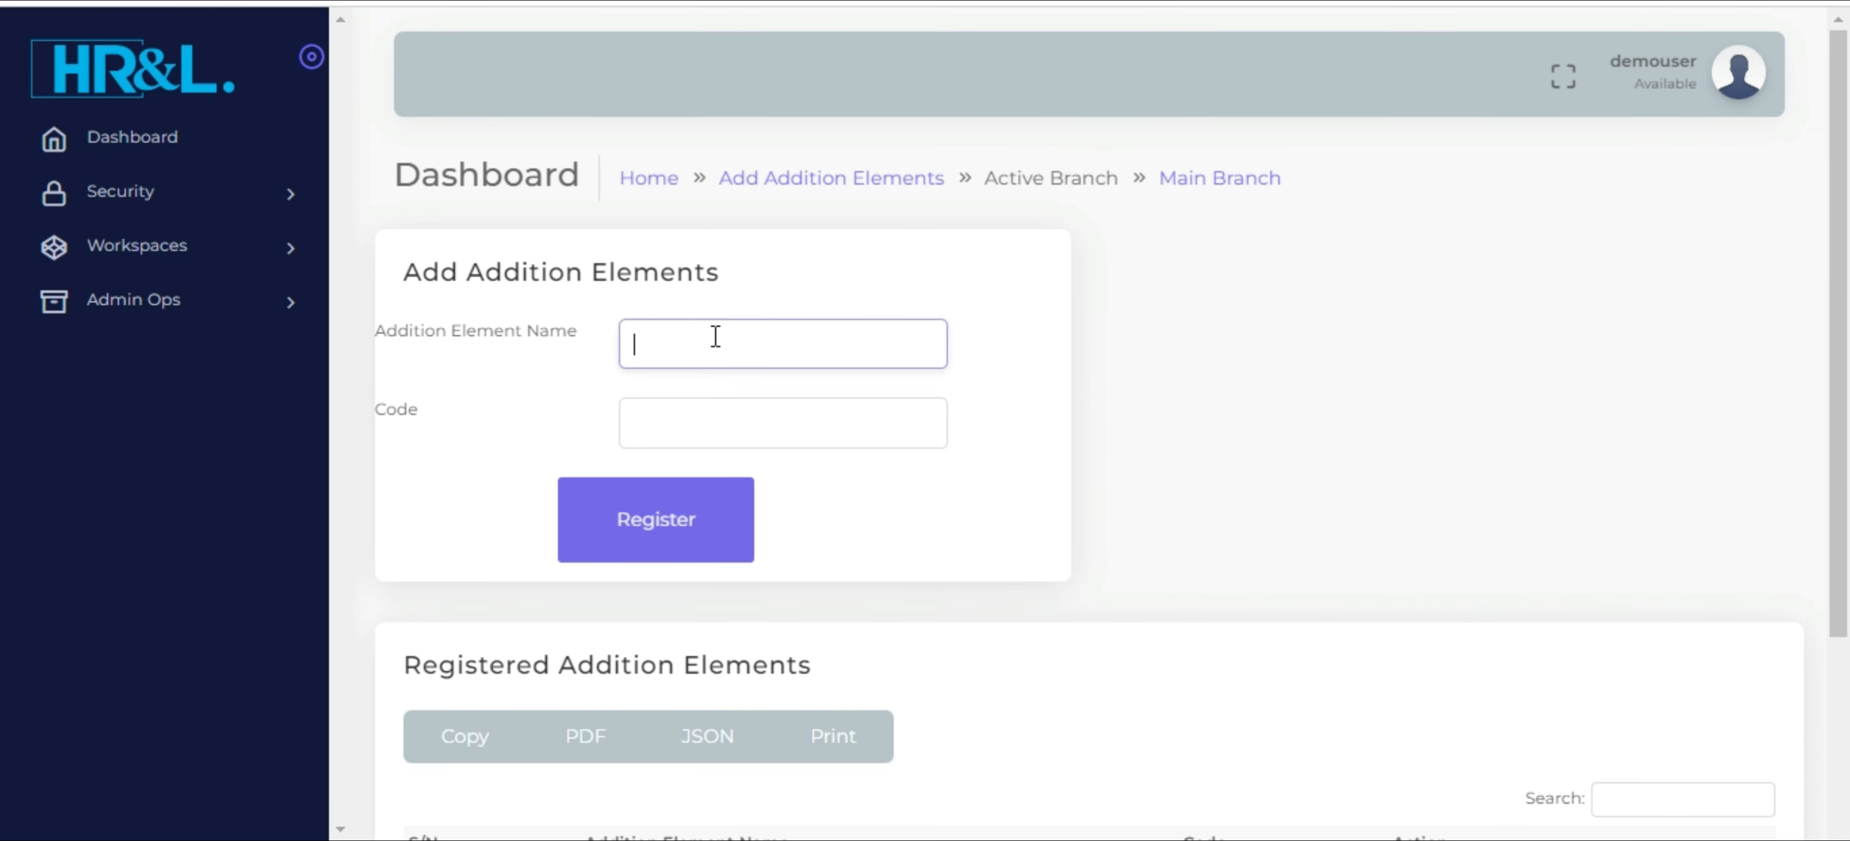
text(COMM)
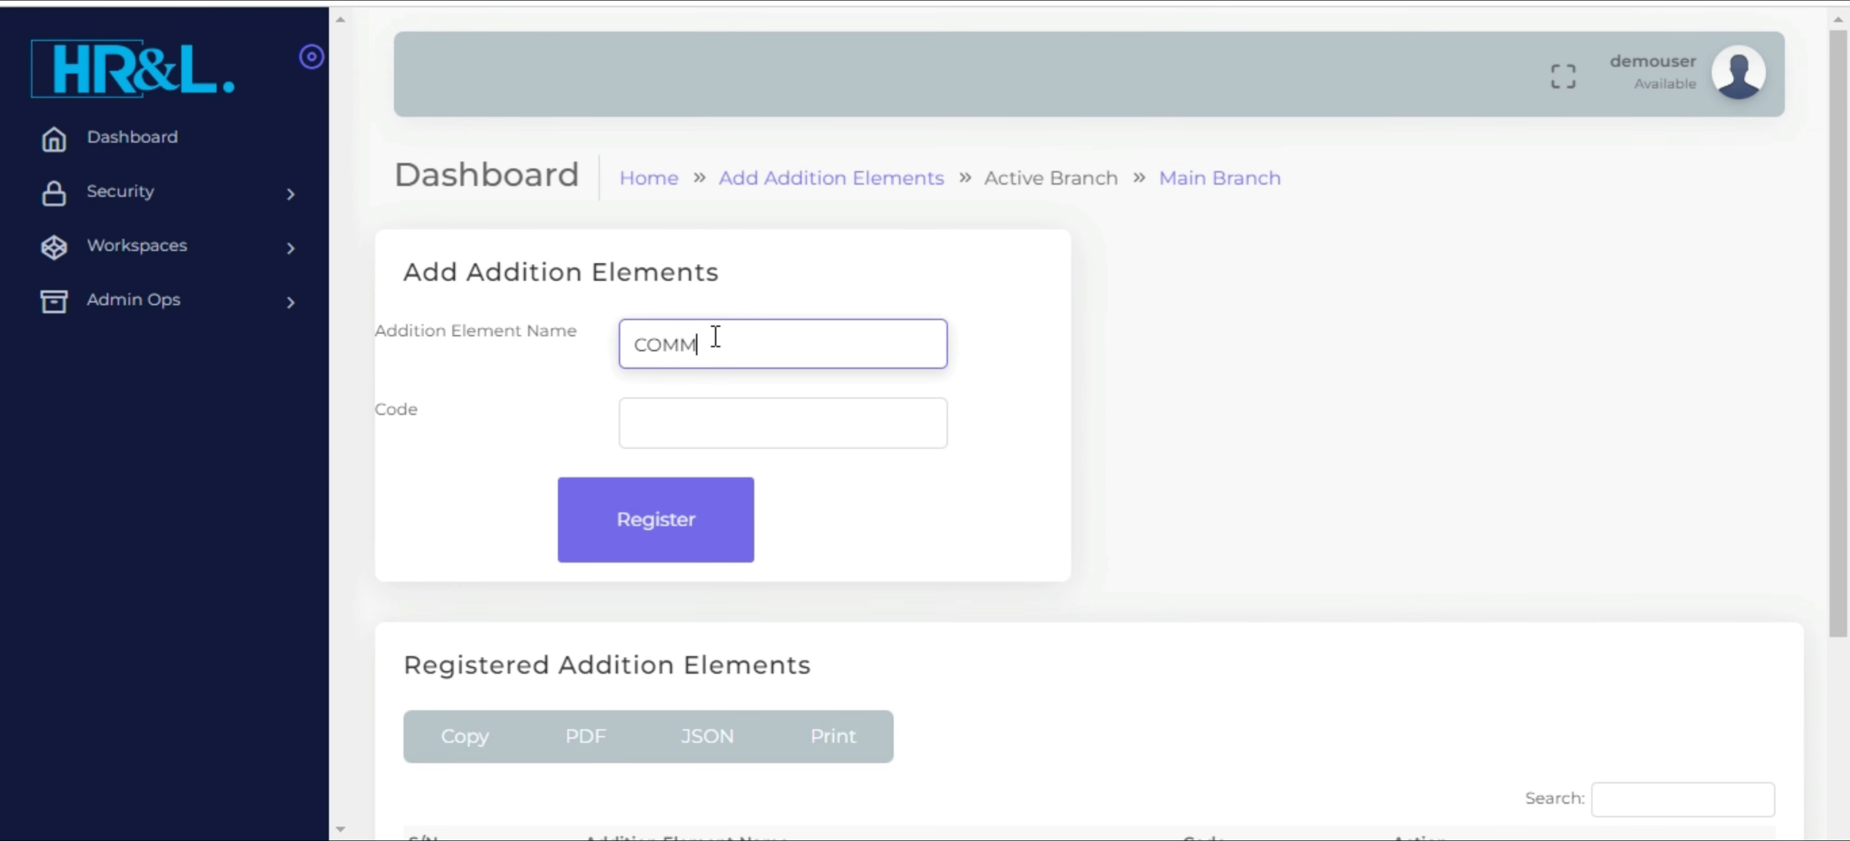
text(ISSIONS)
double_click(716, 335)
key(ctrl+c)
key(Tab)
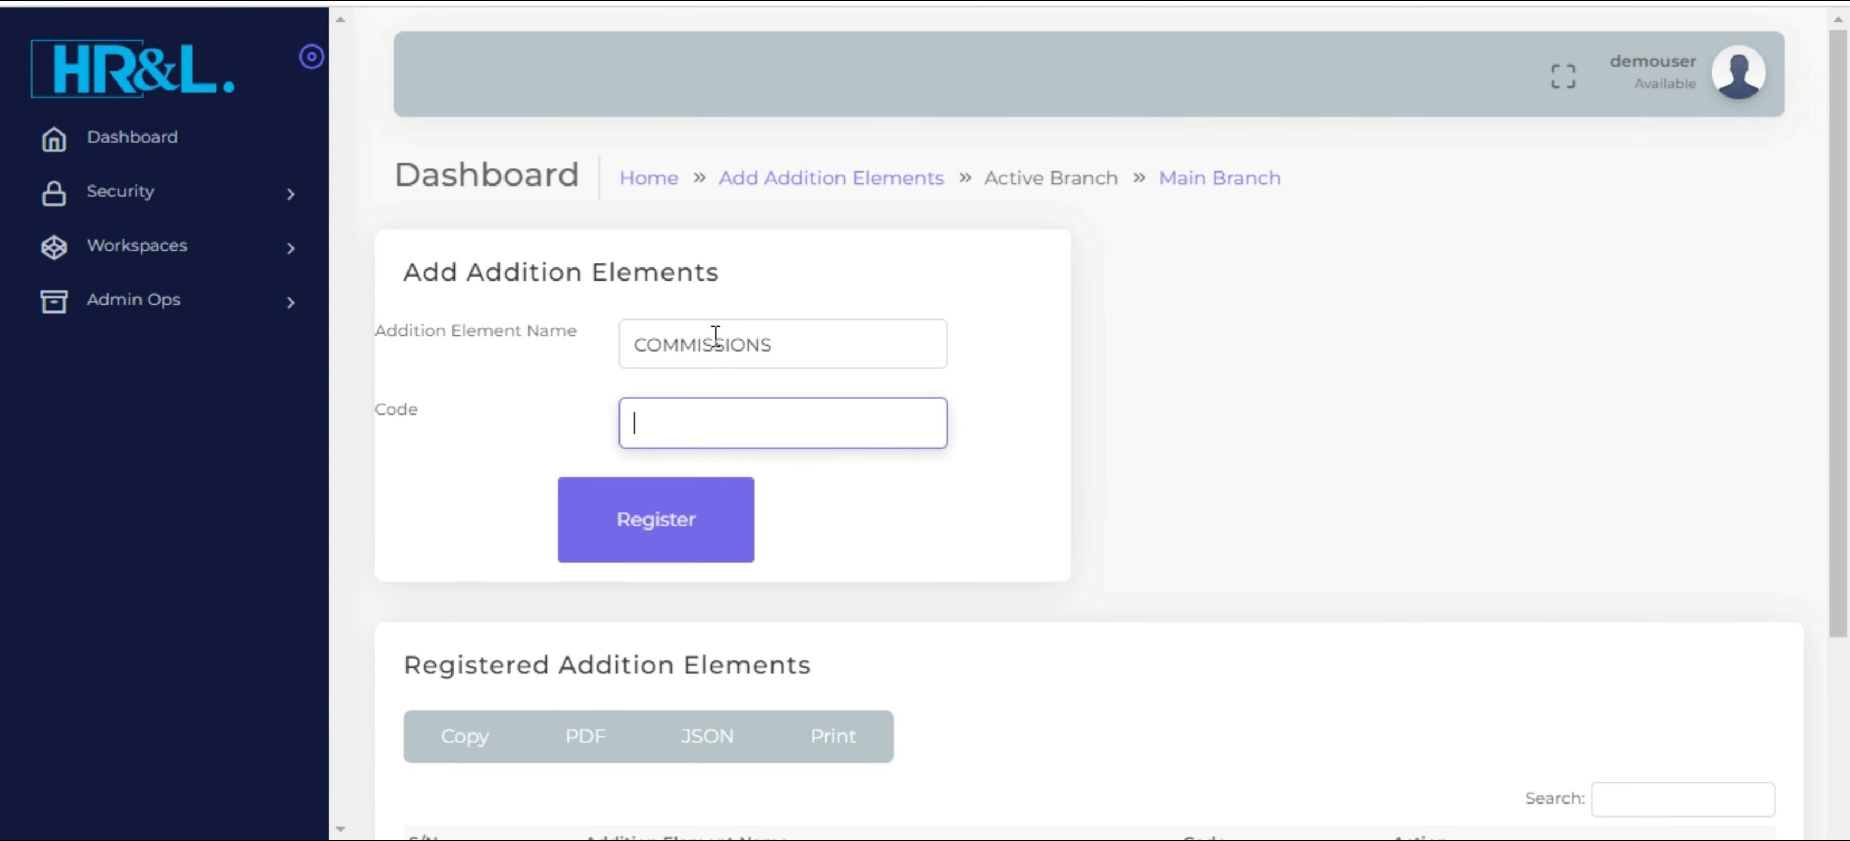
key(ctrl+v)
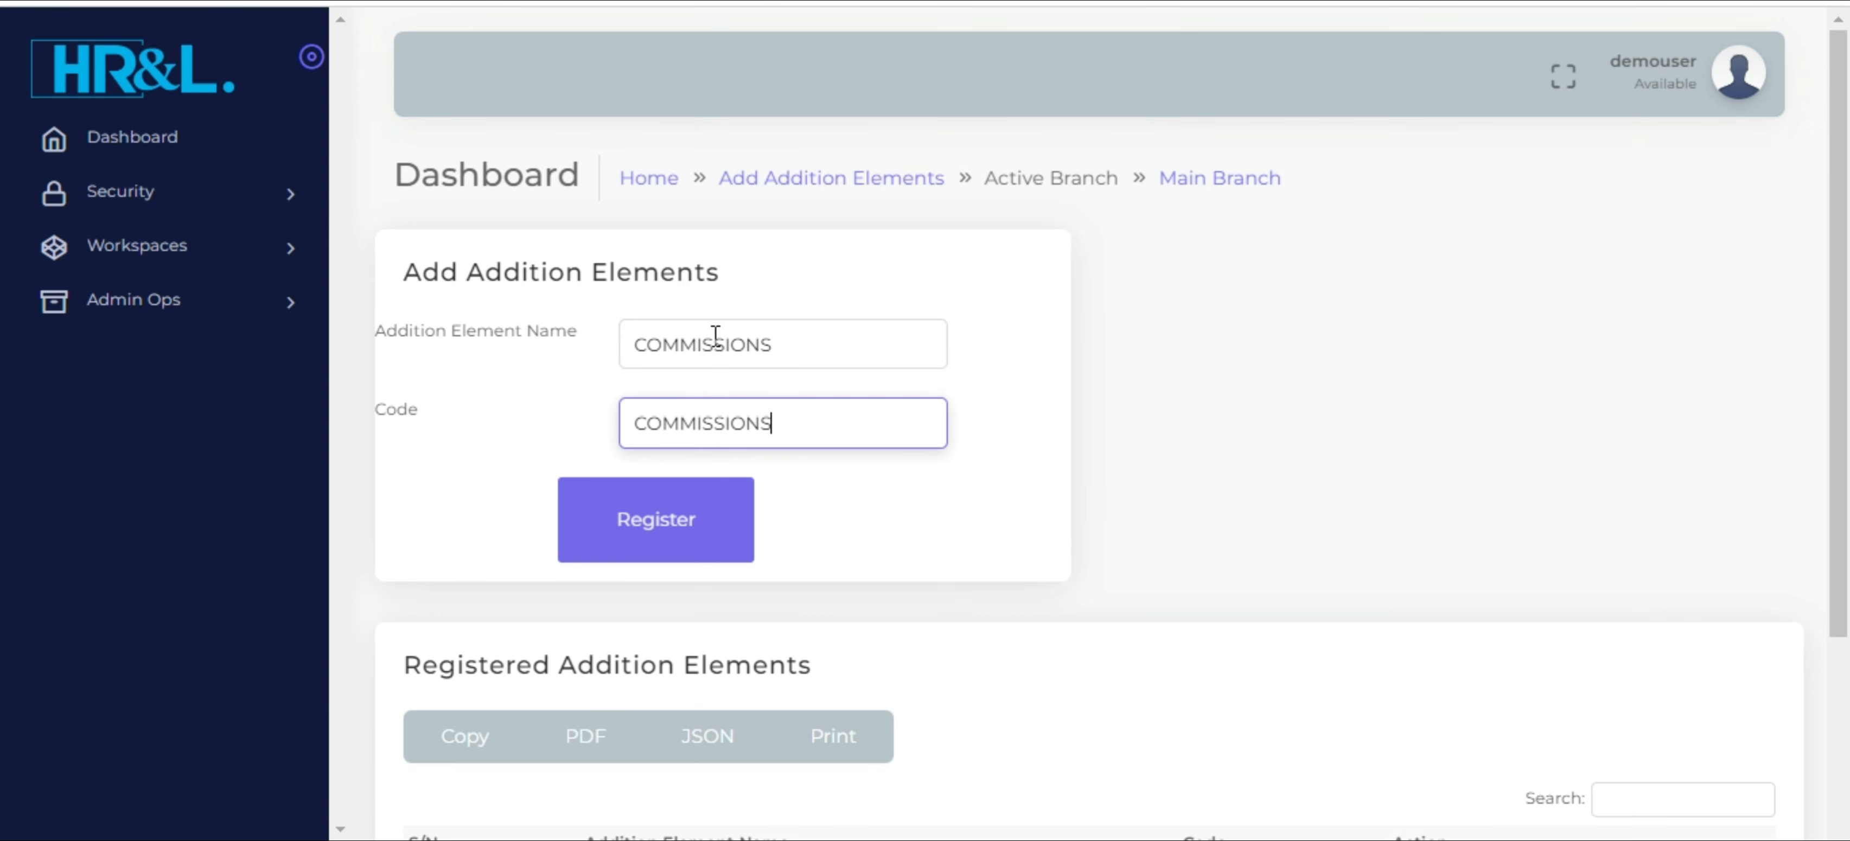
click(665, 516)
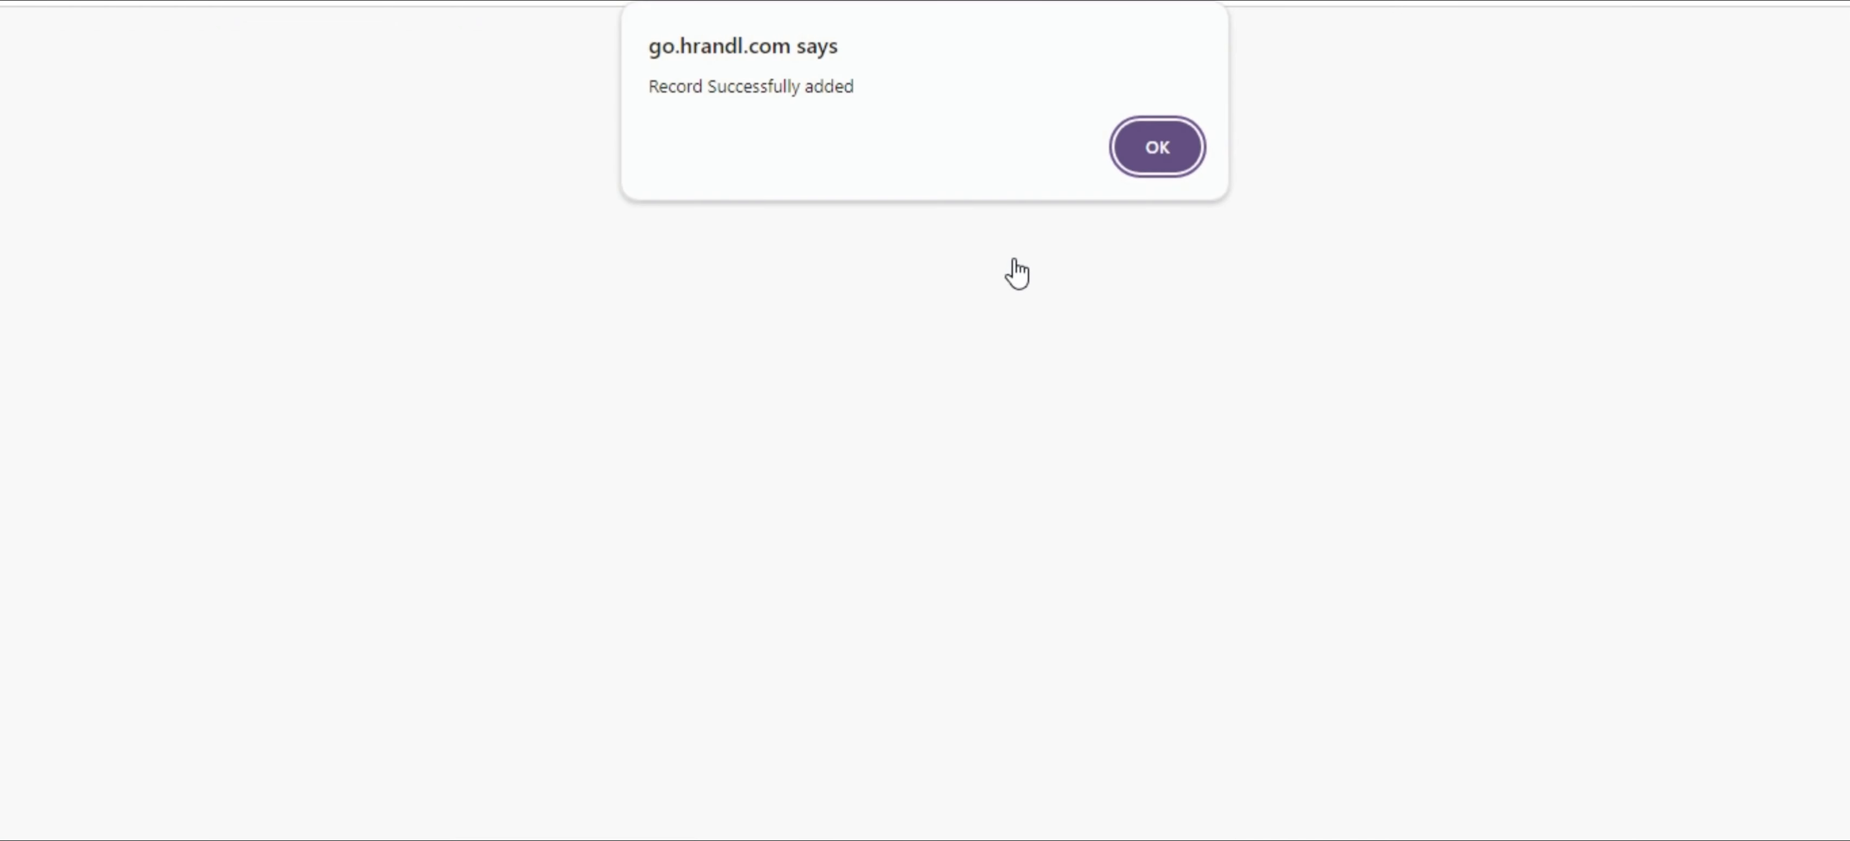
click(1160, 148)
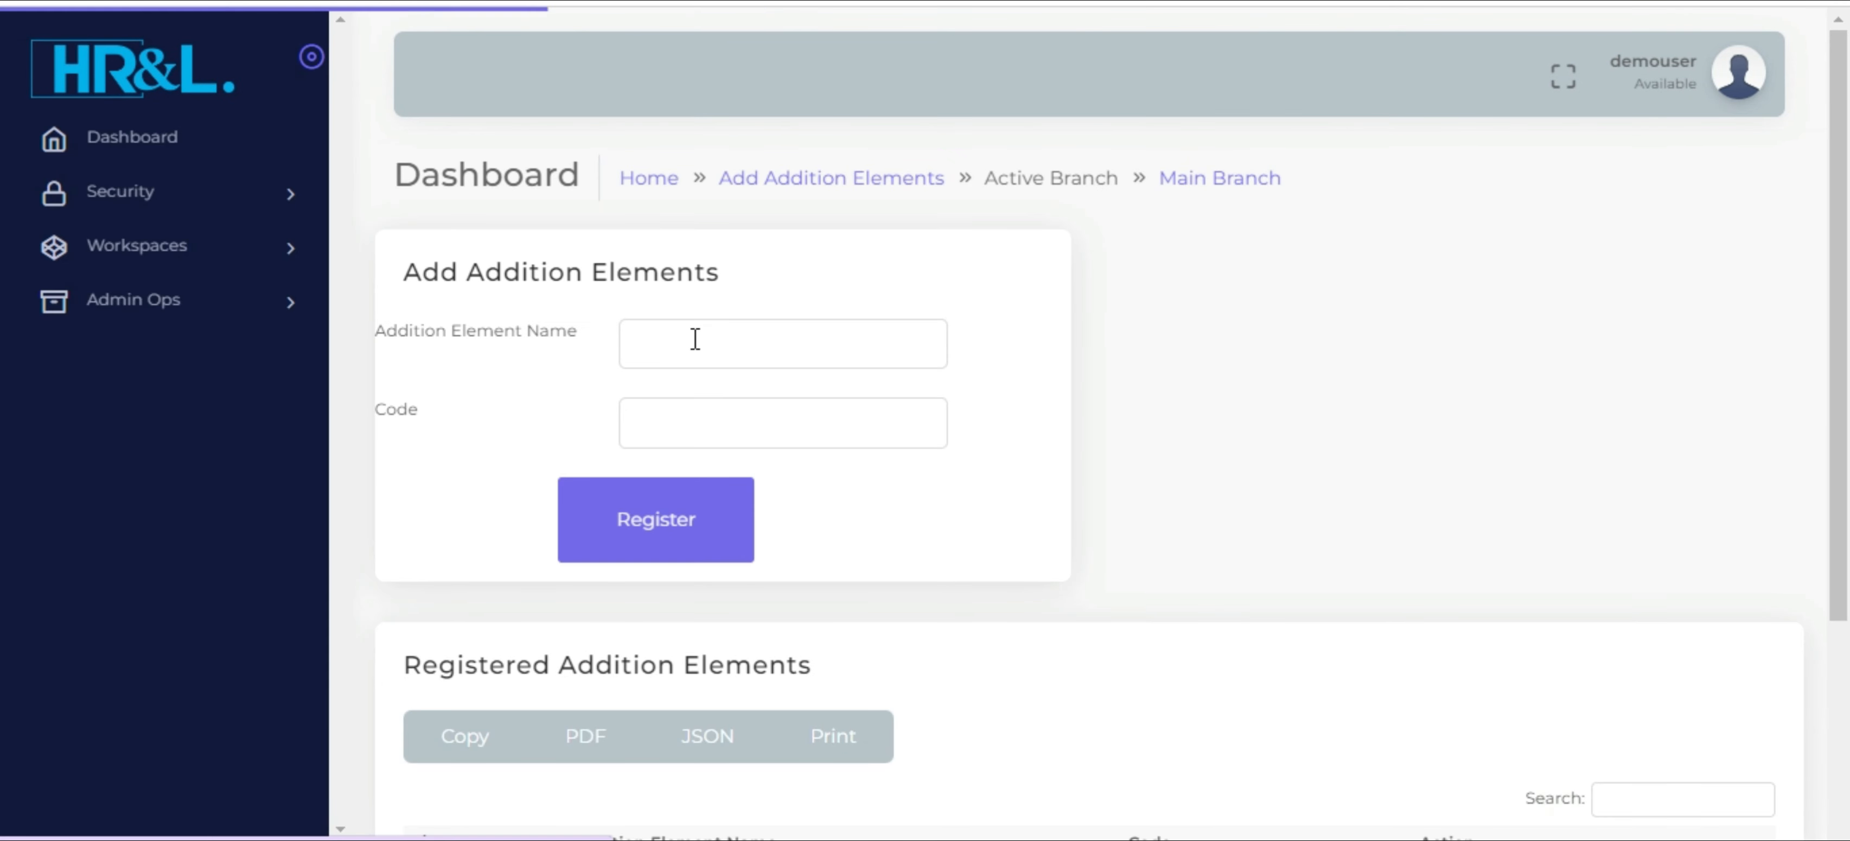
Register another addition element with AIRTIME as both its name and its code
click(694, 339)
text(Al)
text(RT)
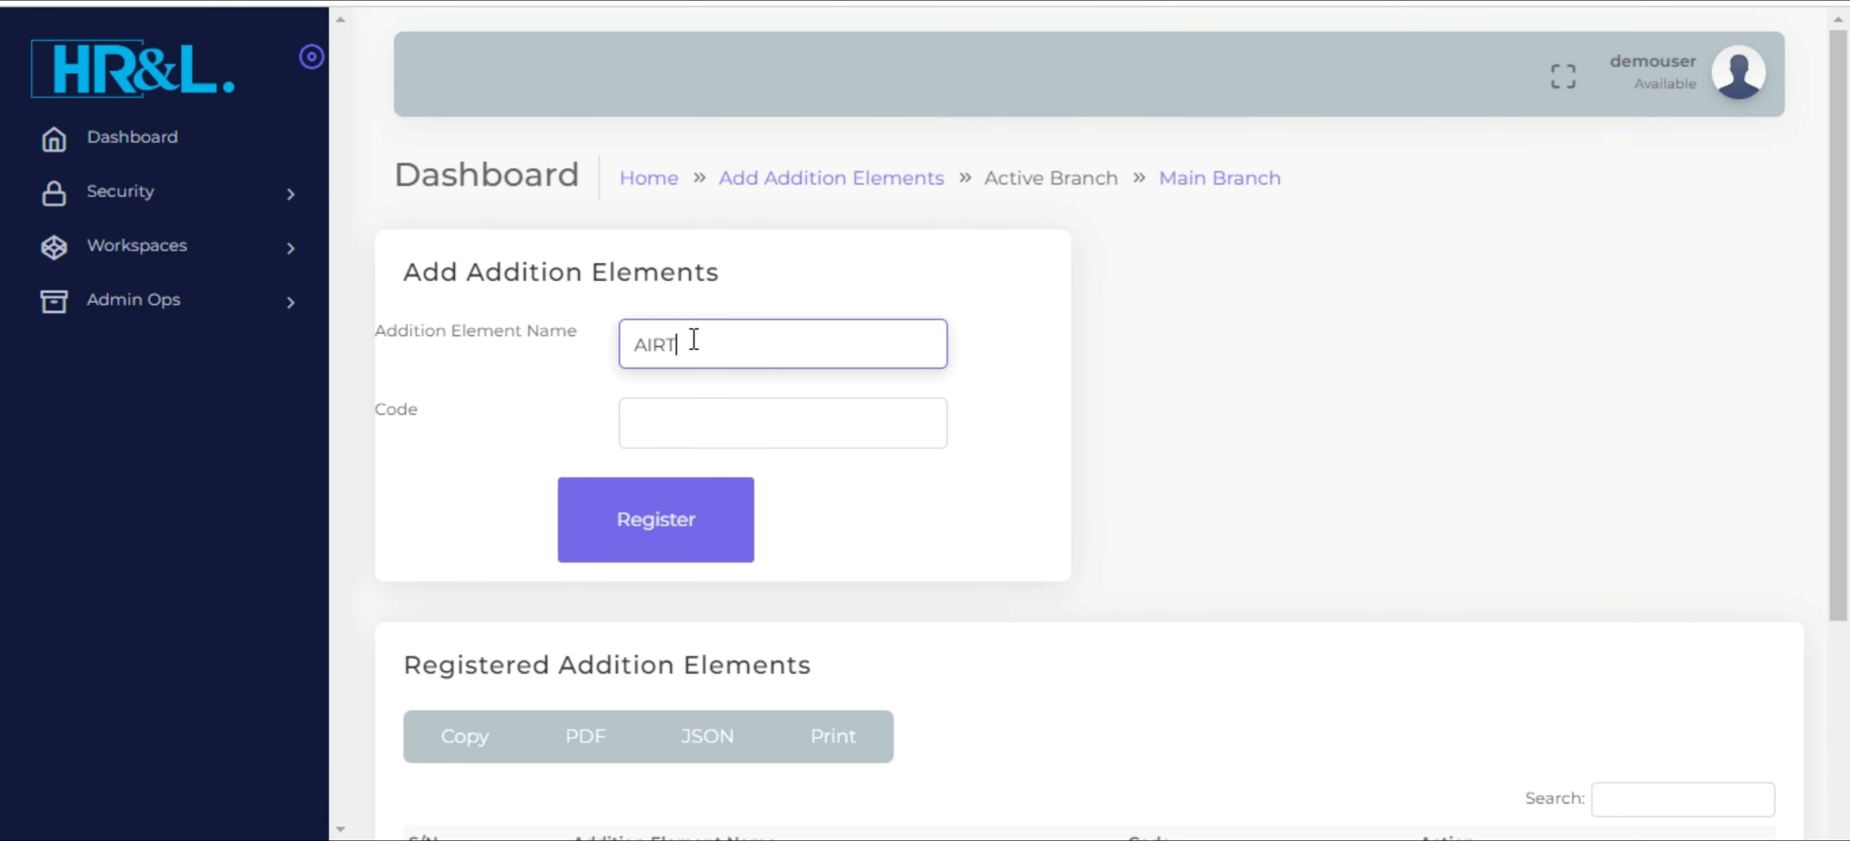
text(IME)
double_click(694, 339)
key(ctrl+c)
key(Tab)
key(ctrl+v)
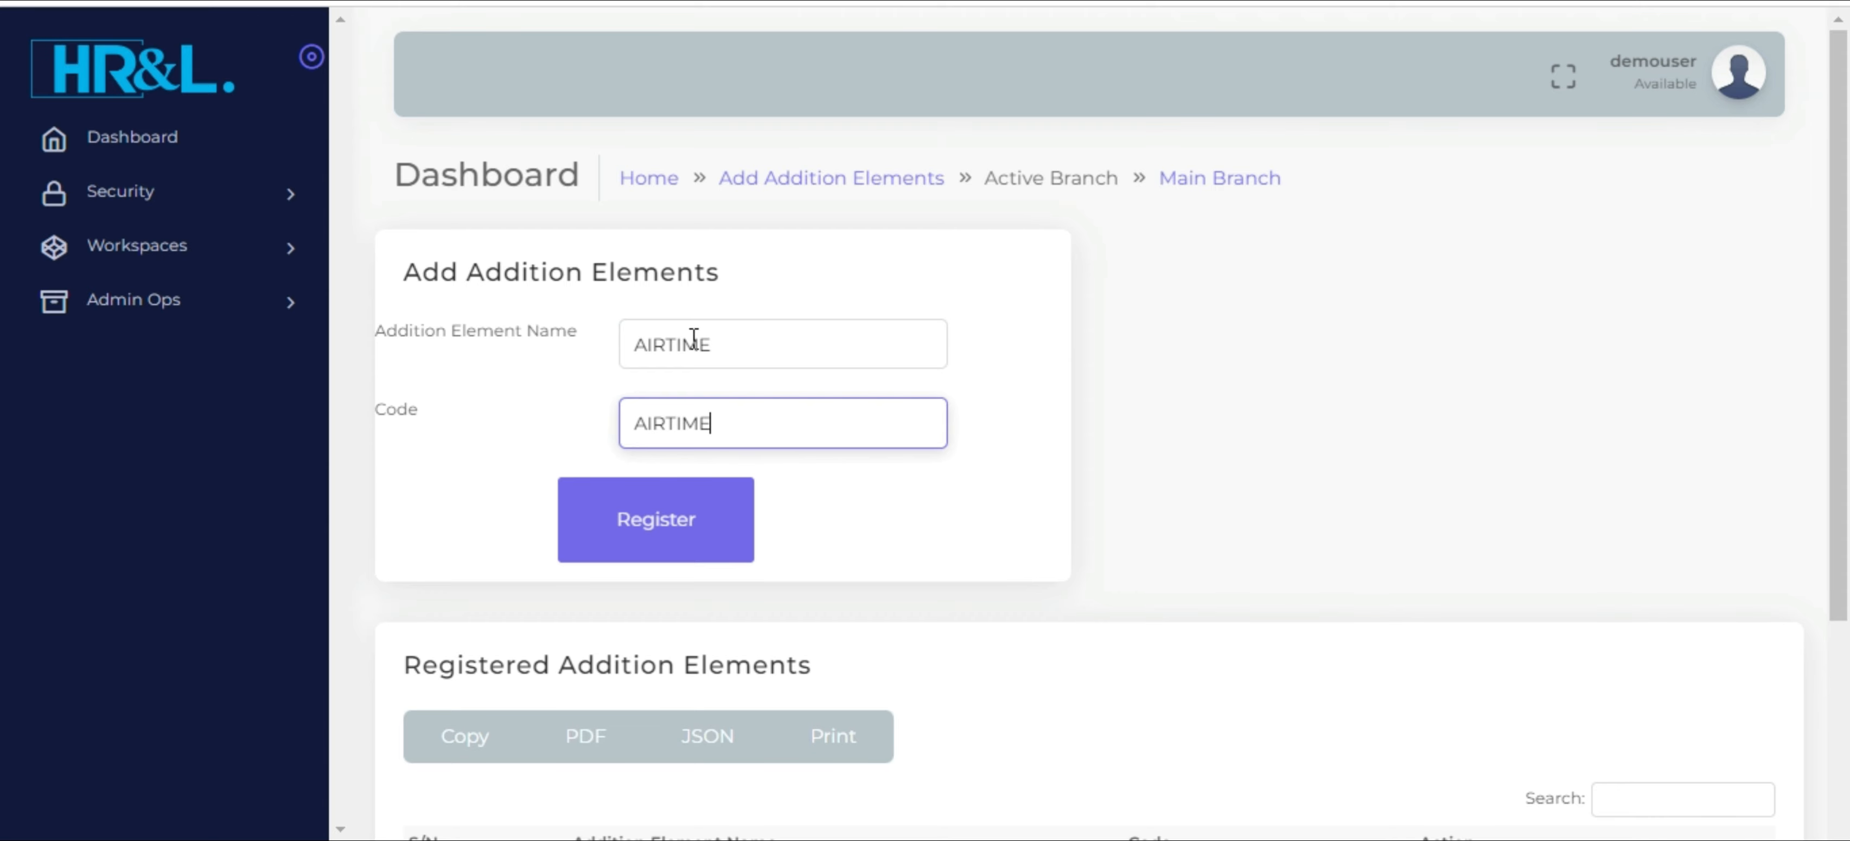
click(652, 529)
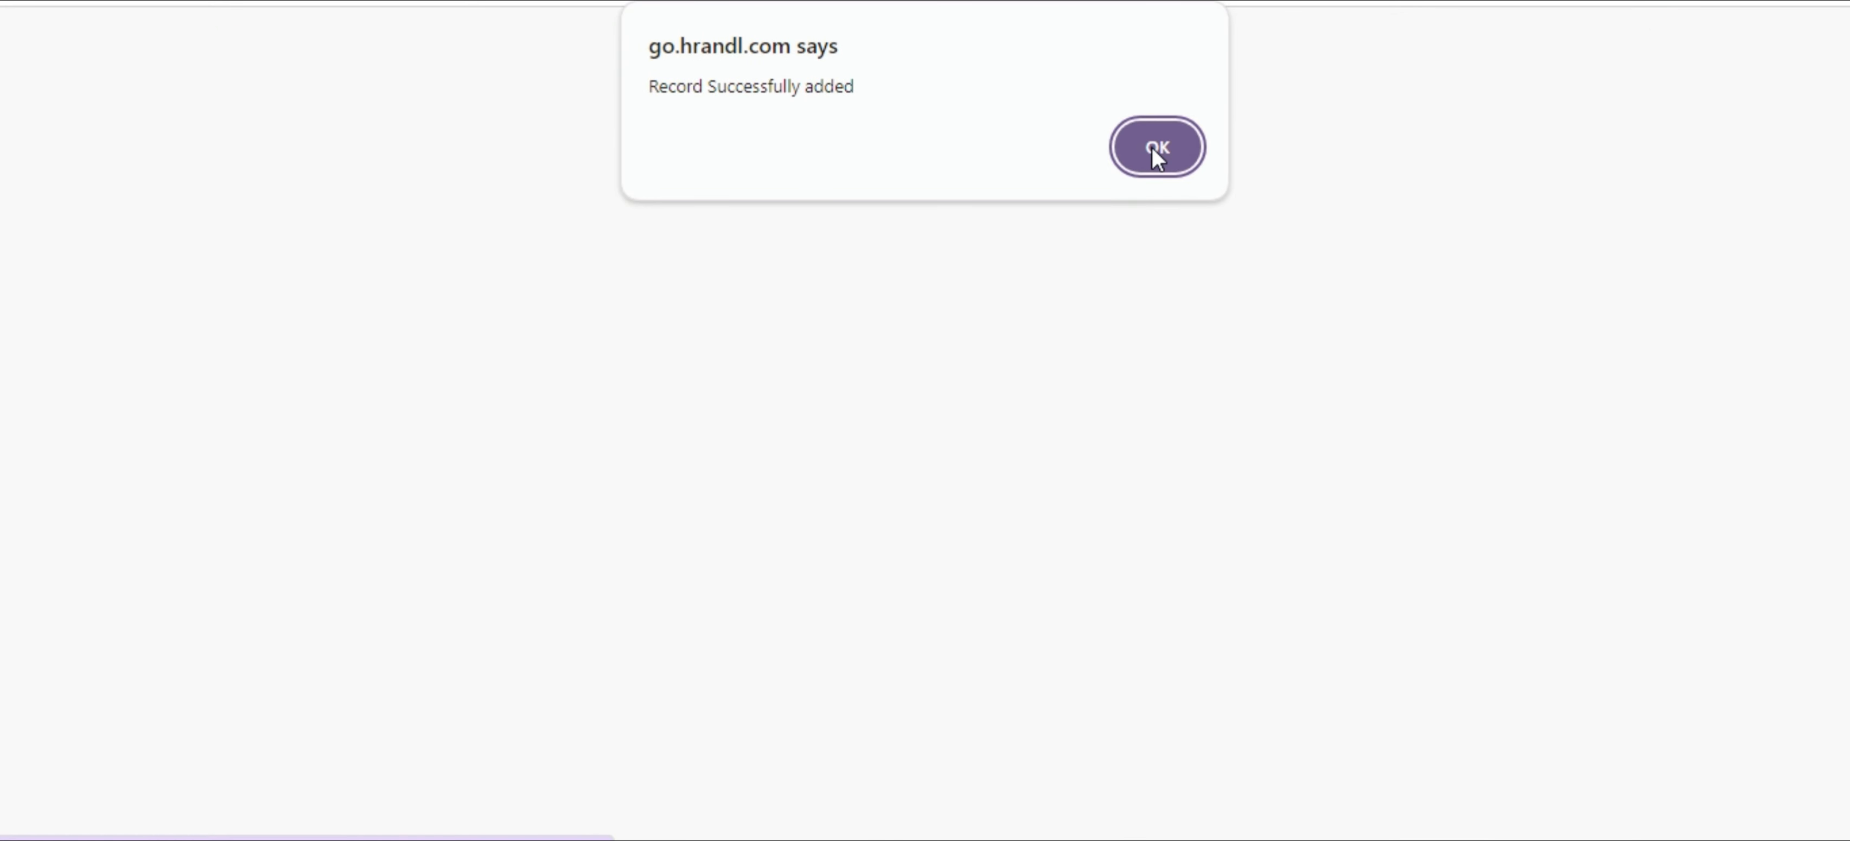
click(1156, 147)
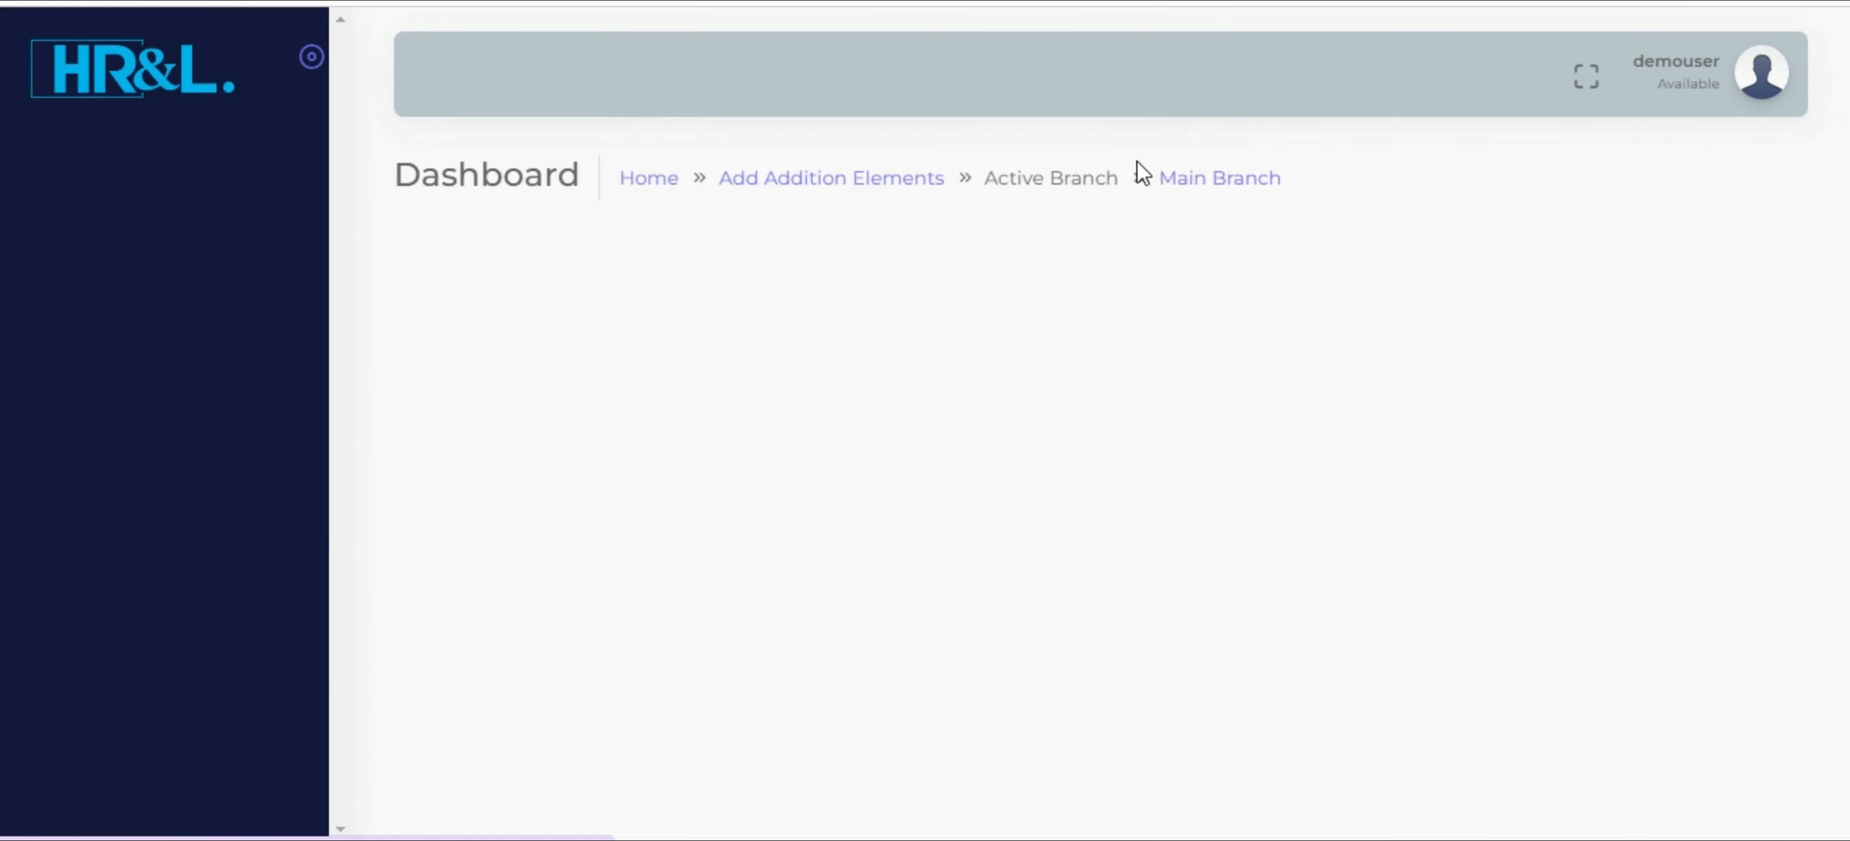
Register a further addition element with BONUS as both its name and its code
click(670, 348)
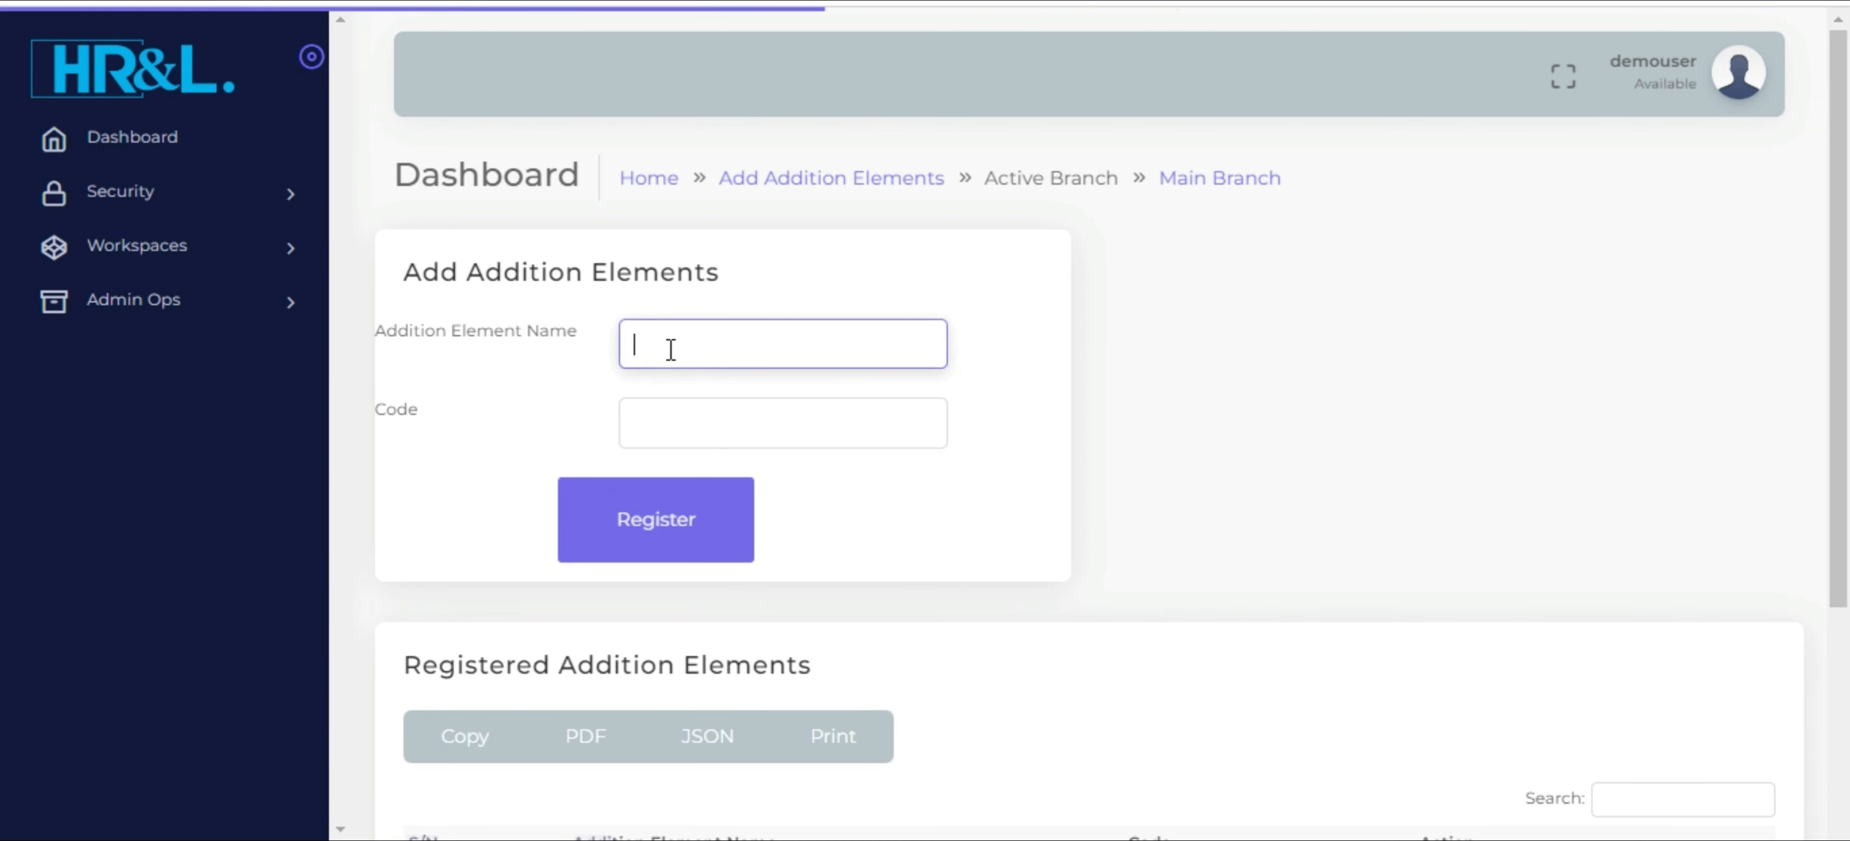
text(BONUS)
key(Tab)
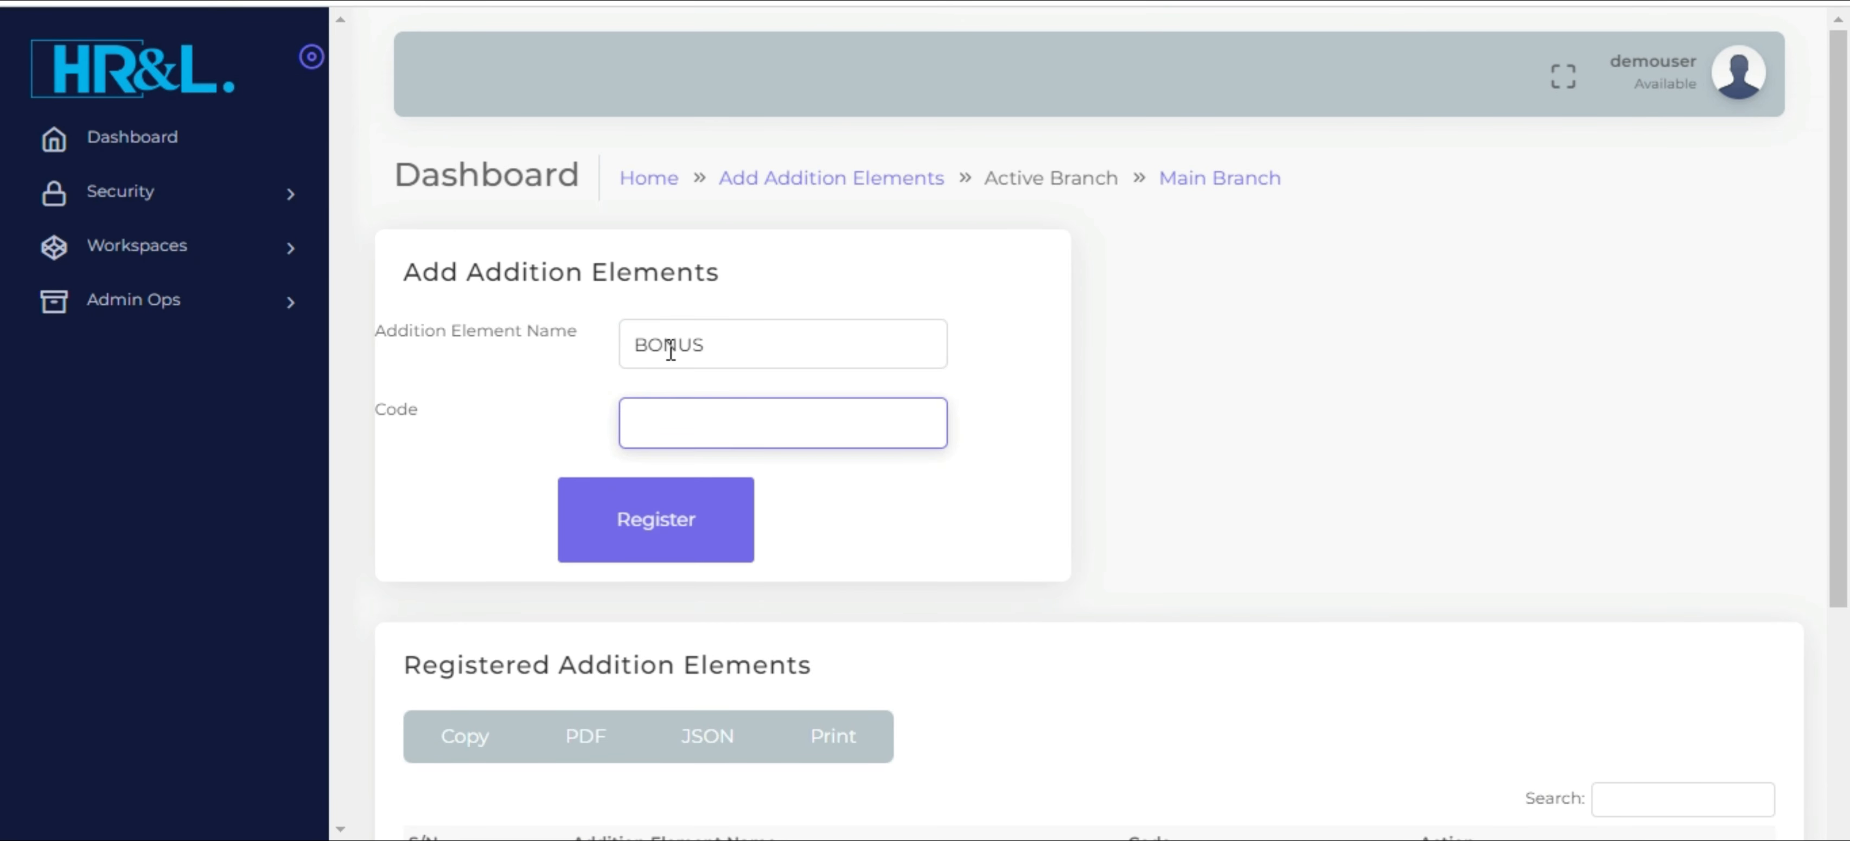
text(BONUS)
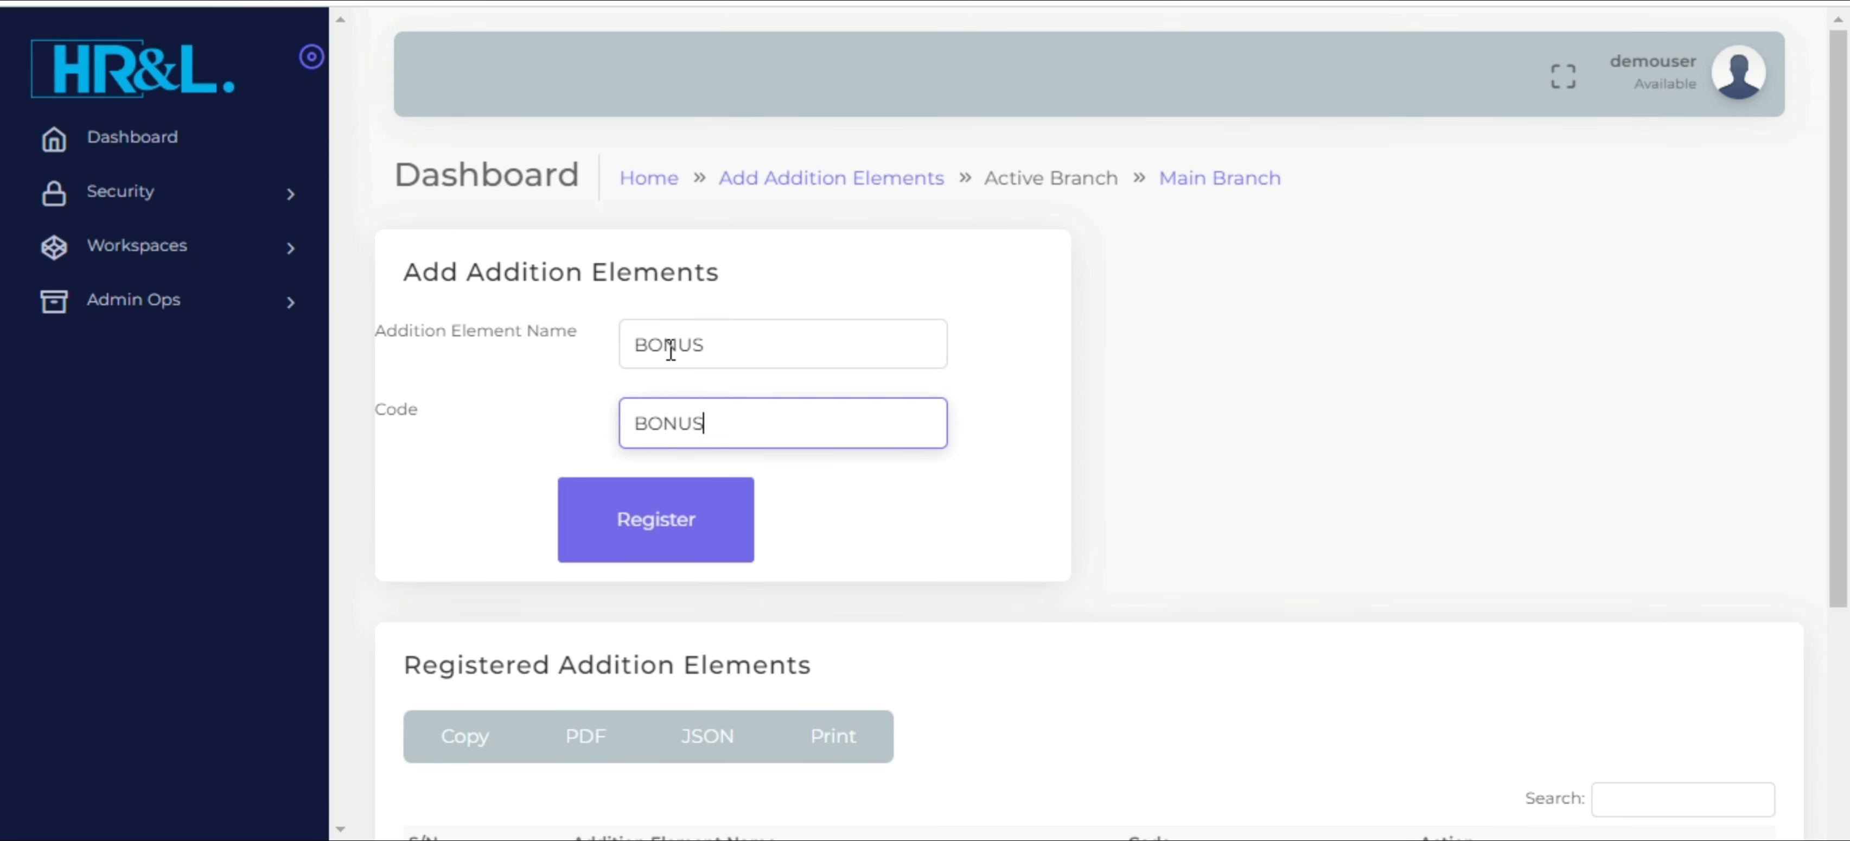
click(648, 522)
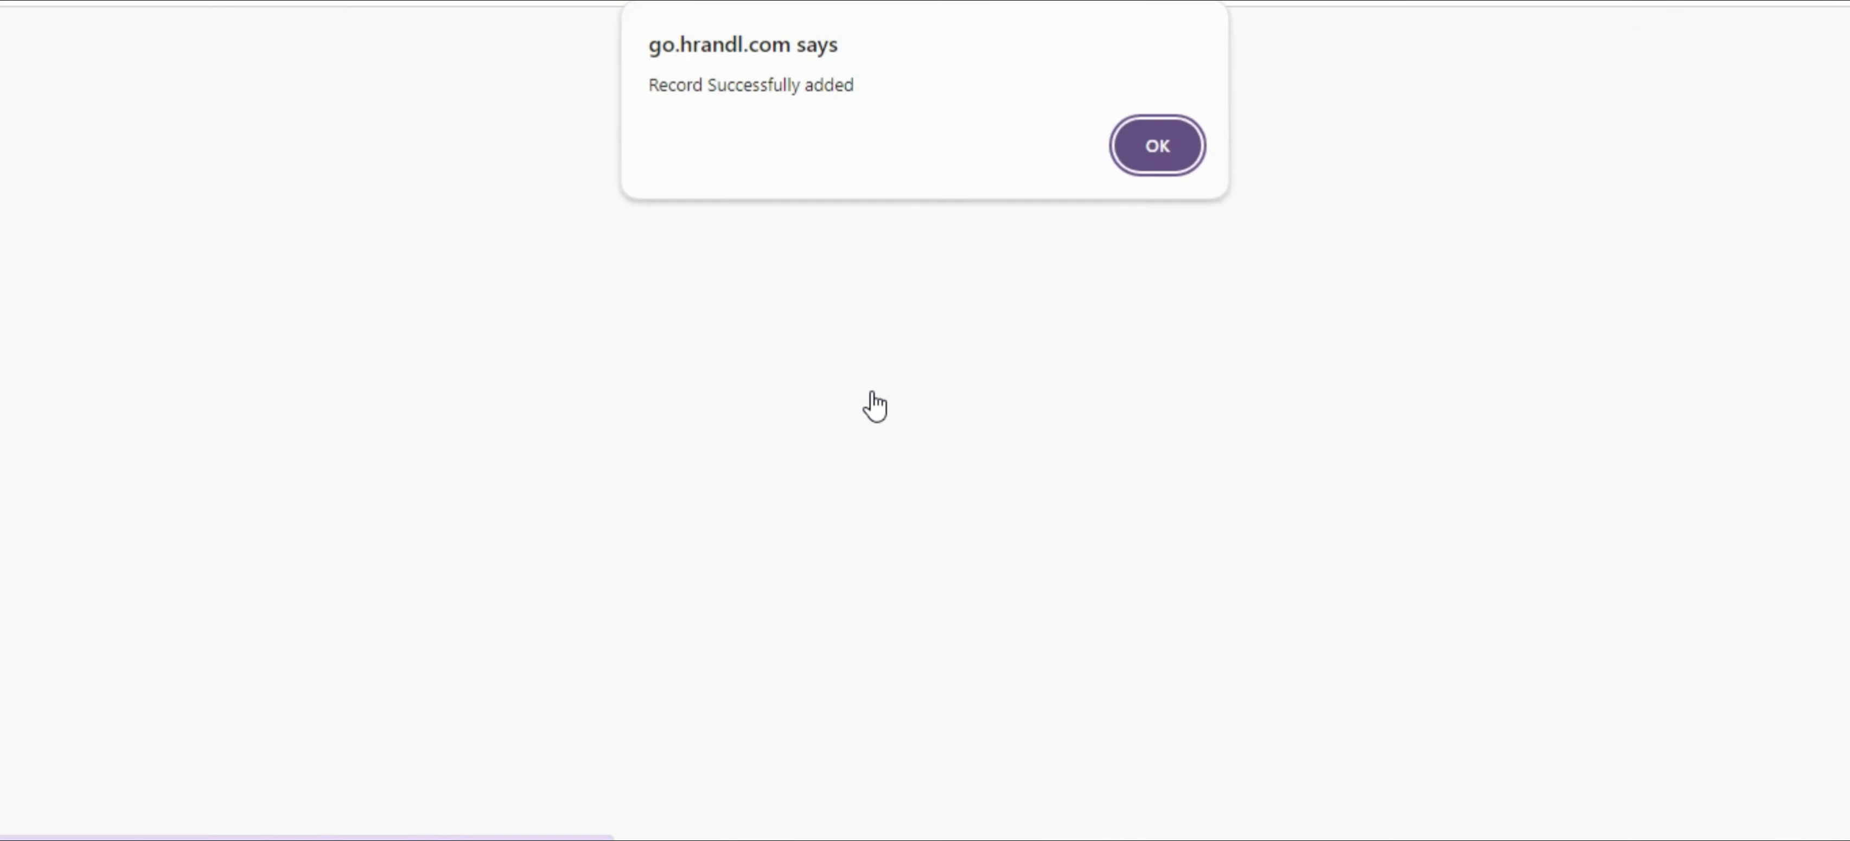
click(1157, 148)
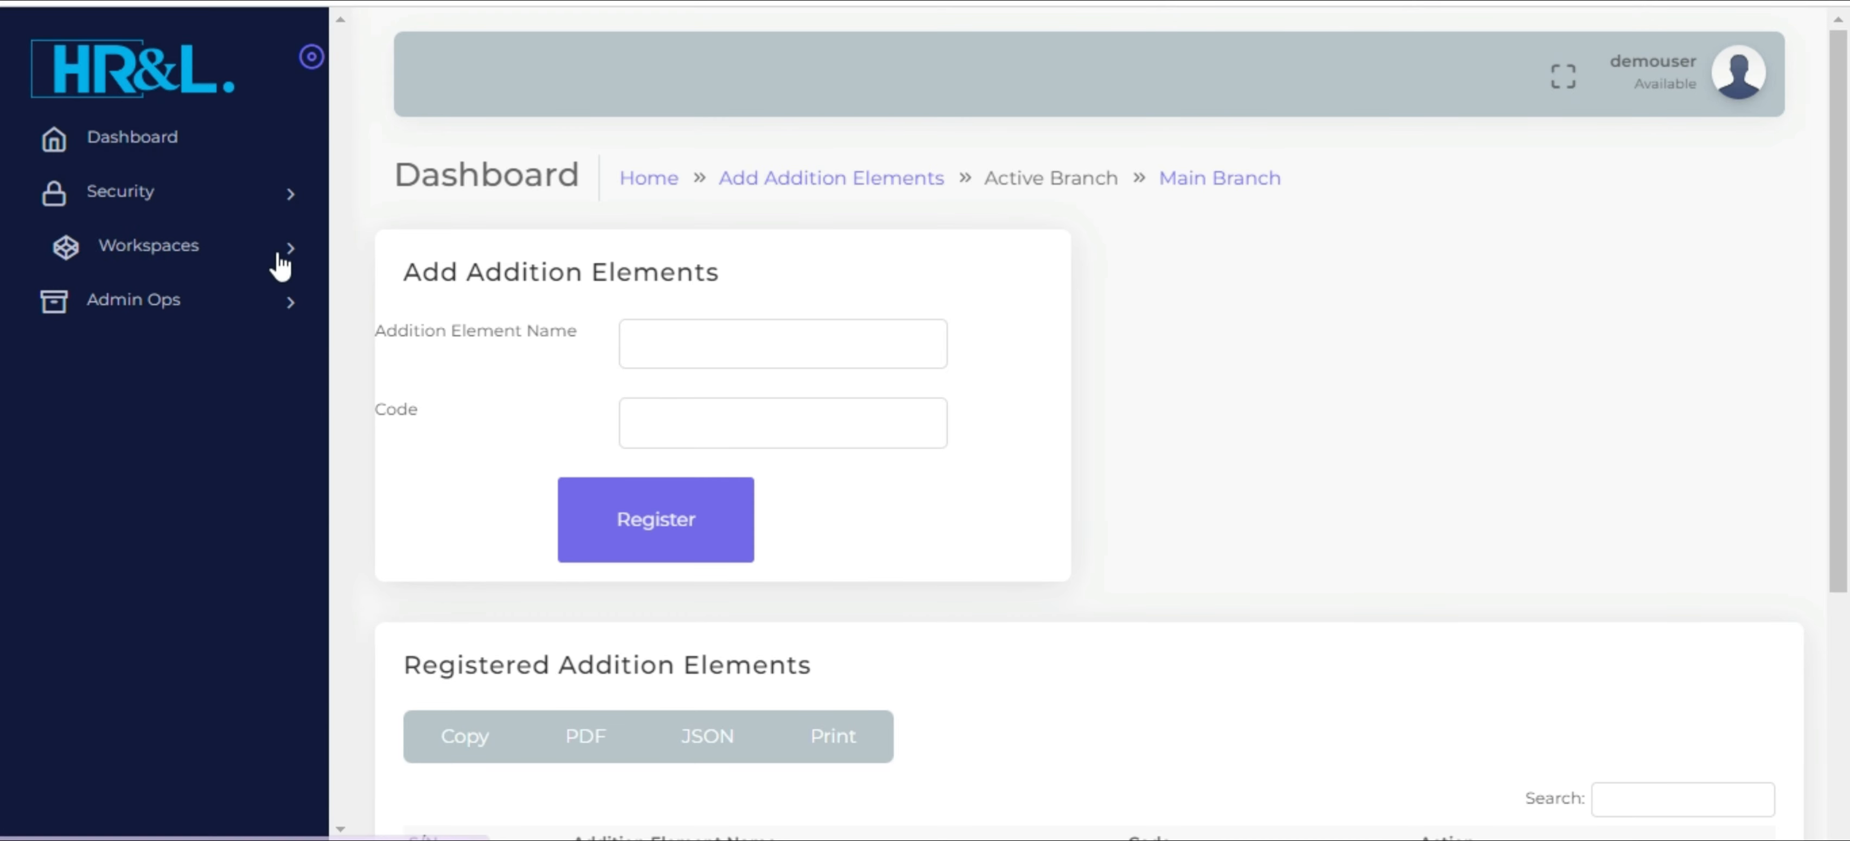
Open the payroll workspace's current rates and choose Use Taxable Income as the option for NHIF Calculations
click(279, 264)
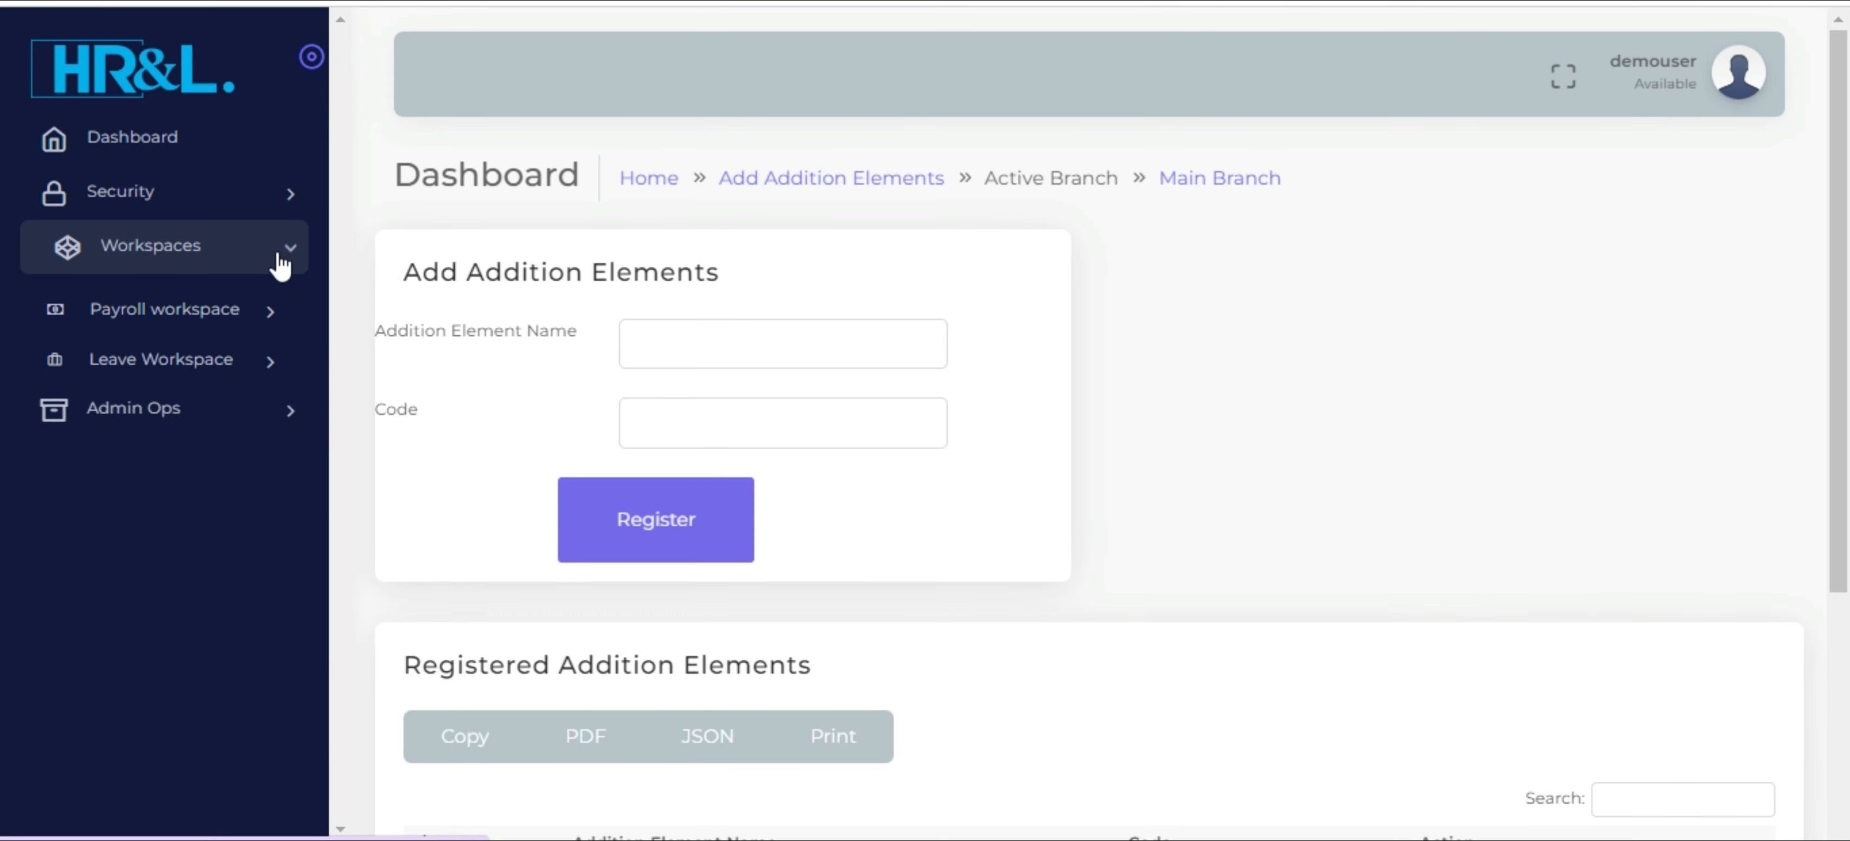
click(260, 306)
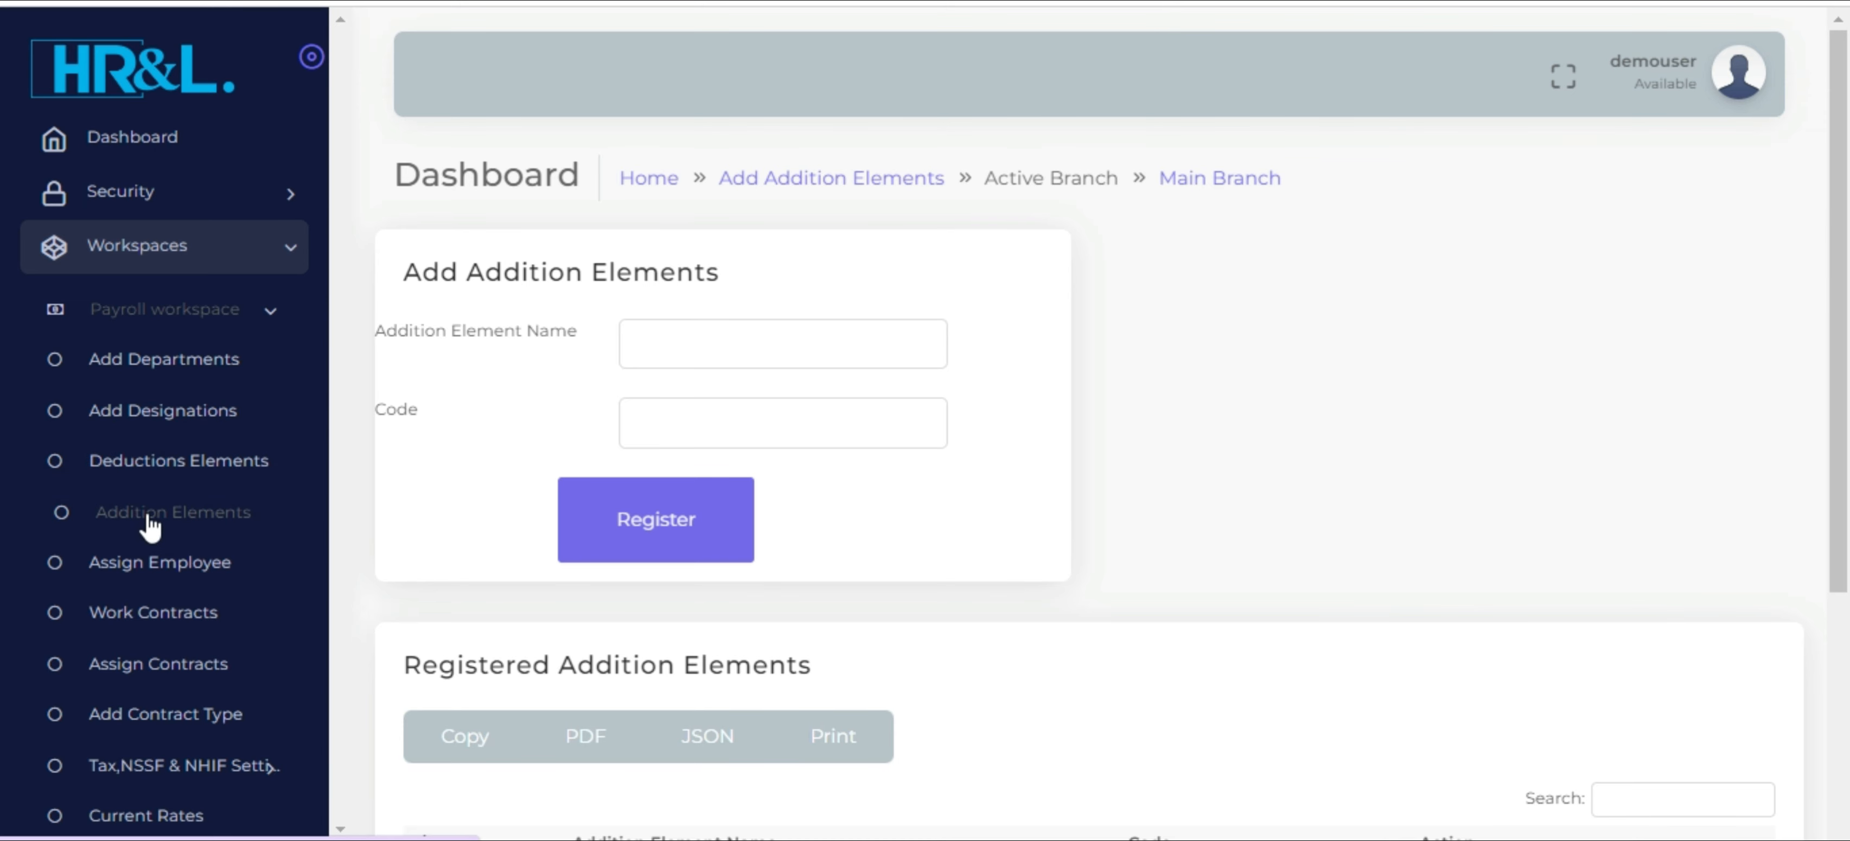
scroll(151, 525, down, 2)
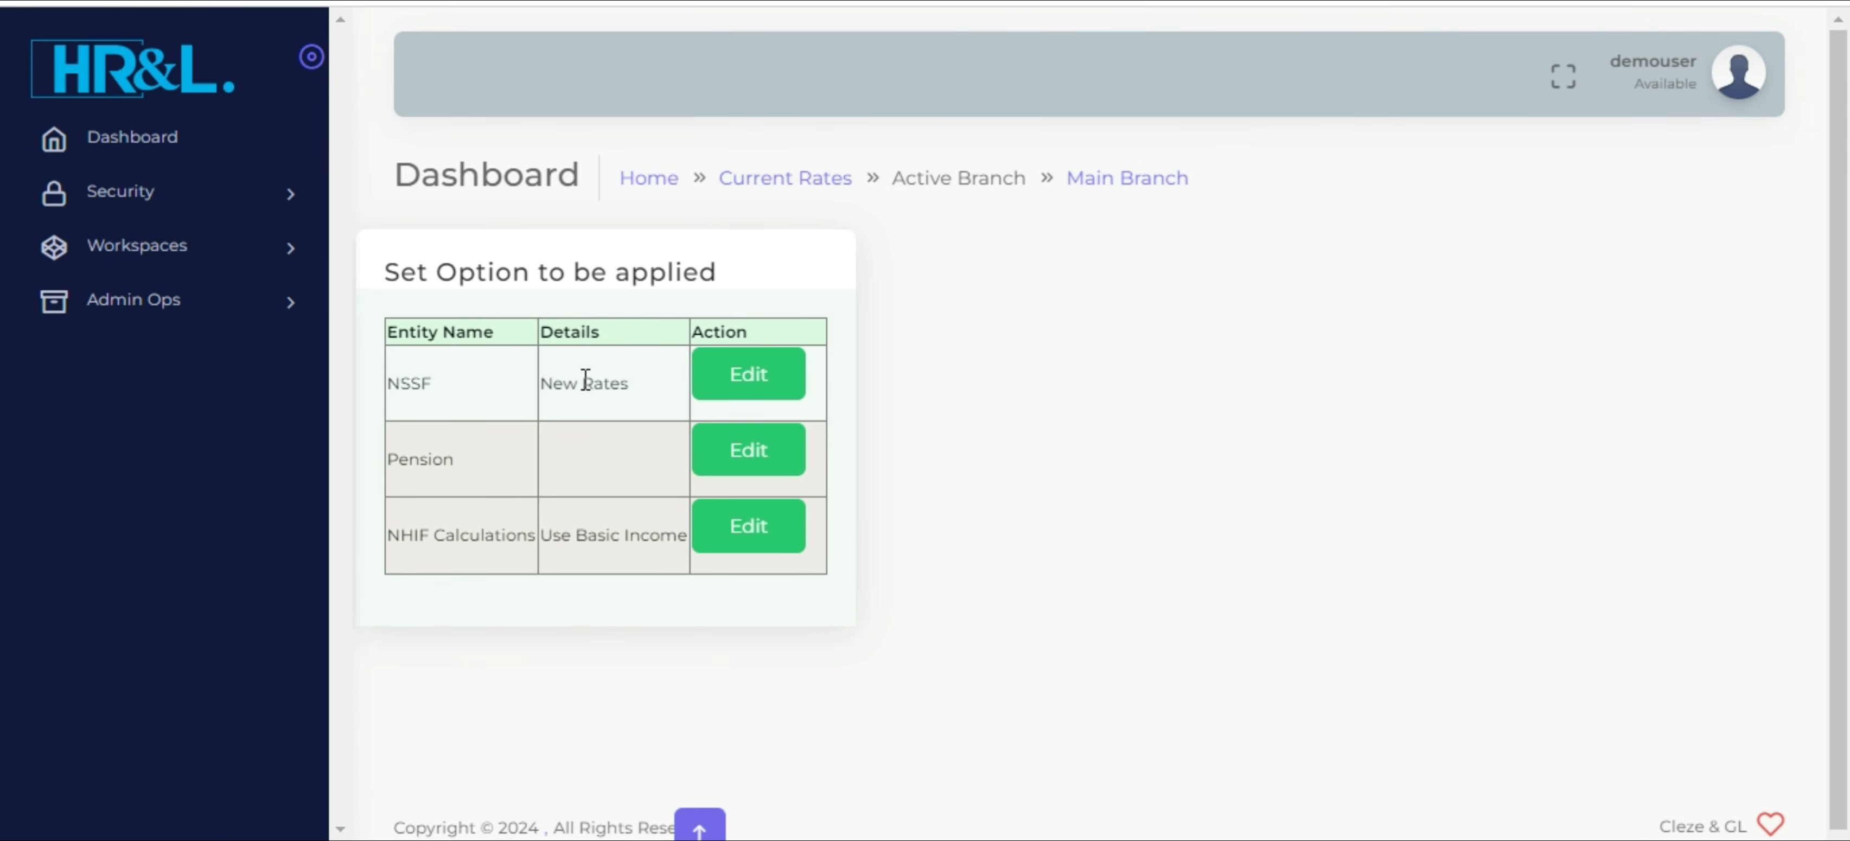
triple_click(585, 378)
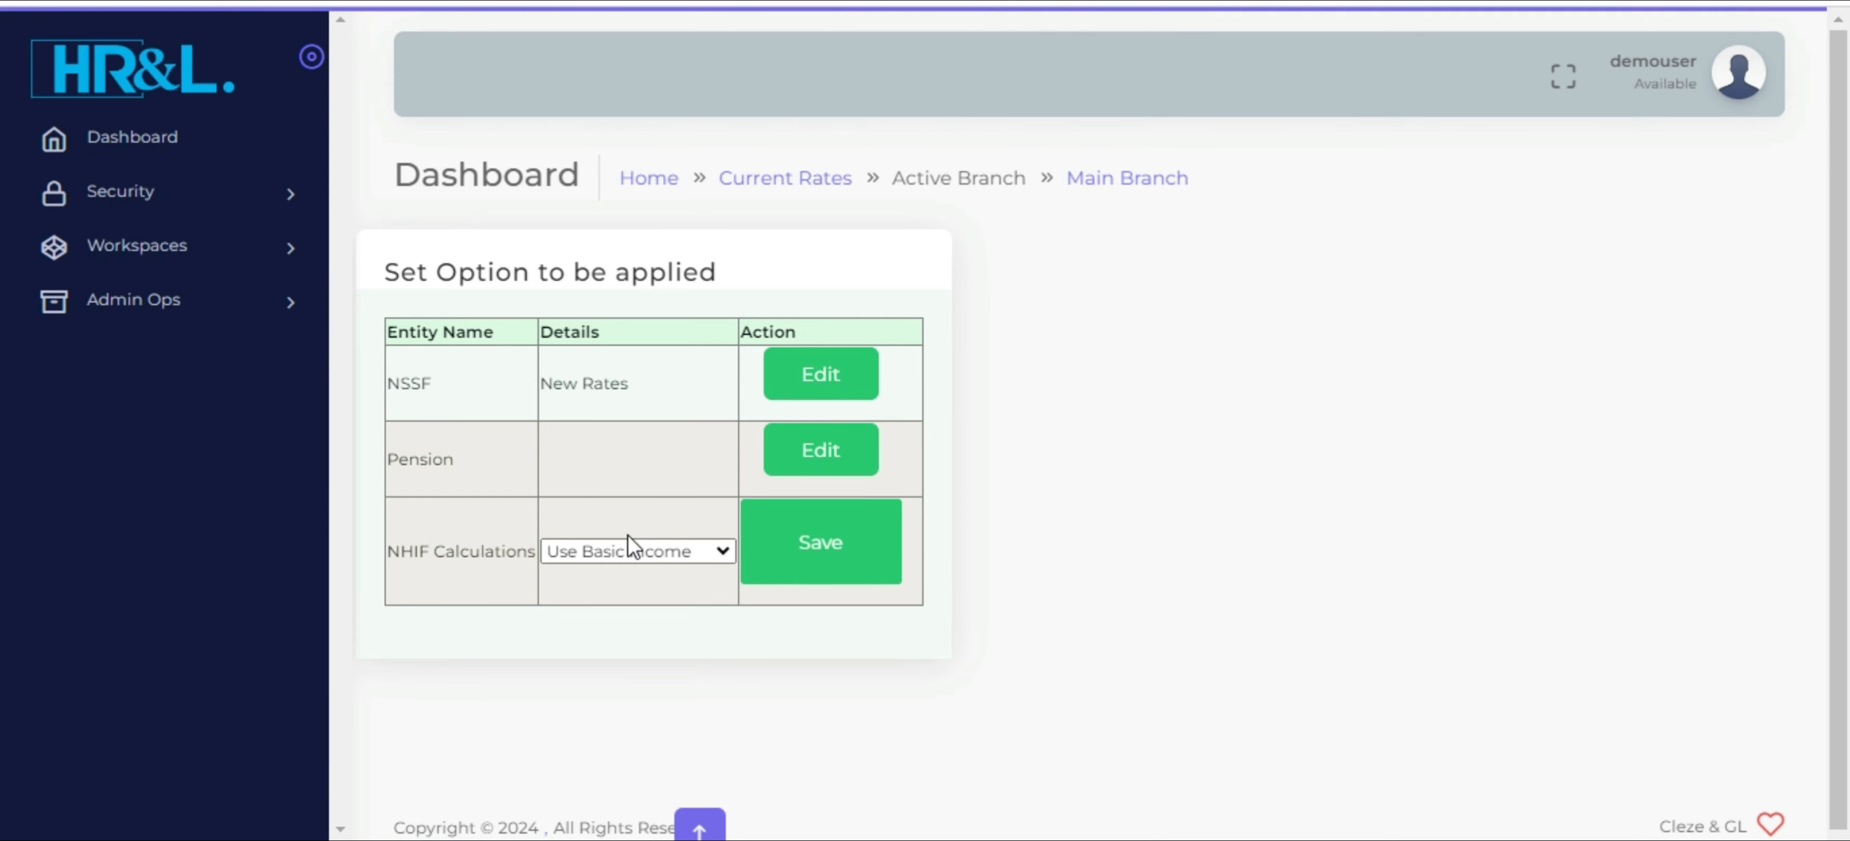
click(637, 551)
click(624, 601)
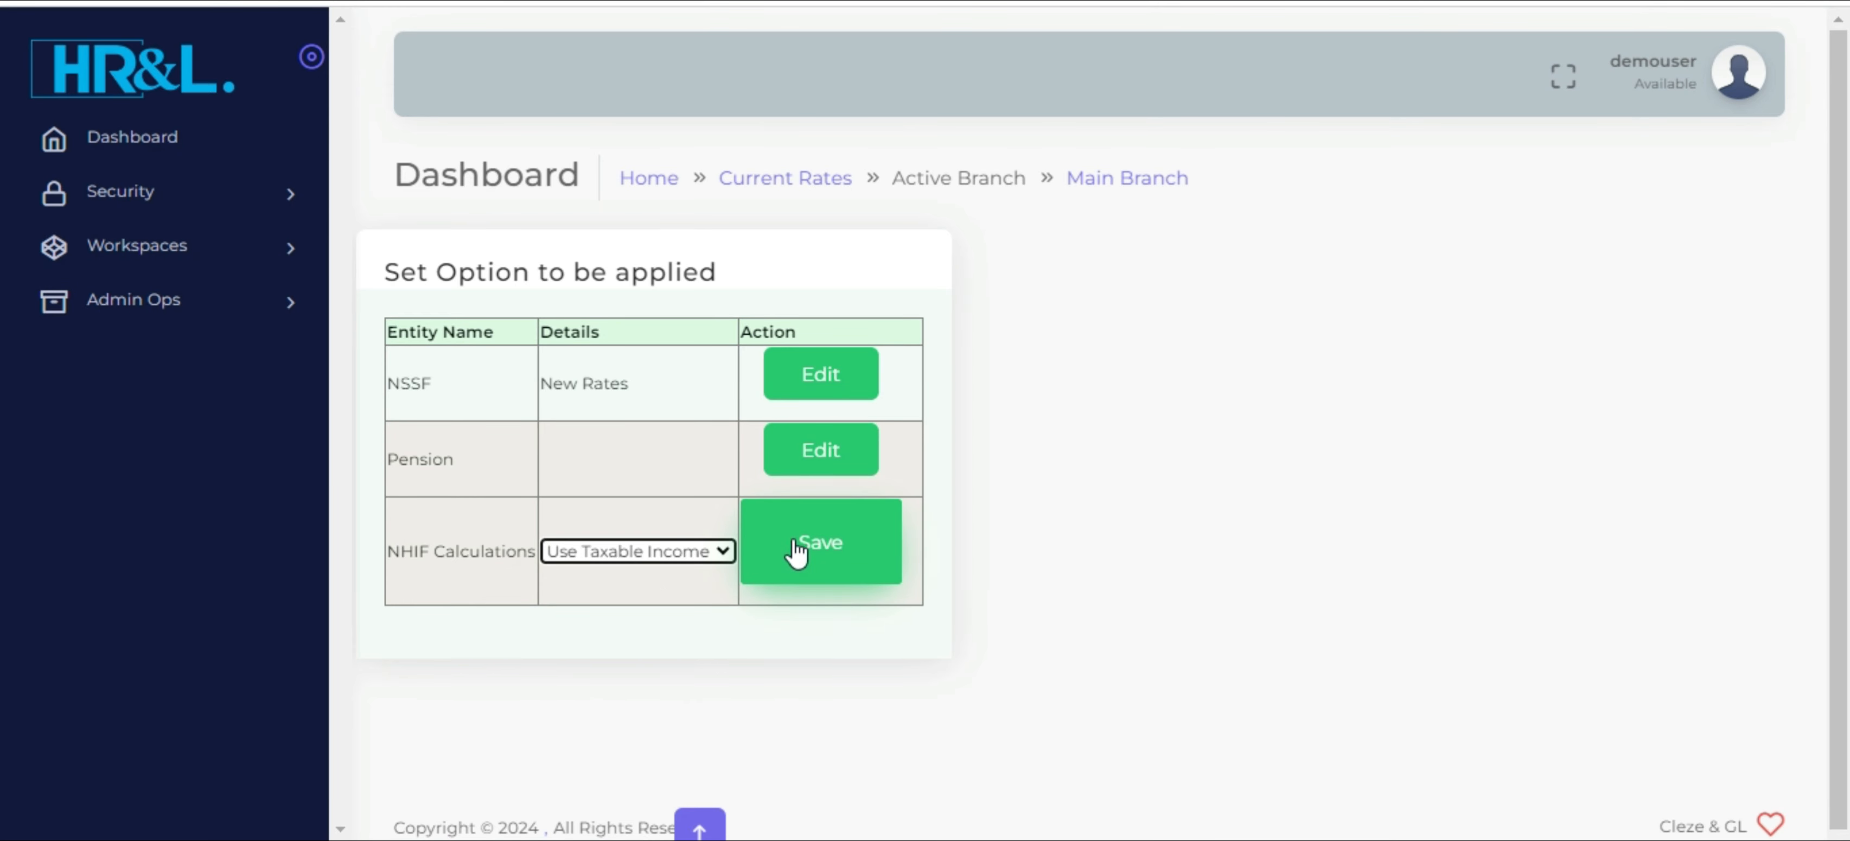
click(581, 386)
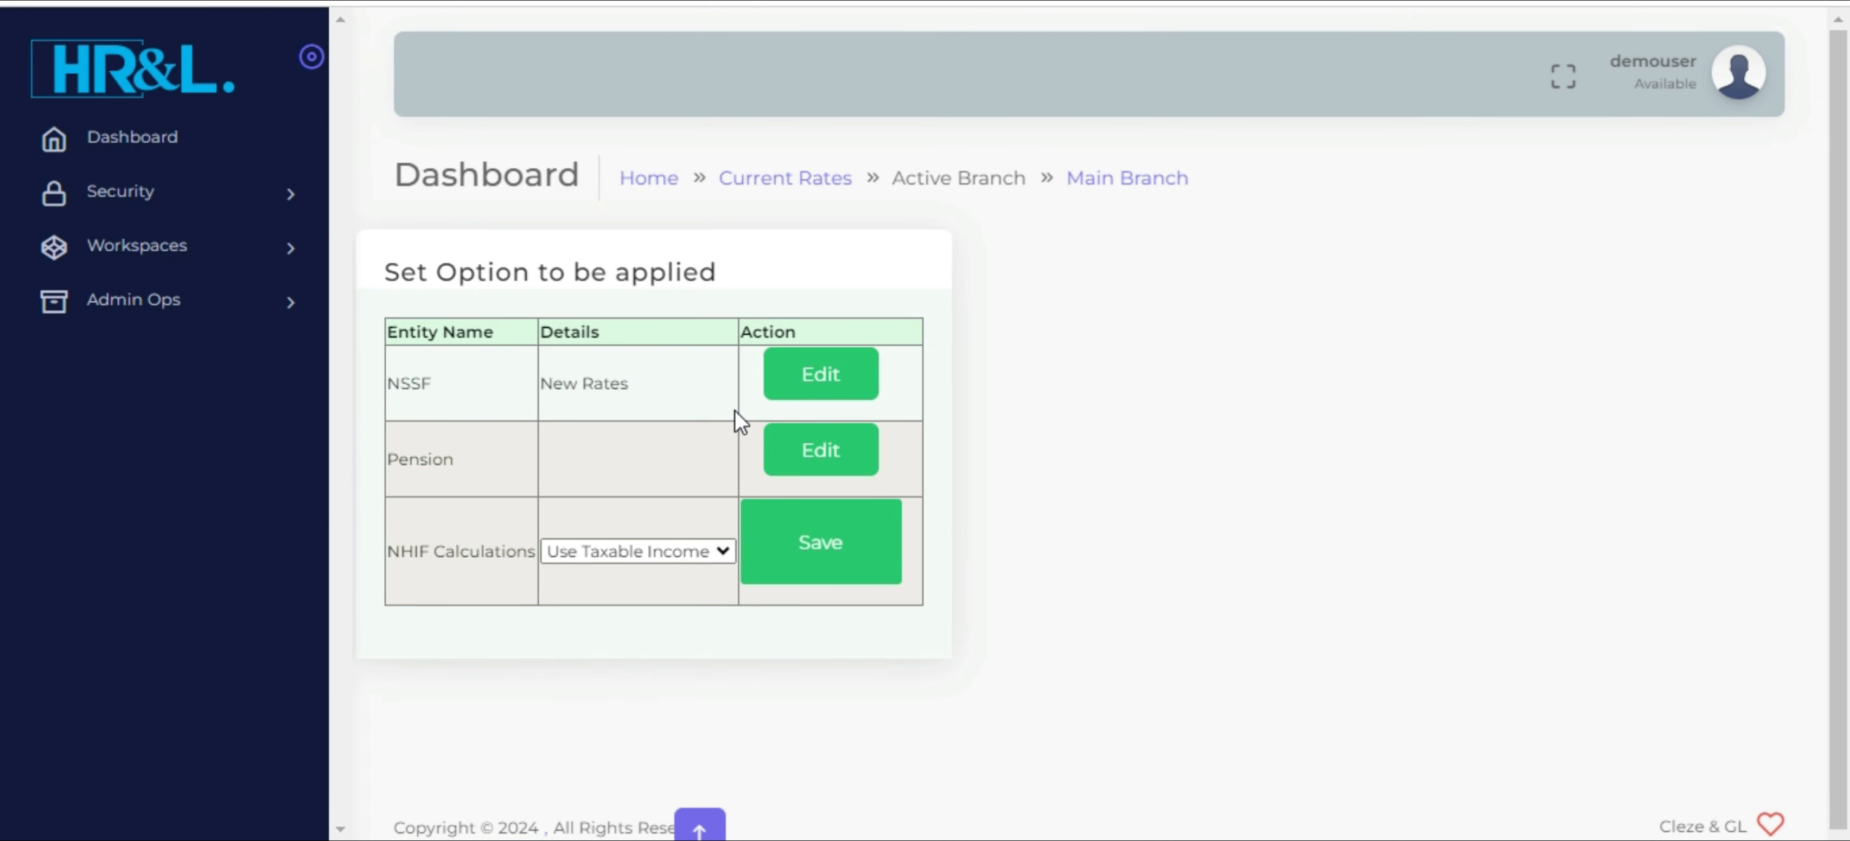
Open the NHIF rates page of the payroll workspace and review the registered income bands and charges
click(297, 253)
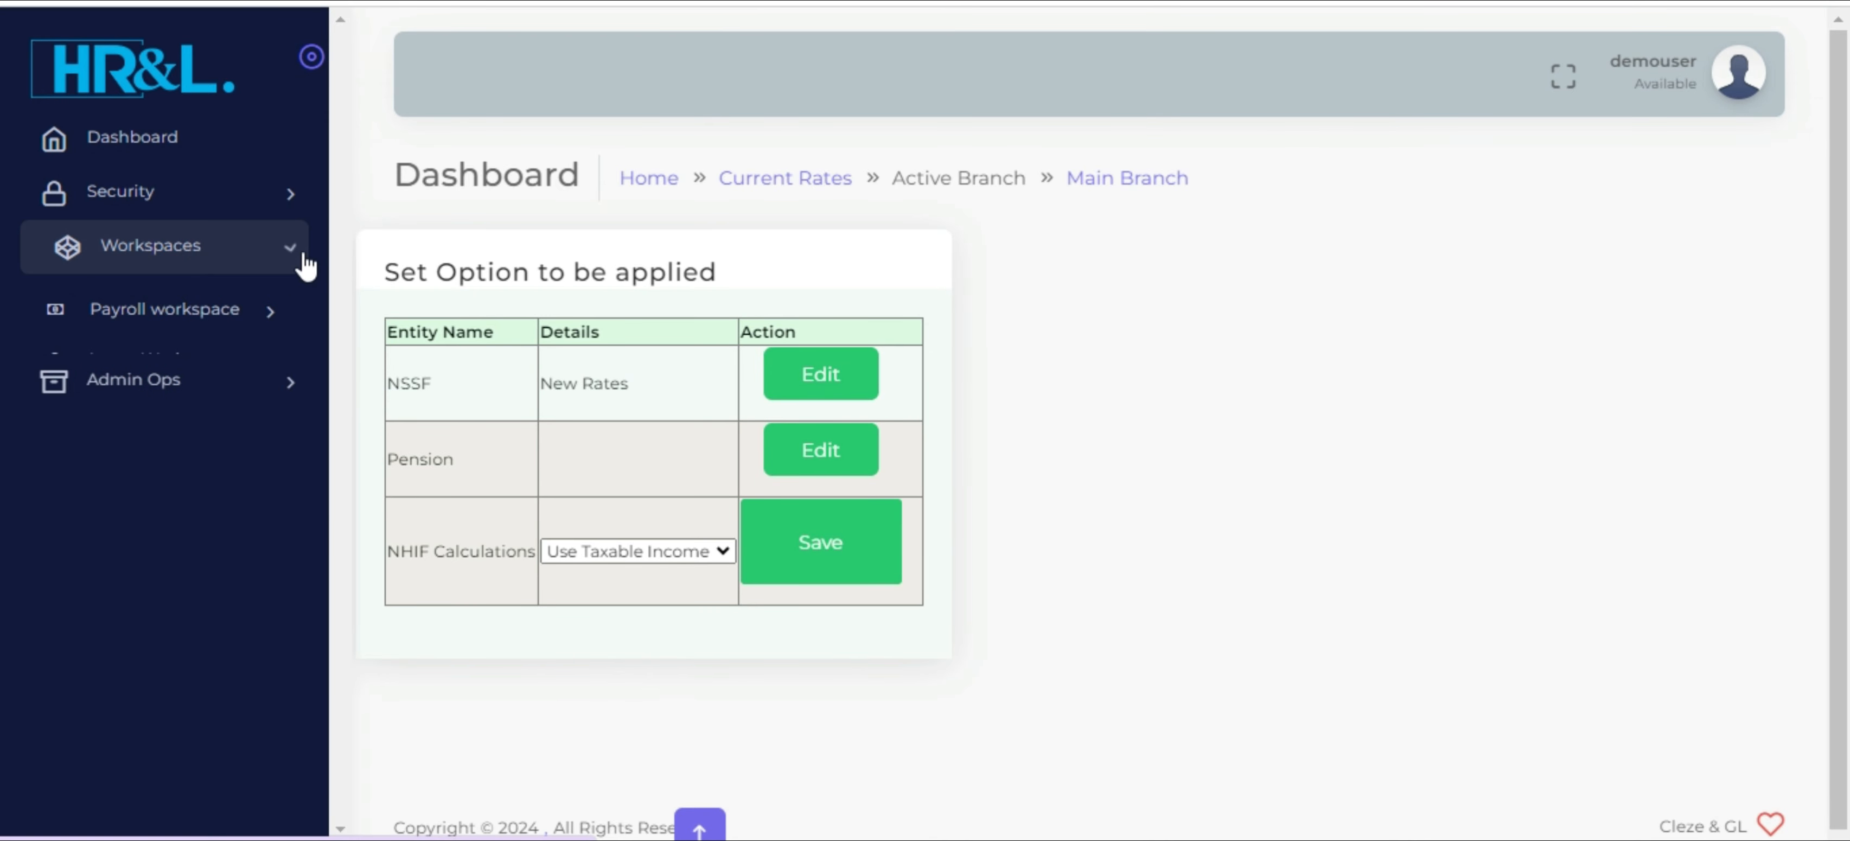
click(257, 322)
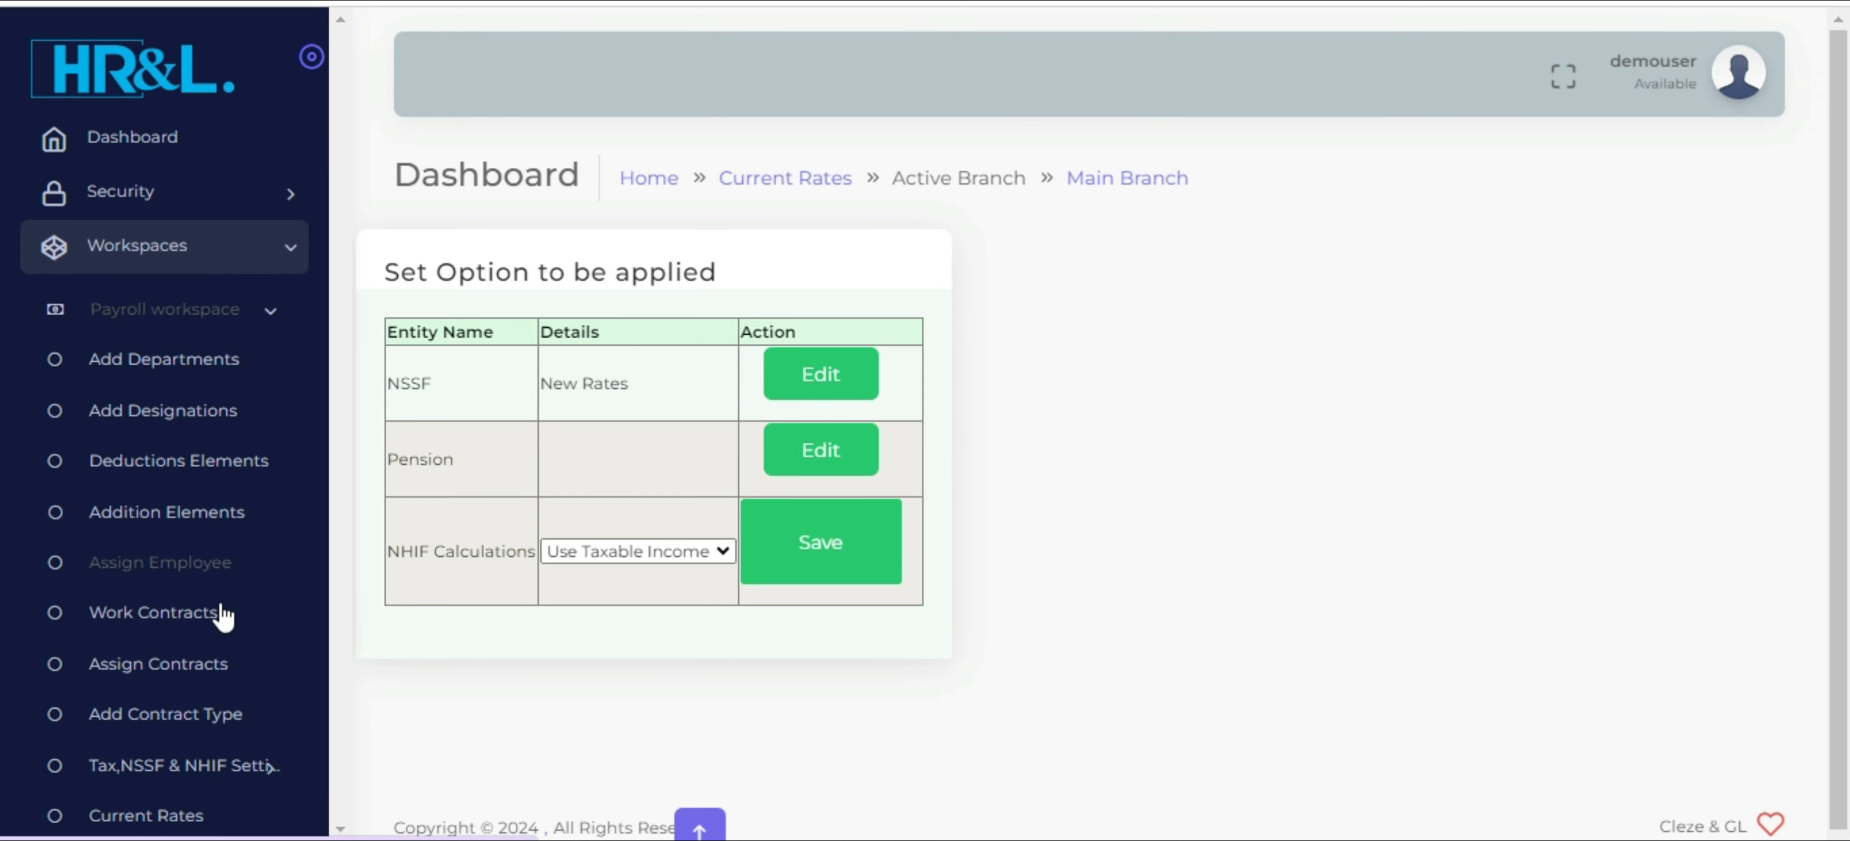
scroll(224, 615, down, 2)
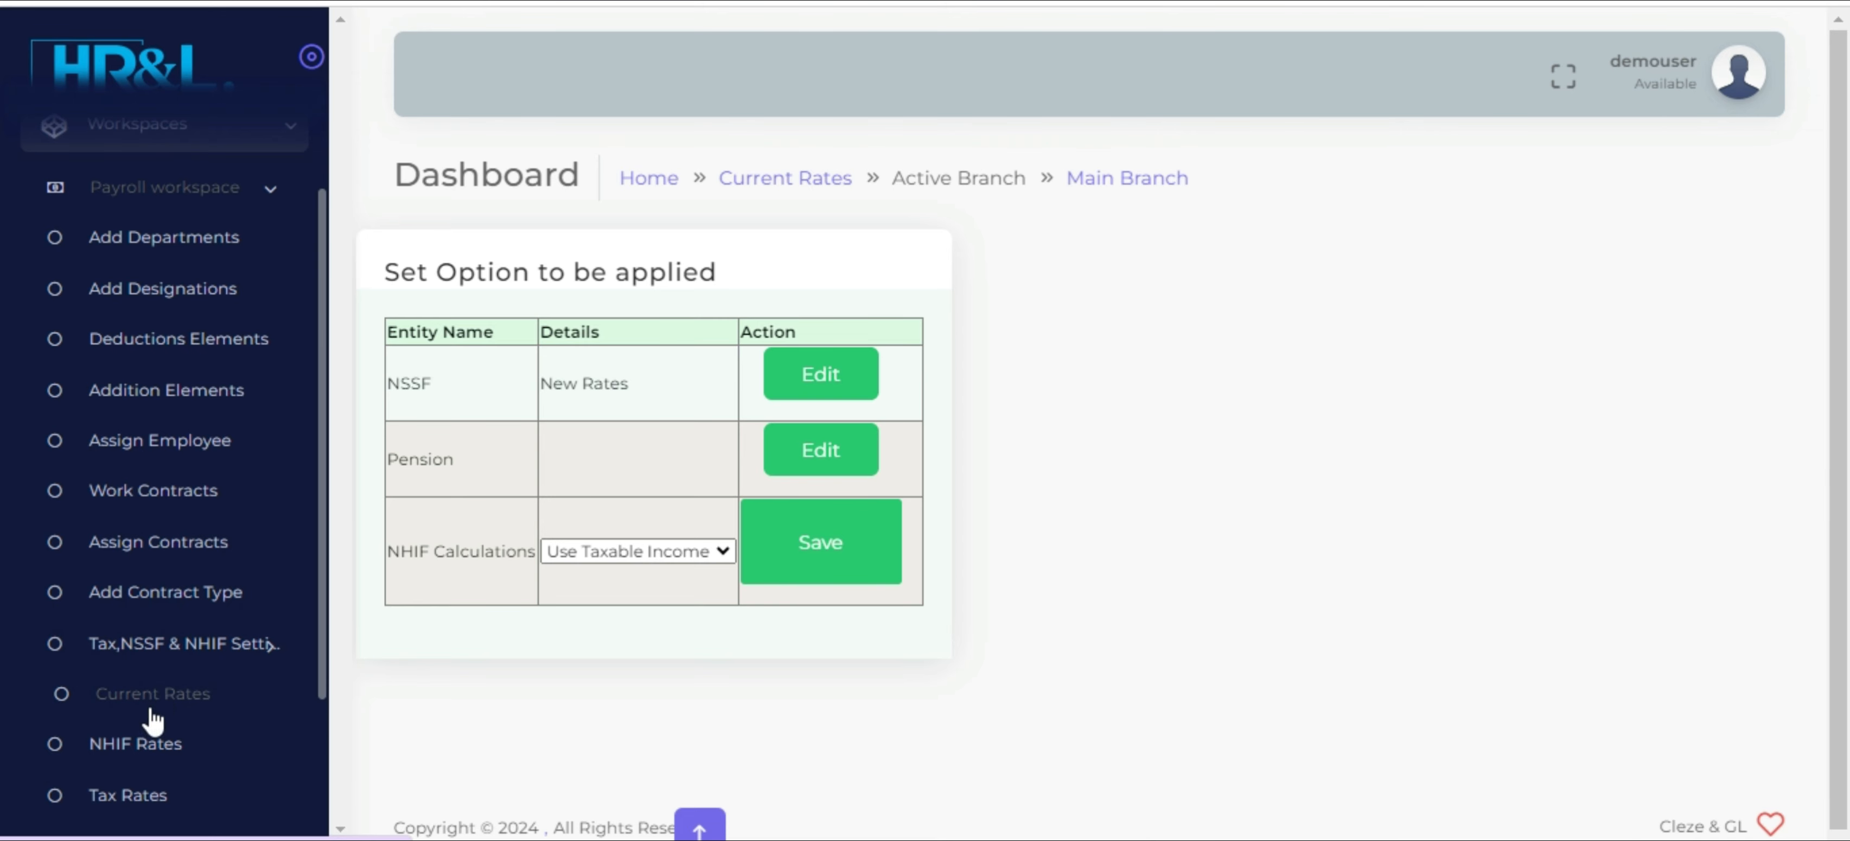
scroll(137, 755, down, 1)
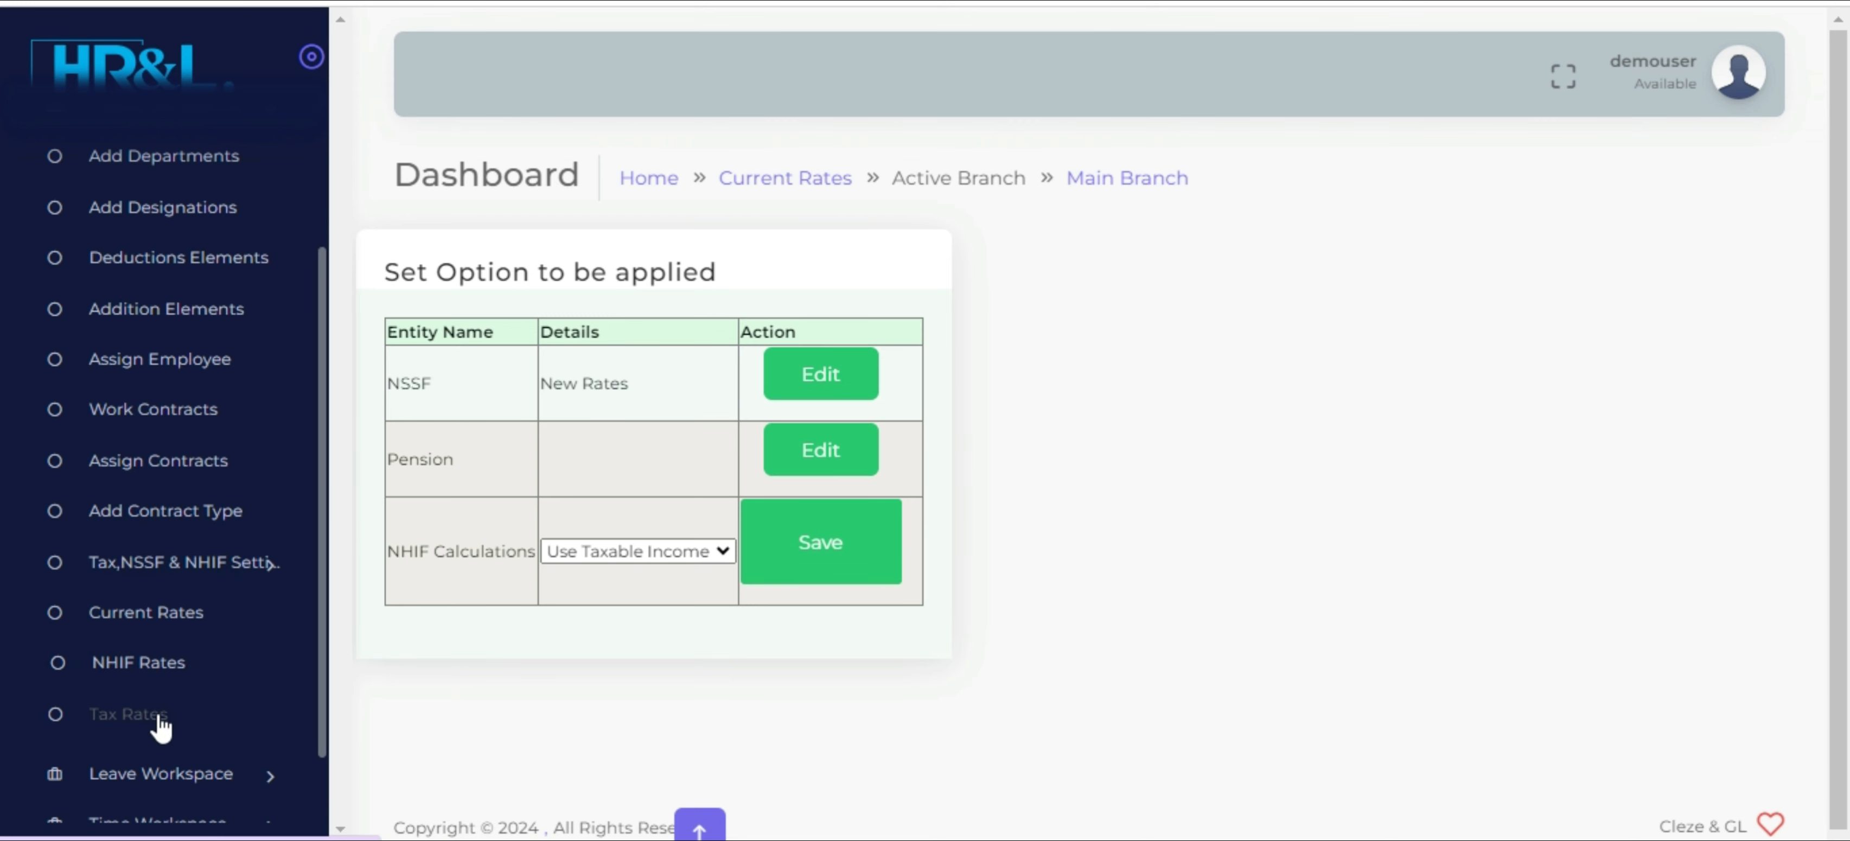
click(146, 661)
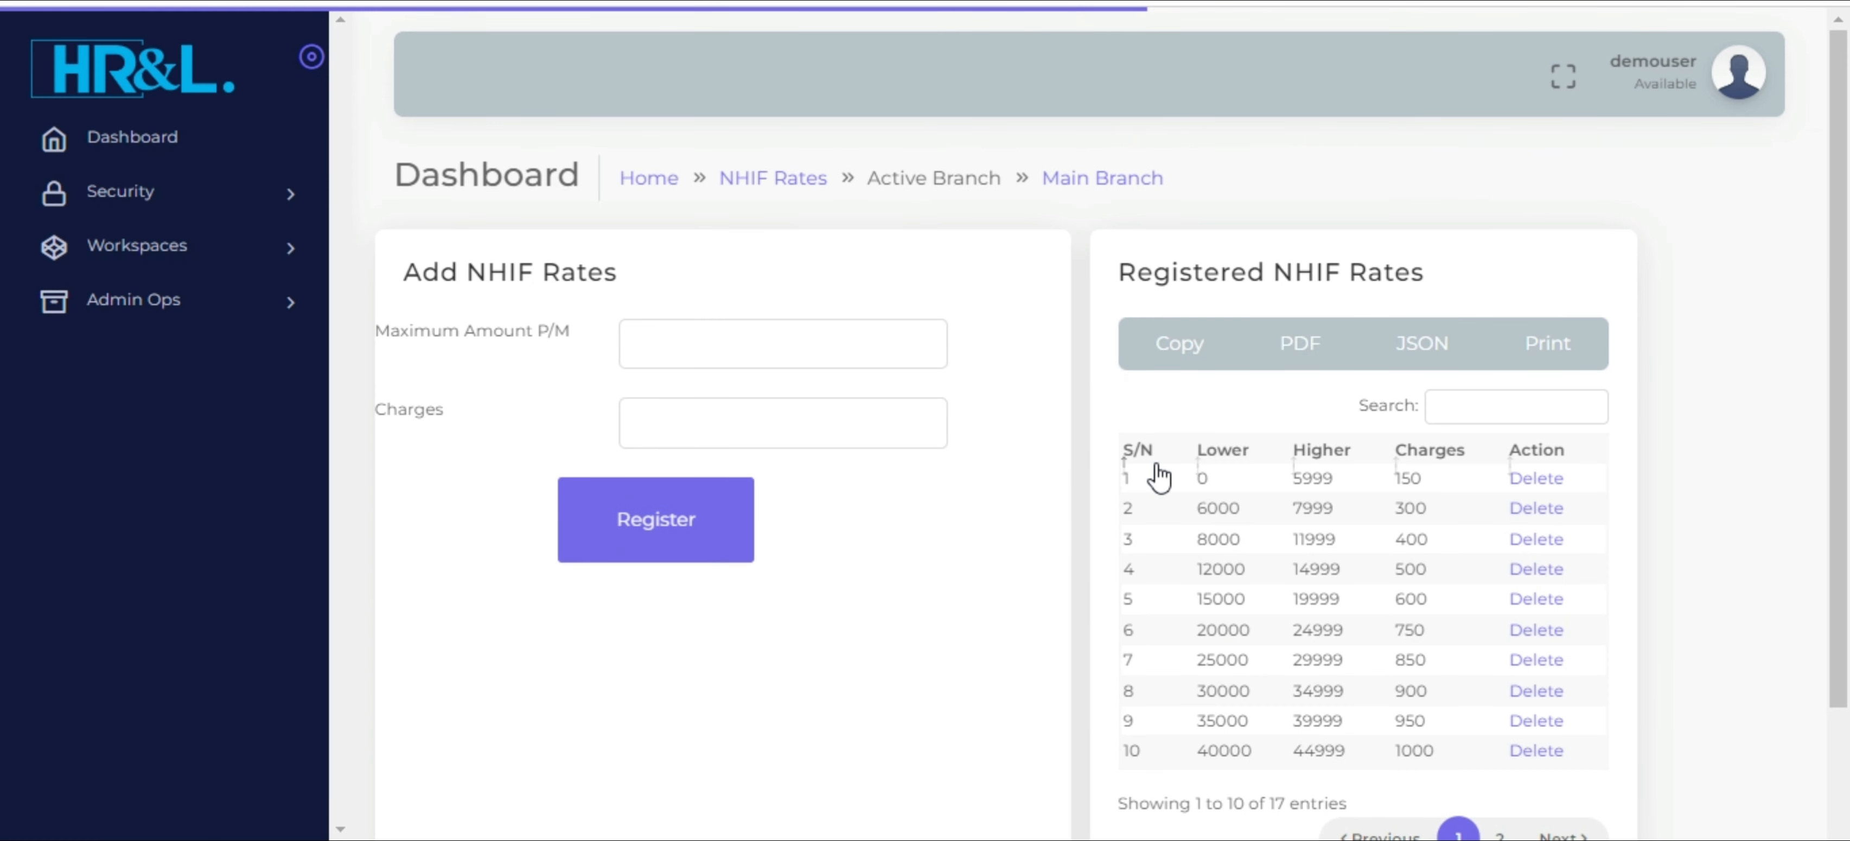
scroll(1159, 478, down, 2)
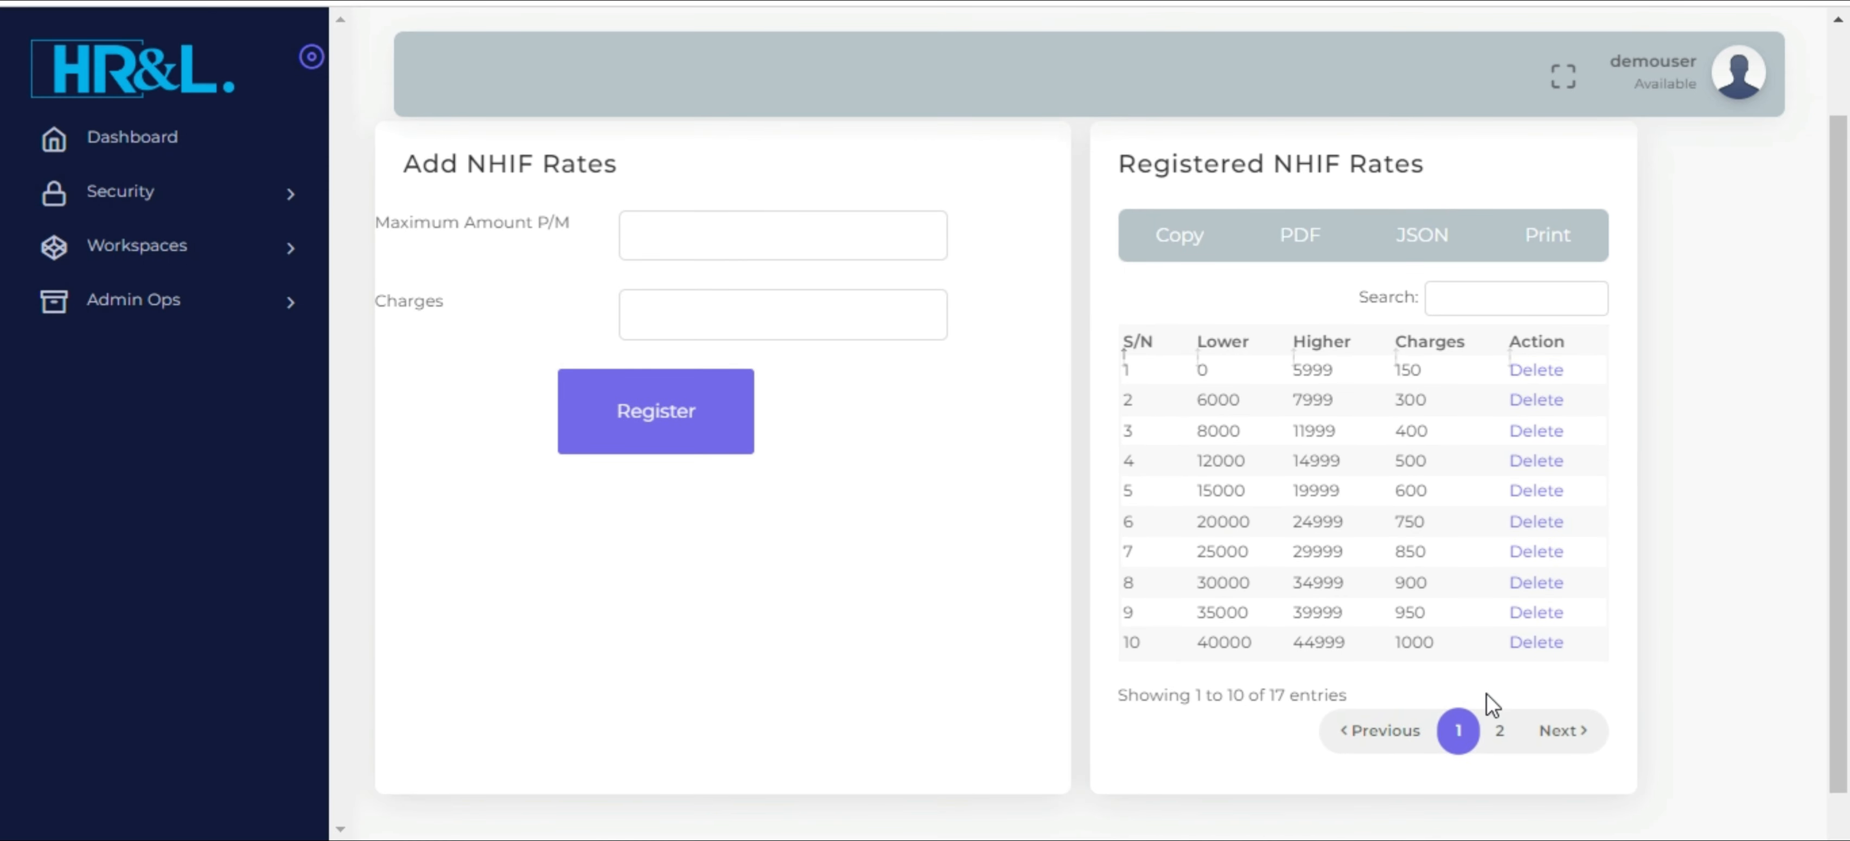
Review the second page of the registered NHIF rates and return to the first page
click(1502, 732)
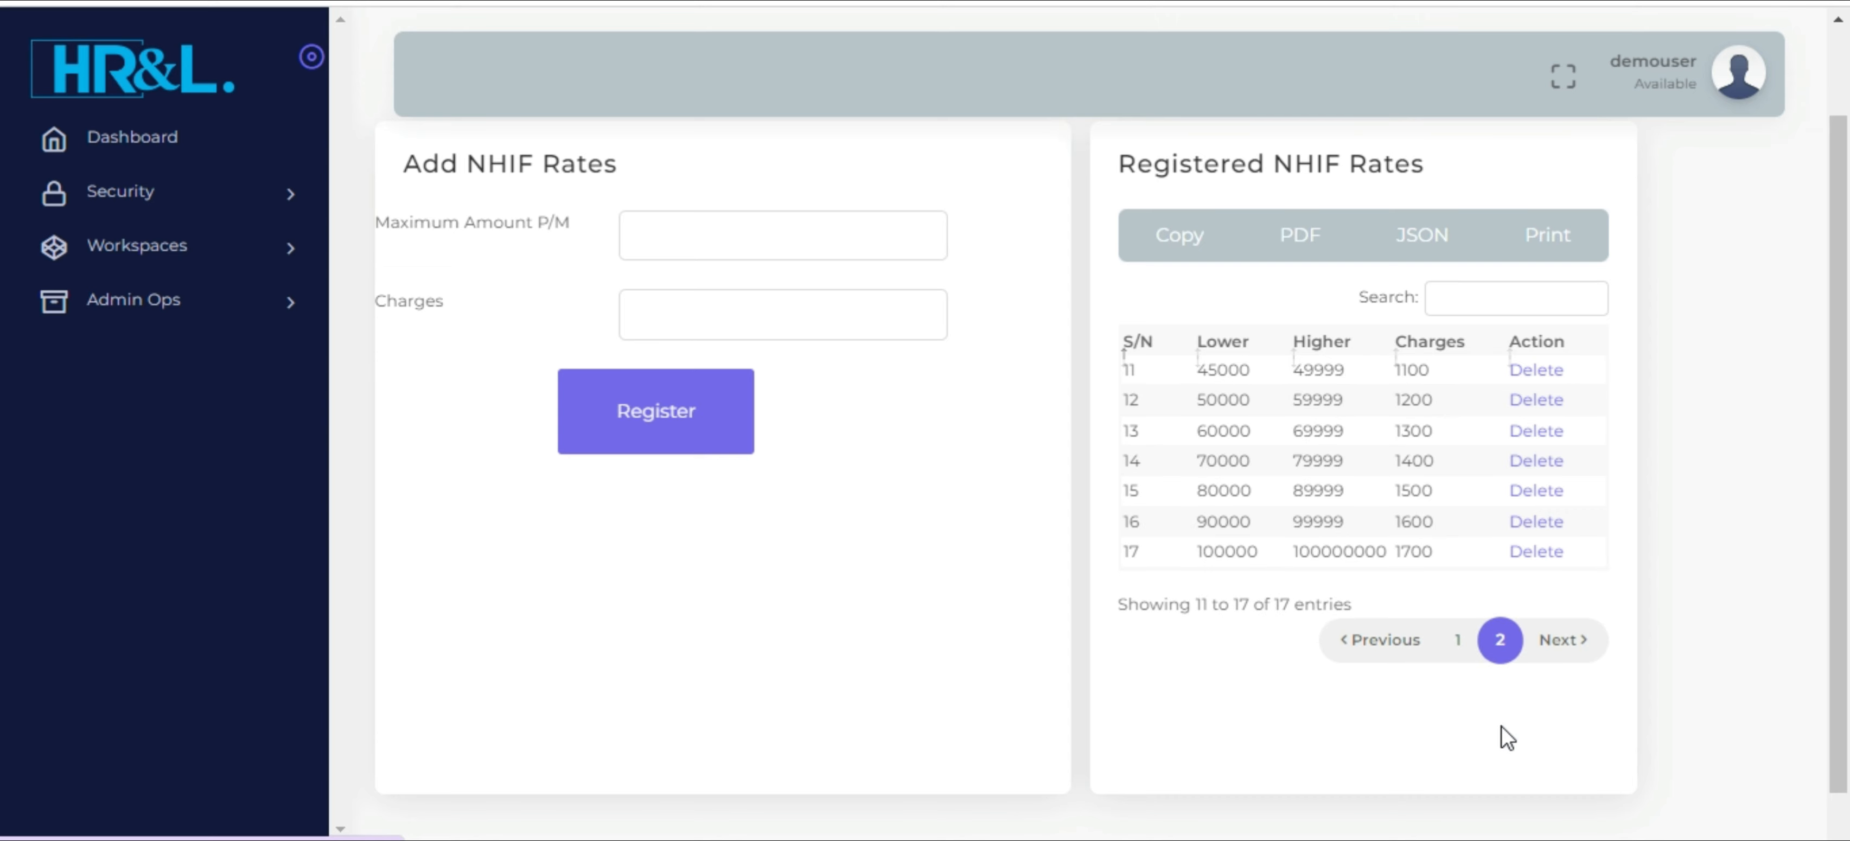
click(1463, 642)
Open the payroll workspace's Tax Rates page and review the registered tax bands and the personal relief
click(198, 266)
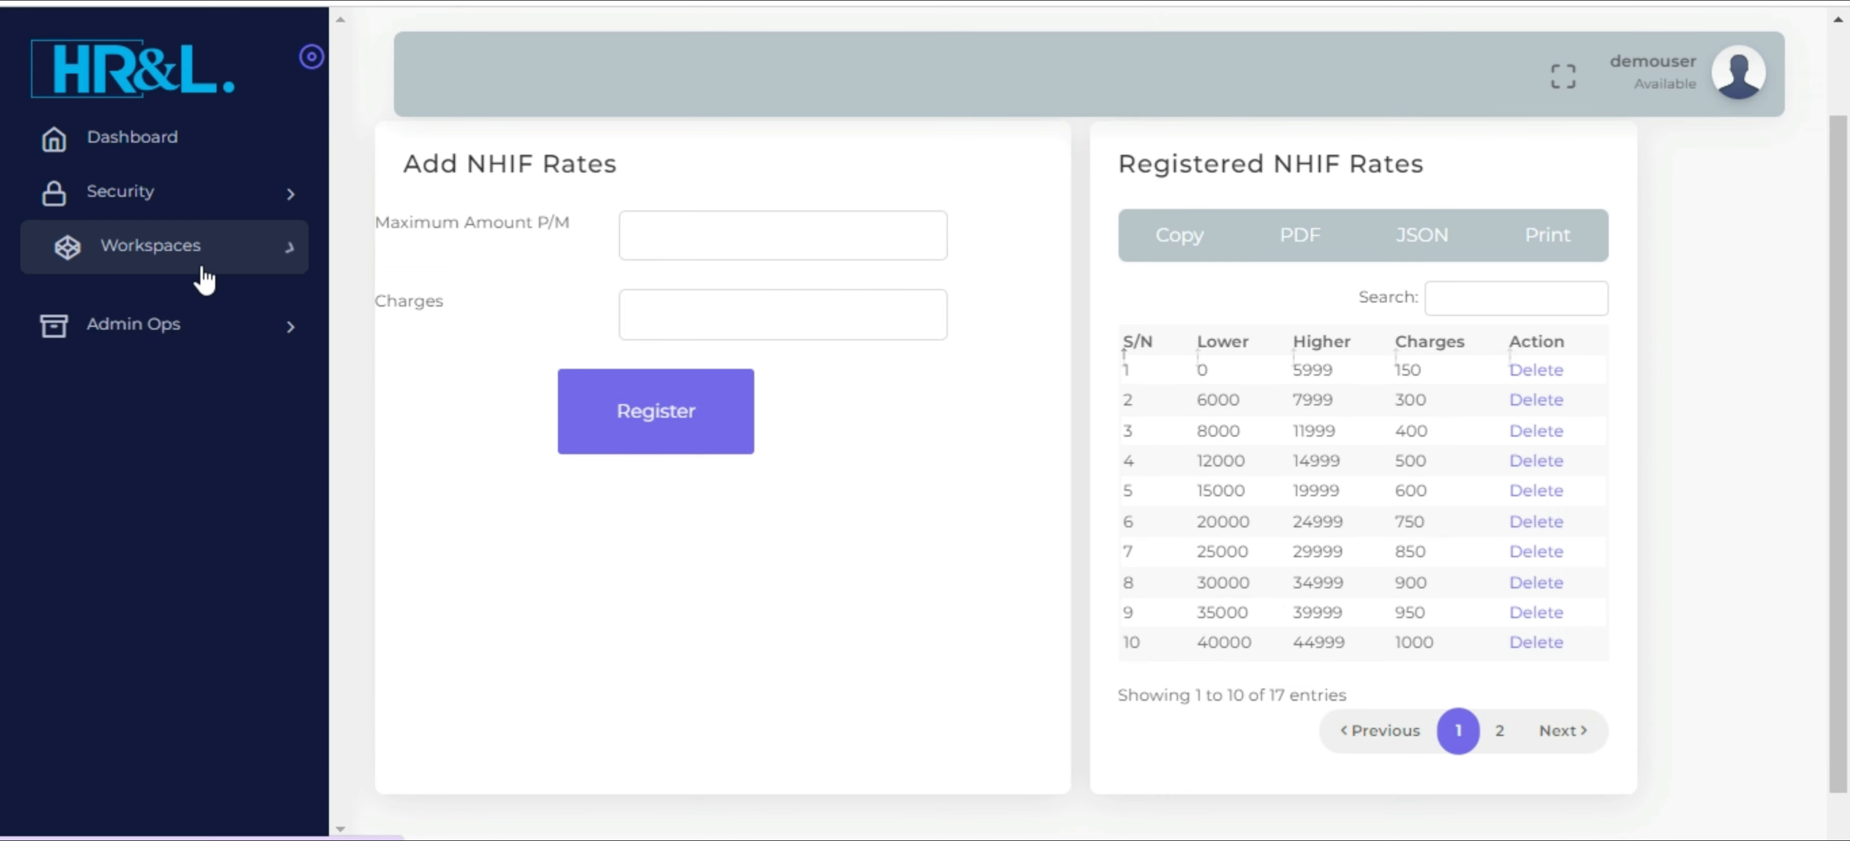
click(193, 316)
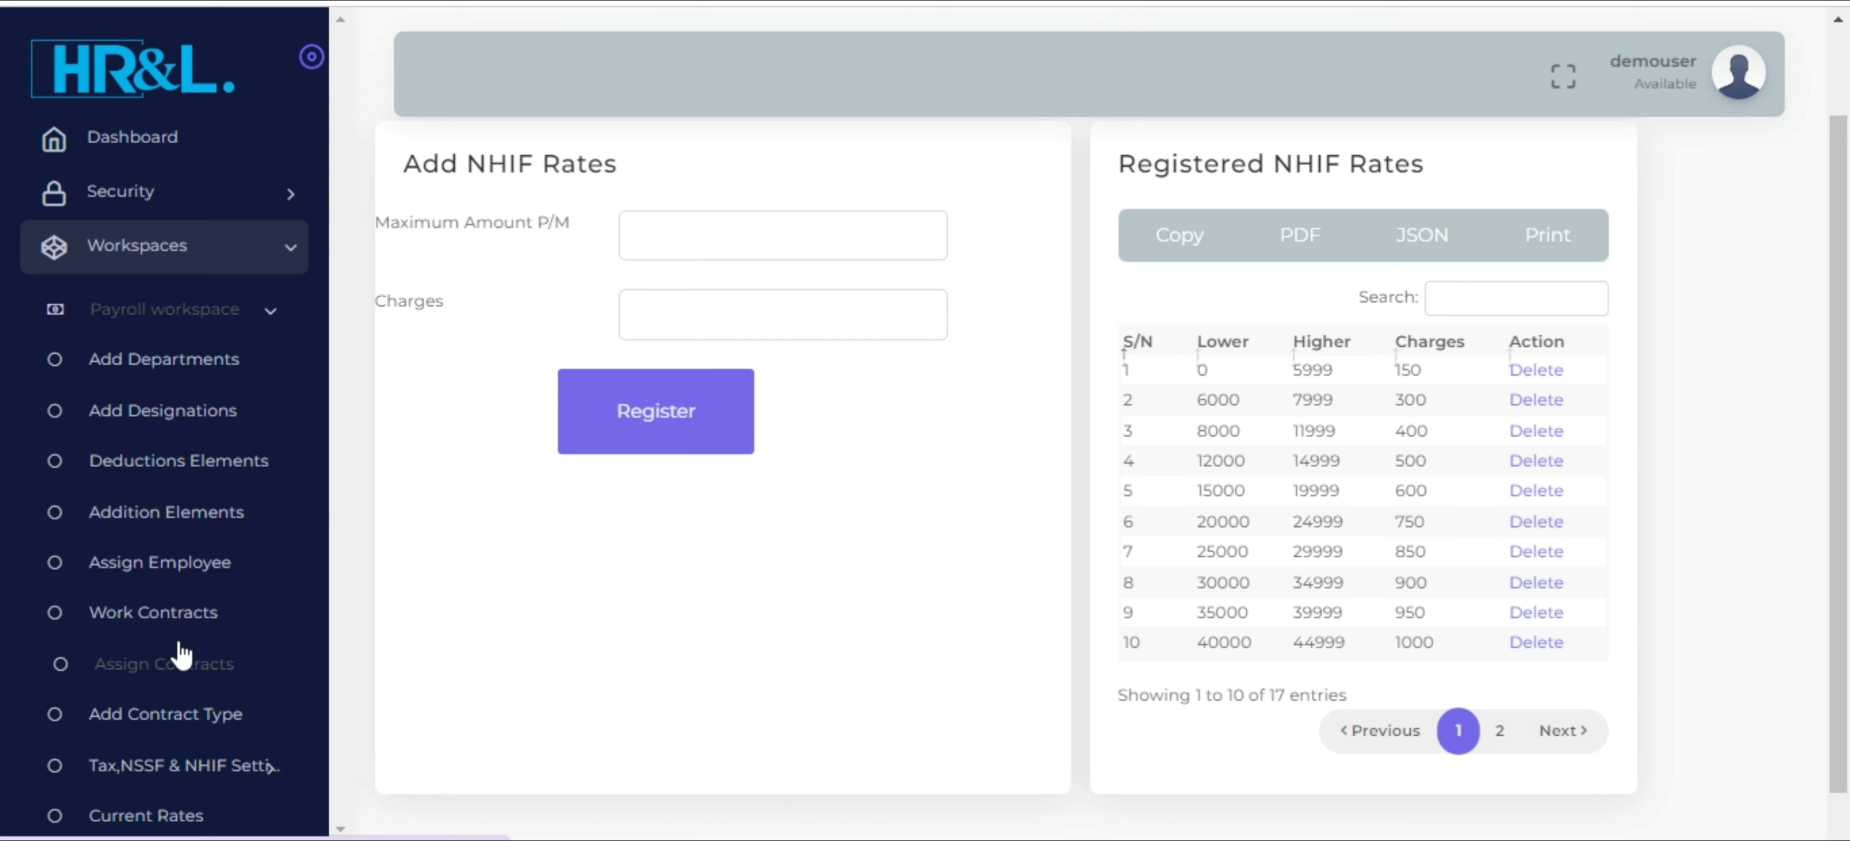
scroll(182, 654, down, 1)
scroll(182, 655, down, 2)
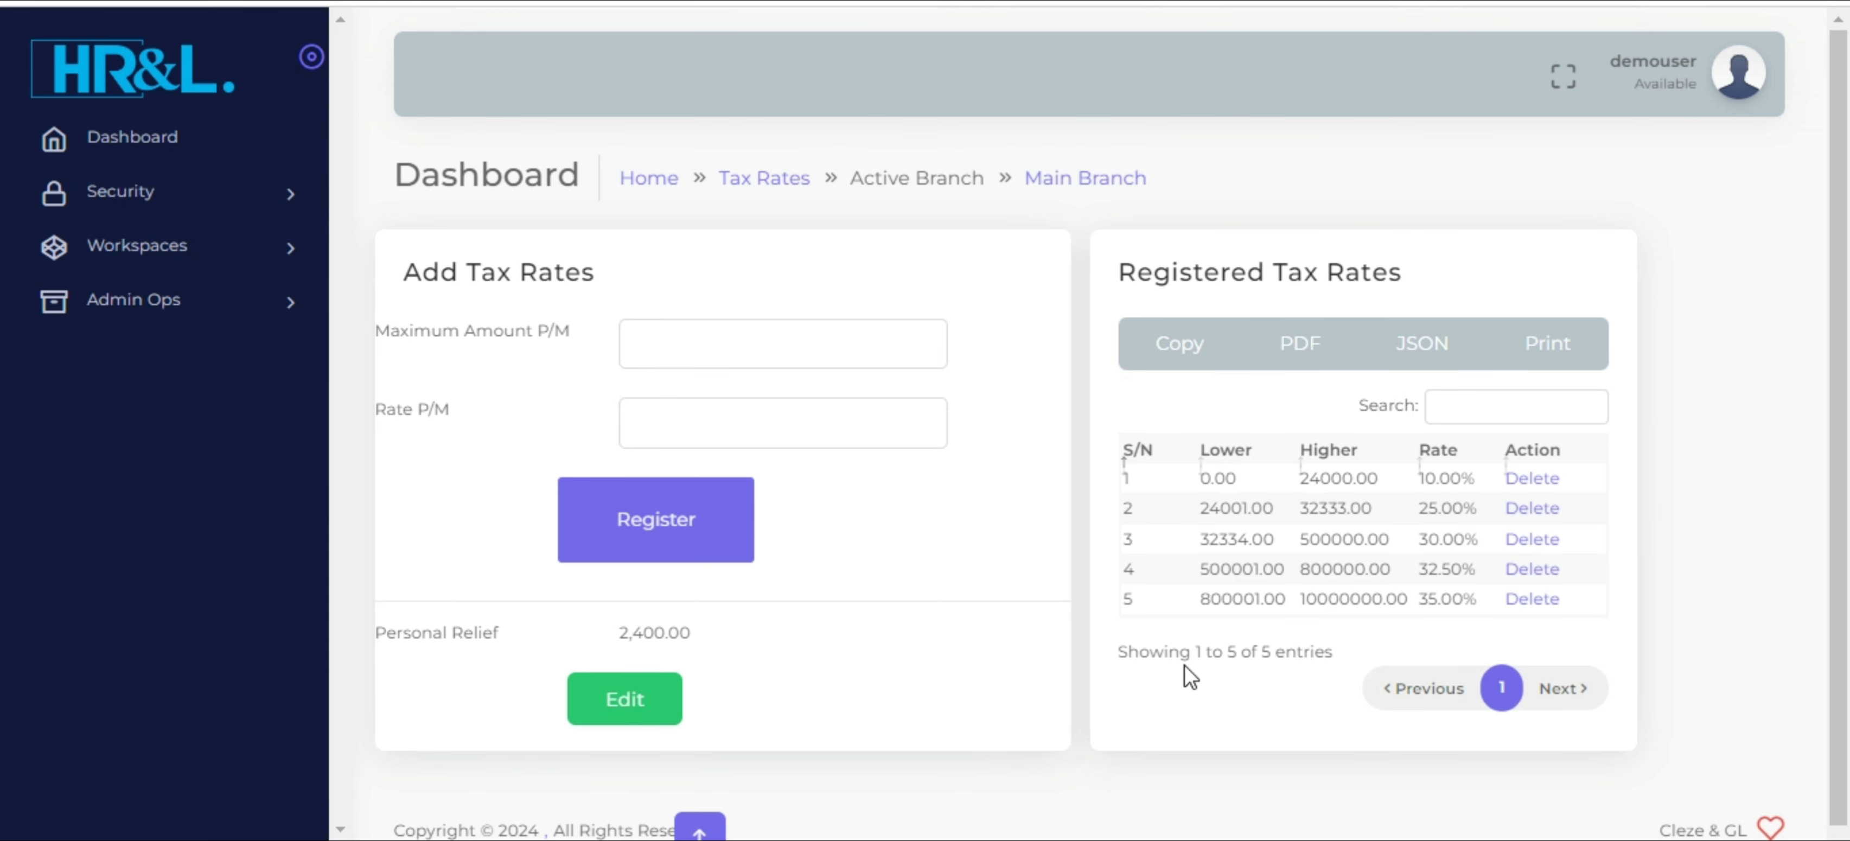
double_click(1233, 539)
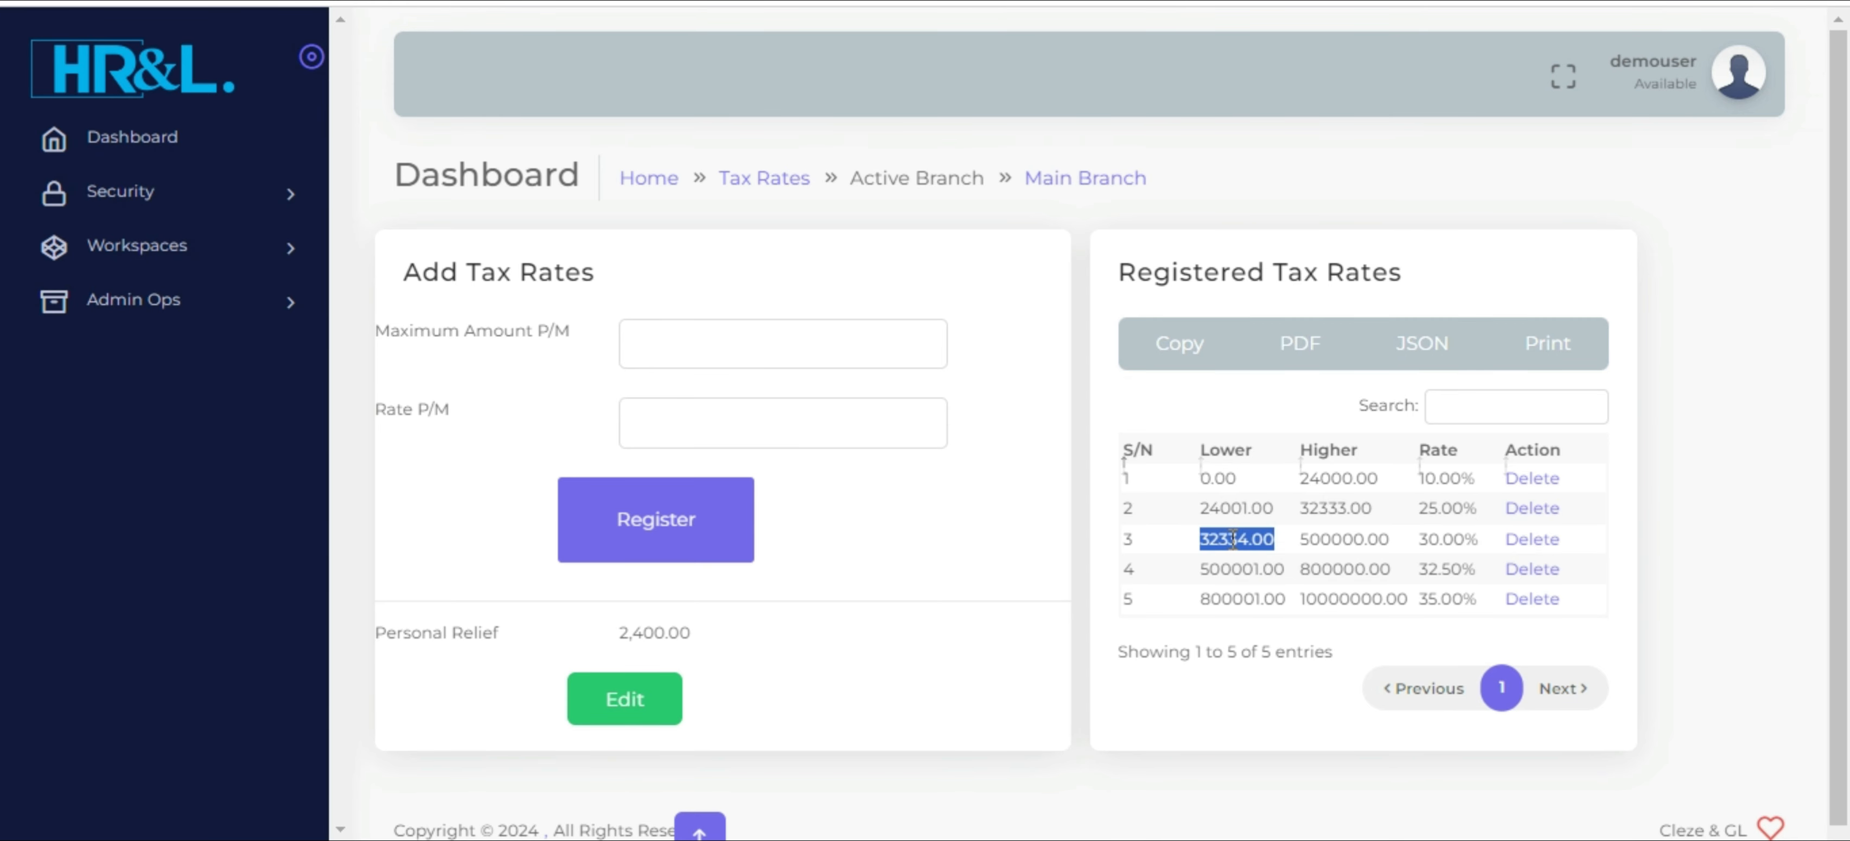
double_click(1216, 508)
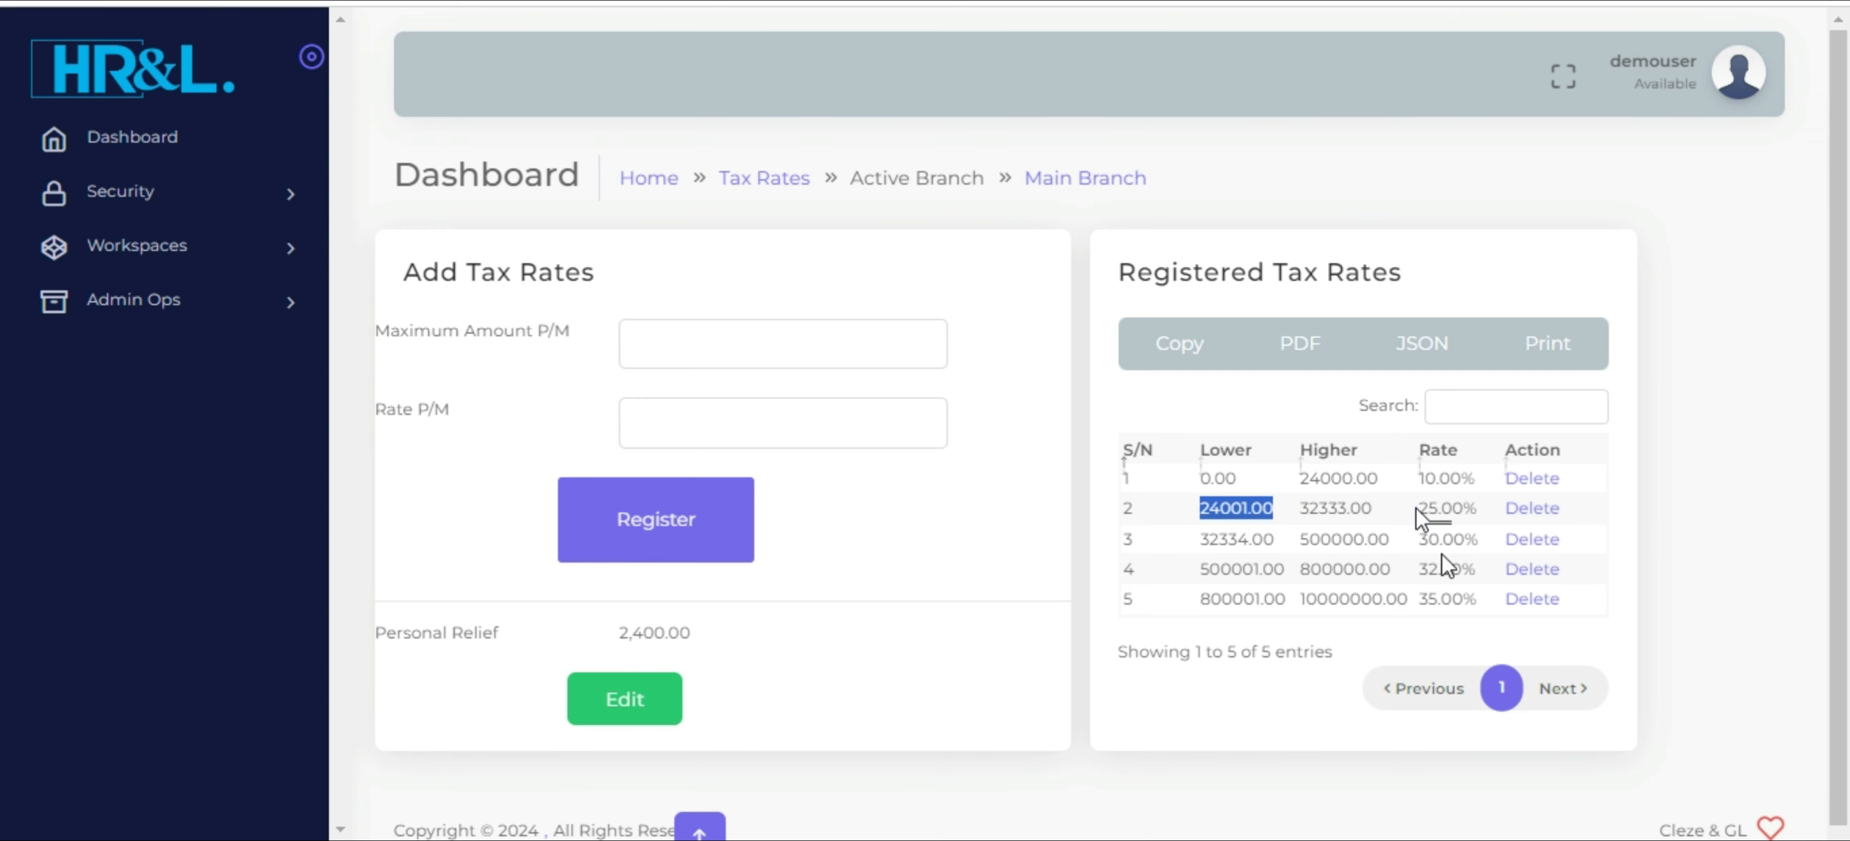
double_click(1389, 604)
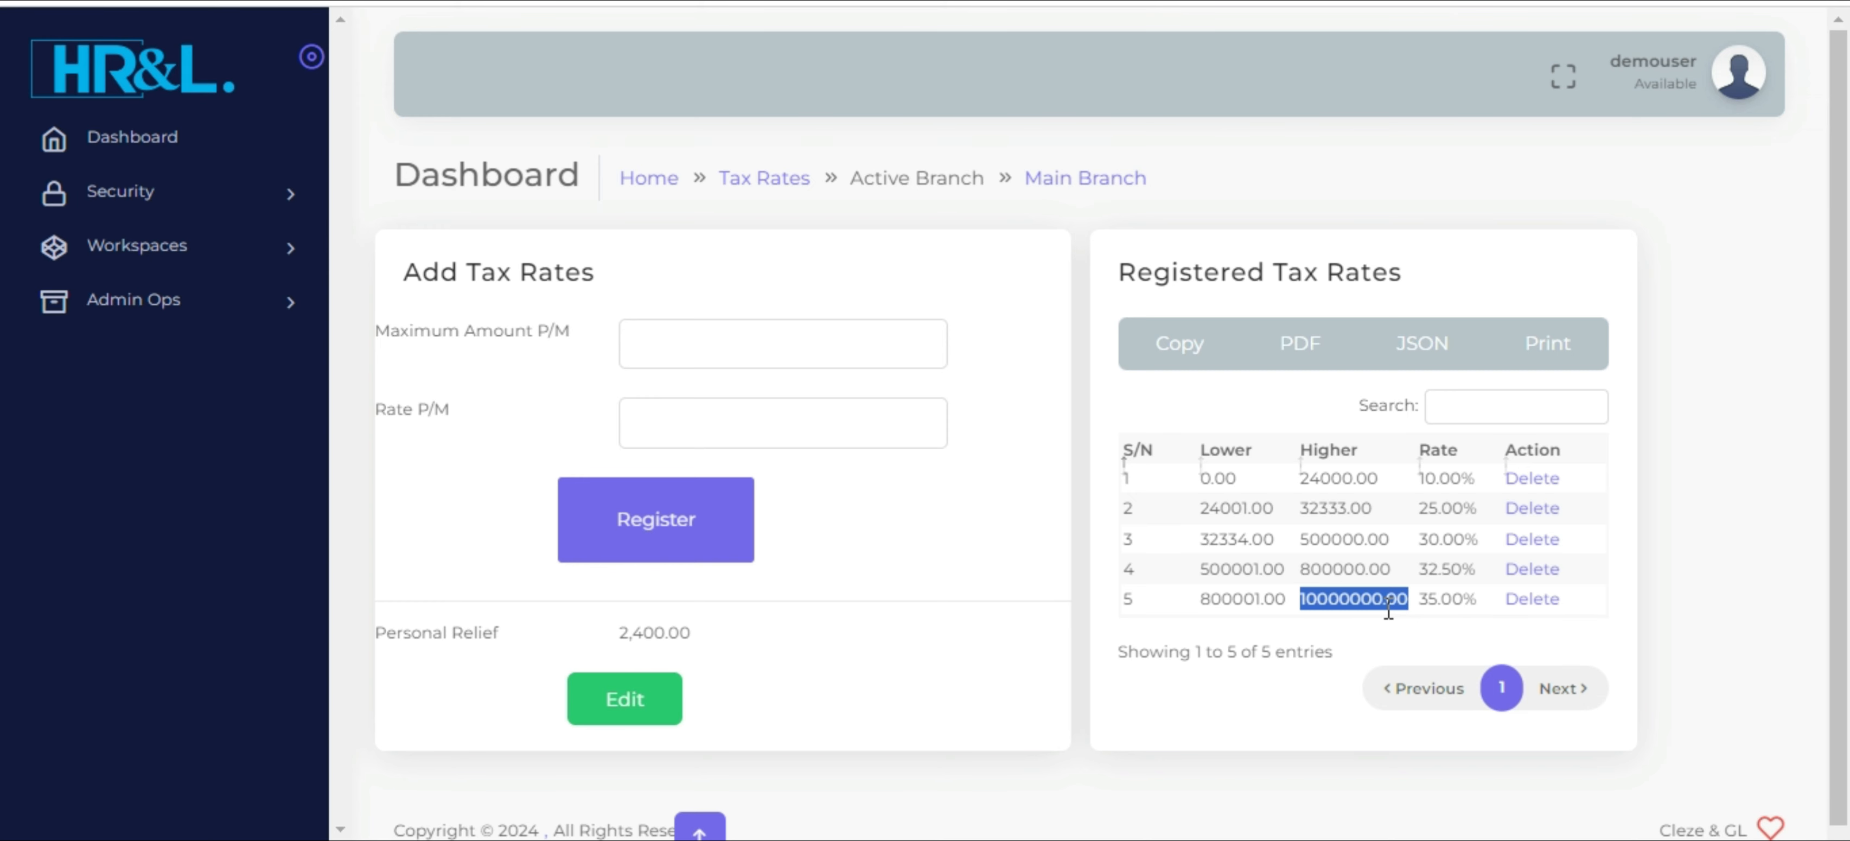
double_click(1207, 562)
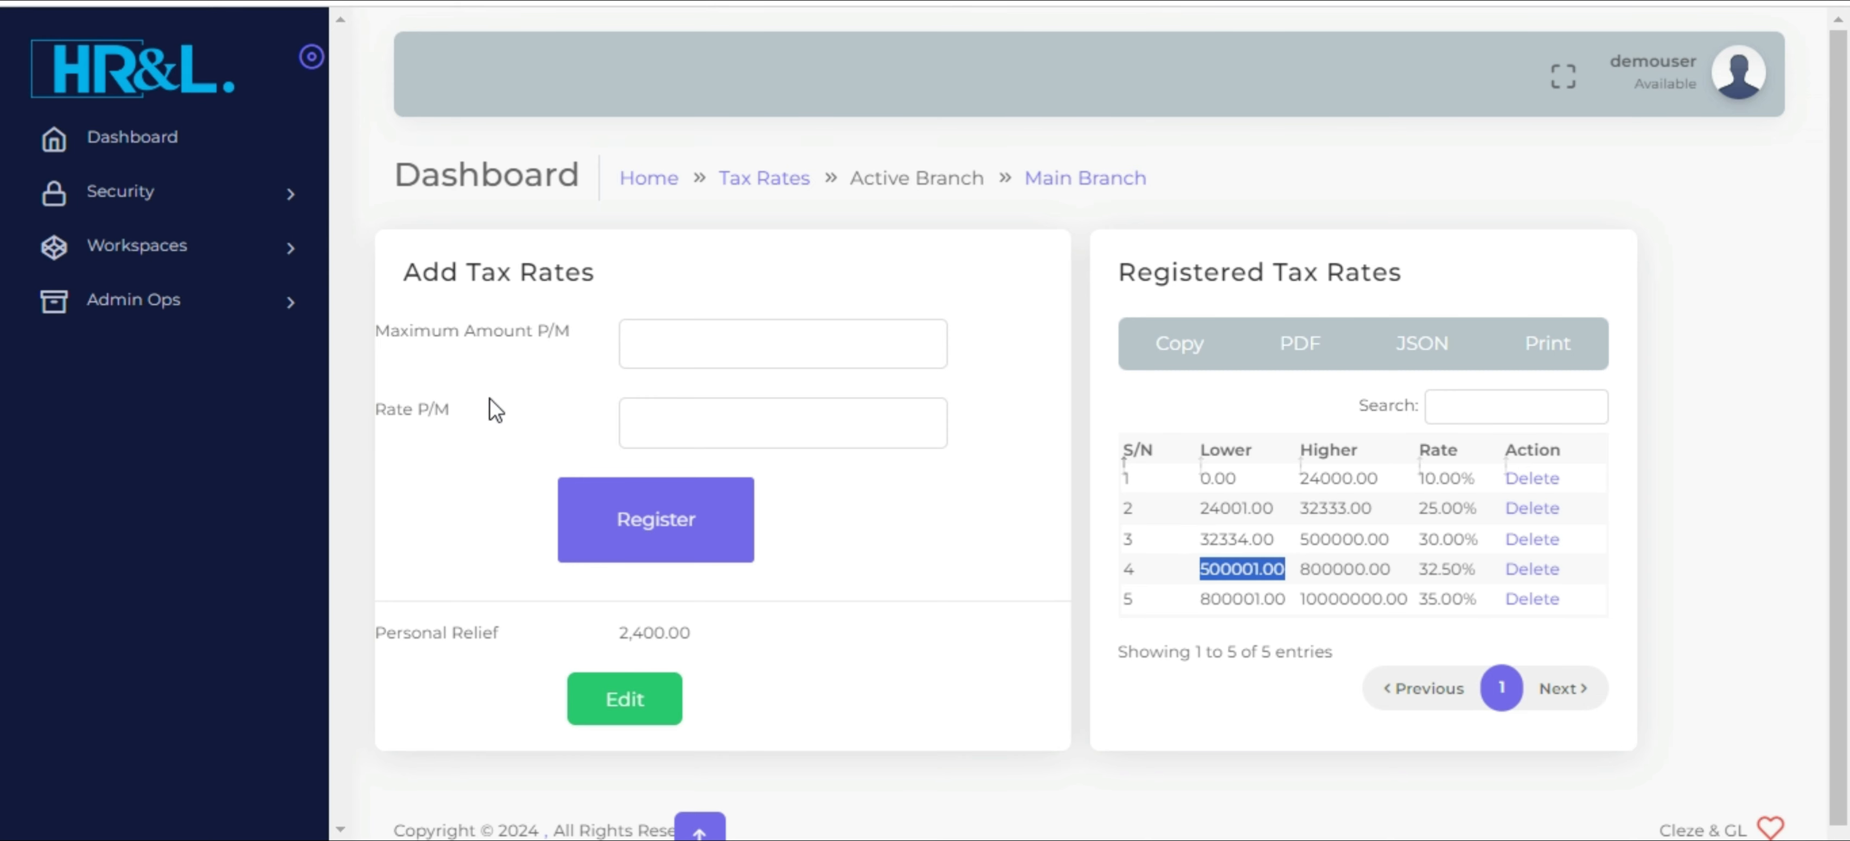
triple_click(432, 625)
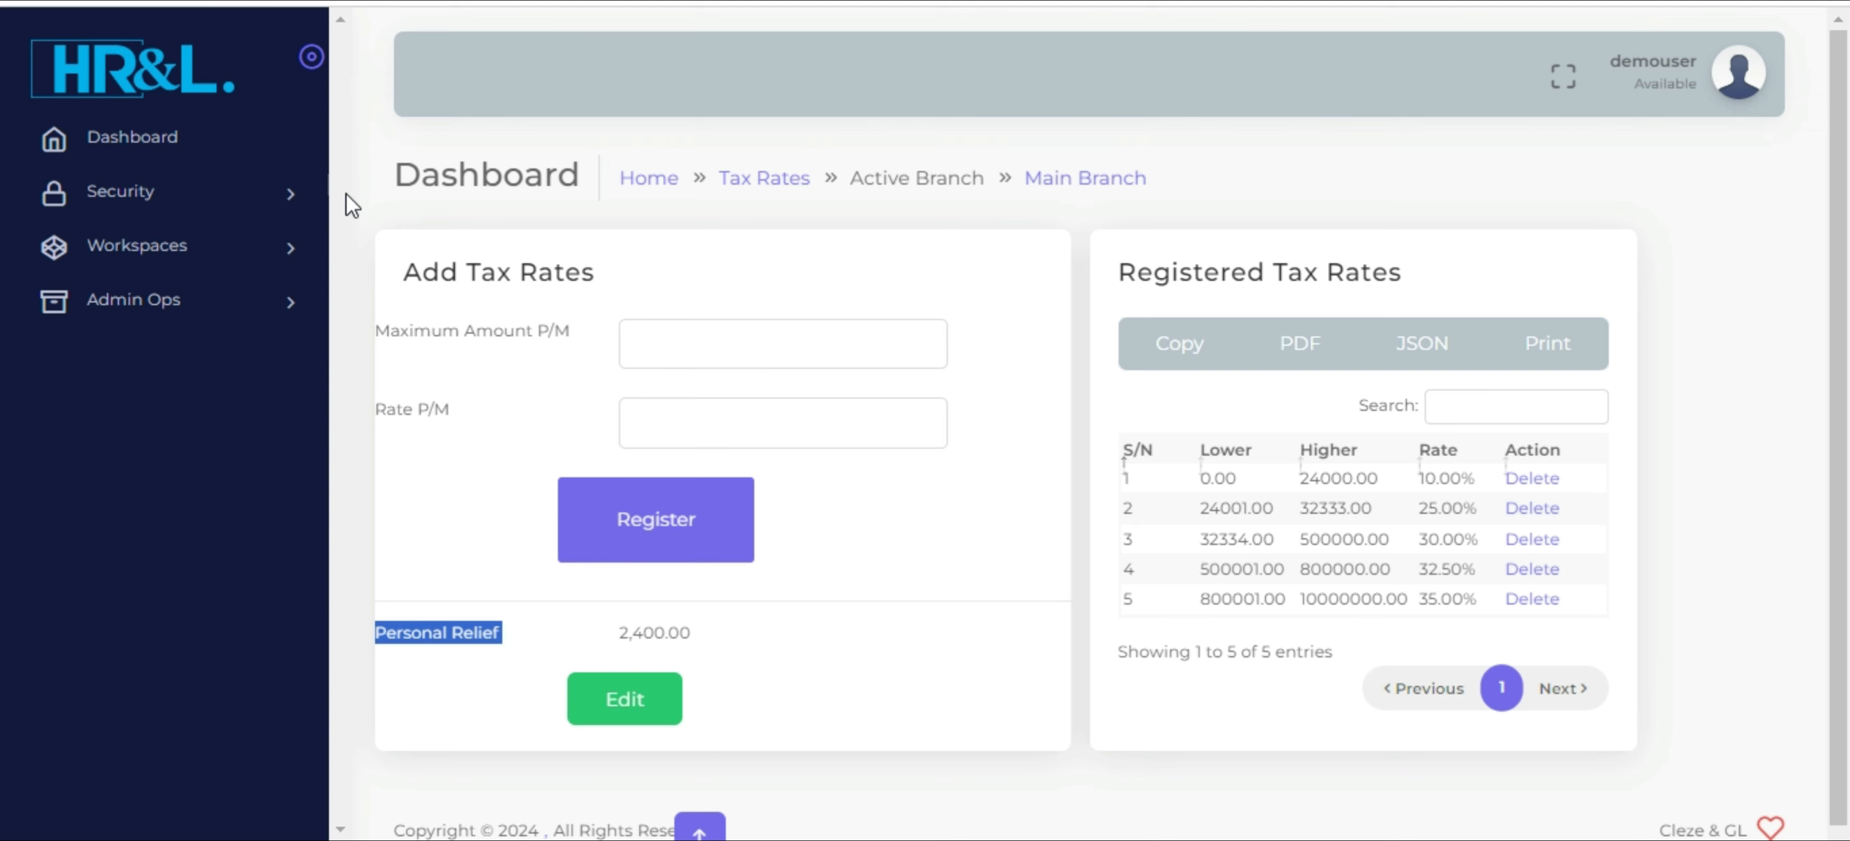
click(290, 248)
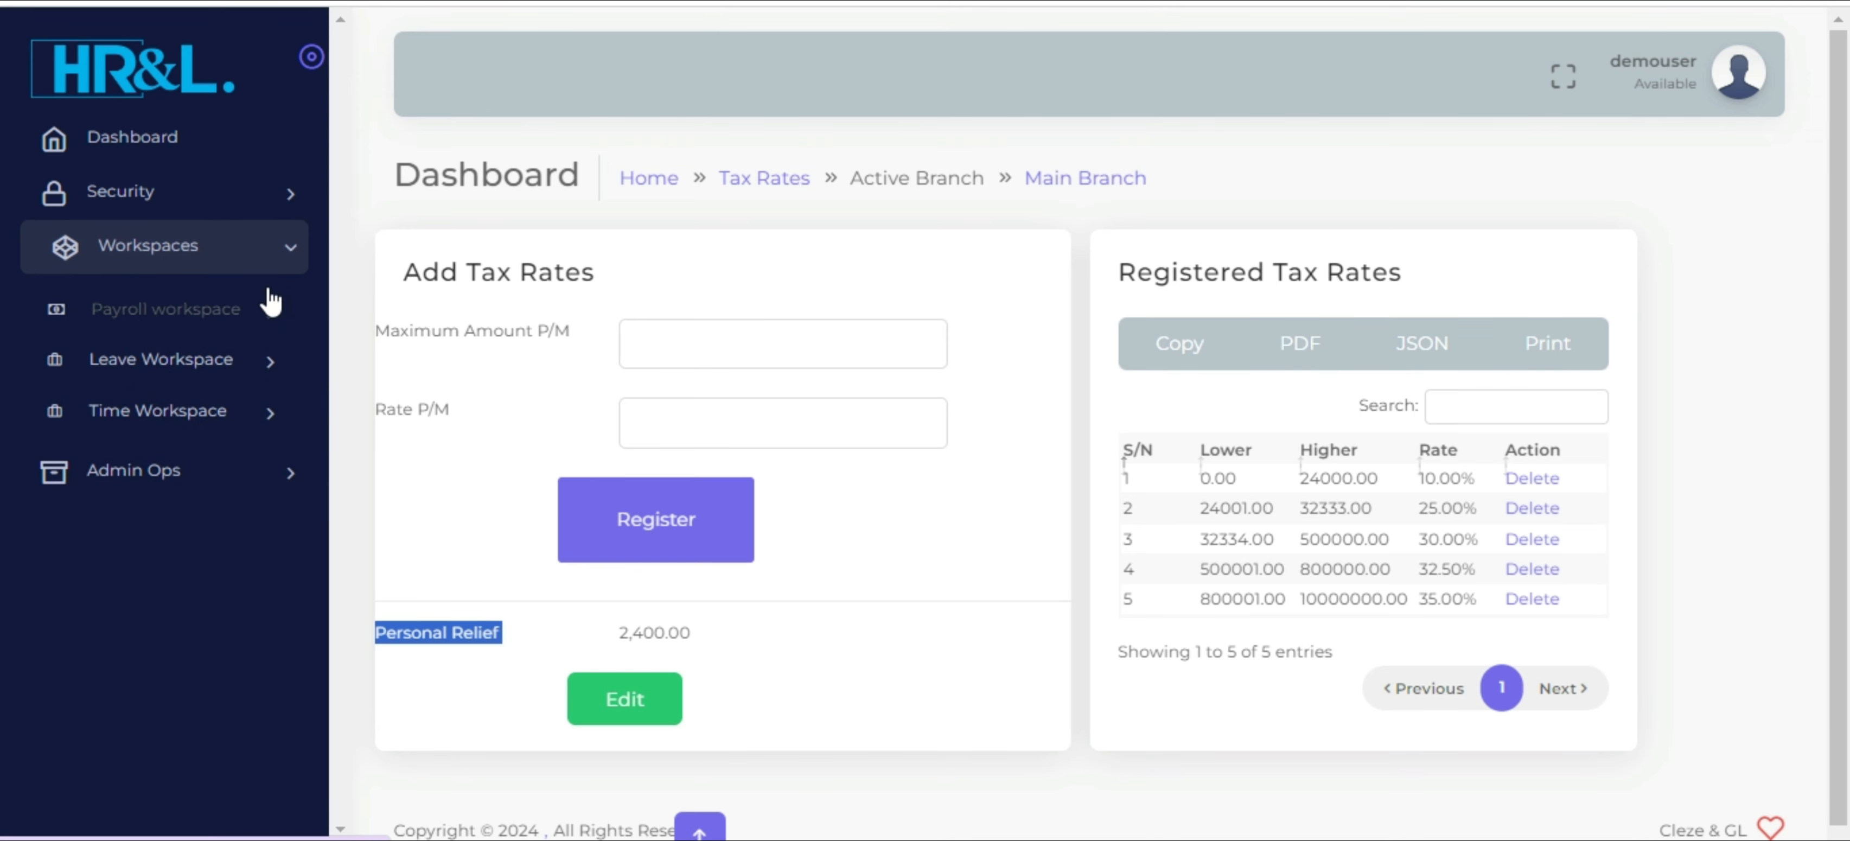
click(258, 309)
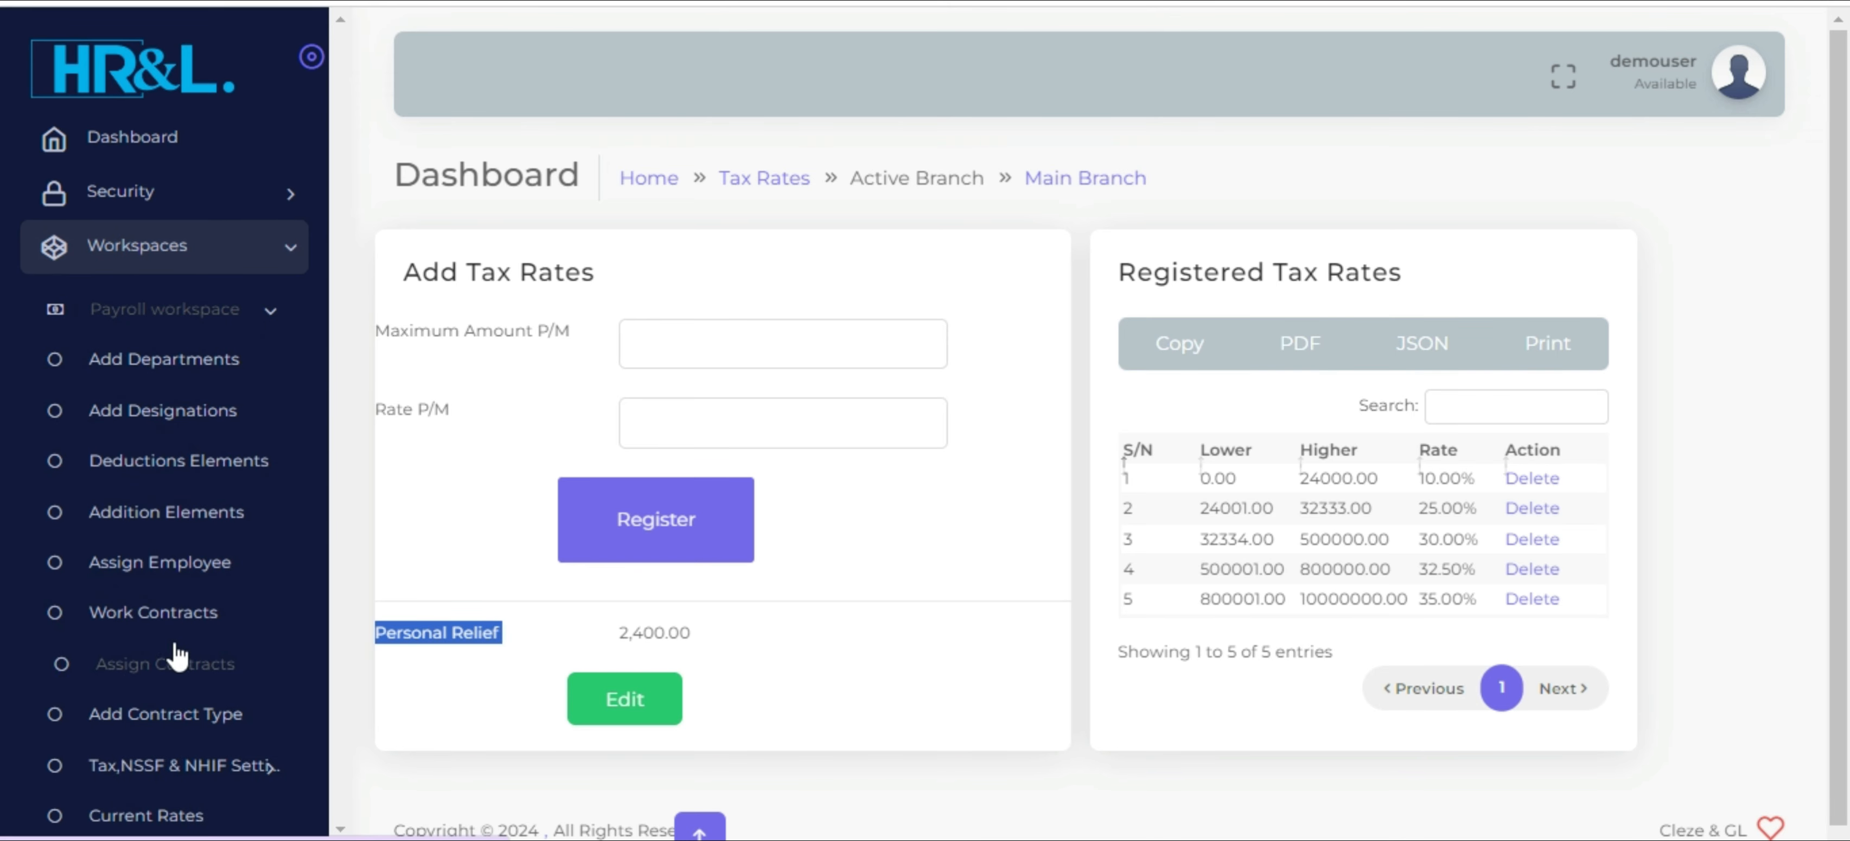
scroll(176, 656, down, 4)
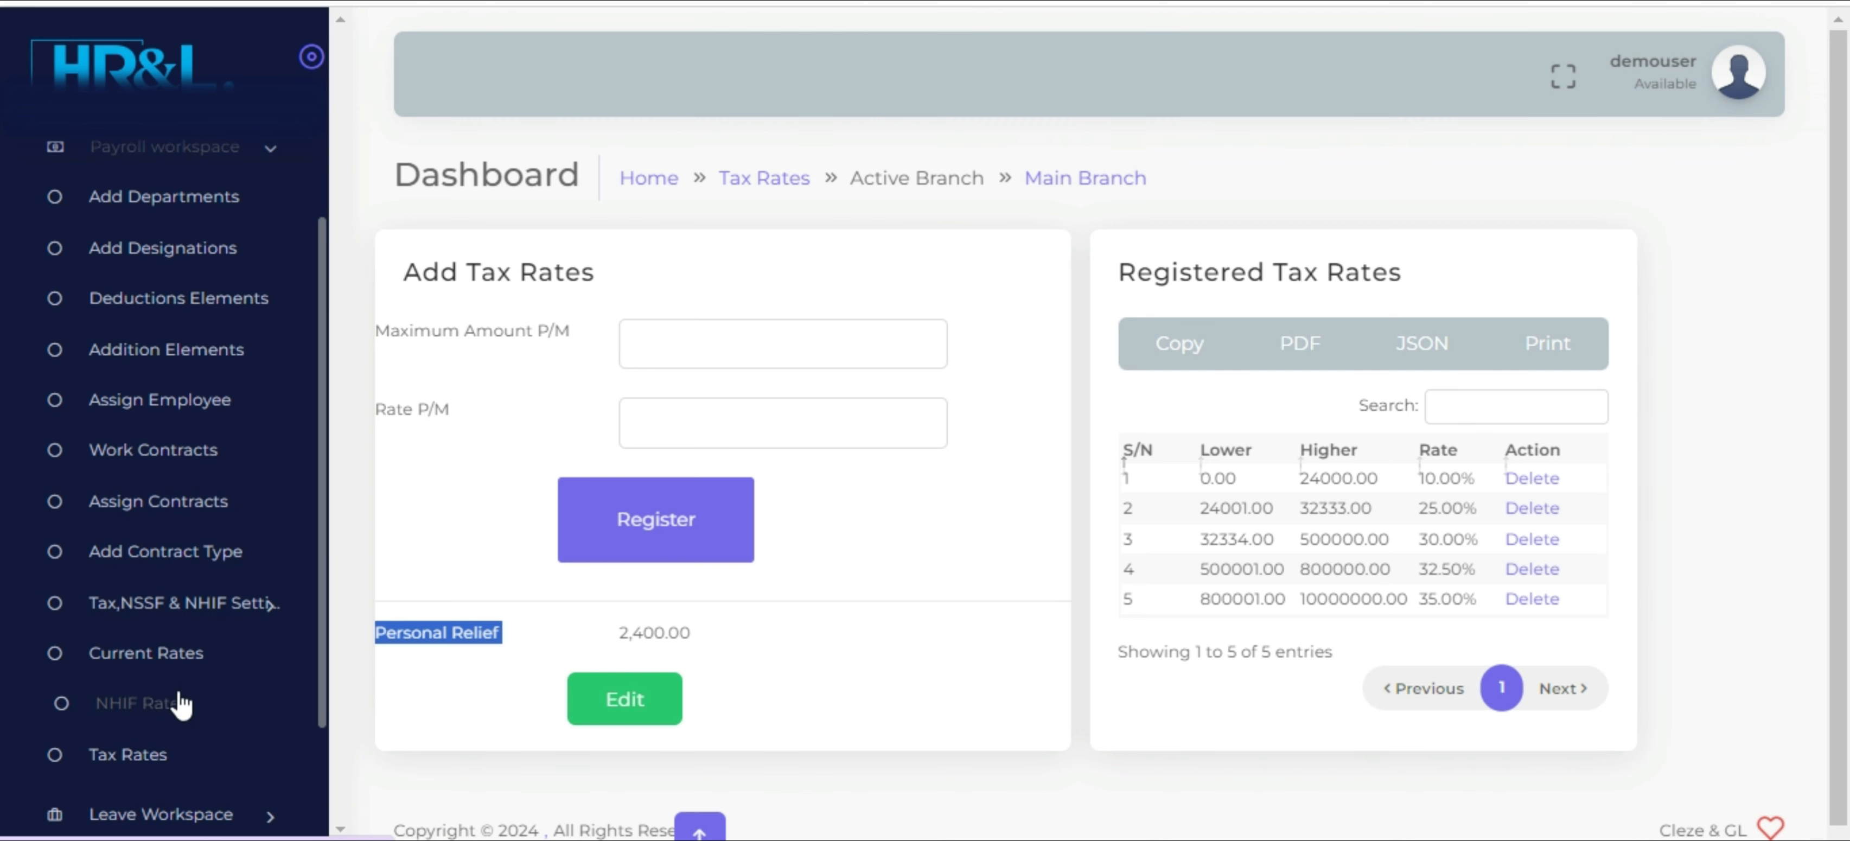
scroll(324, 197, up, 4)
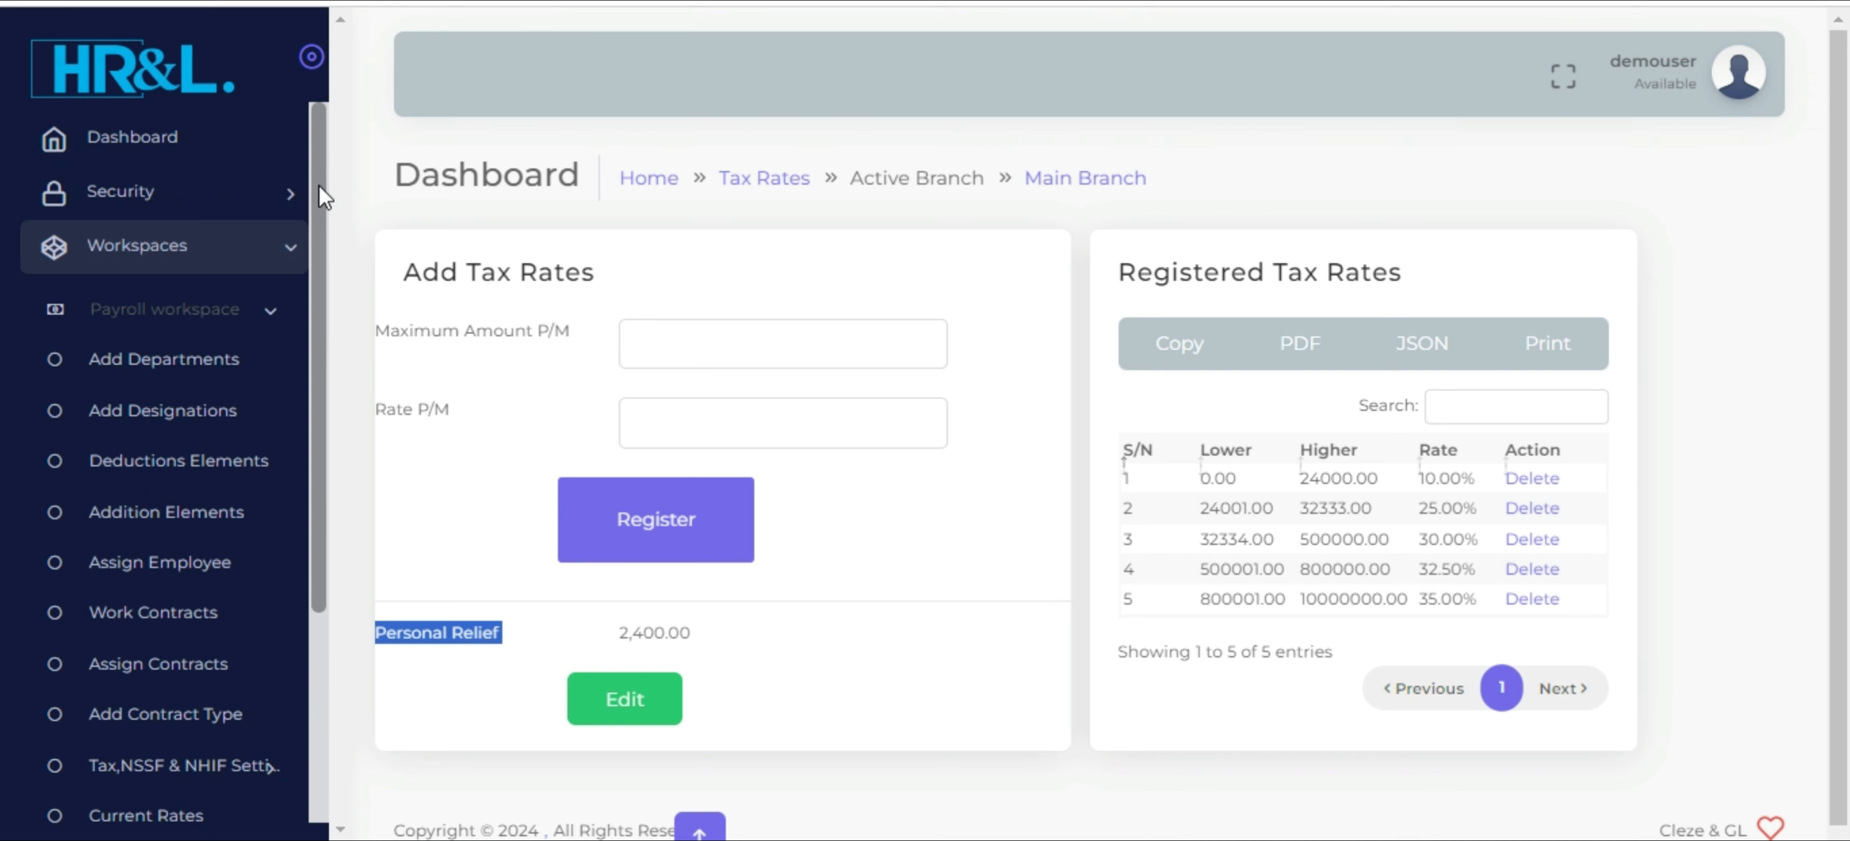
click(239, 263)
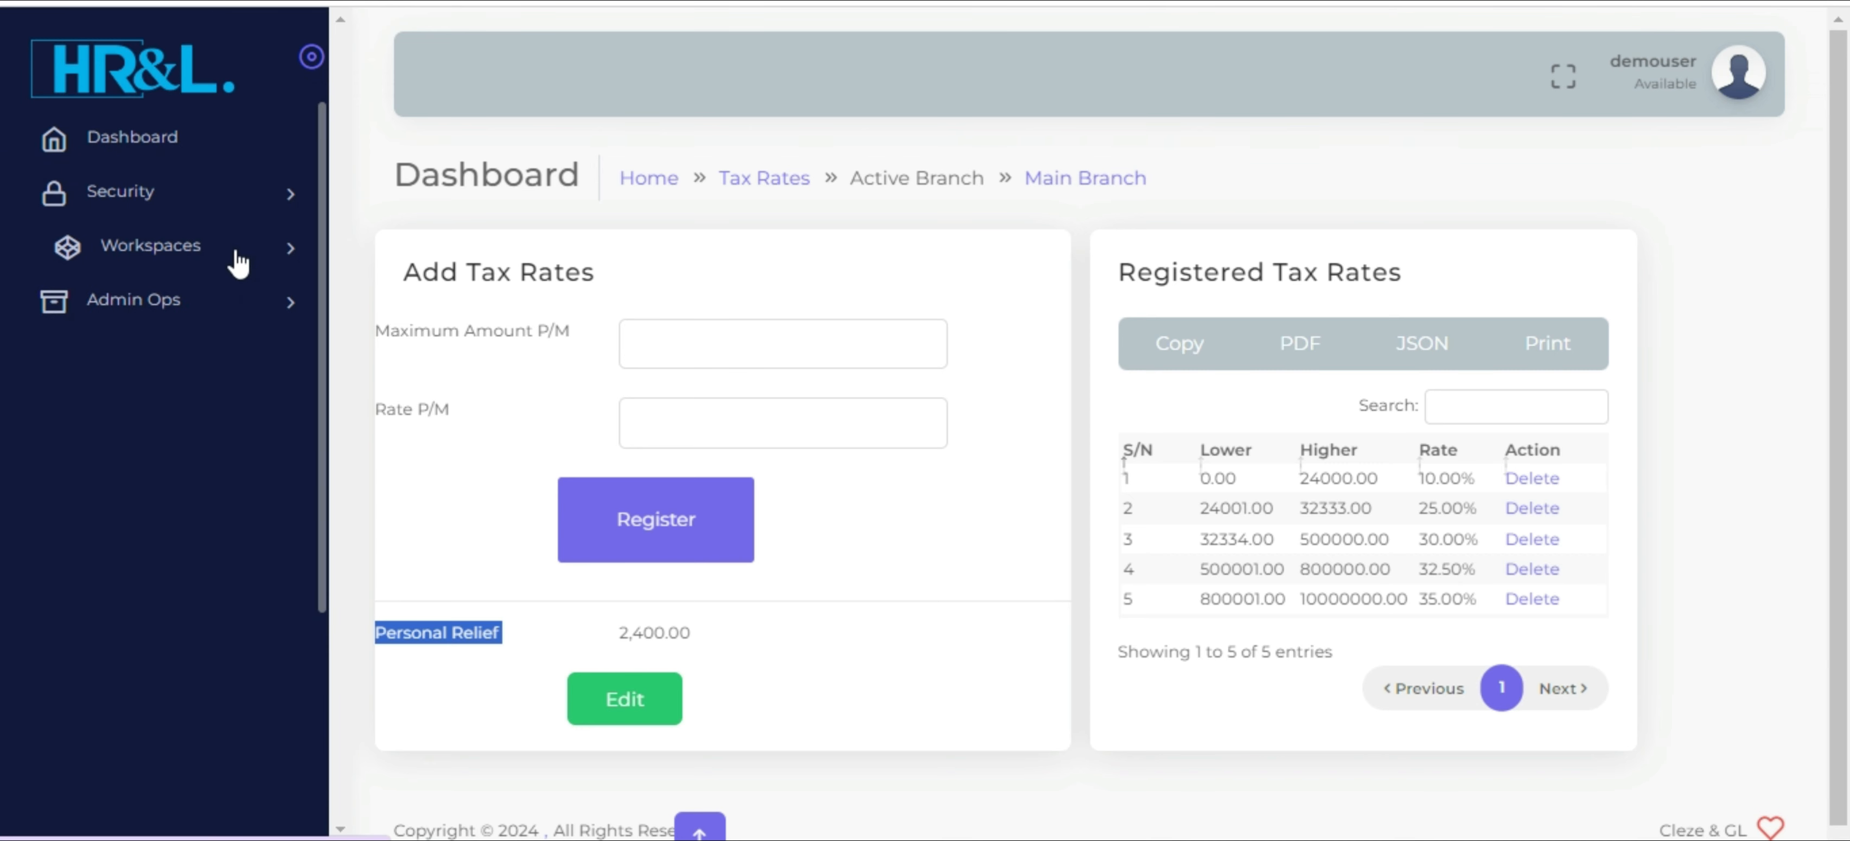
Return to the main dashboard, enter the Main Branch and open the Add Employee page of the Settings module
click(162, 156)
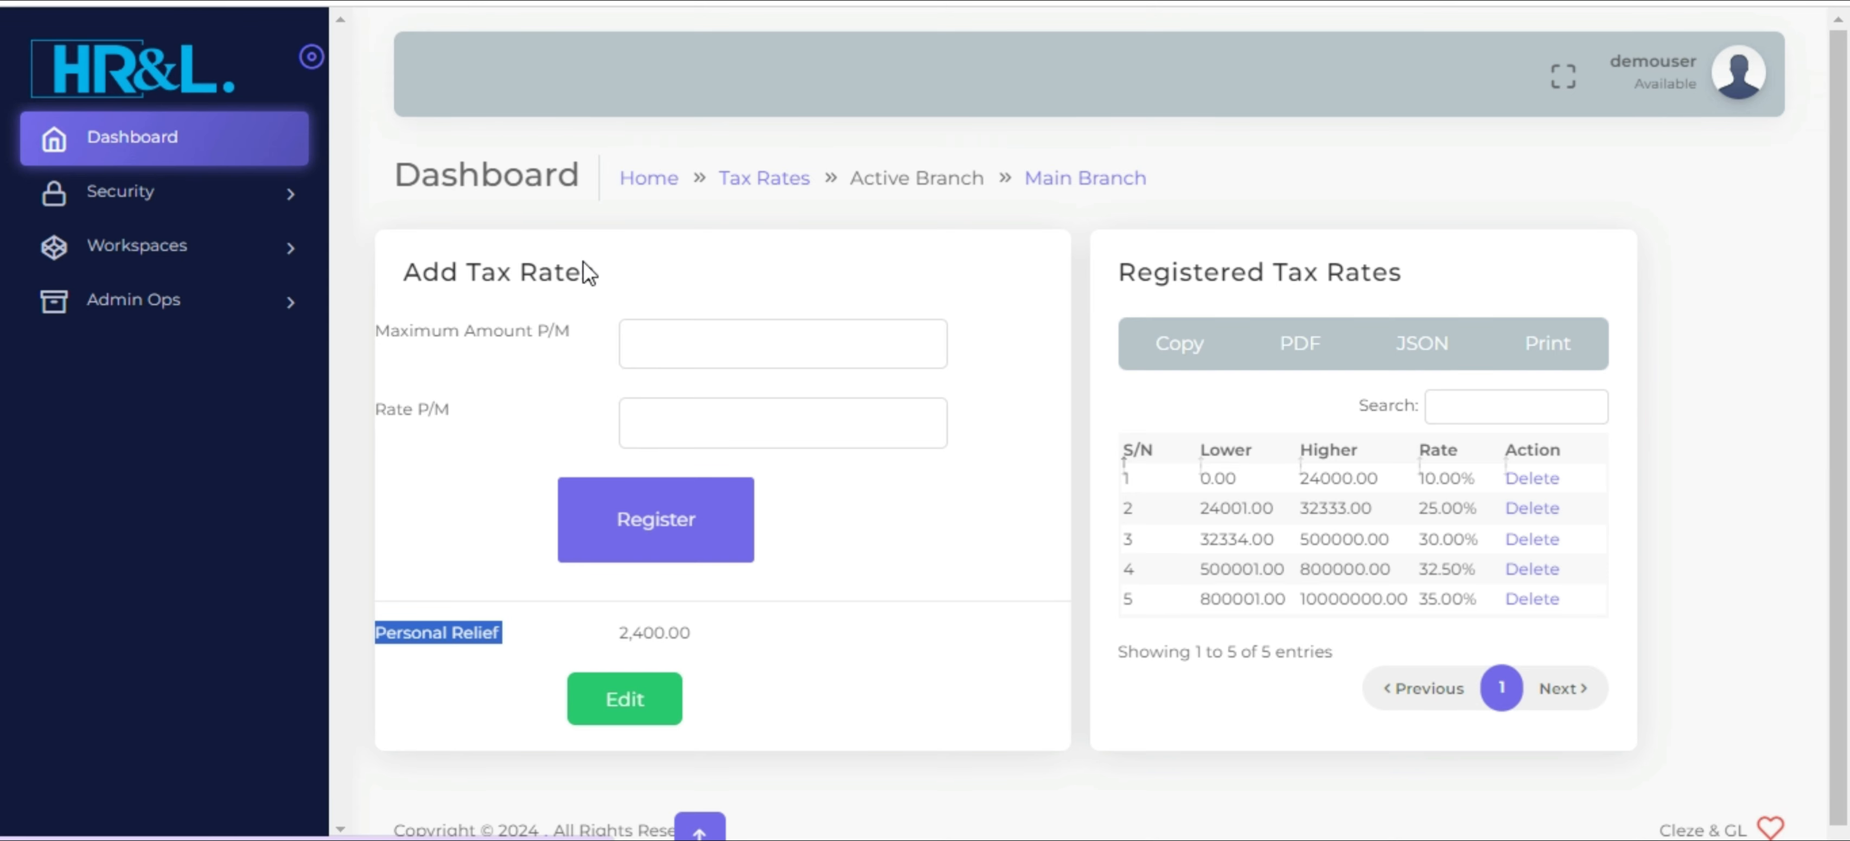
click(752, 409)
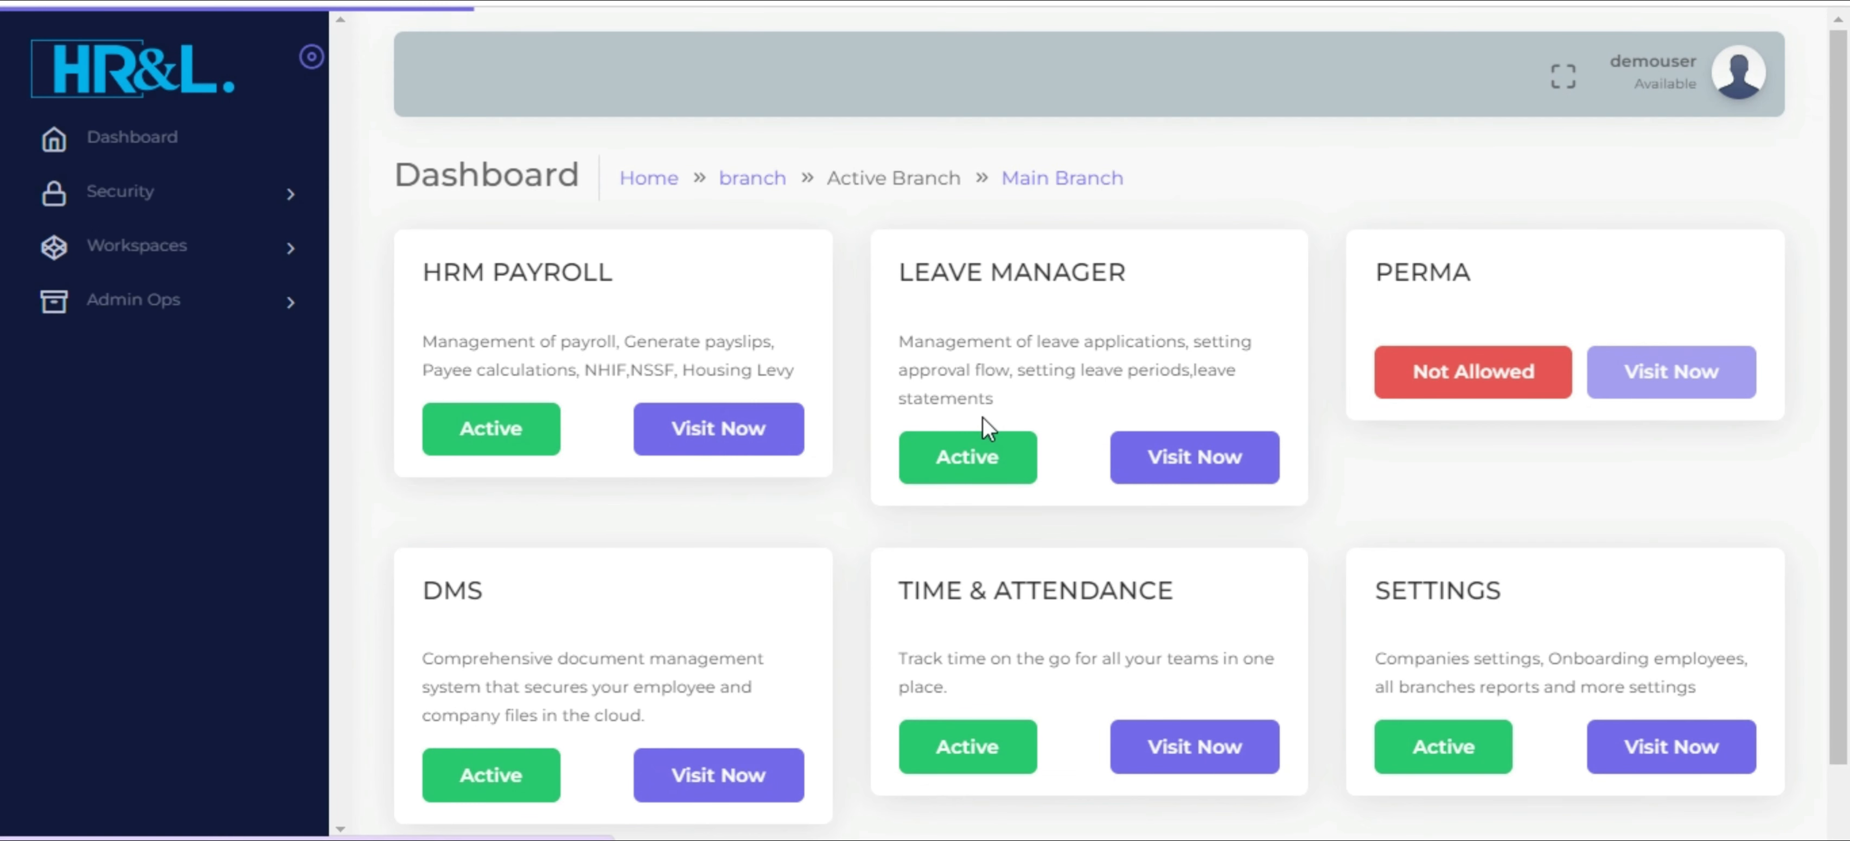
click(1681, 755)
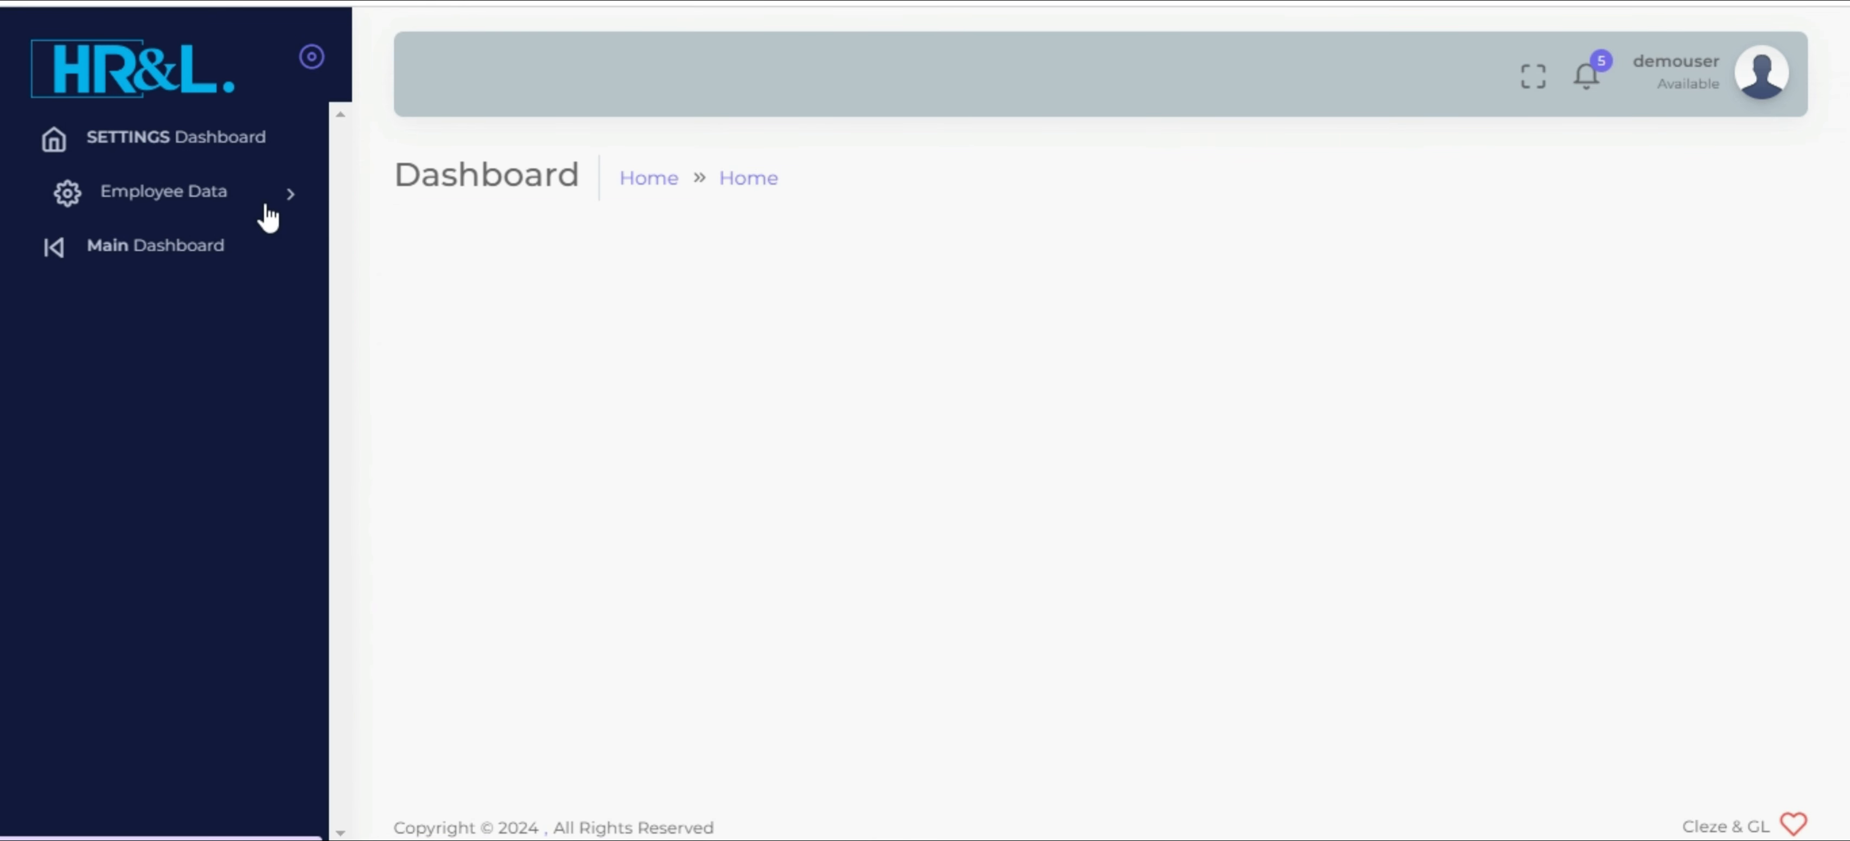
click(227, 214)
click(198, 260)
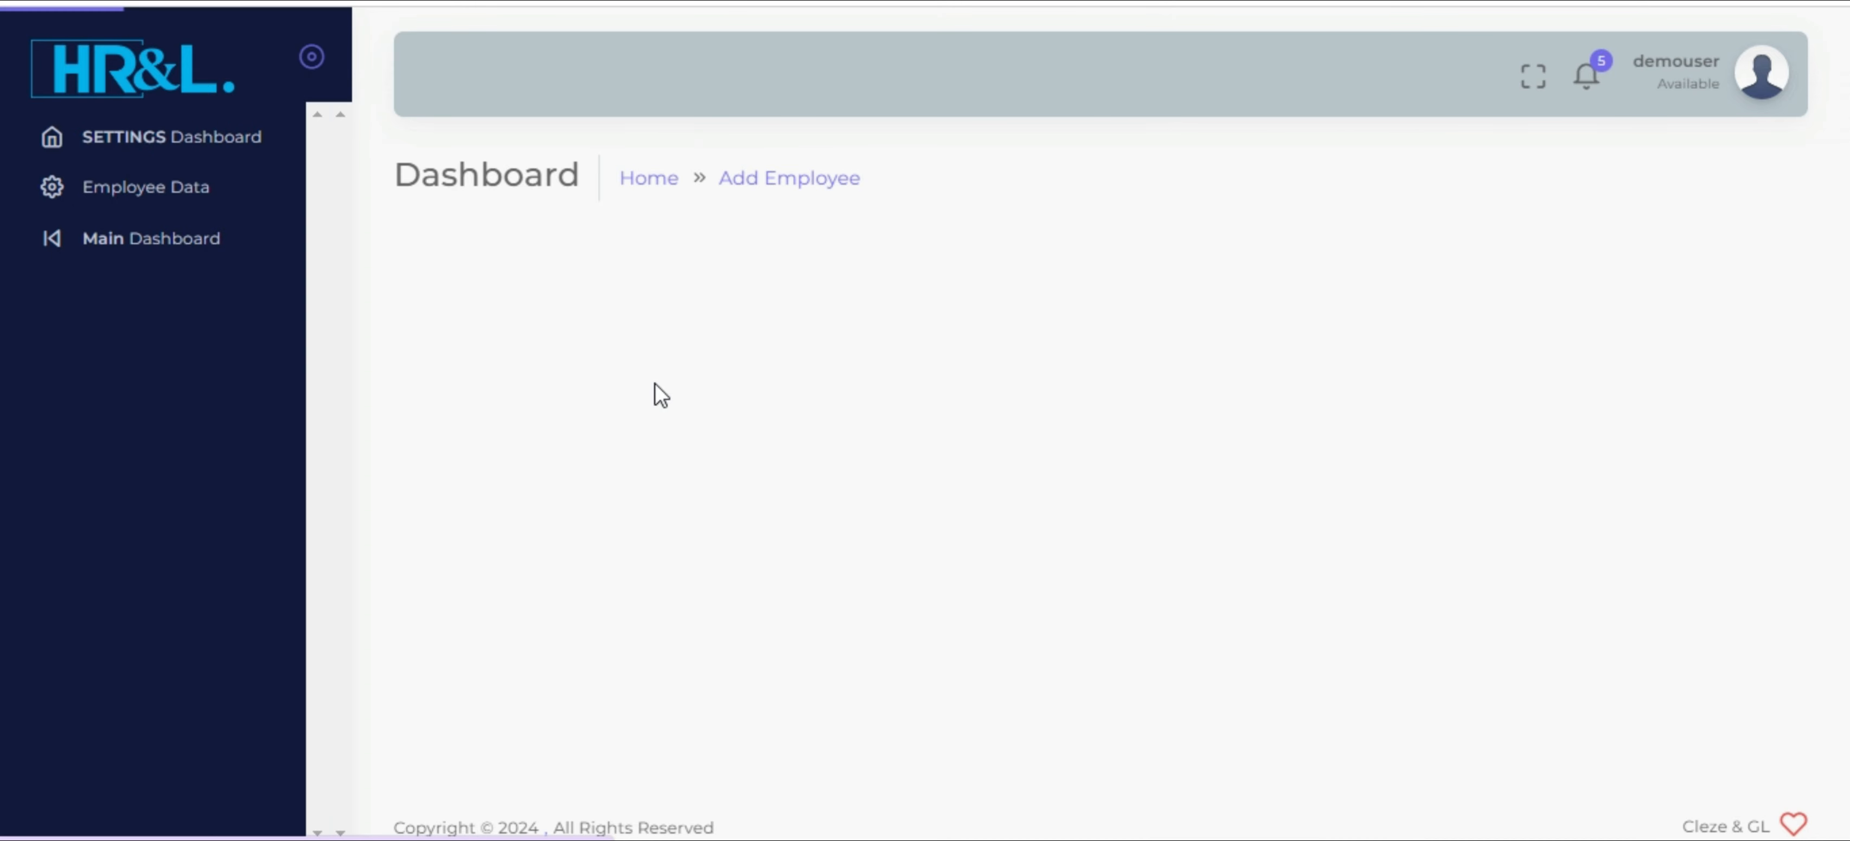
Enter the new employee's first, second and last names in the Add An Employee form
scroll(977, 474, down, 1)
scroll(981, 483, down, 10)
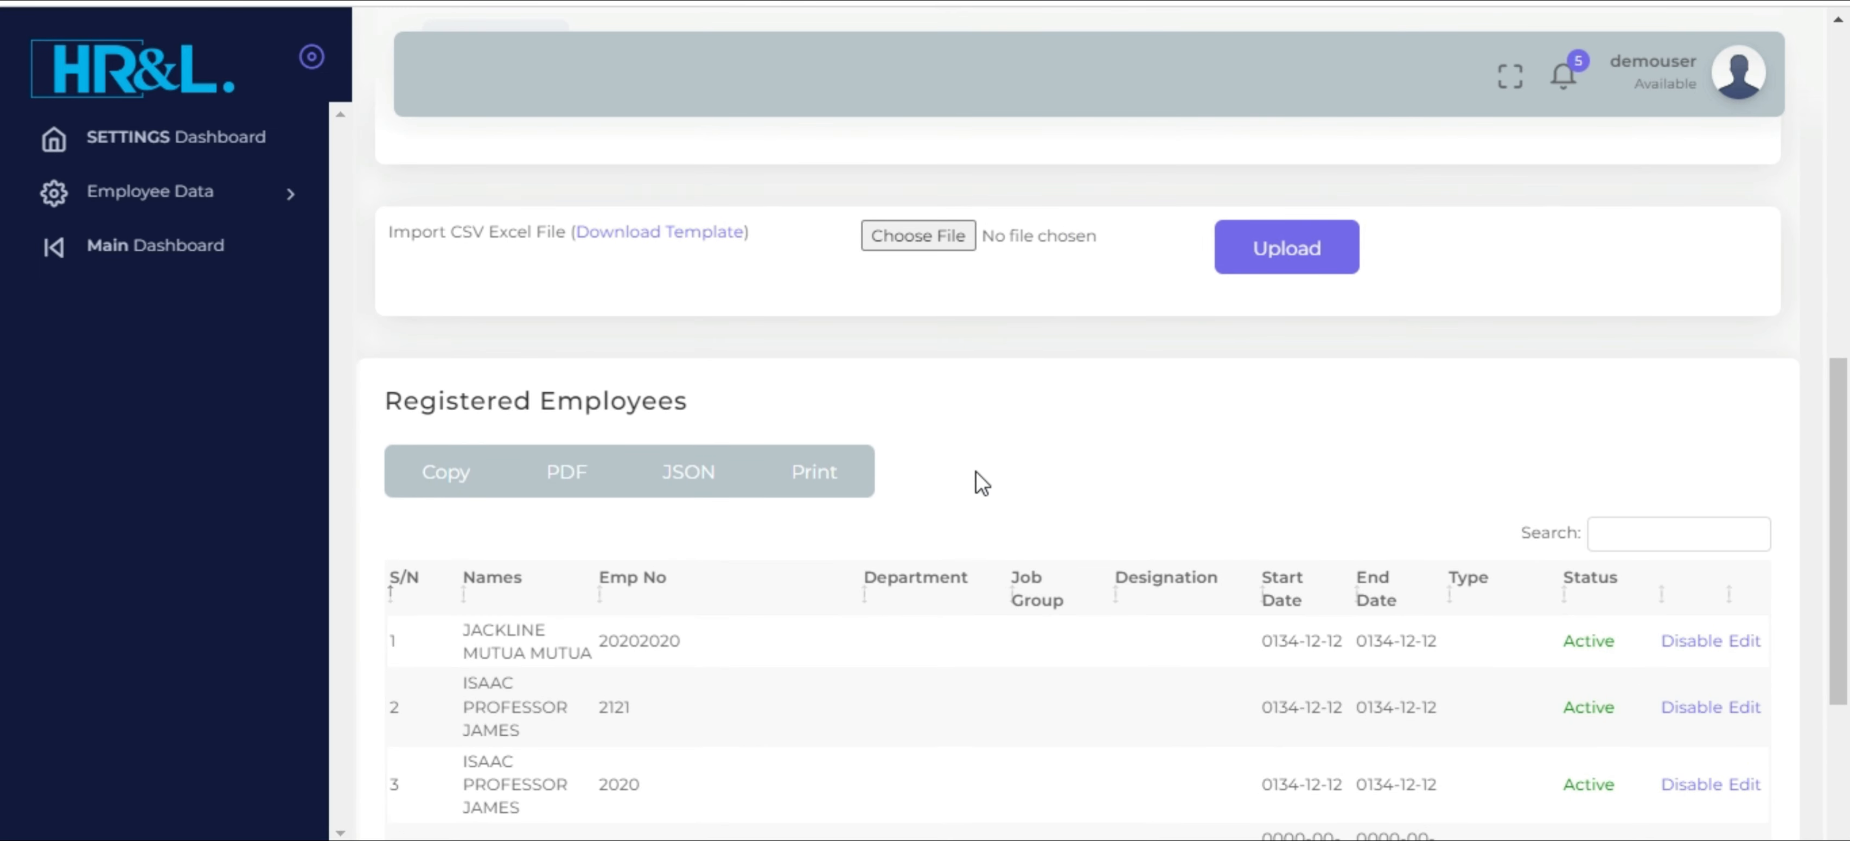
scroll(981, 483, up, 11)
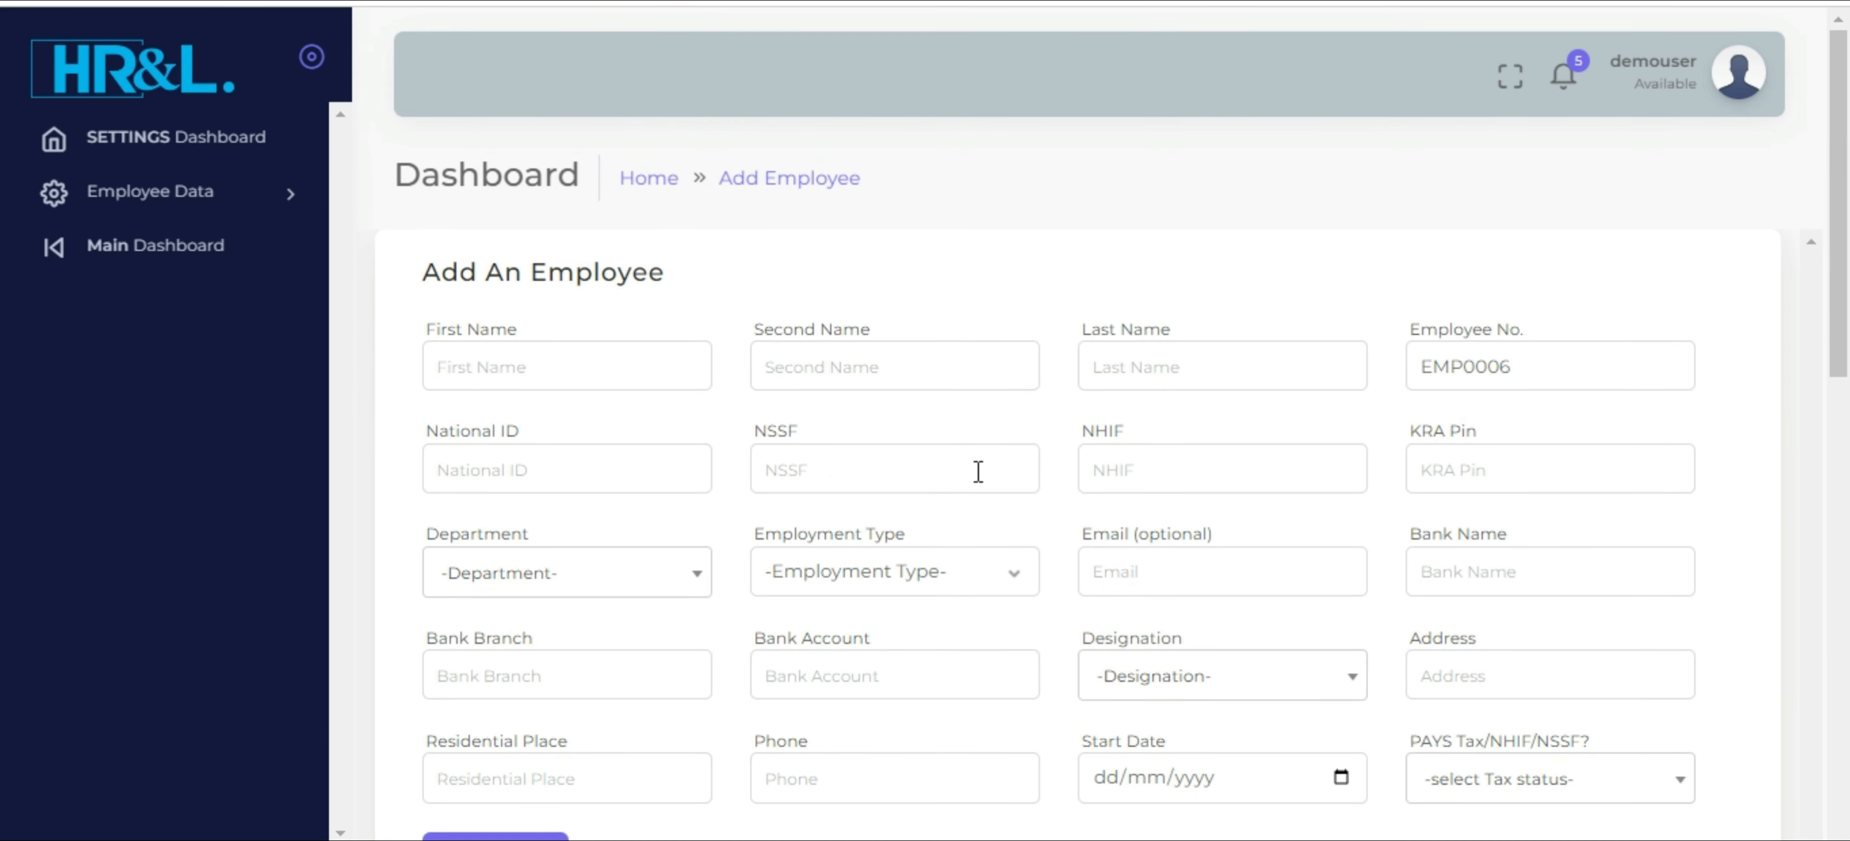
click(573, 381)
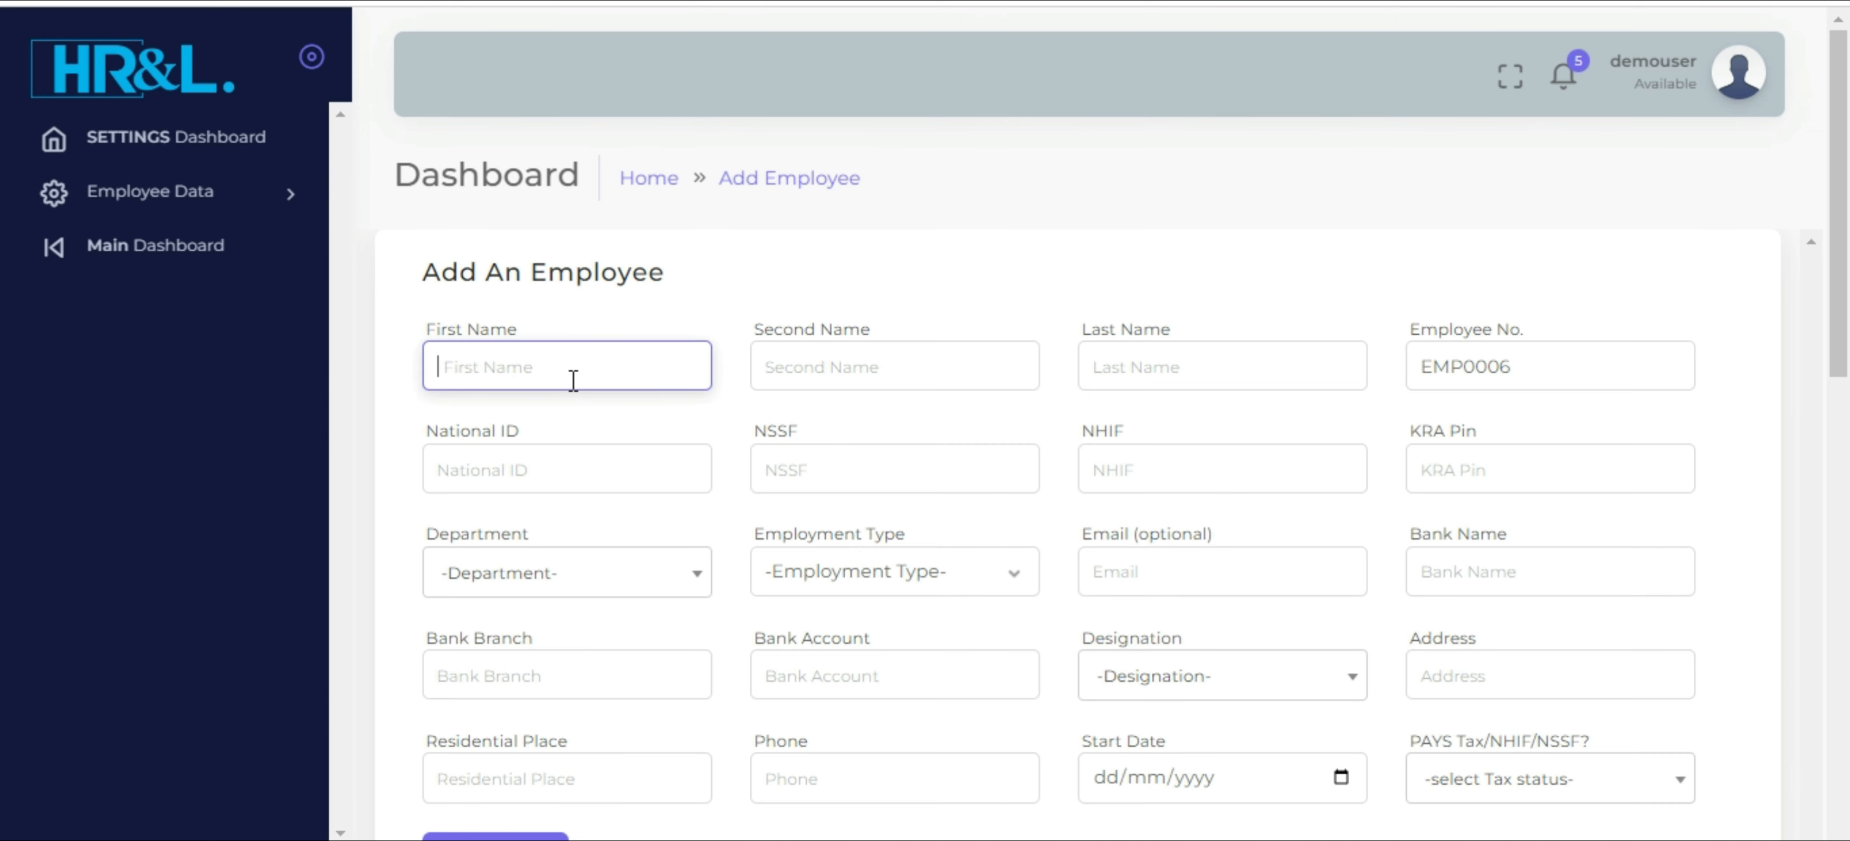
text(JANE)
key(Tab)
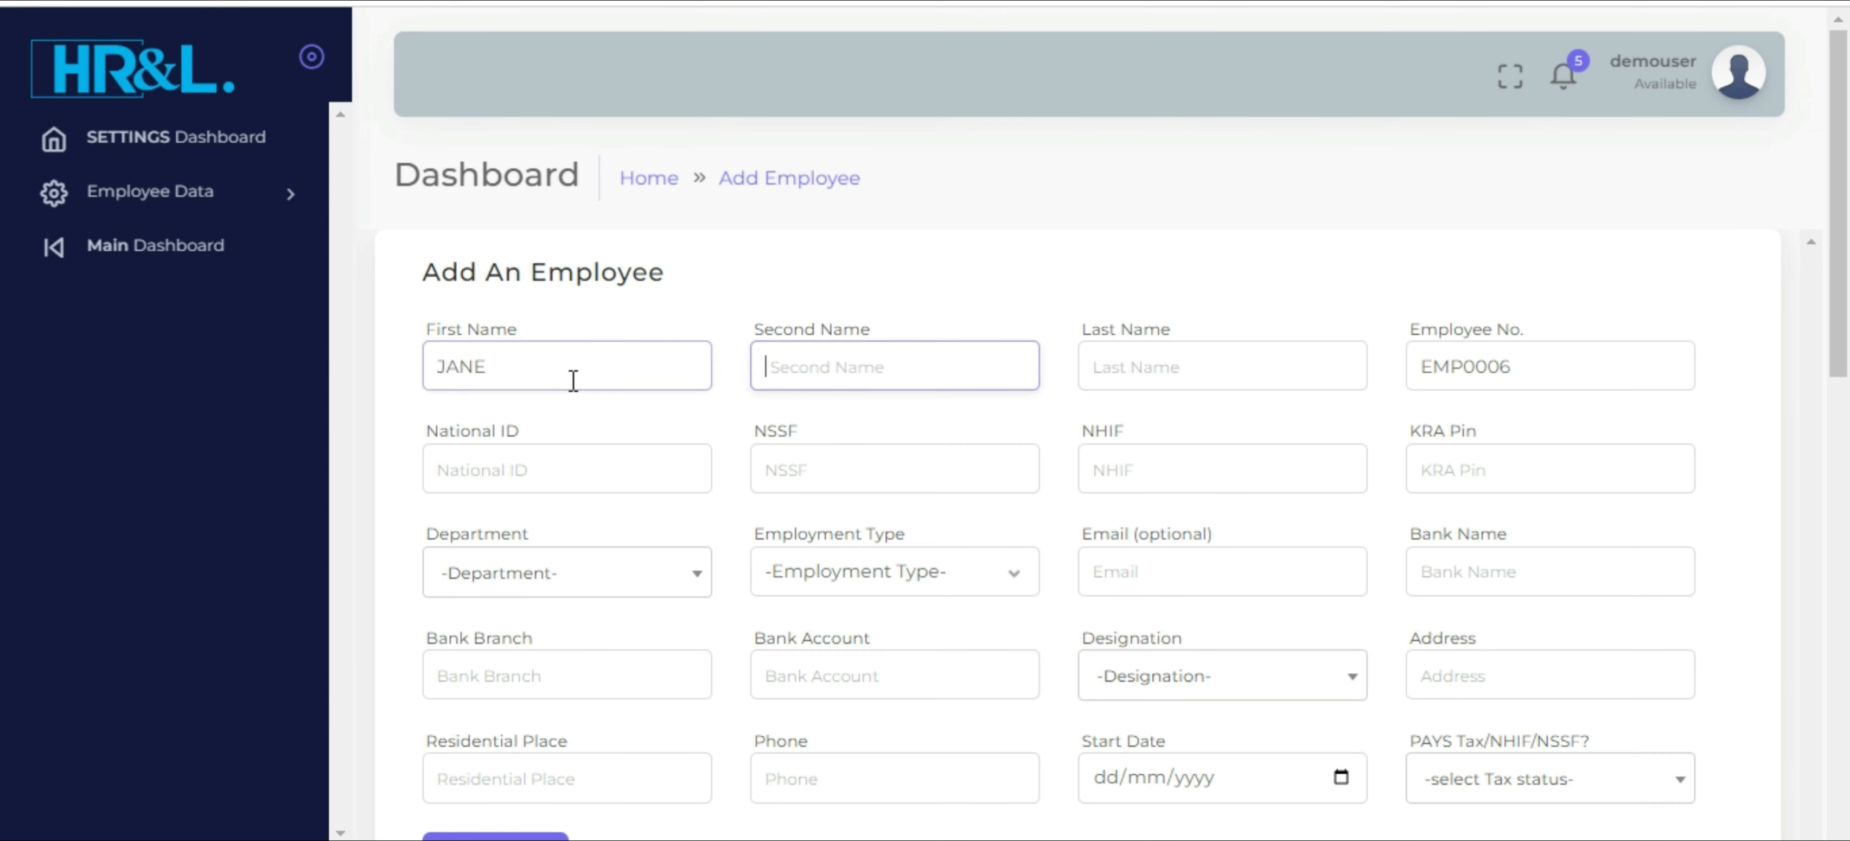
text(DOE)
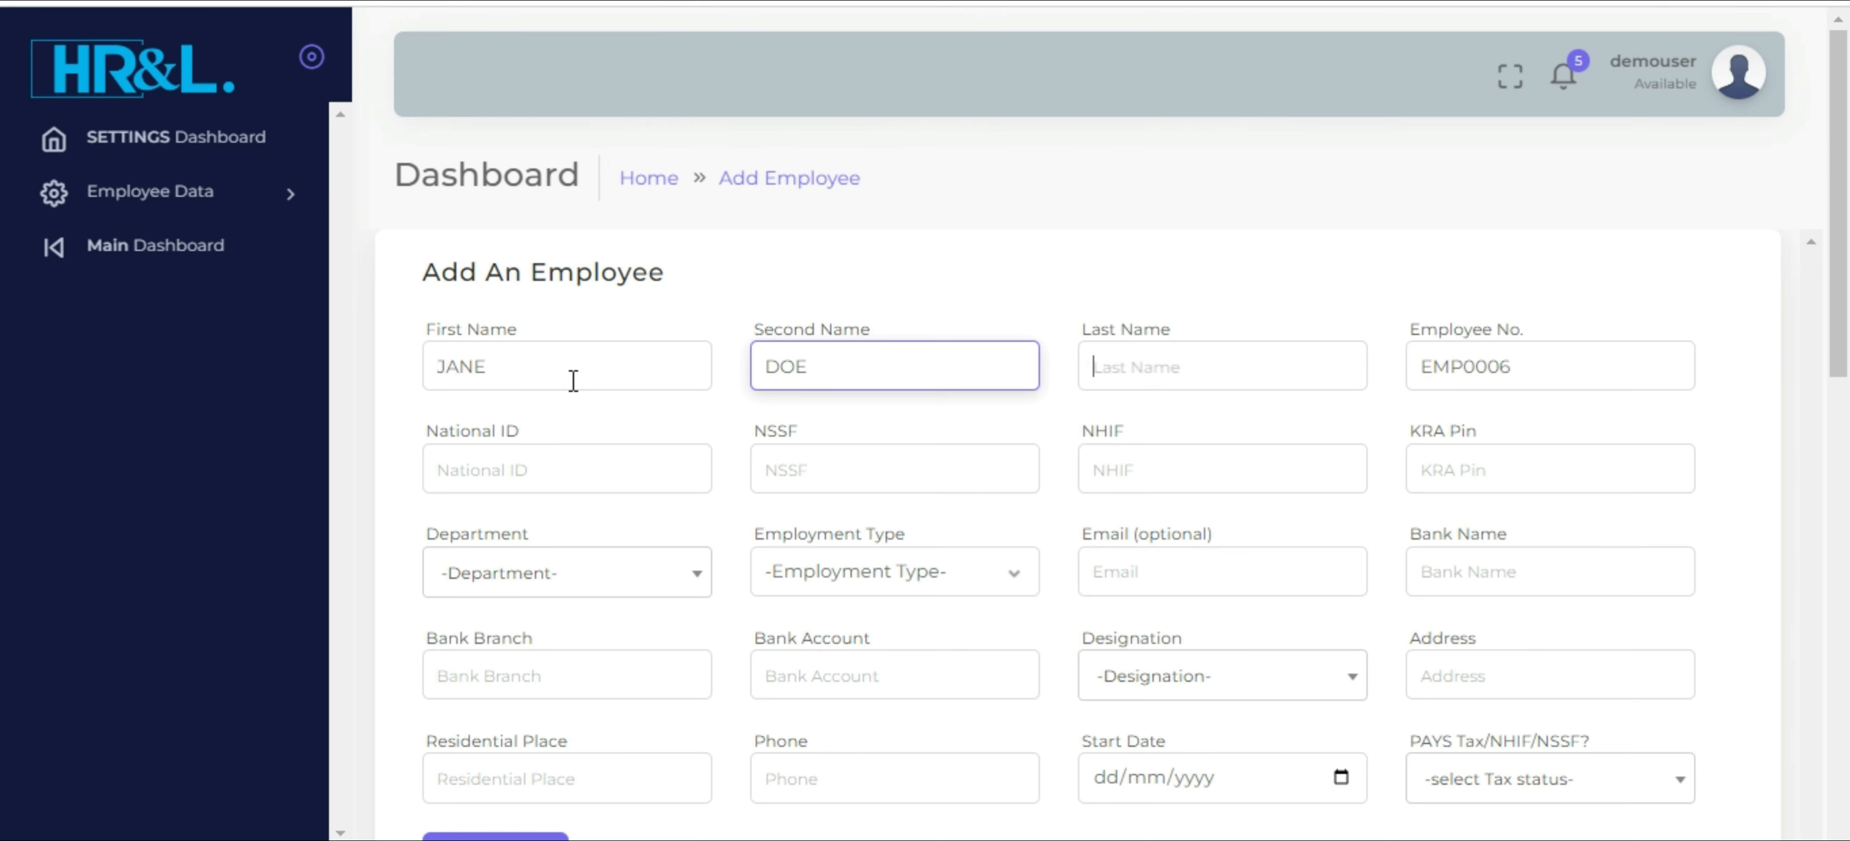
text(M)
key(Tab)
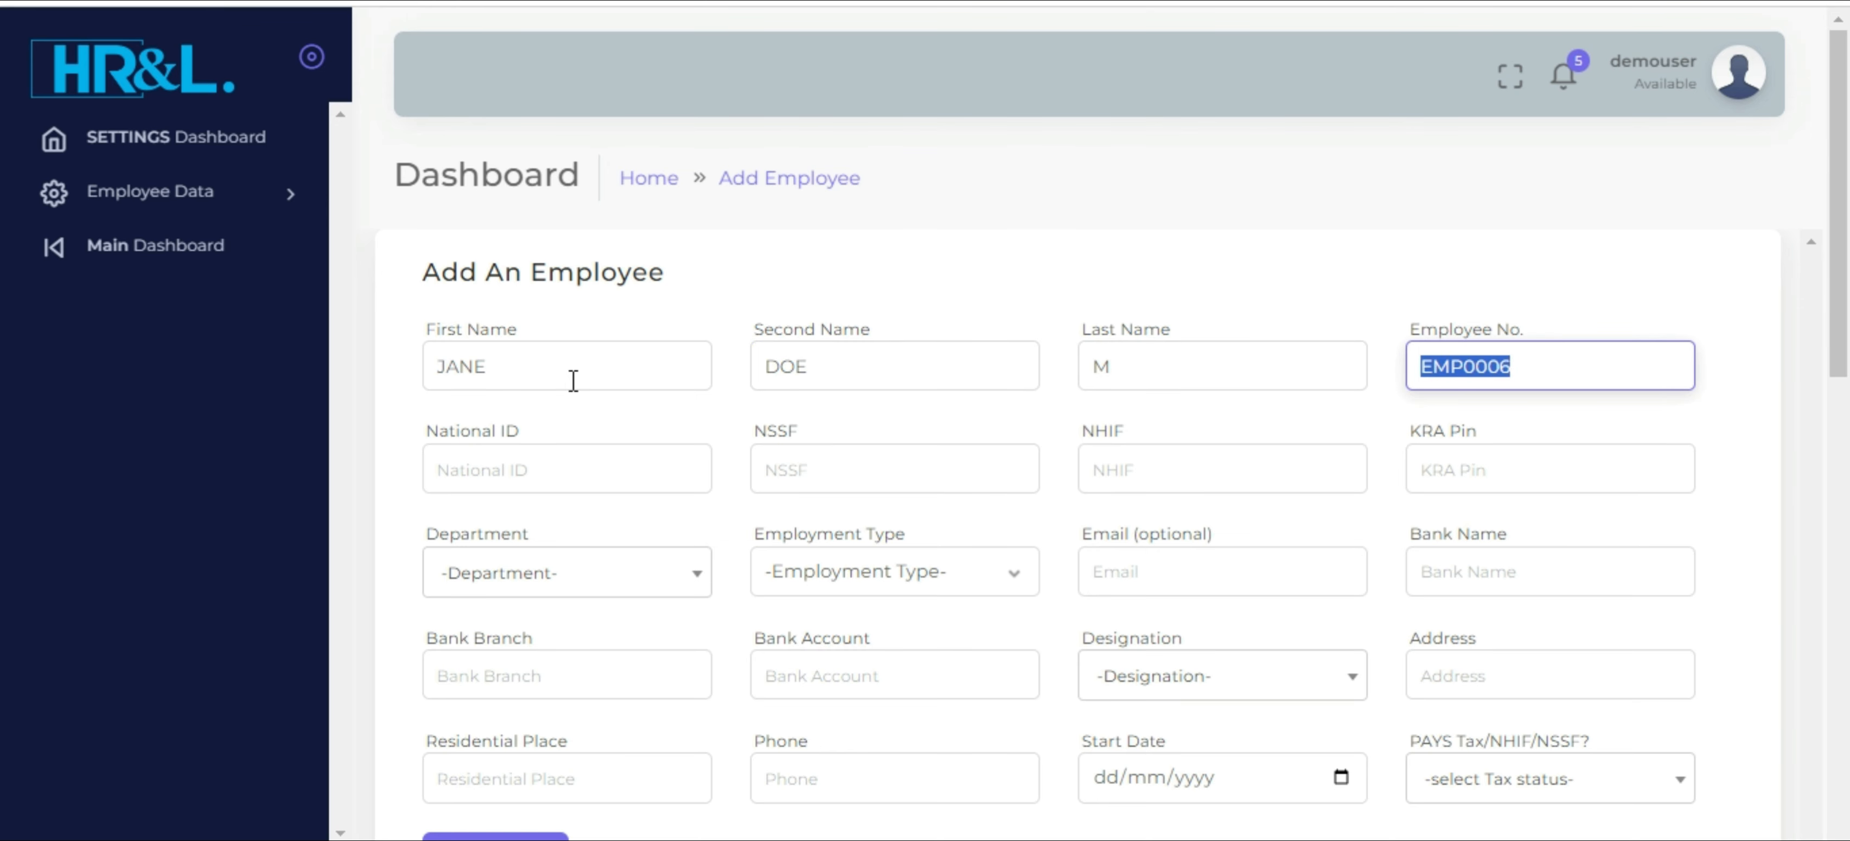
Keep the prefilled employee number and fill in the employee's National ID and NSSF numbers
key(Tab)
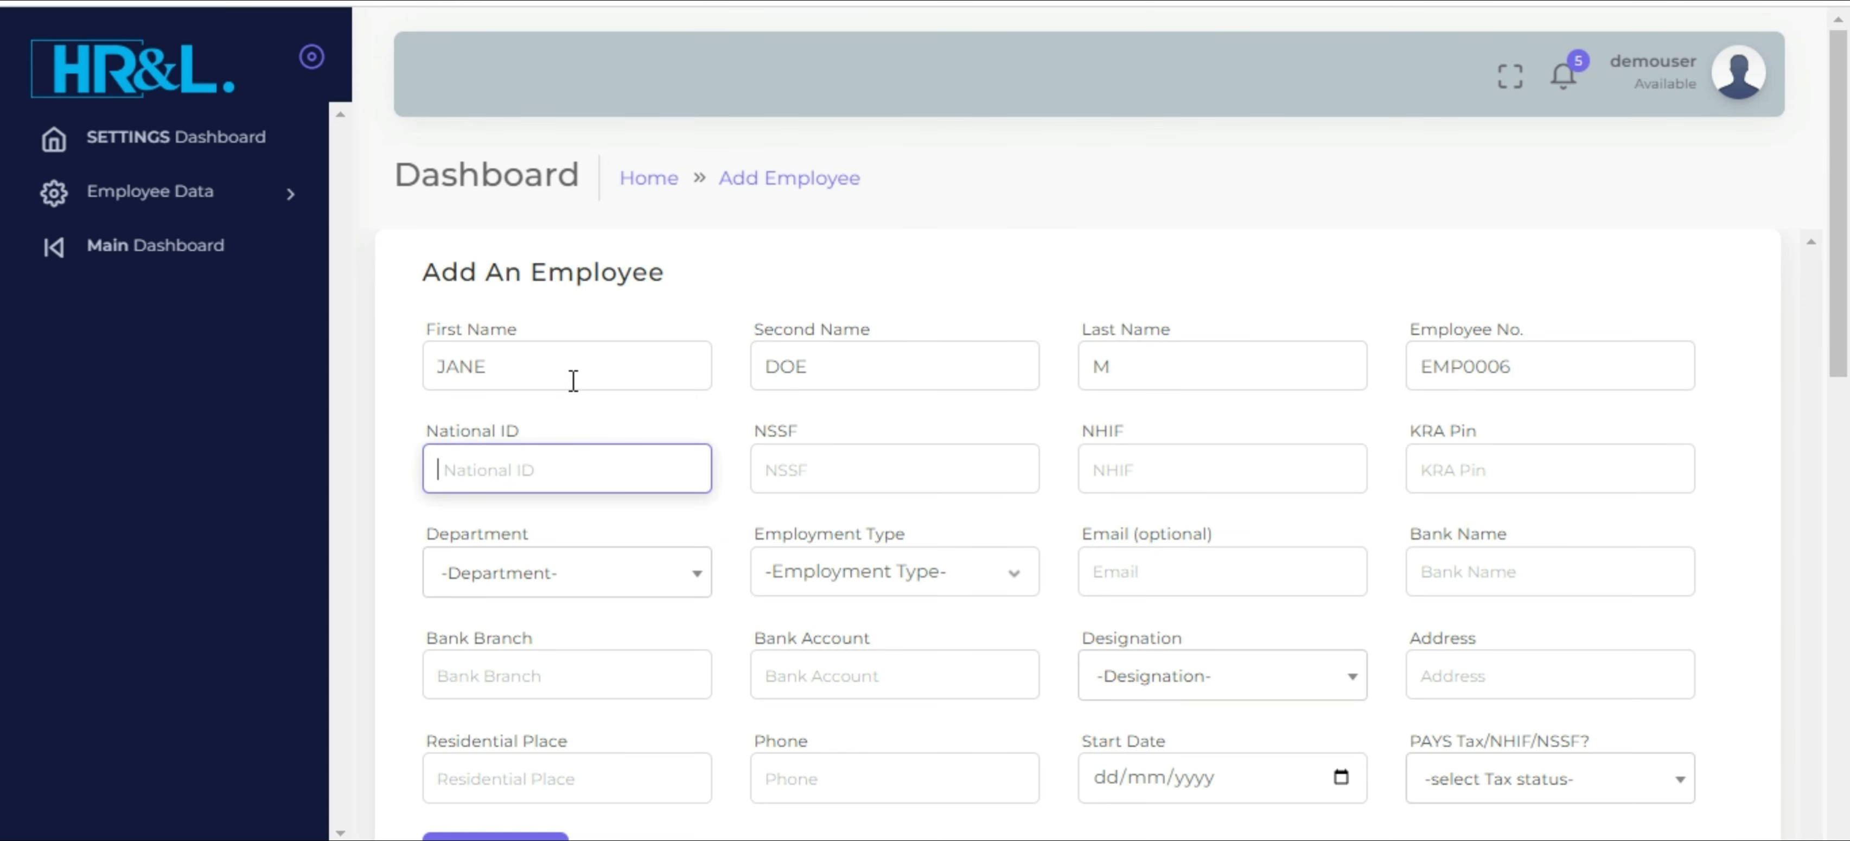
text(10101010)
key(Tab)
text(1)
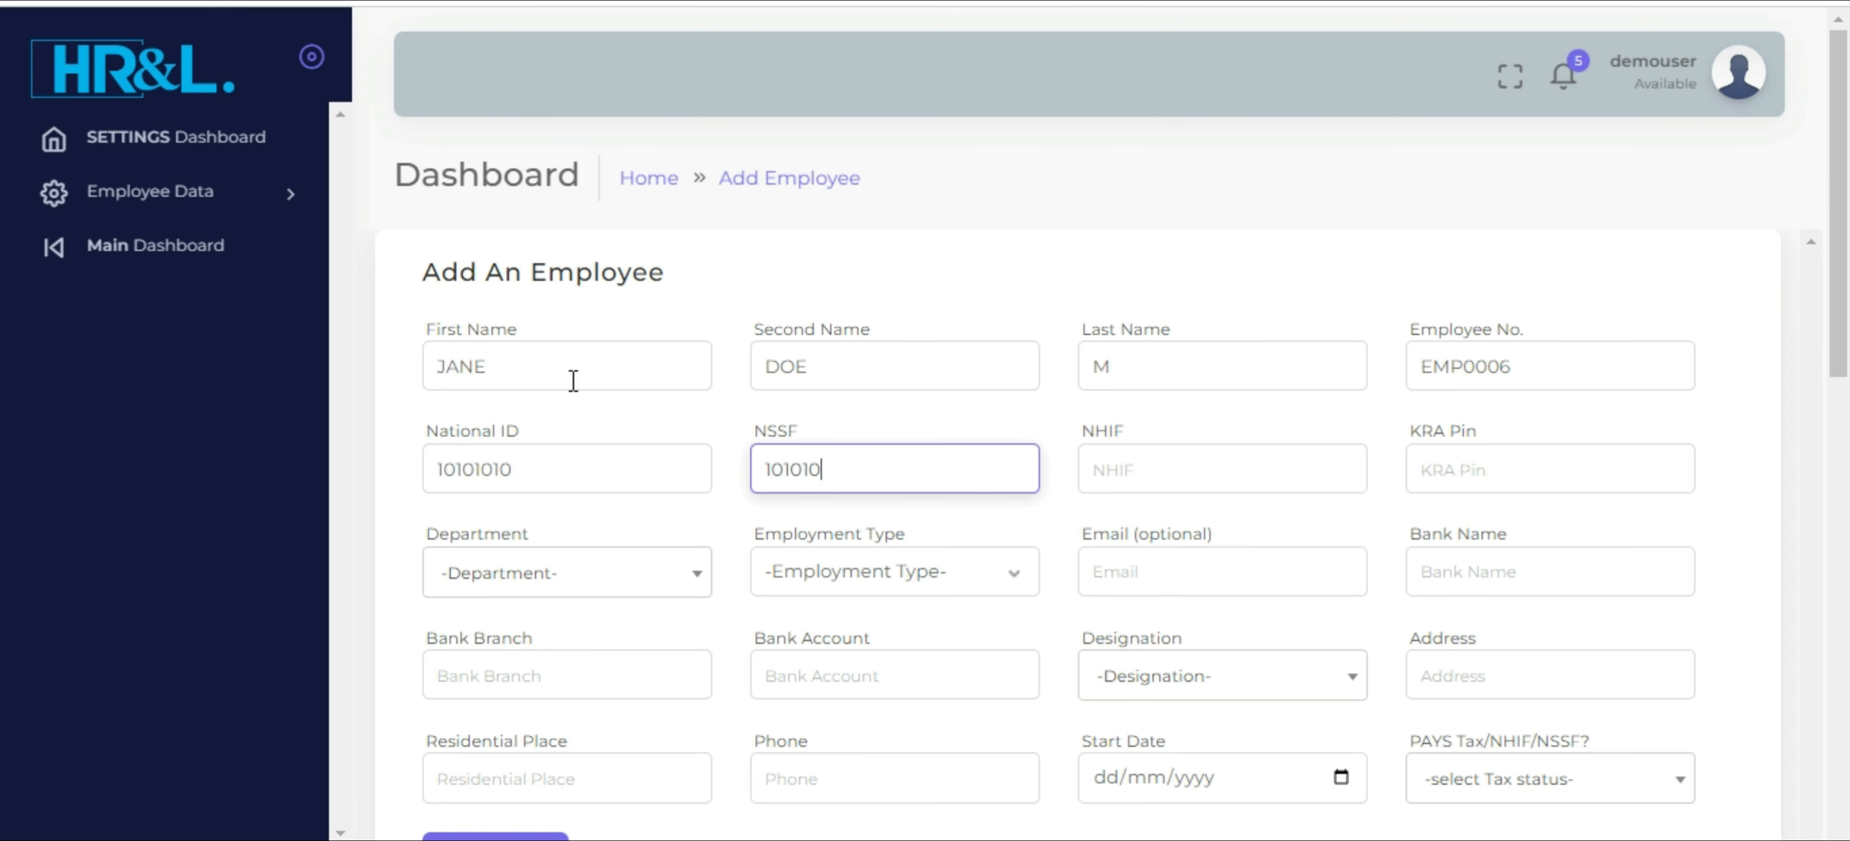
text(0101010)
key(Tab)
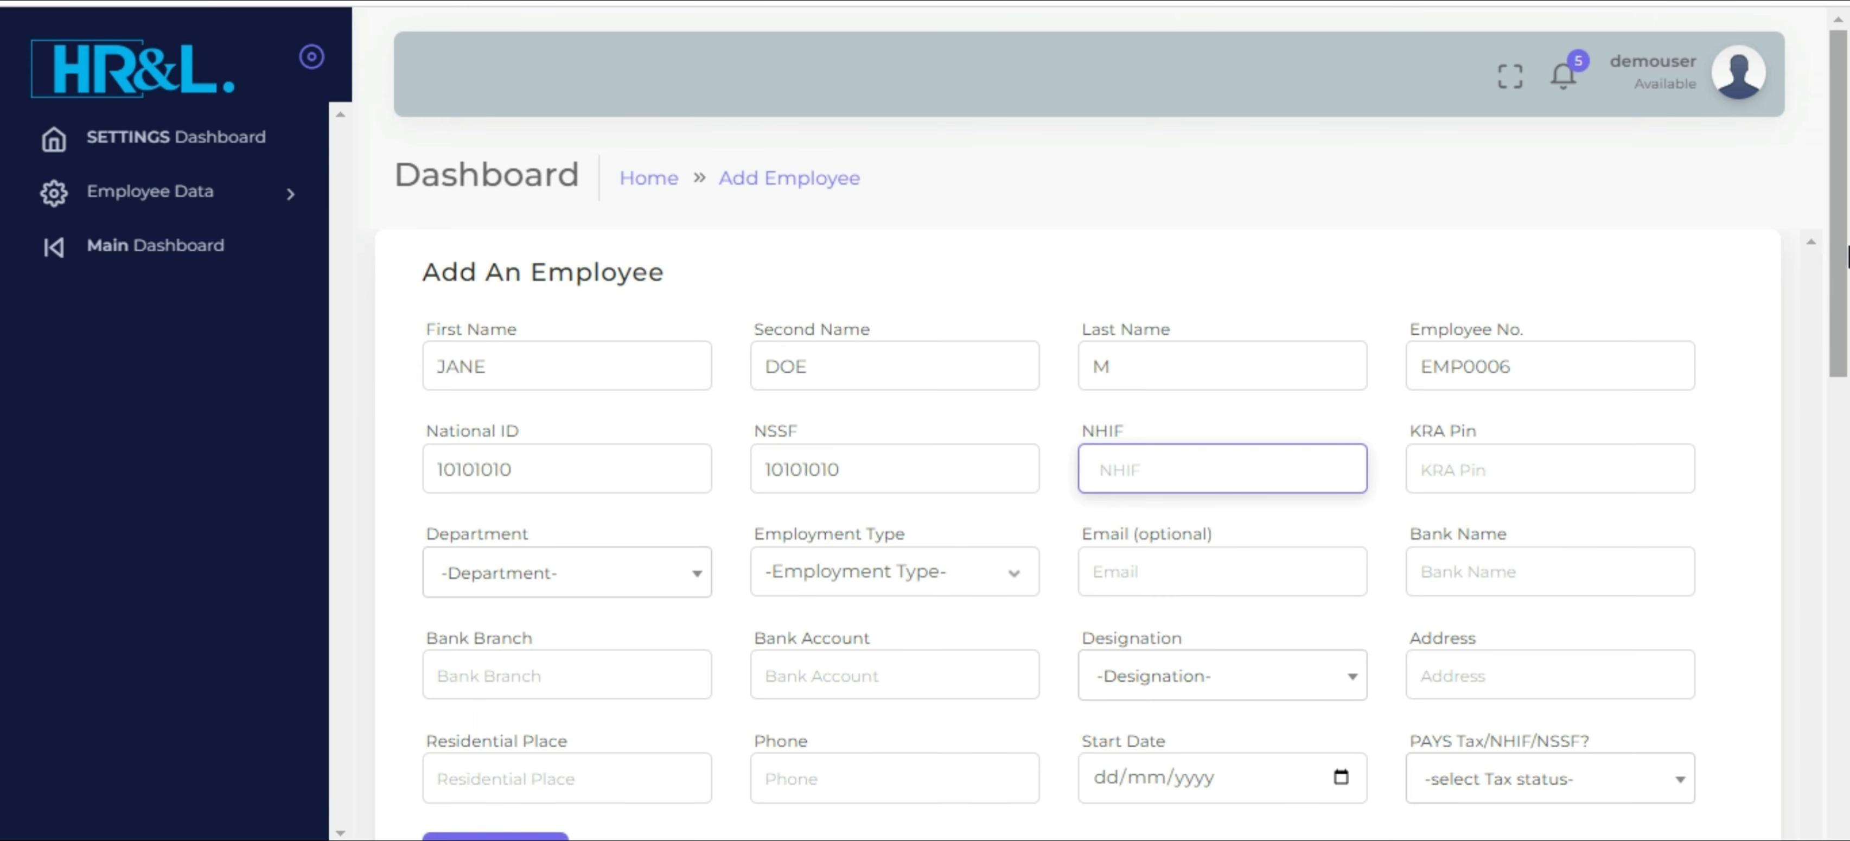
Assign the employee to the ACCOUNTS department with PERMANENT employment type and the ACCOUNTANT designation
scroll(1848, 227, down, 4)
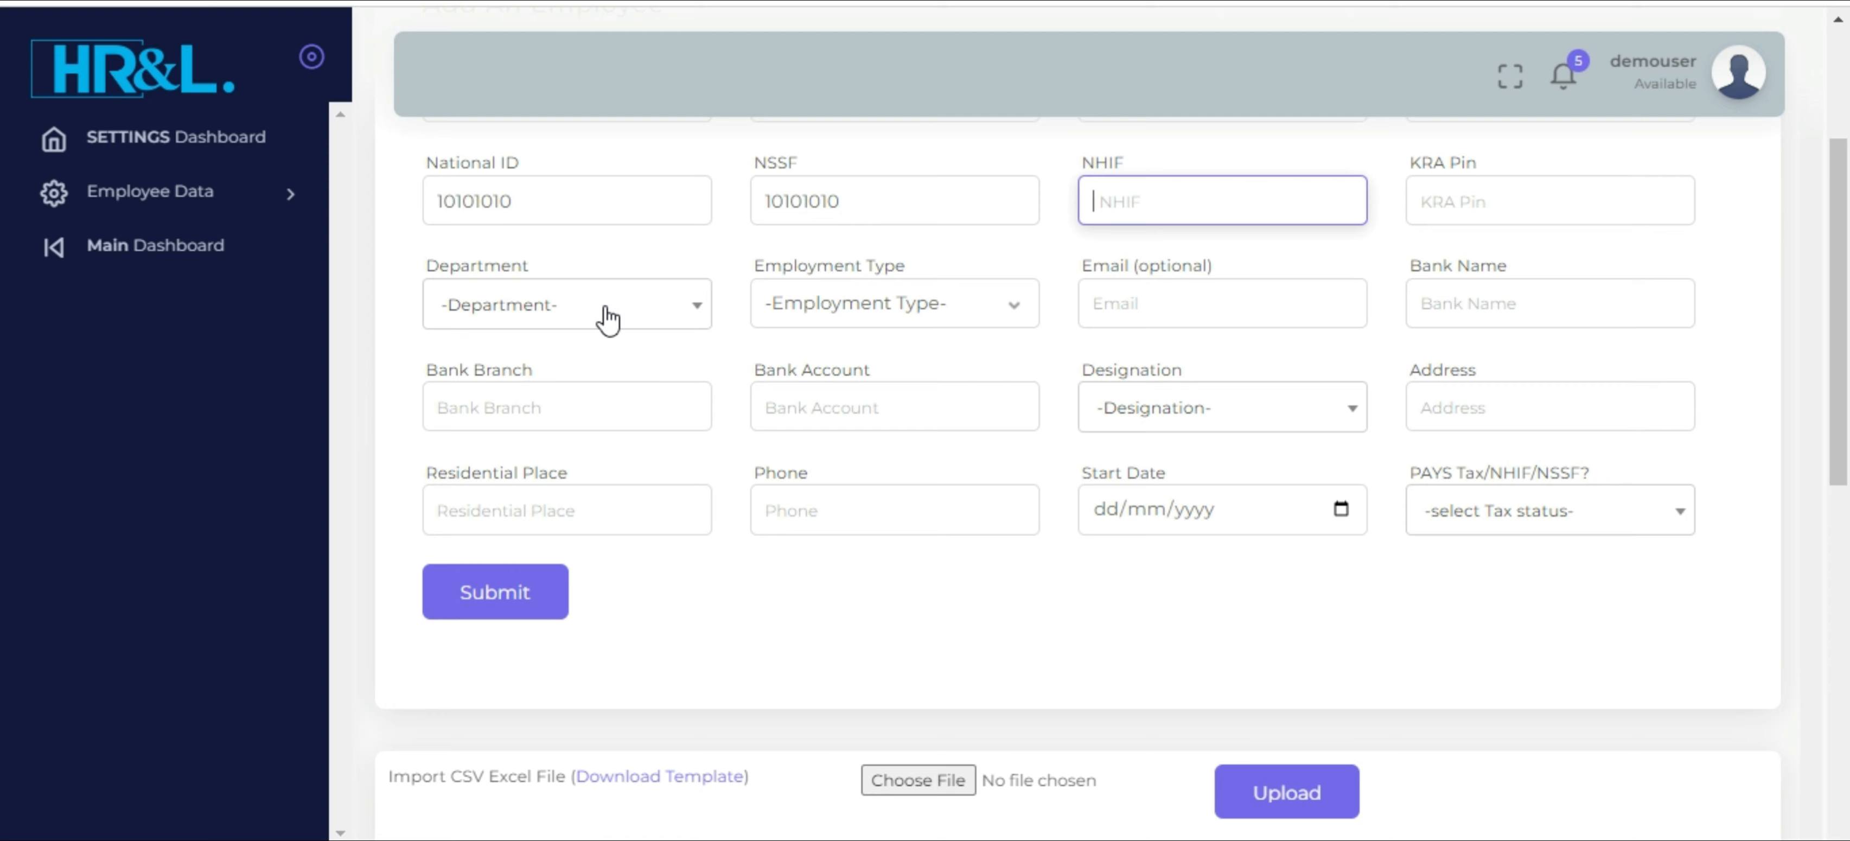
click(612, 310)
click(517, 476)
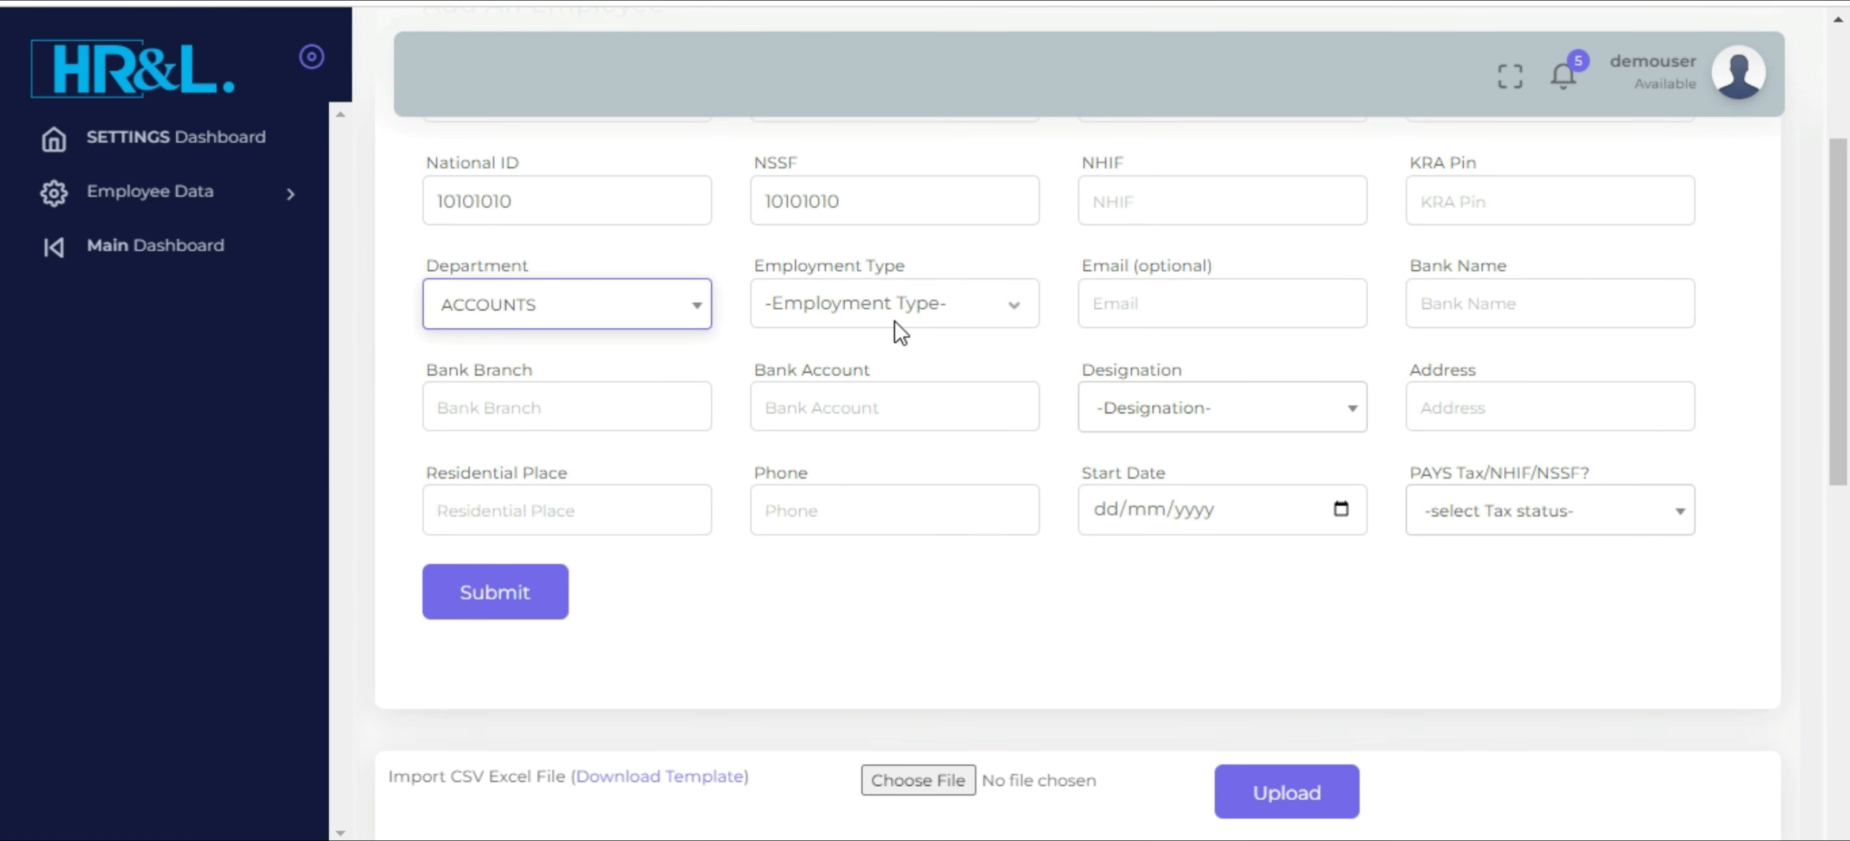
click(952, 302)
click(878, 366)
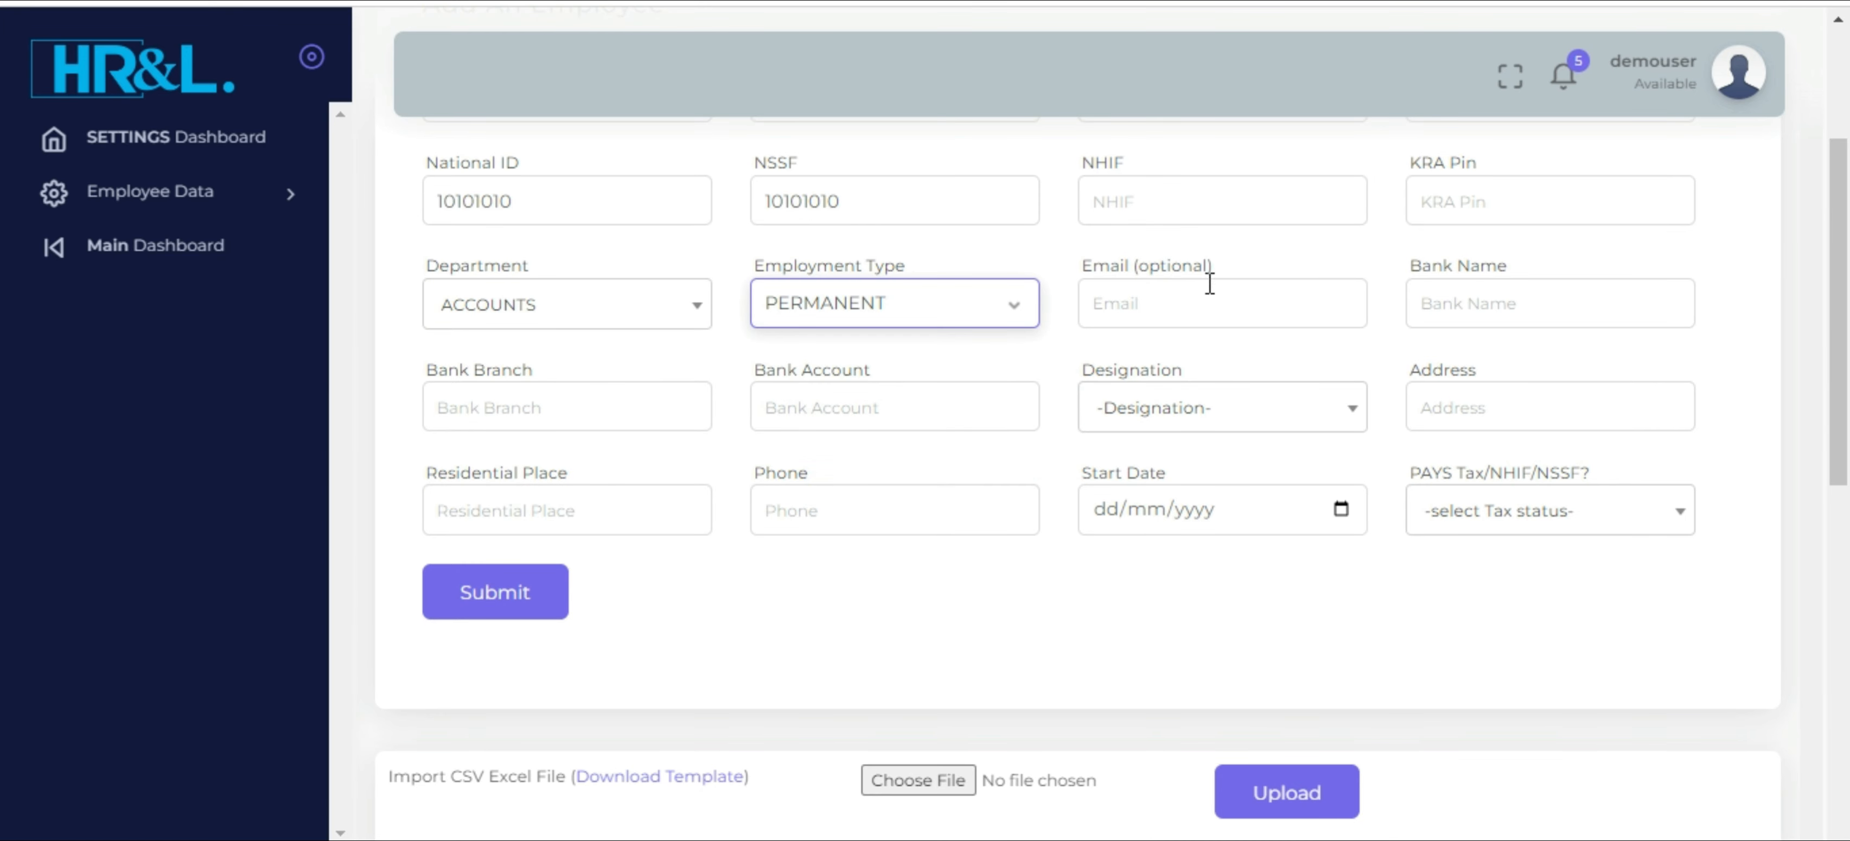
click(1149, 408)
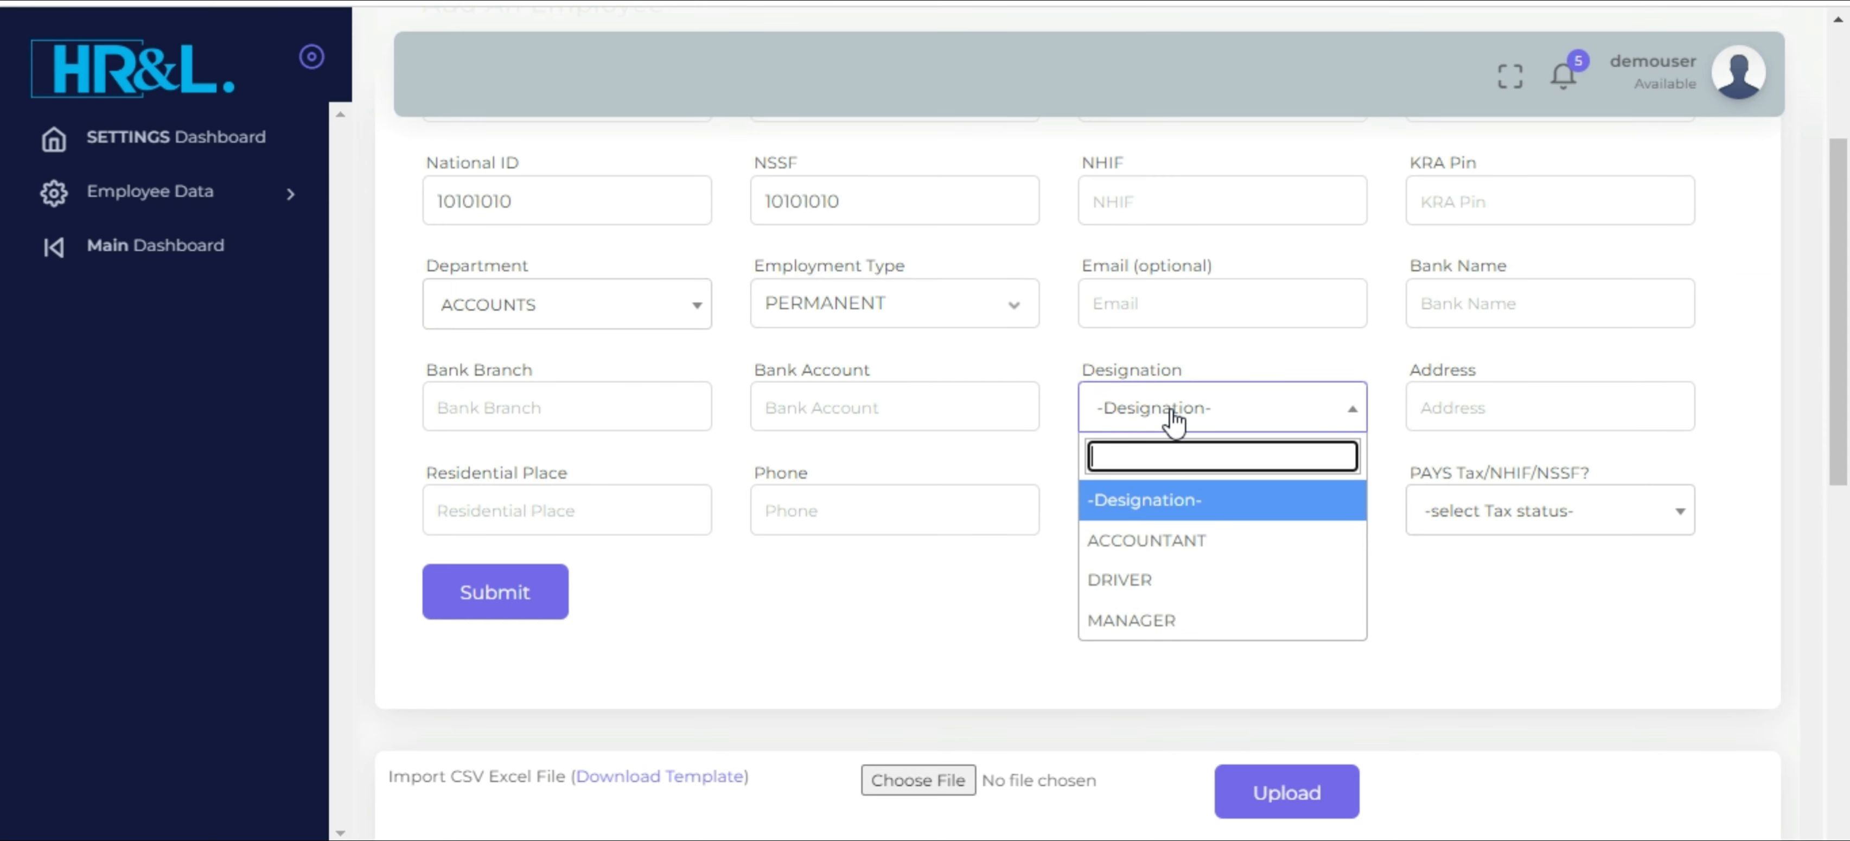
click(1158, 540)
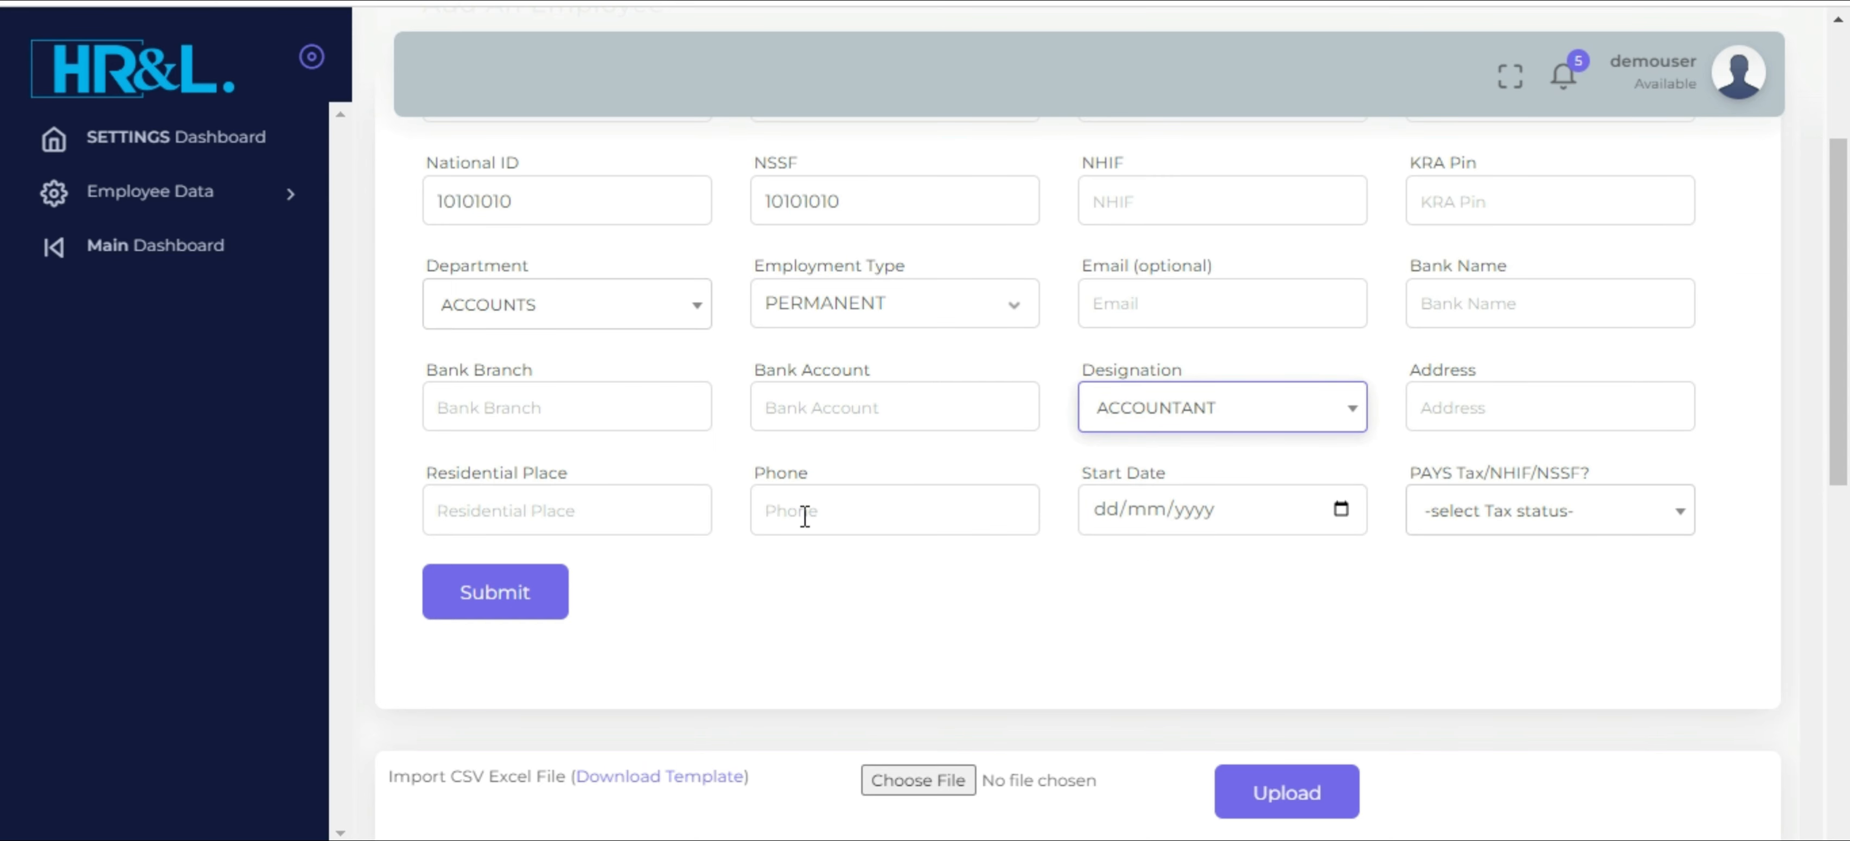
Set the employee's start date to 01/01/2024 and the PAYS Tax/NHIF/NSSF option to Yes
click(1343, 511)
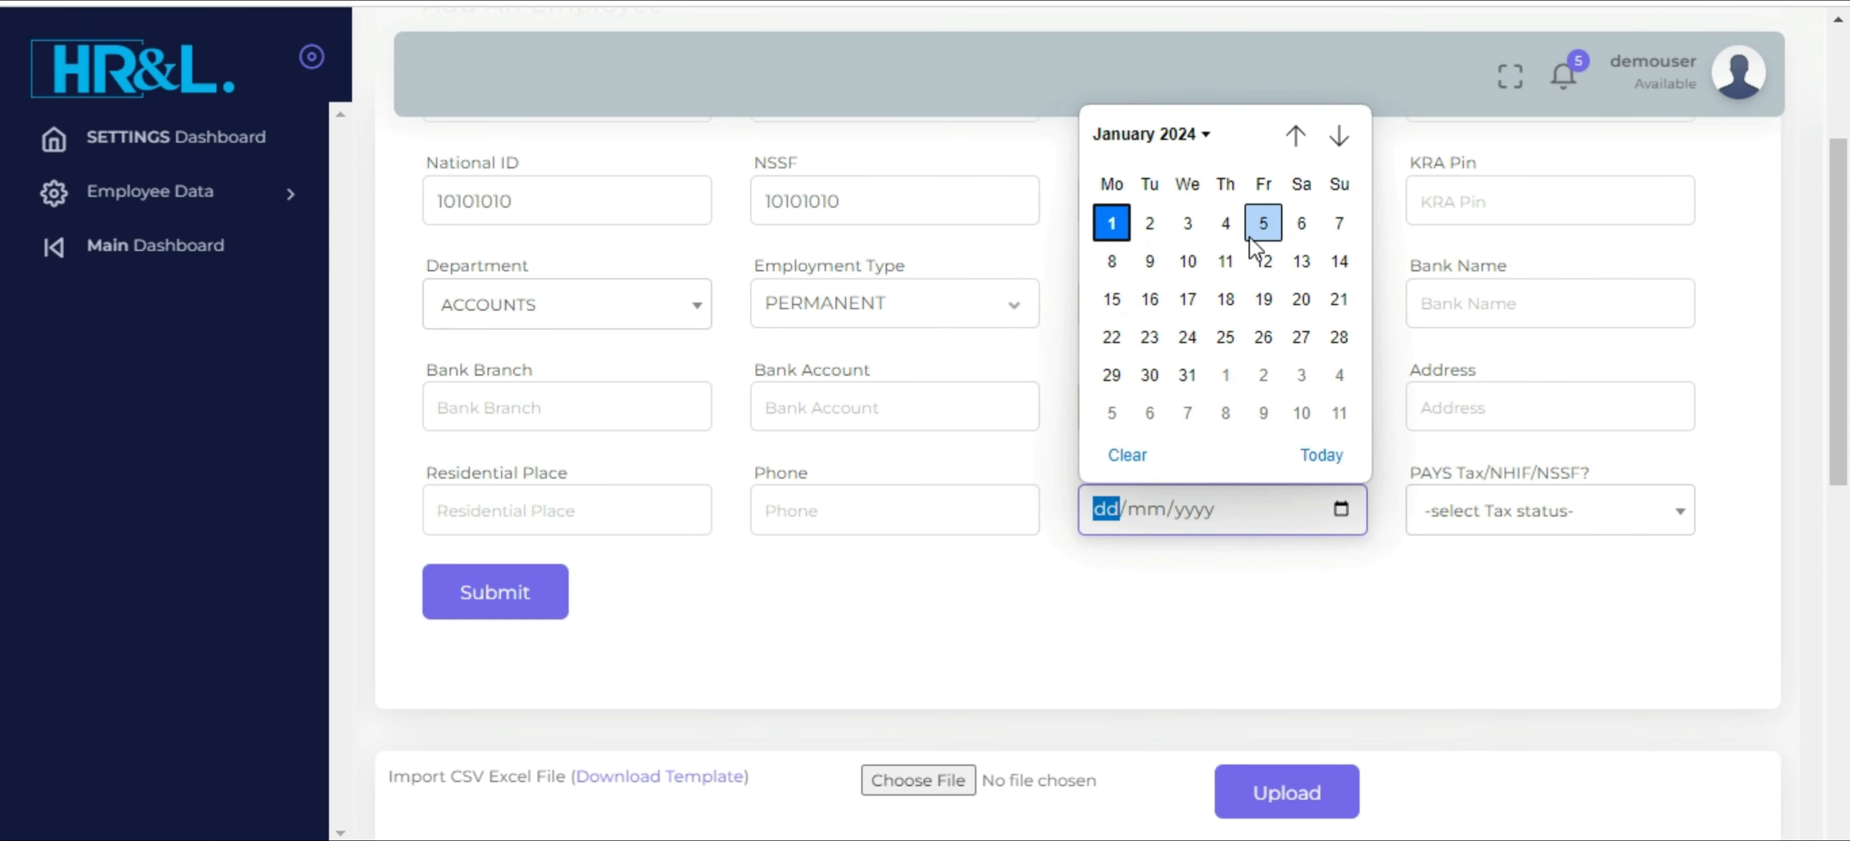
click(1111, 224)
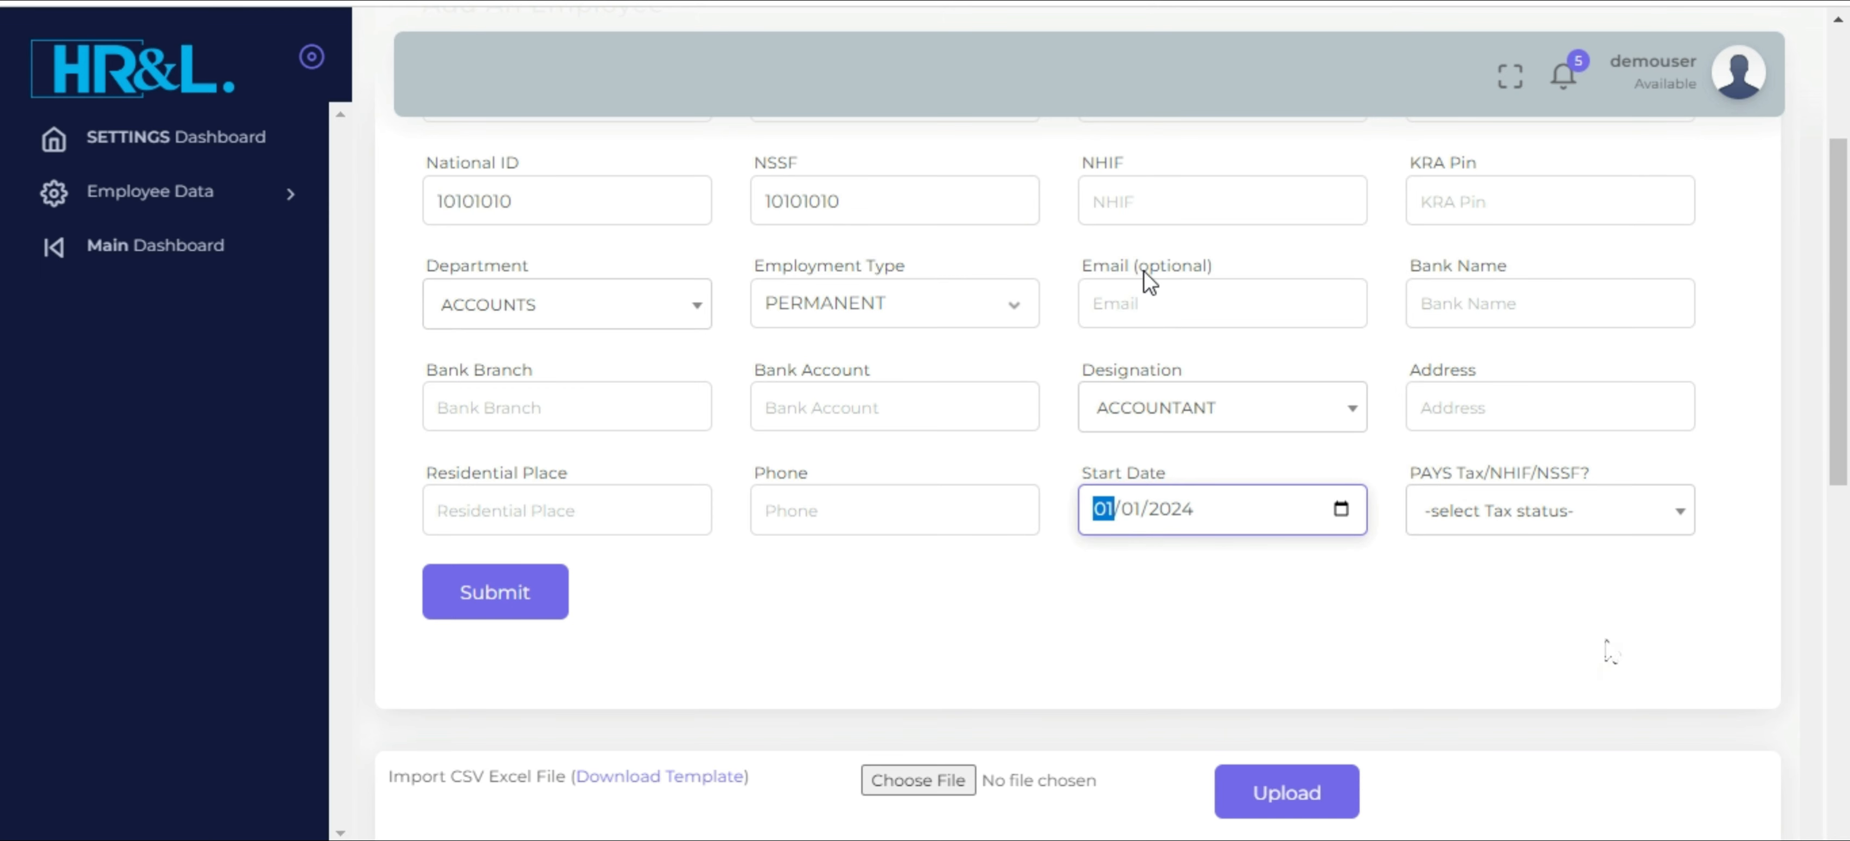
click(1619, 512)
click(1500, 644)
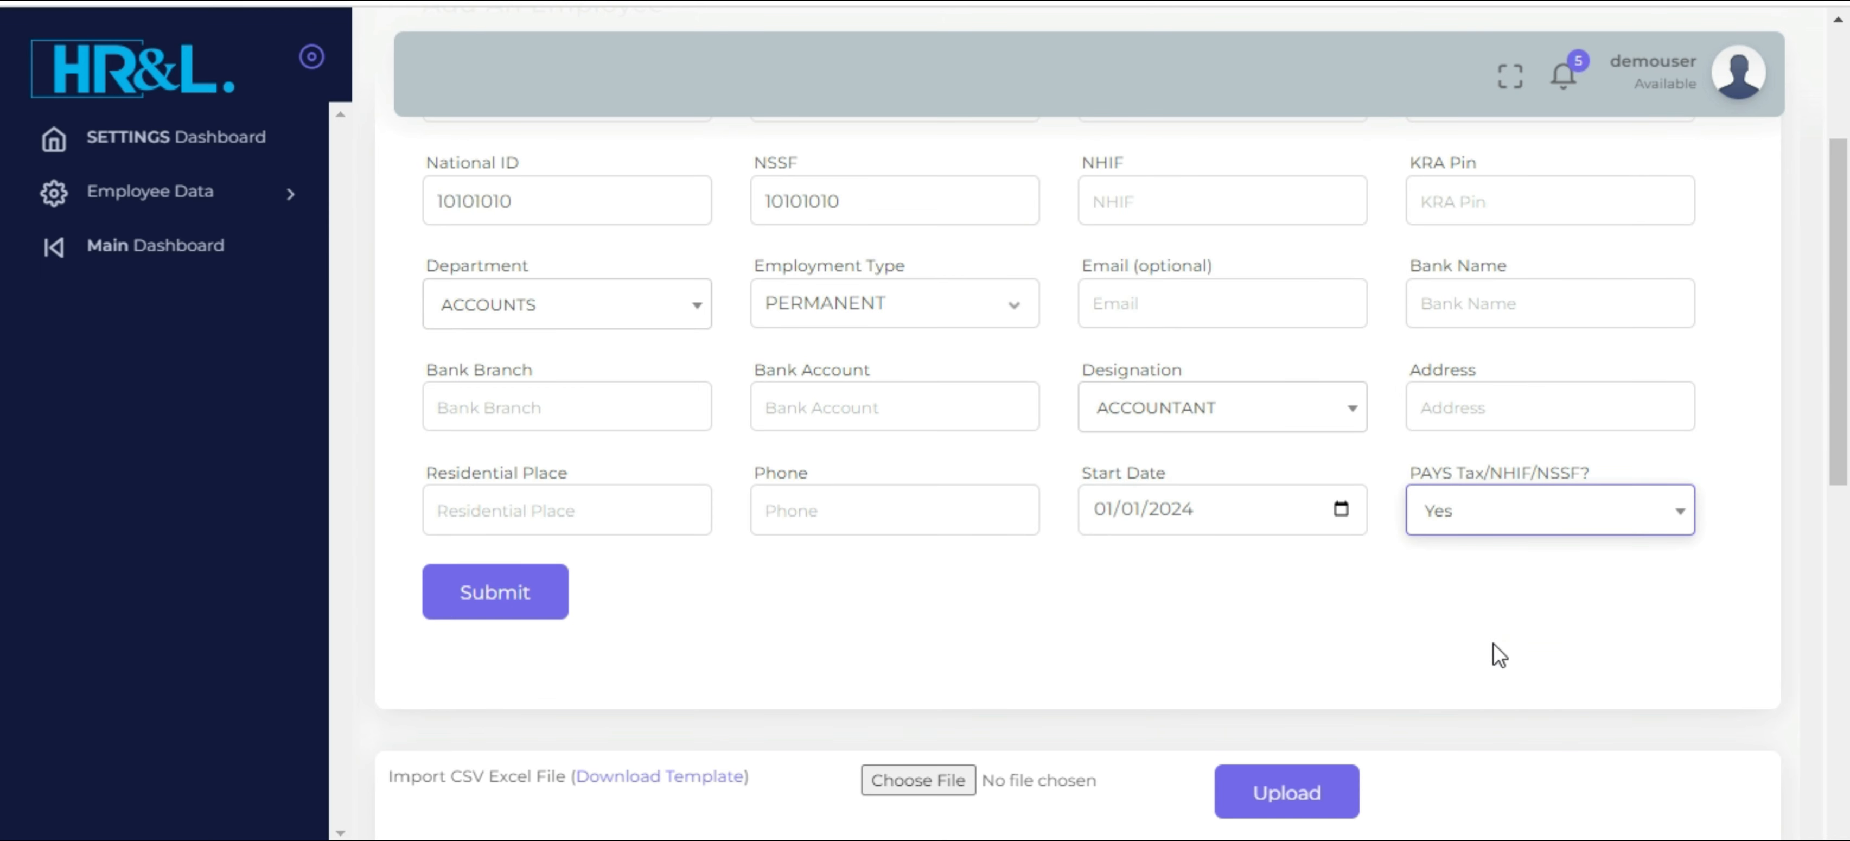
Submit the new employee's registration and check the new accountant's row in the Registered Employees list
click(487, 603)
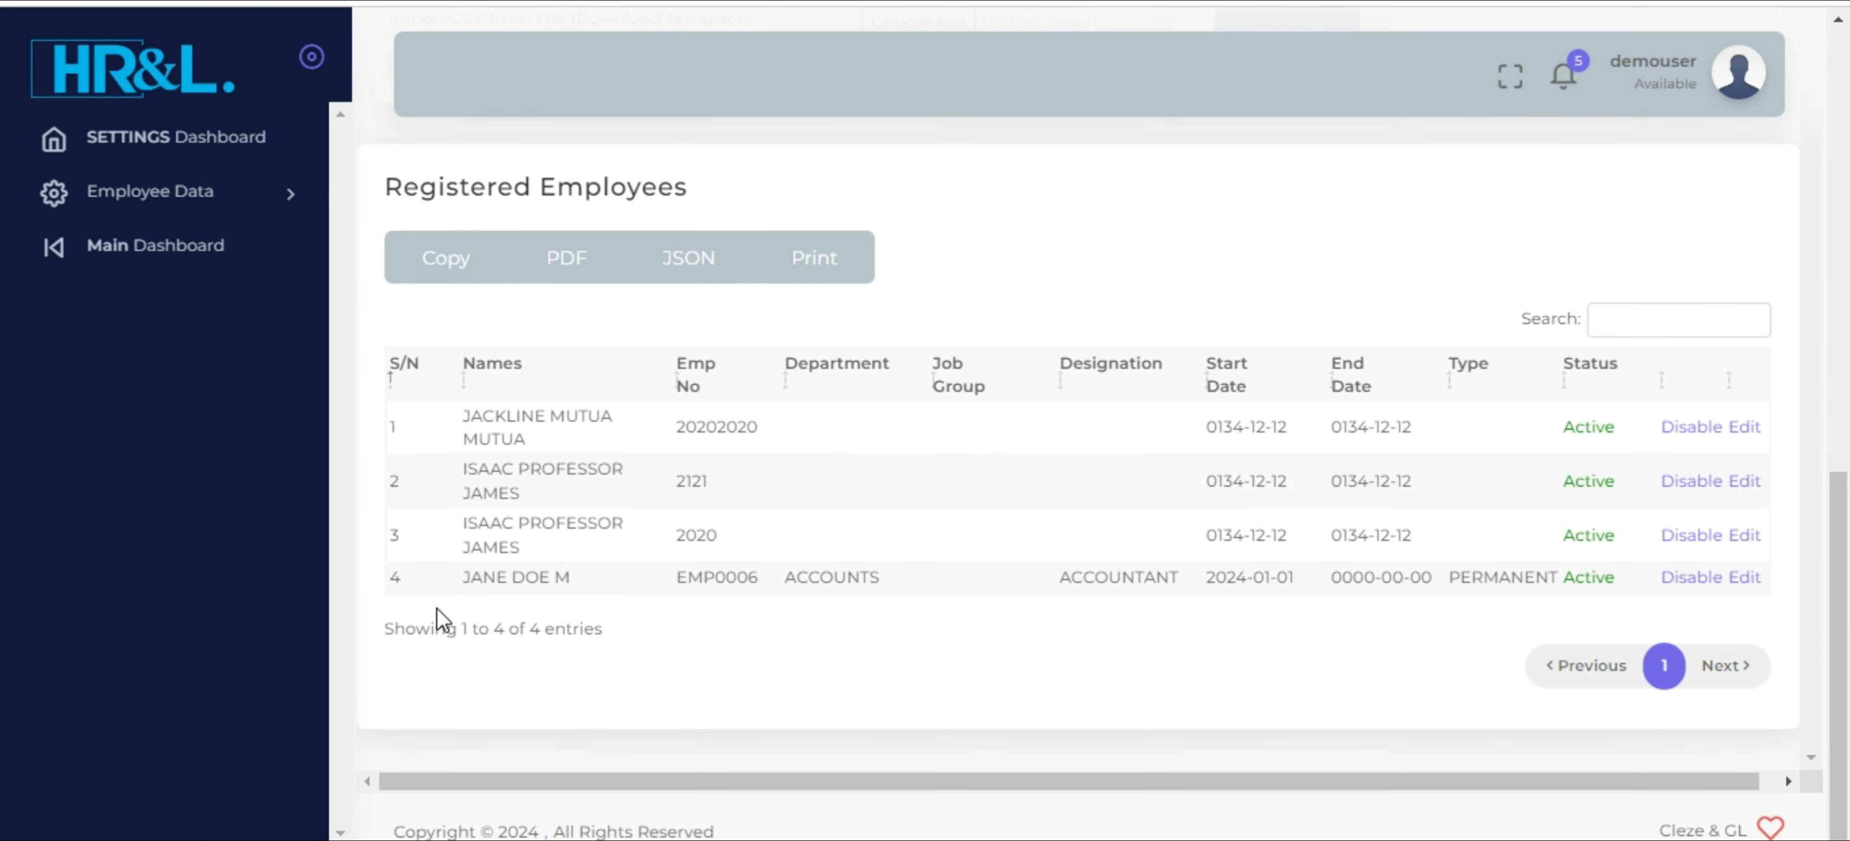
drag(470, 577, 1115, 582)
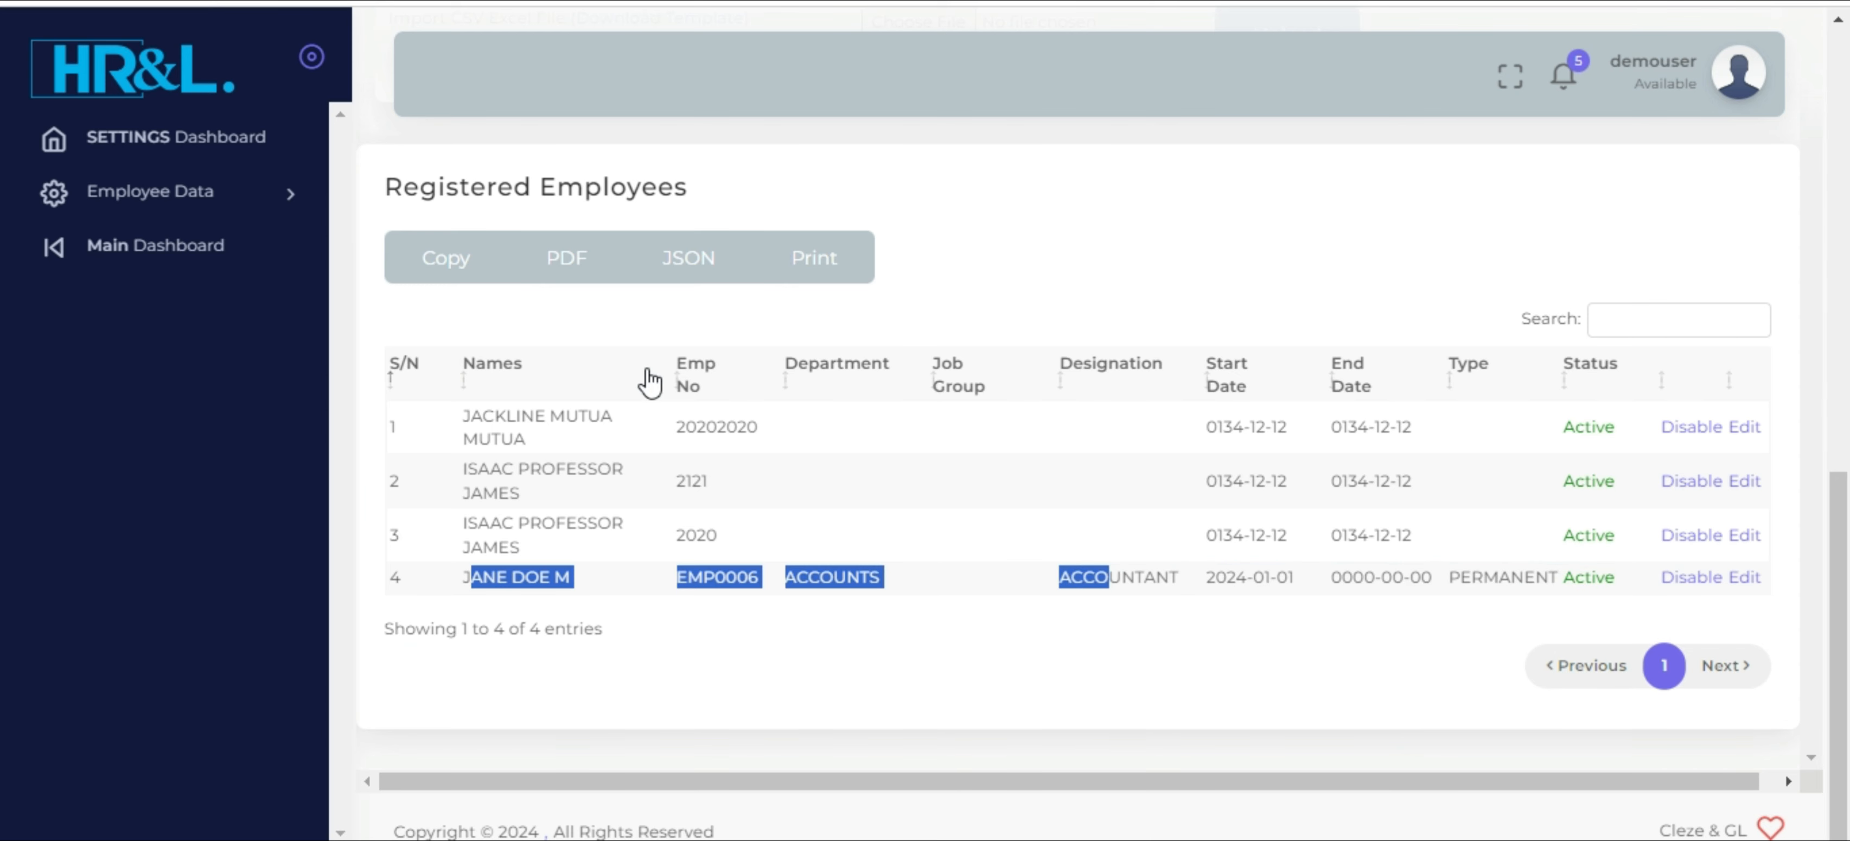
triple_click(487, 578)
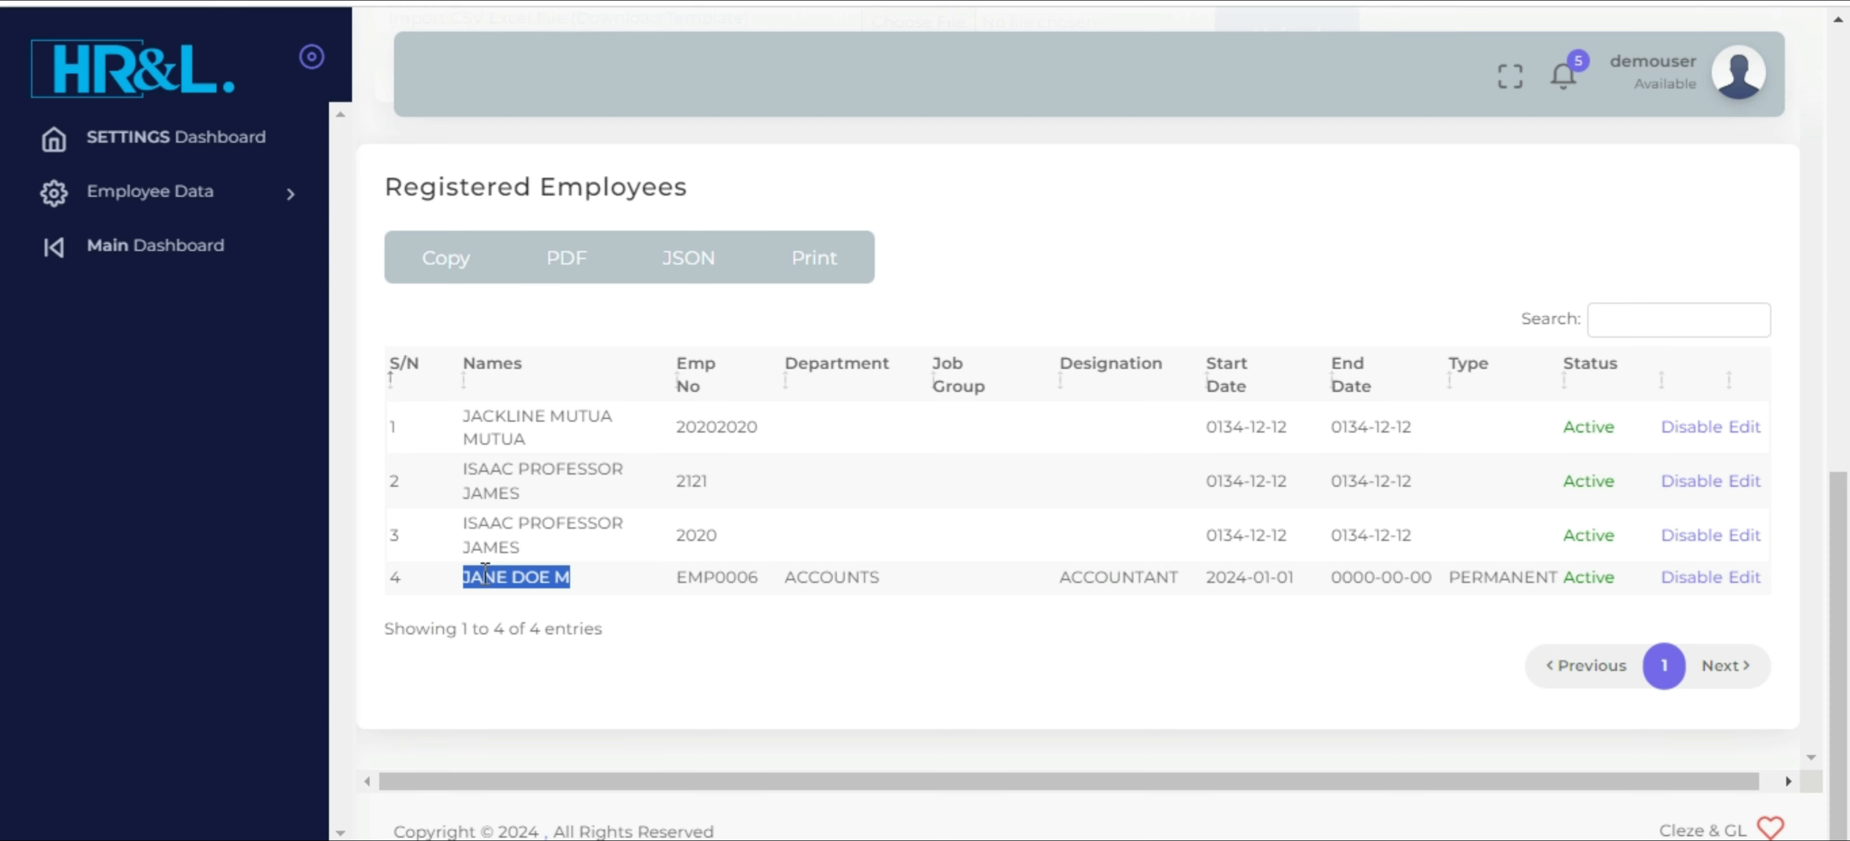
Leave the Settings module for the main dashboard and open the Main Branch's HRM Payroll module
click(155, 245)
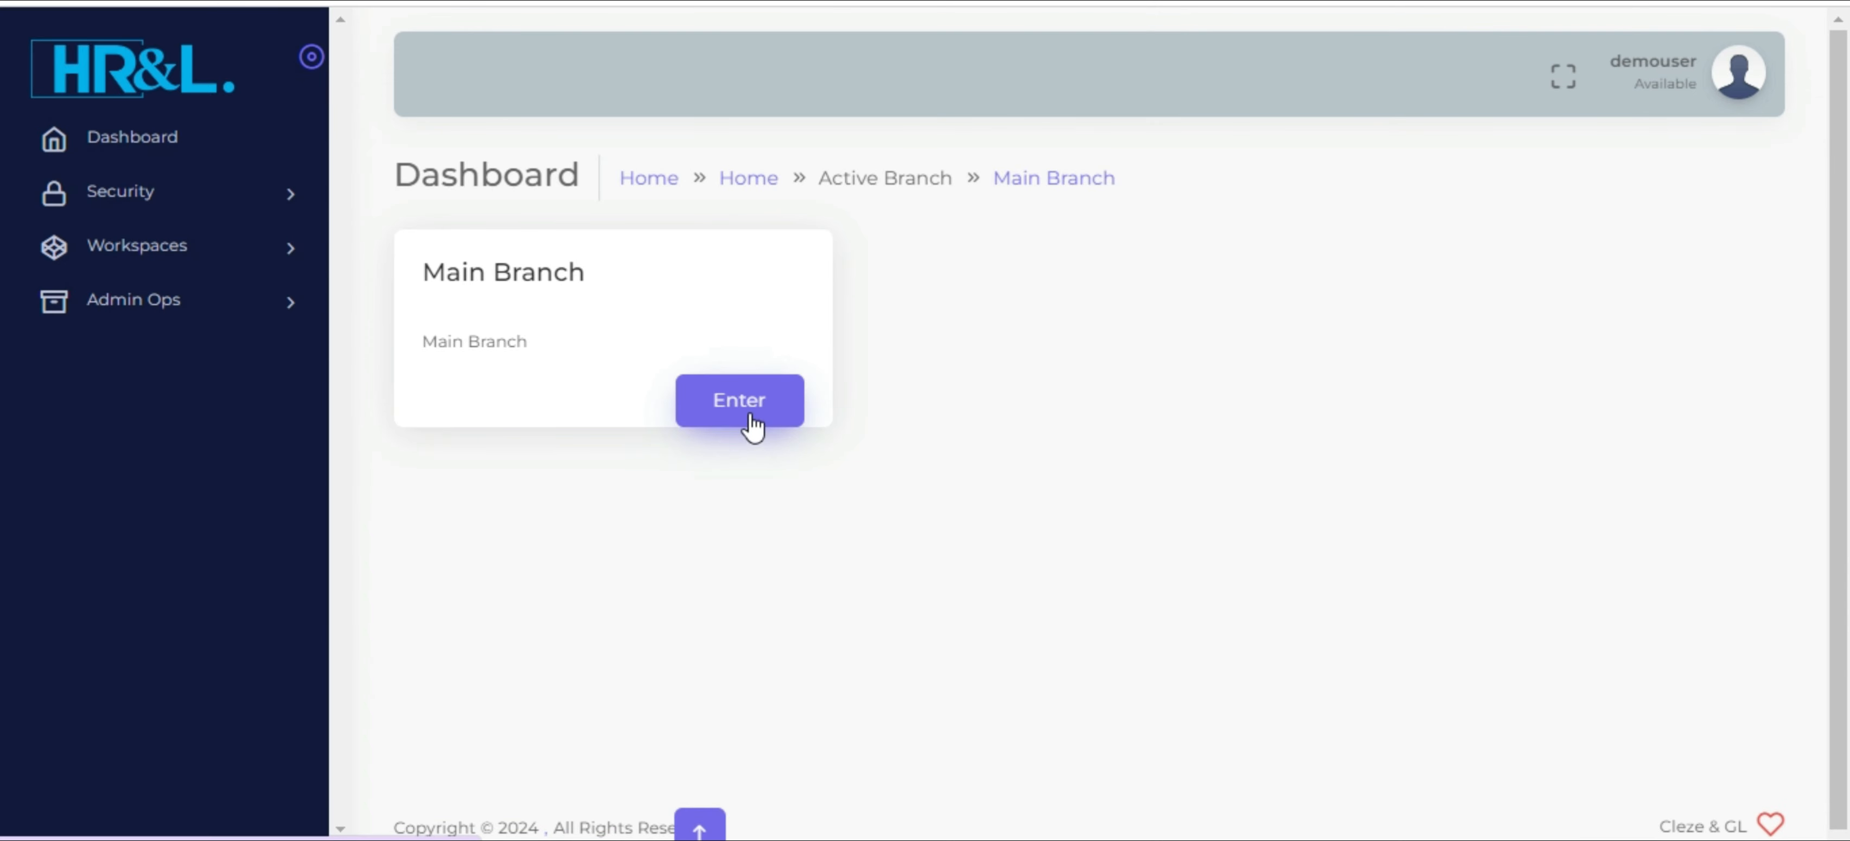
click(740, 402)
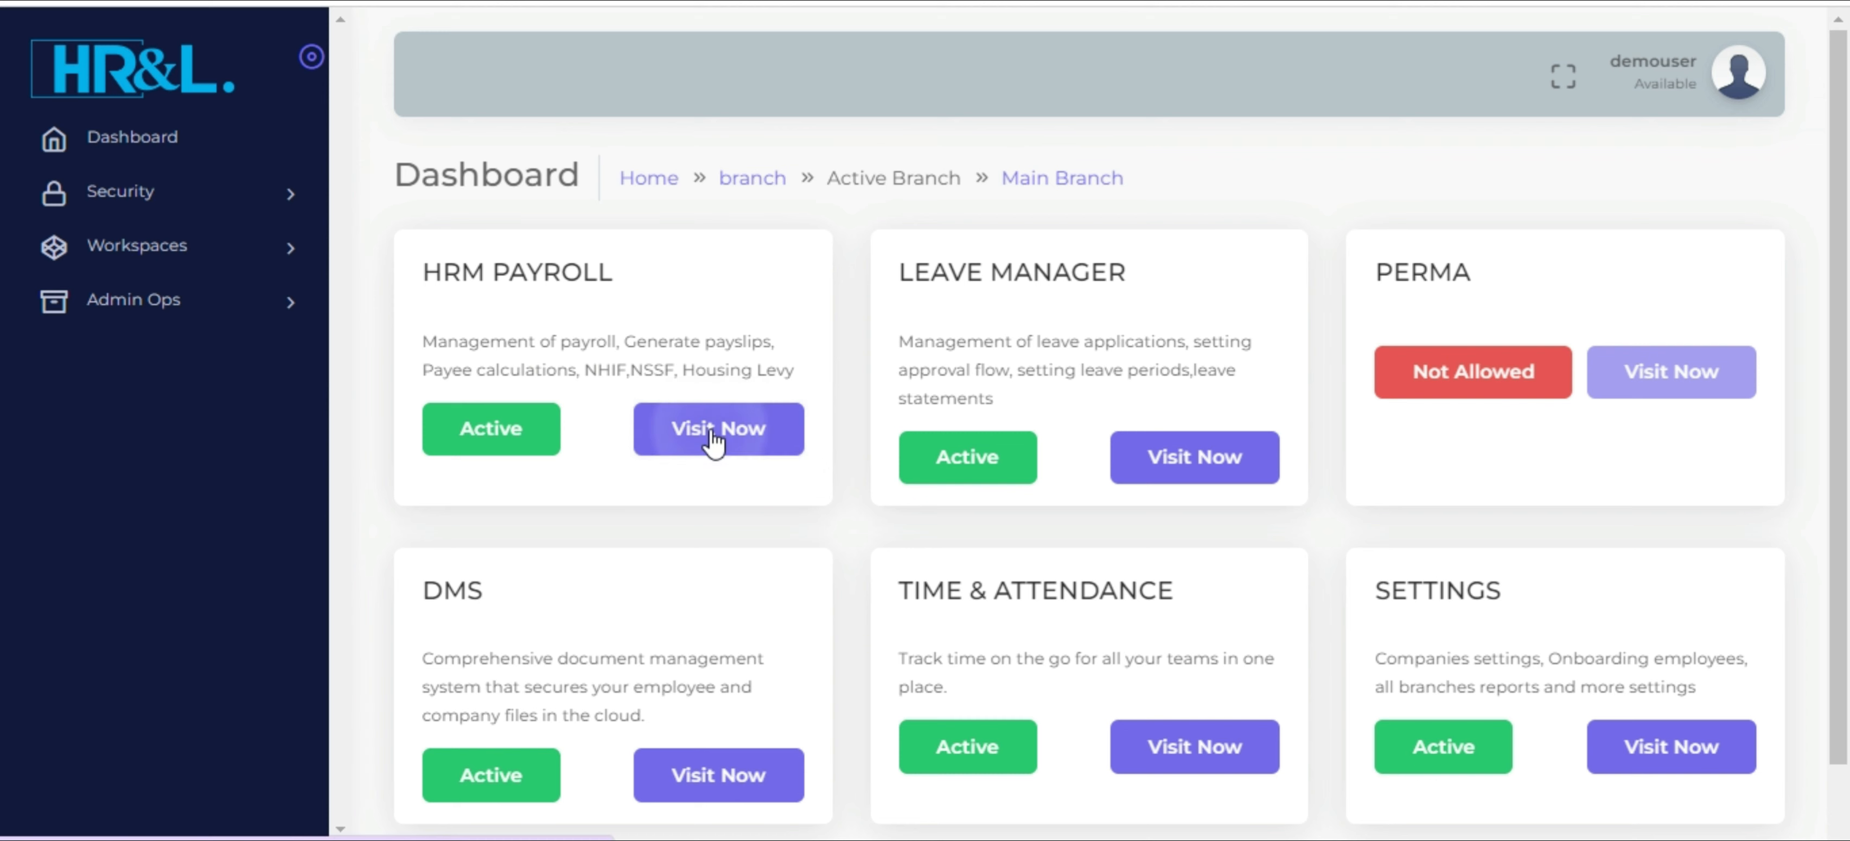
click(713, 440)
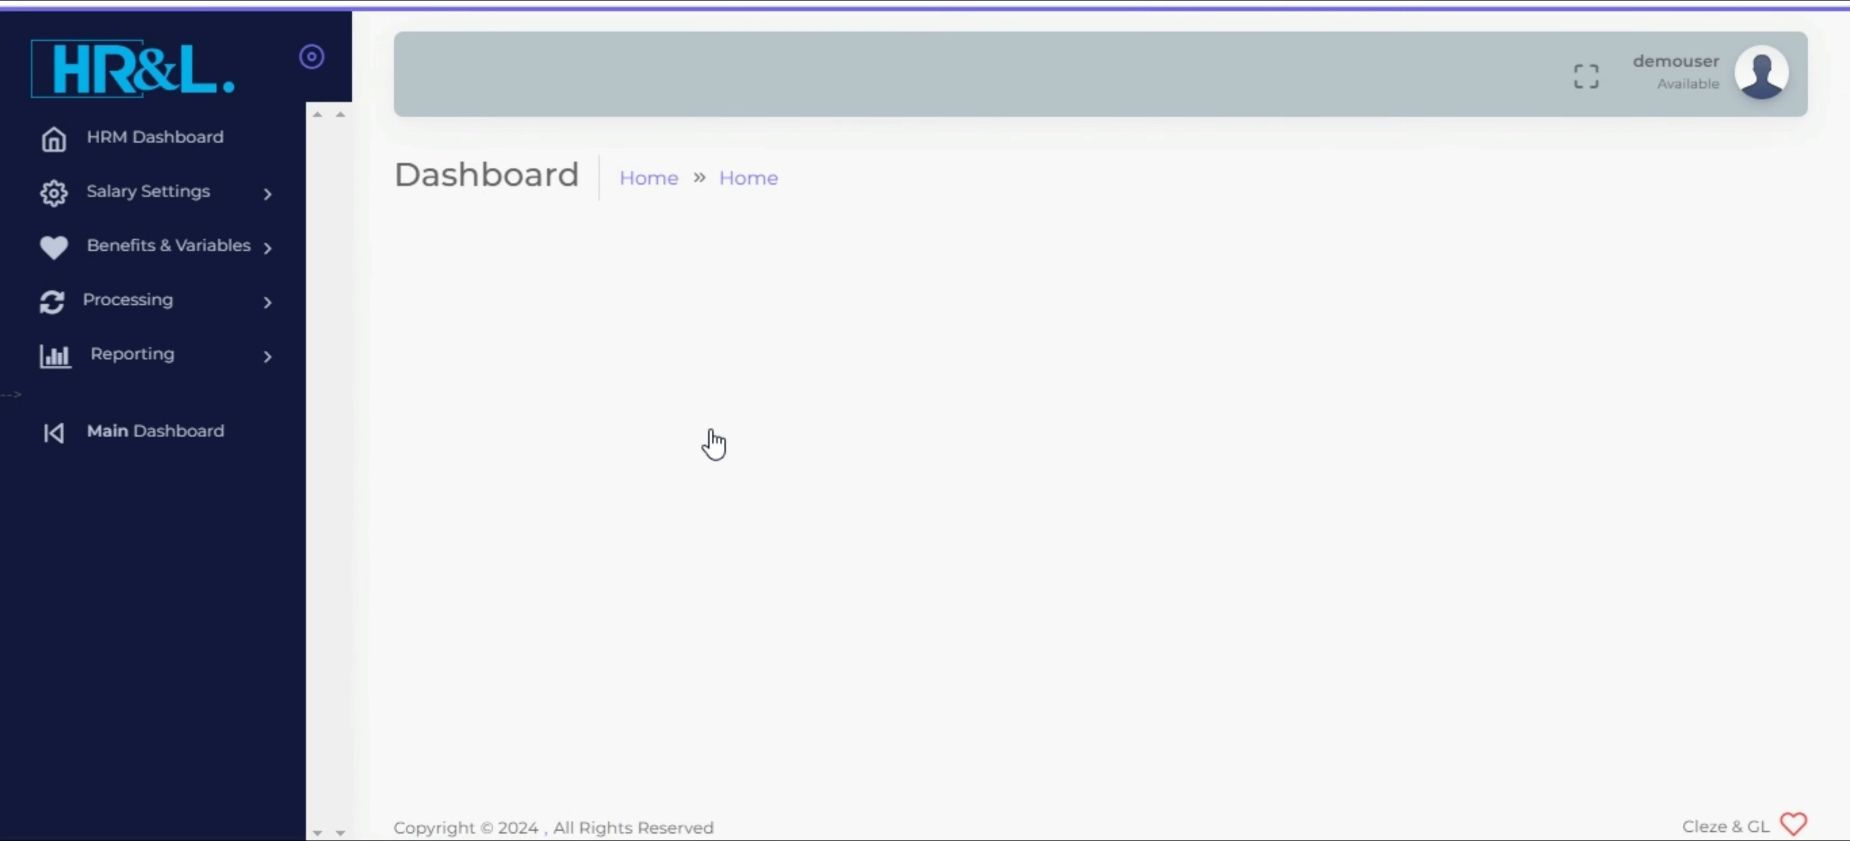
Set the new accountant's basic salary to 156000 in the Set Salary table and save the update
click(241, 199)
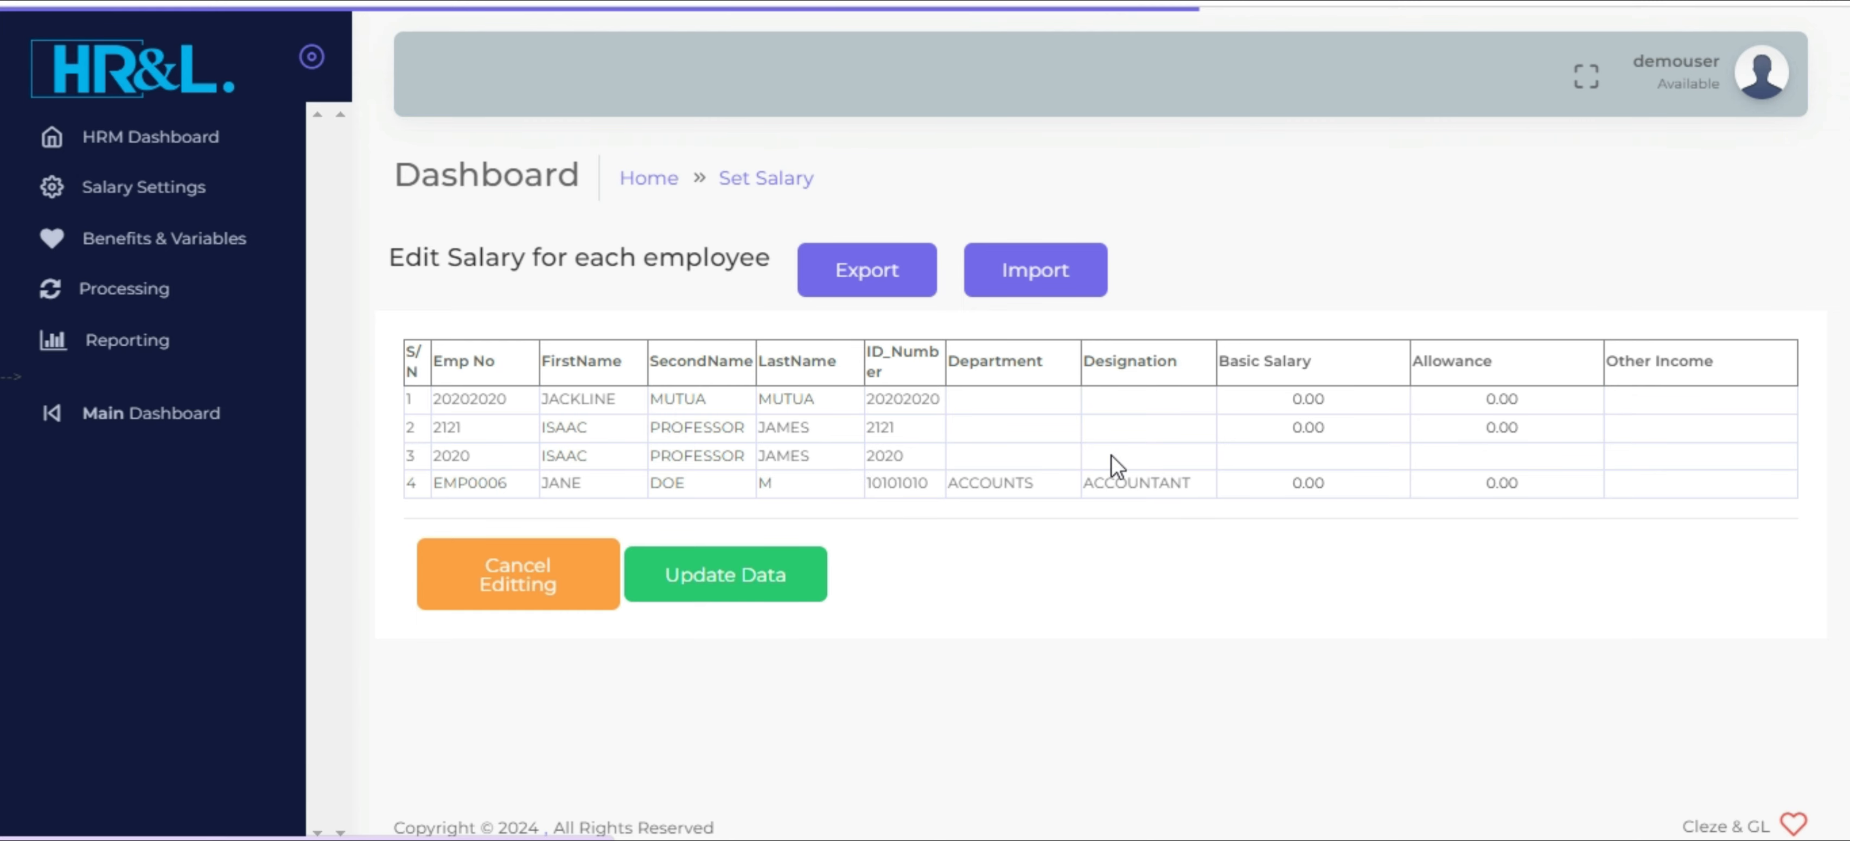
click(1309, 483)
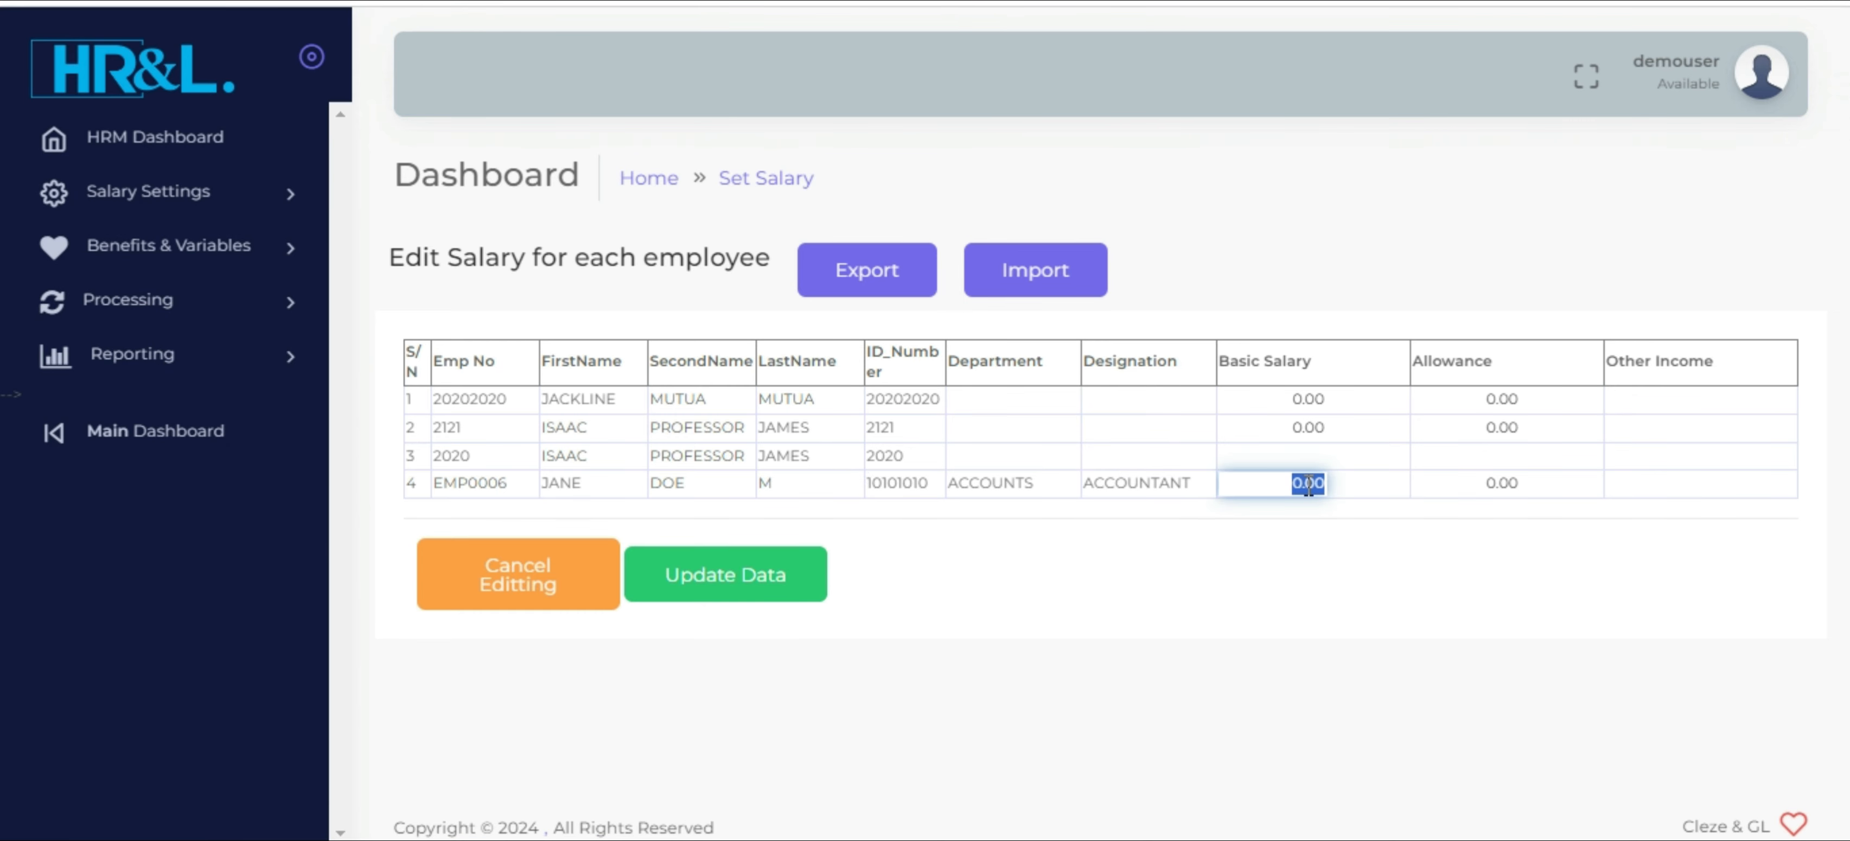
text(156000)
click(719, 576)
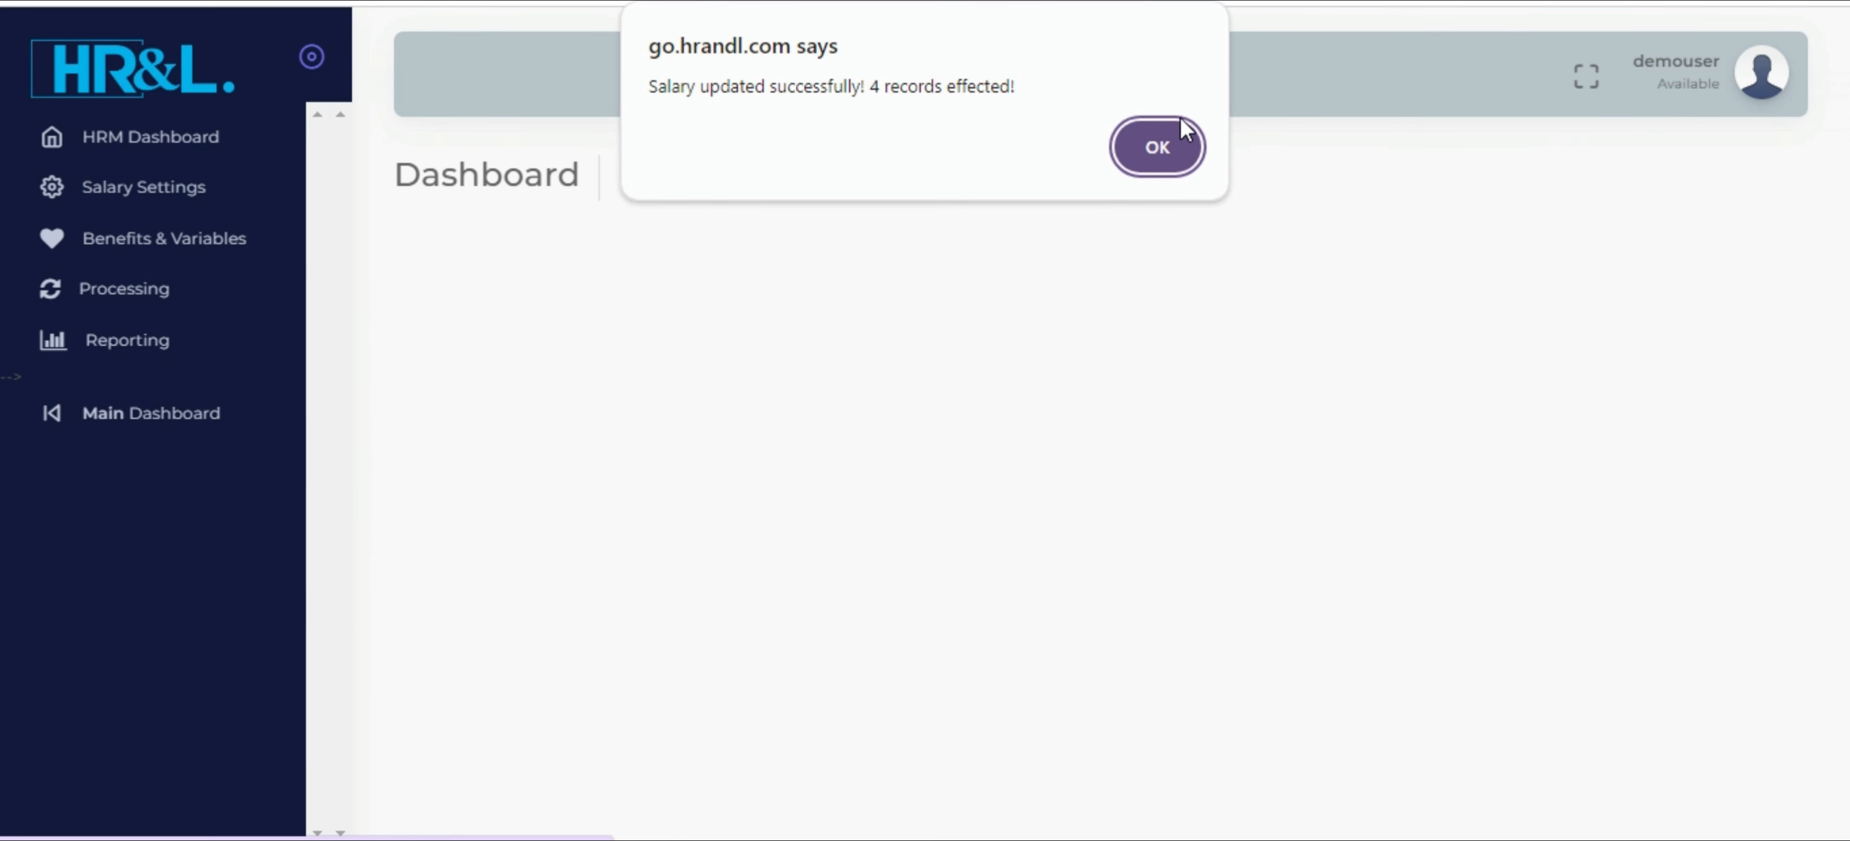
click(1157, 148)
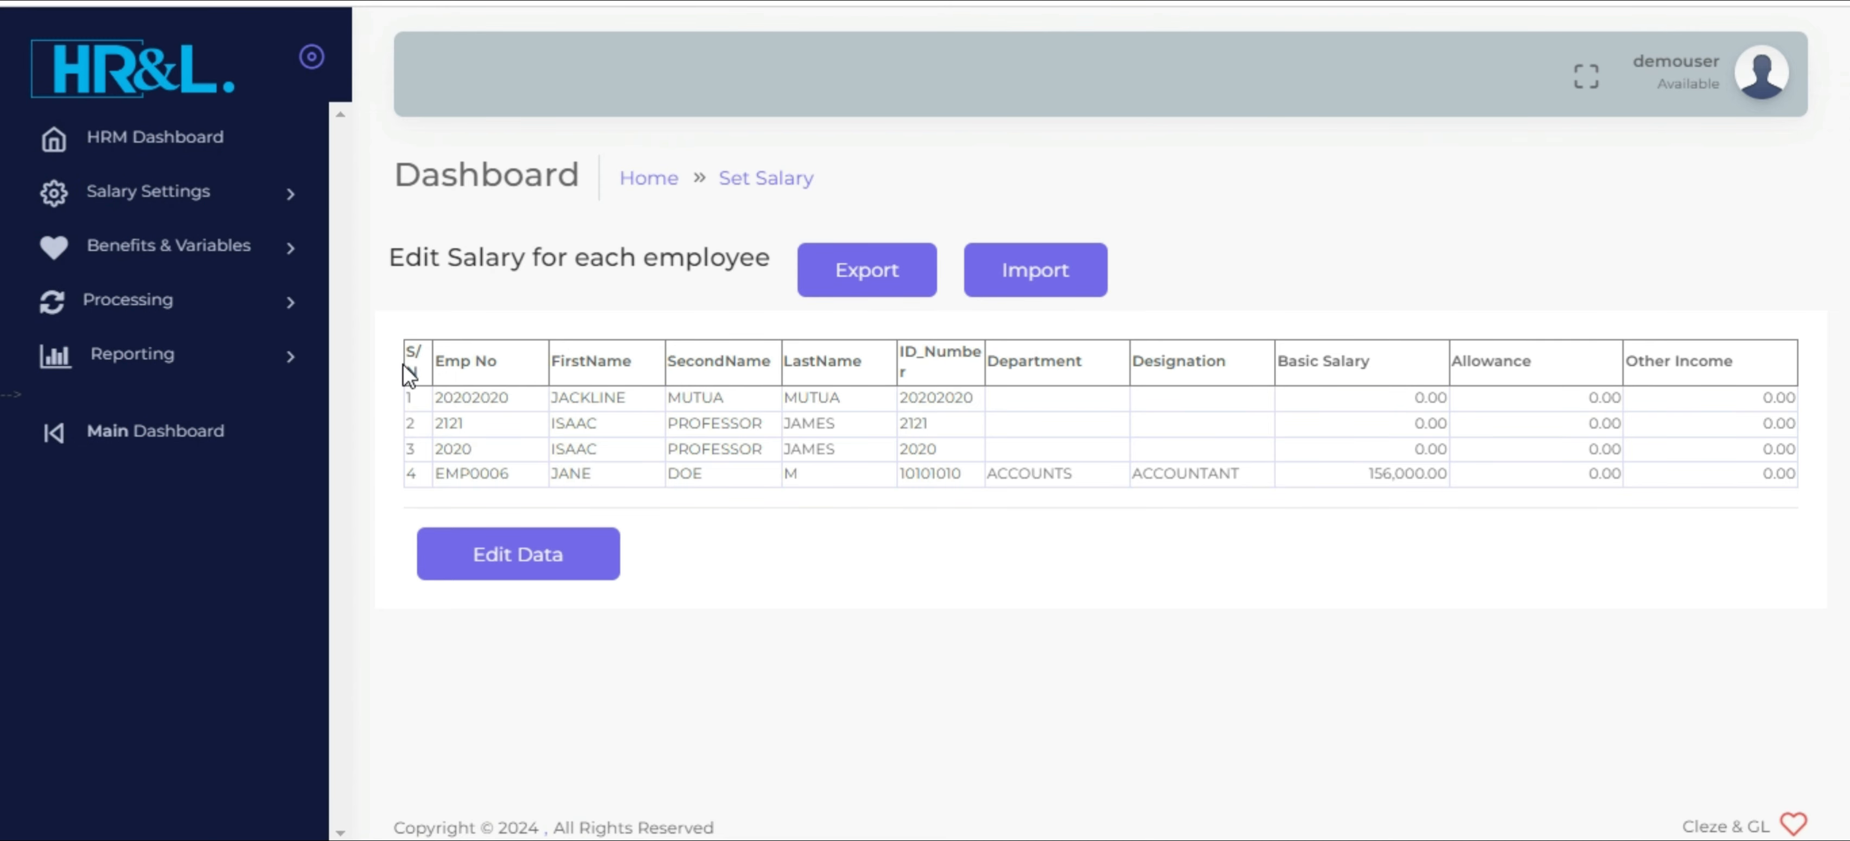
Deactivate the first employee in the Manage Payroll list and confirm the status change
click(208, 196)
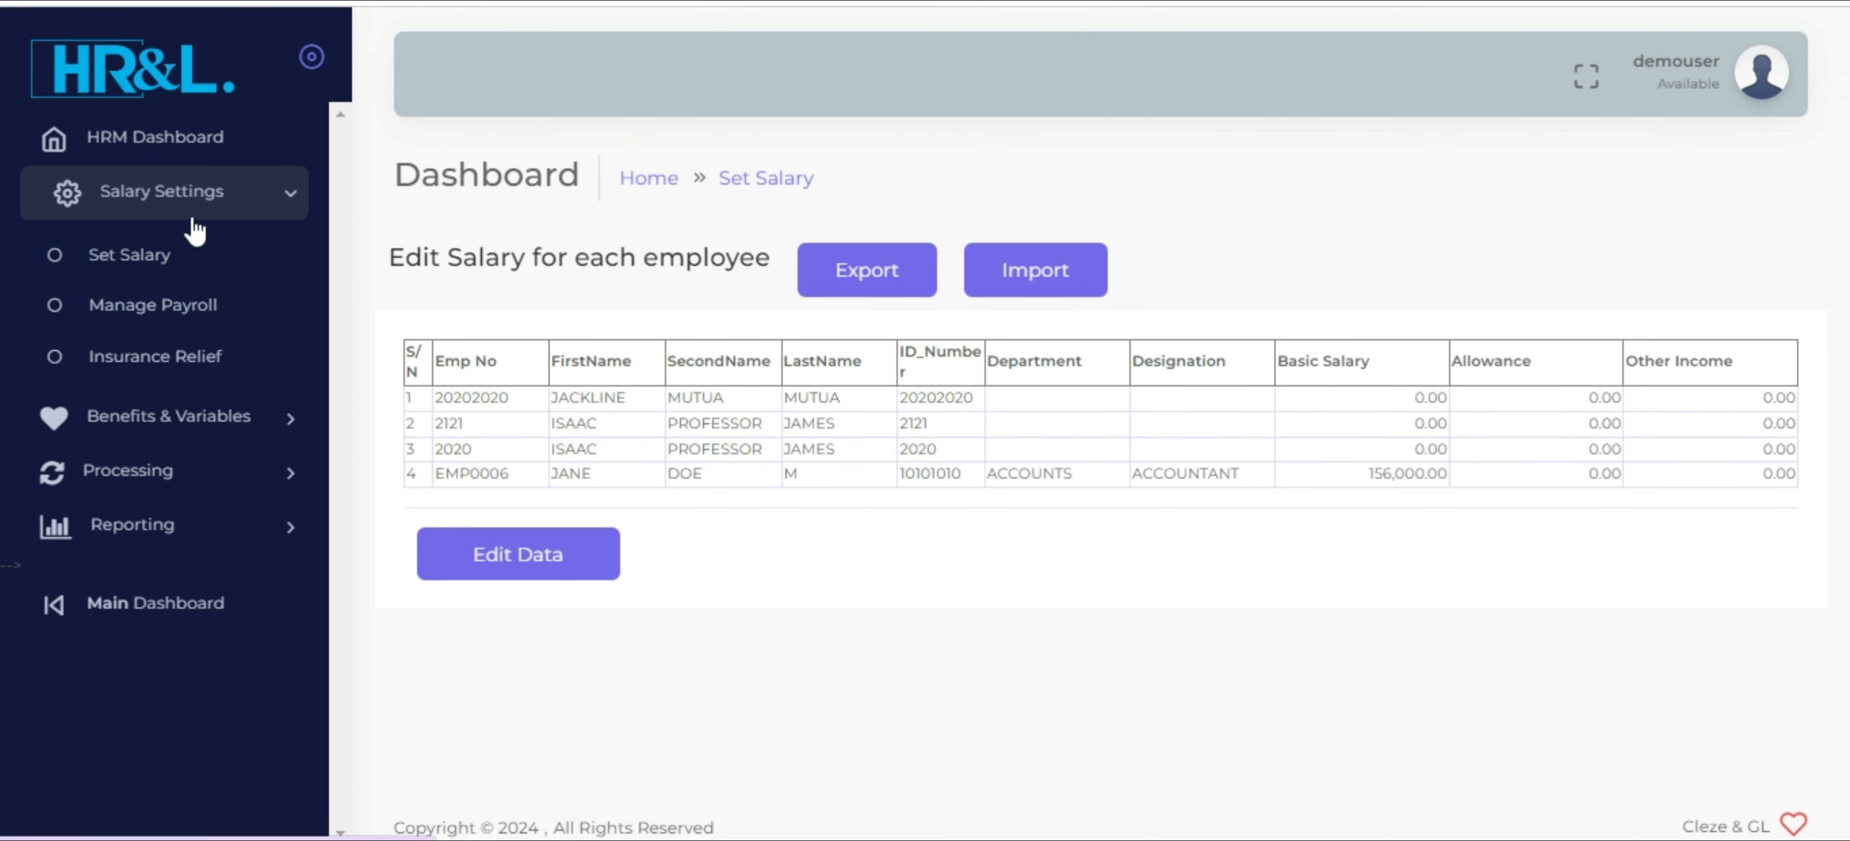
click(169, 310)
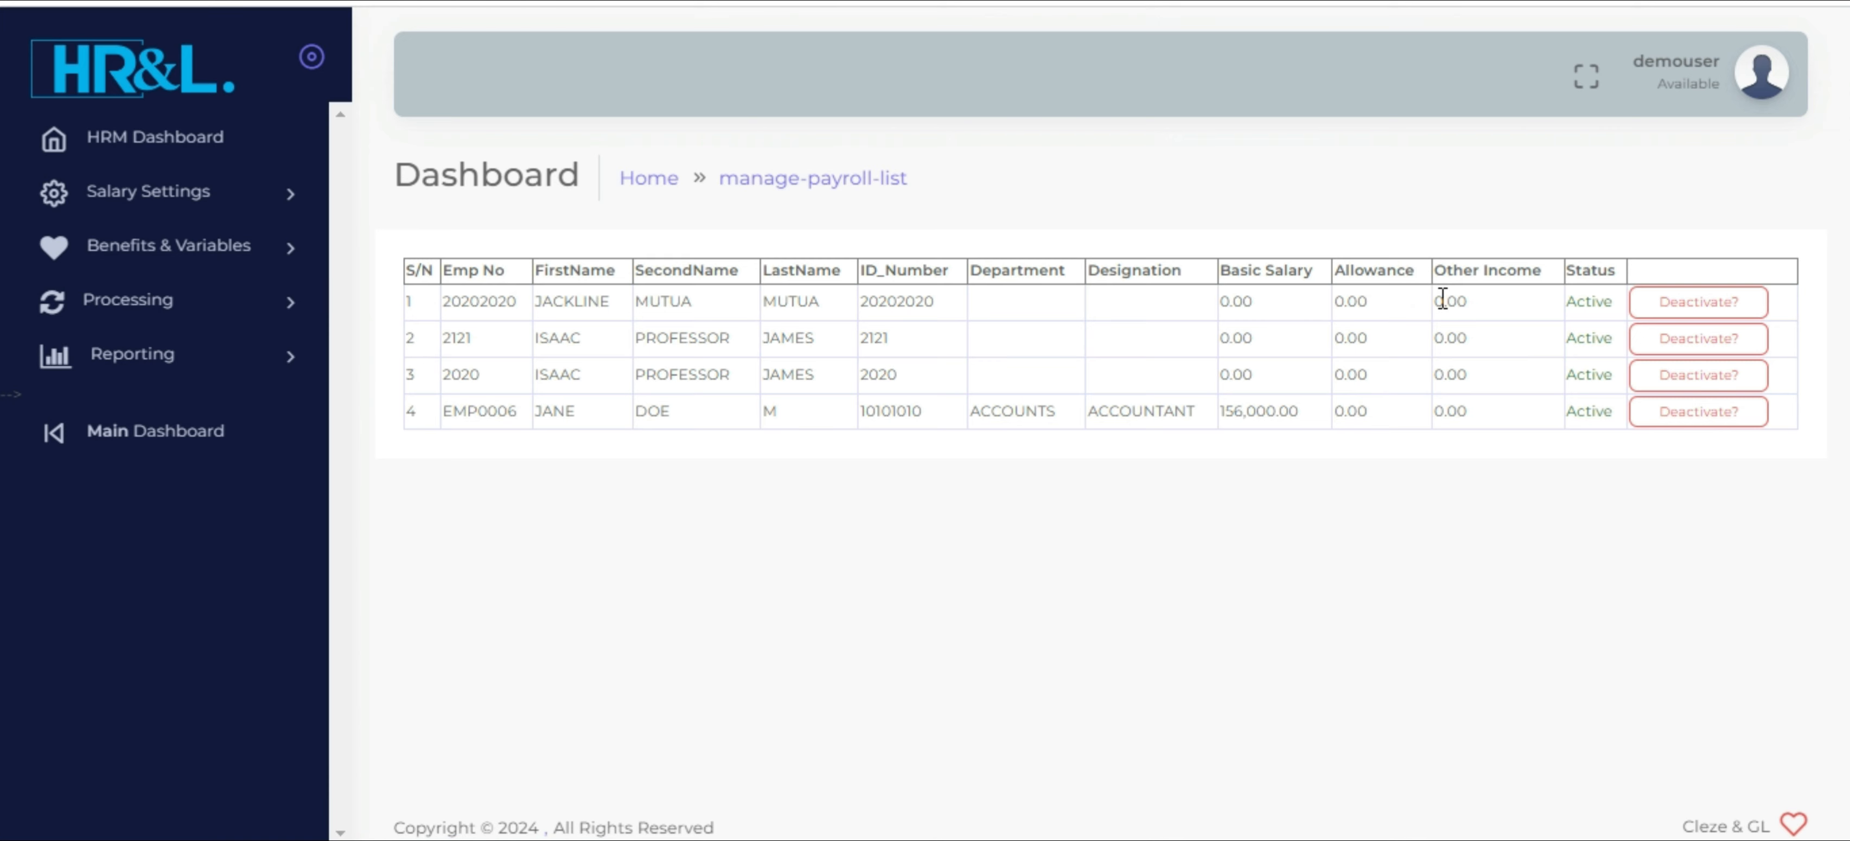
click(1690, 304)
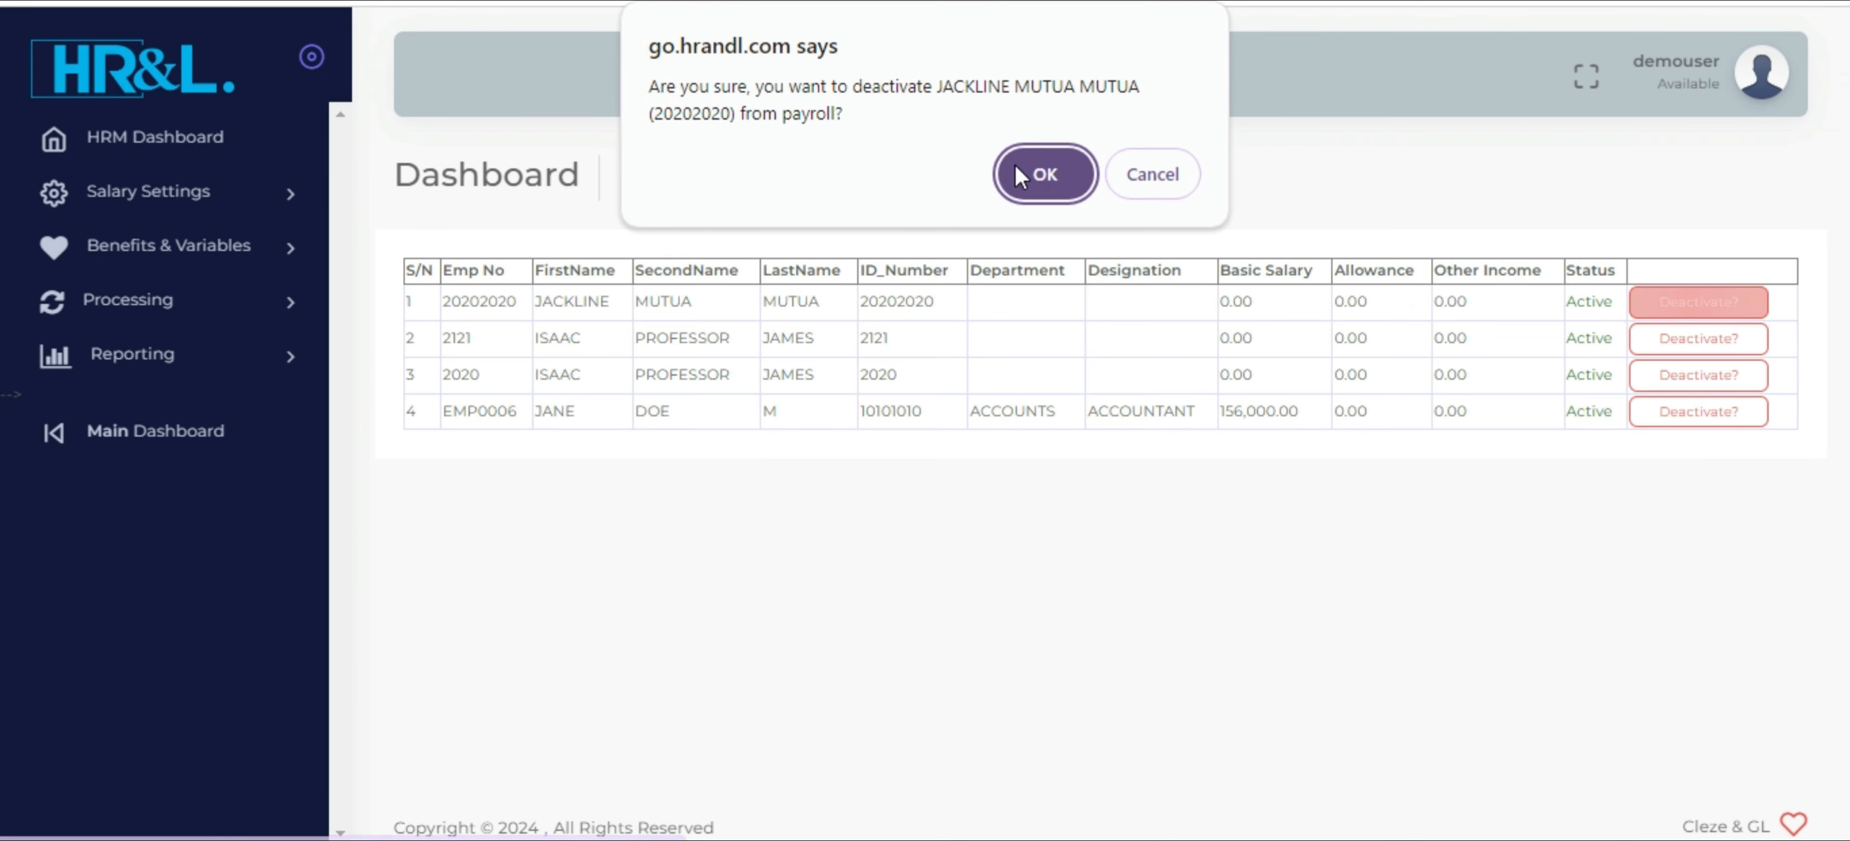
click(1041, 174)
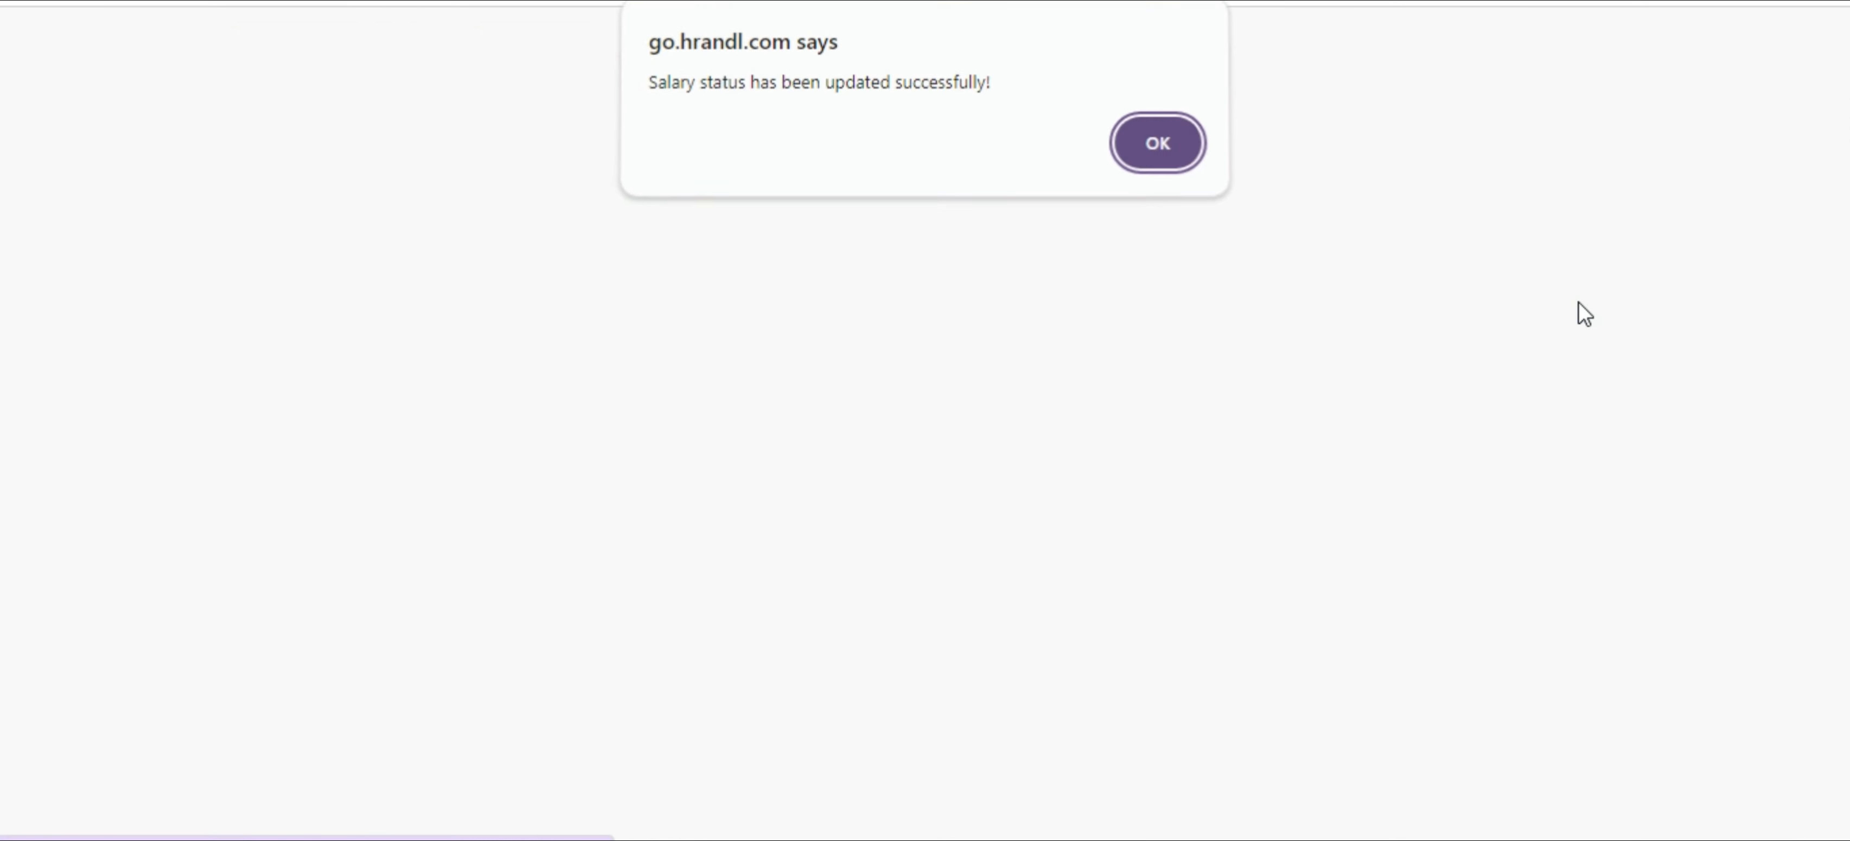
click(1158, 151)
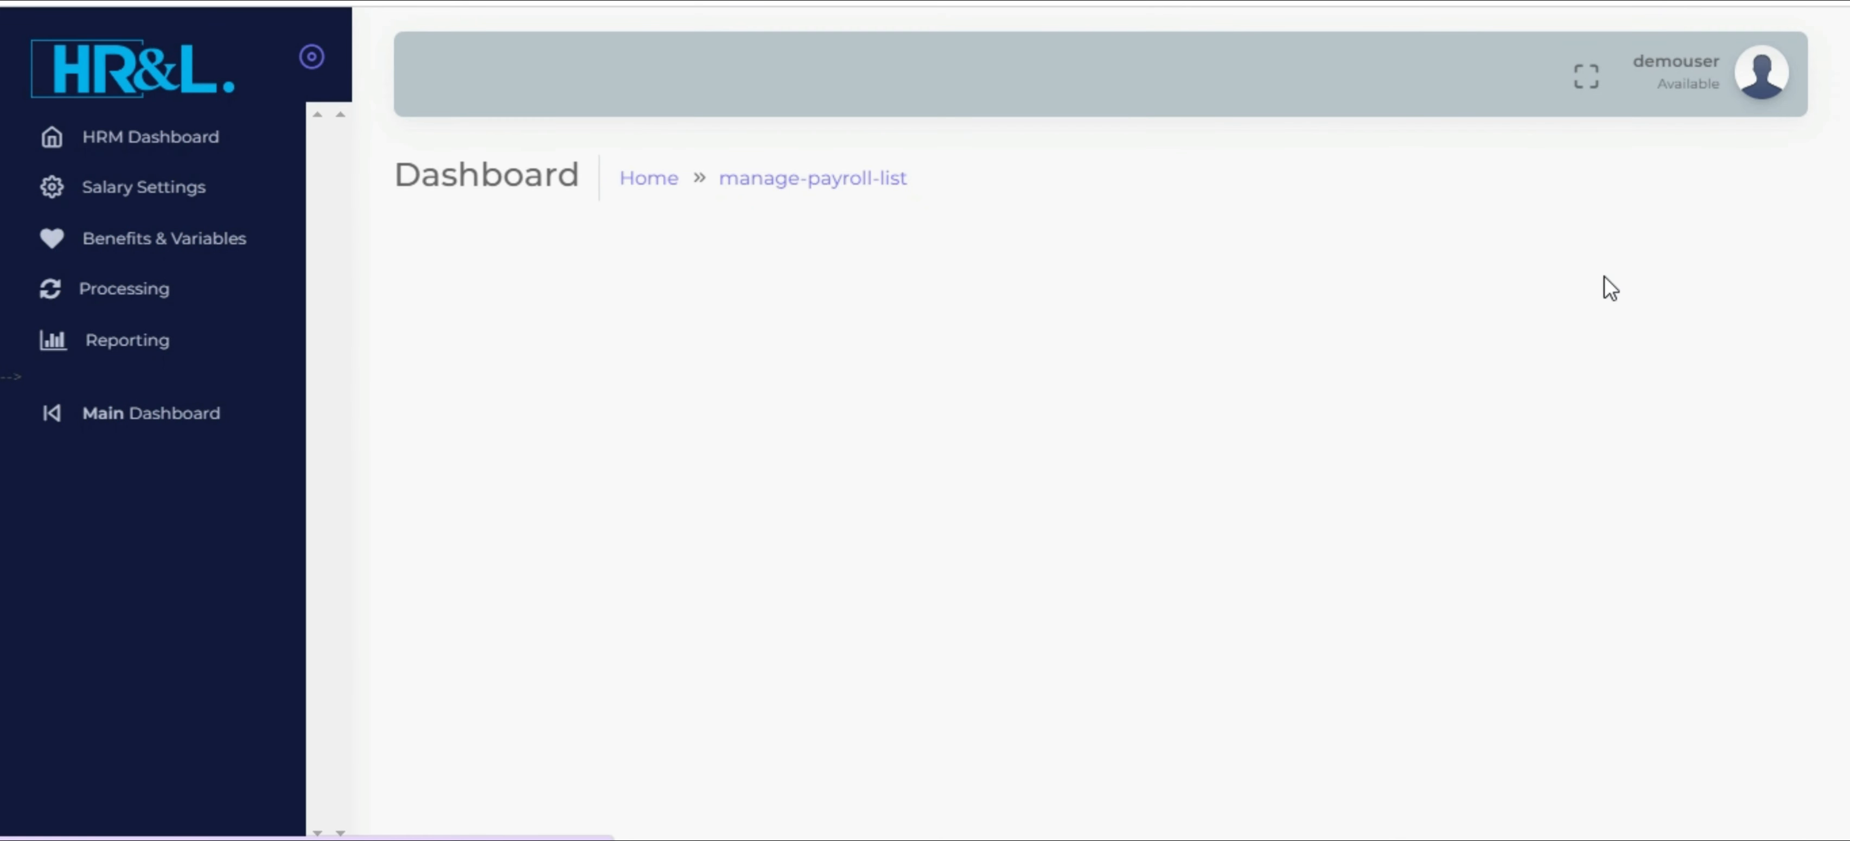
Deactivate the second and third employees from payroll, leaving the new accountant's entry active
click(1665, 341)
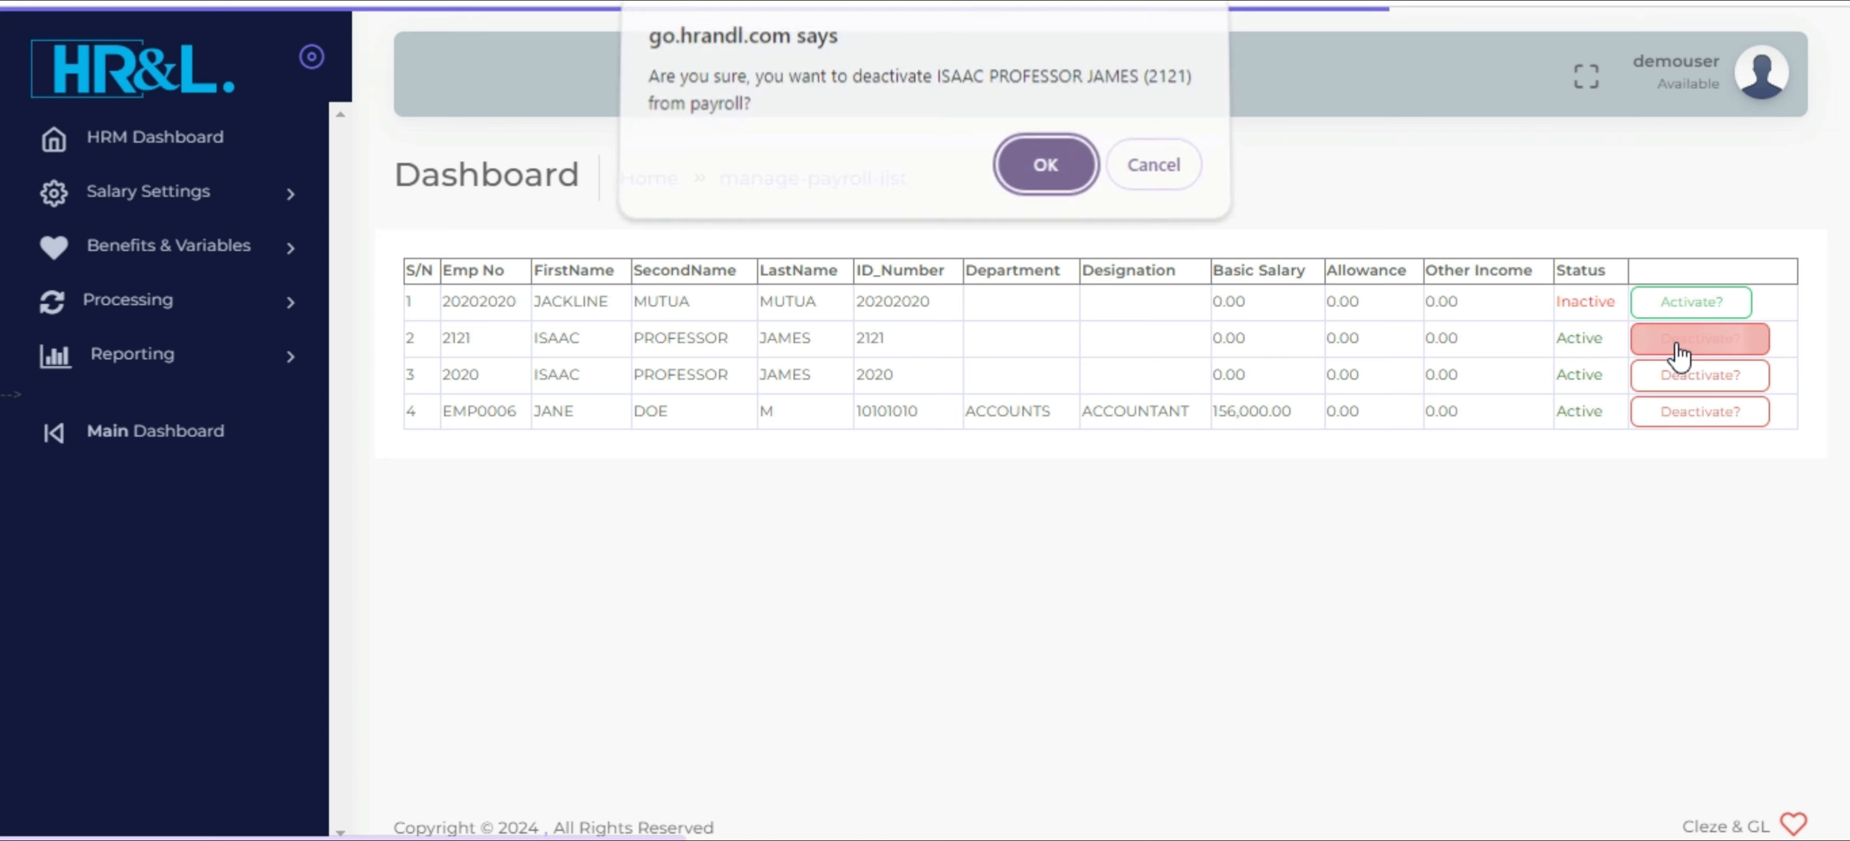
click(1045, 188)
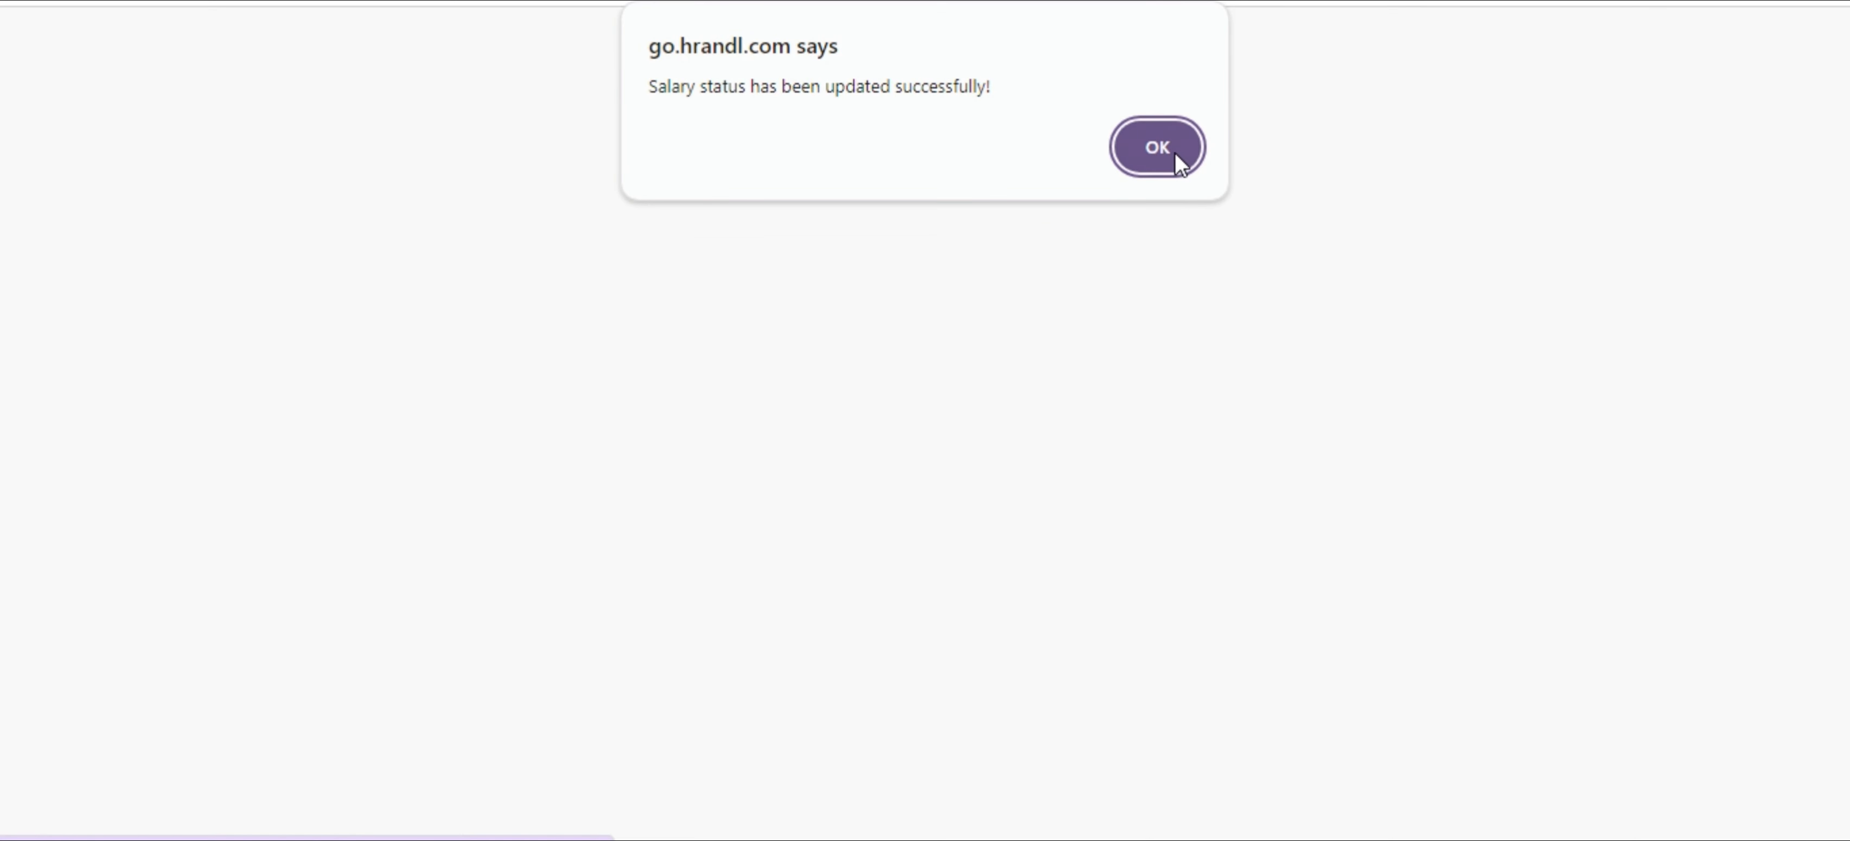
click(1158, 148)
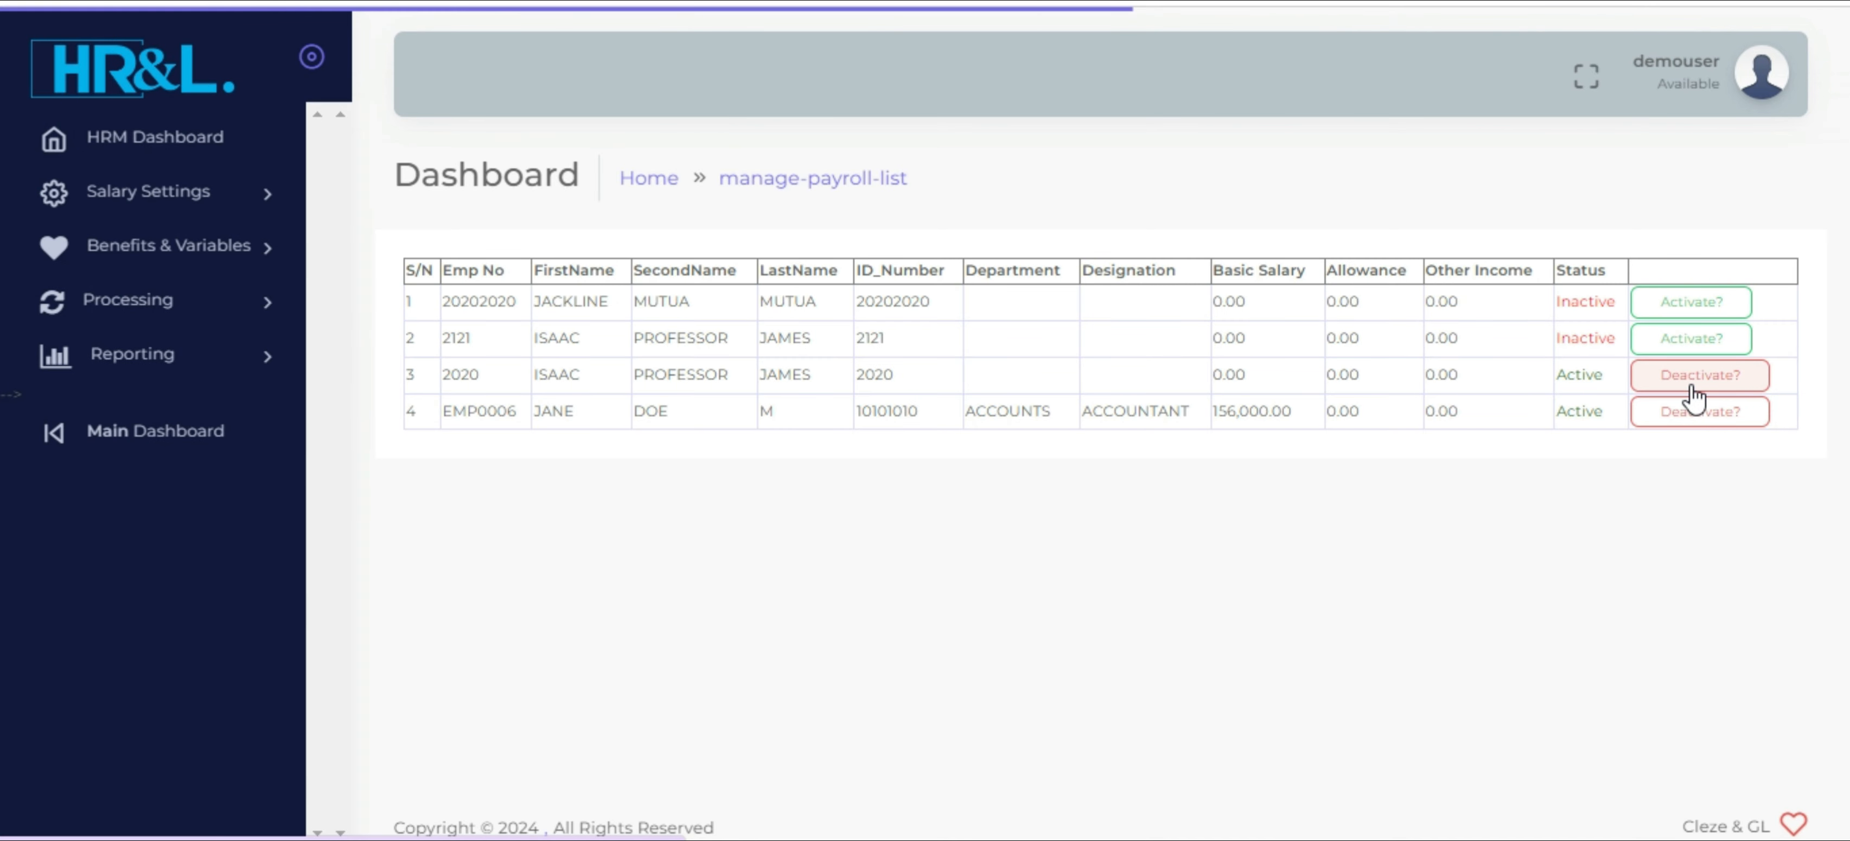
click(1685, 376)
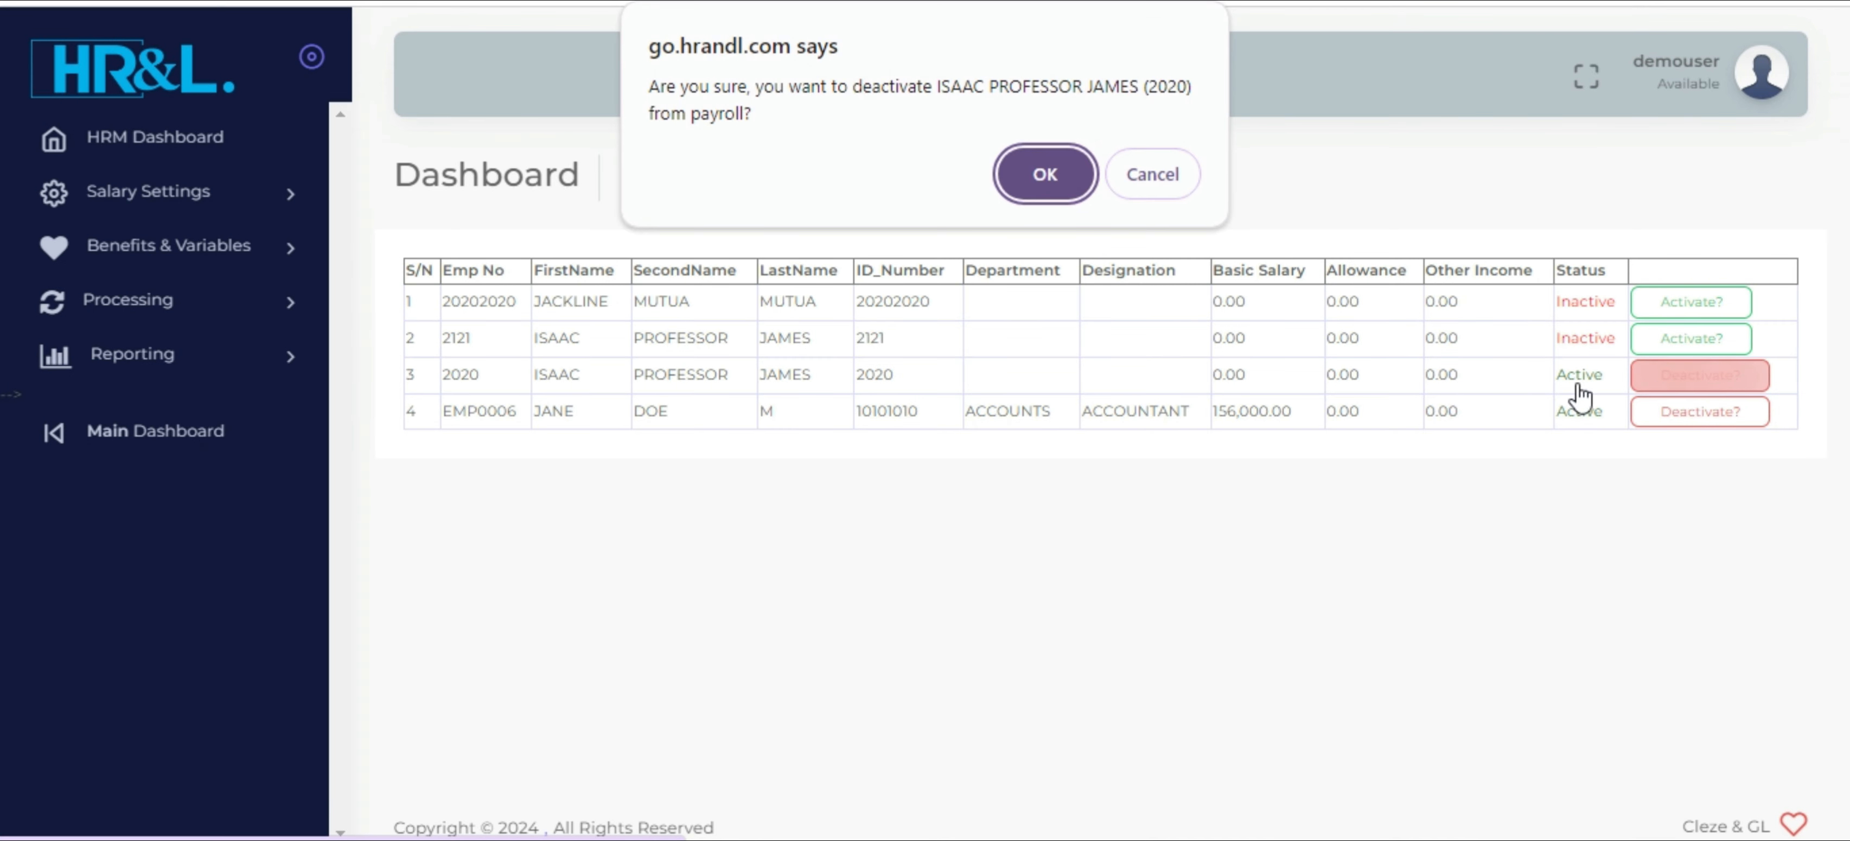
click(1047, 176)
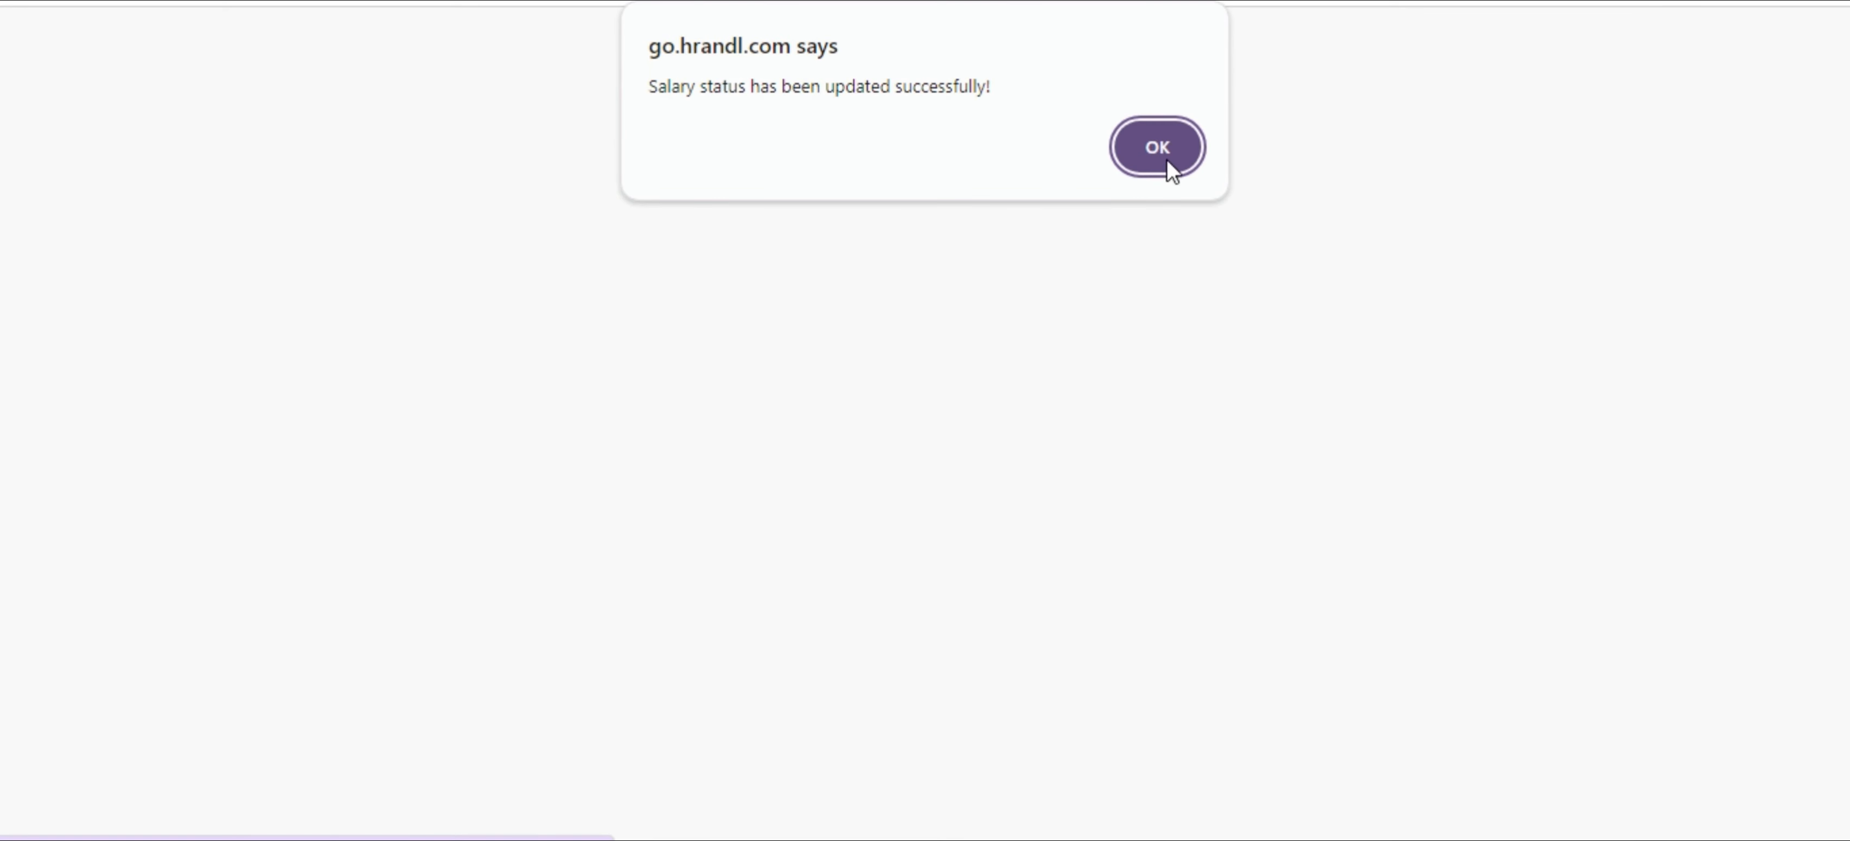
click(1168, 155)
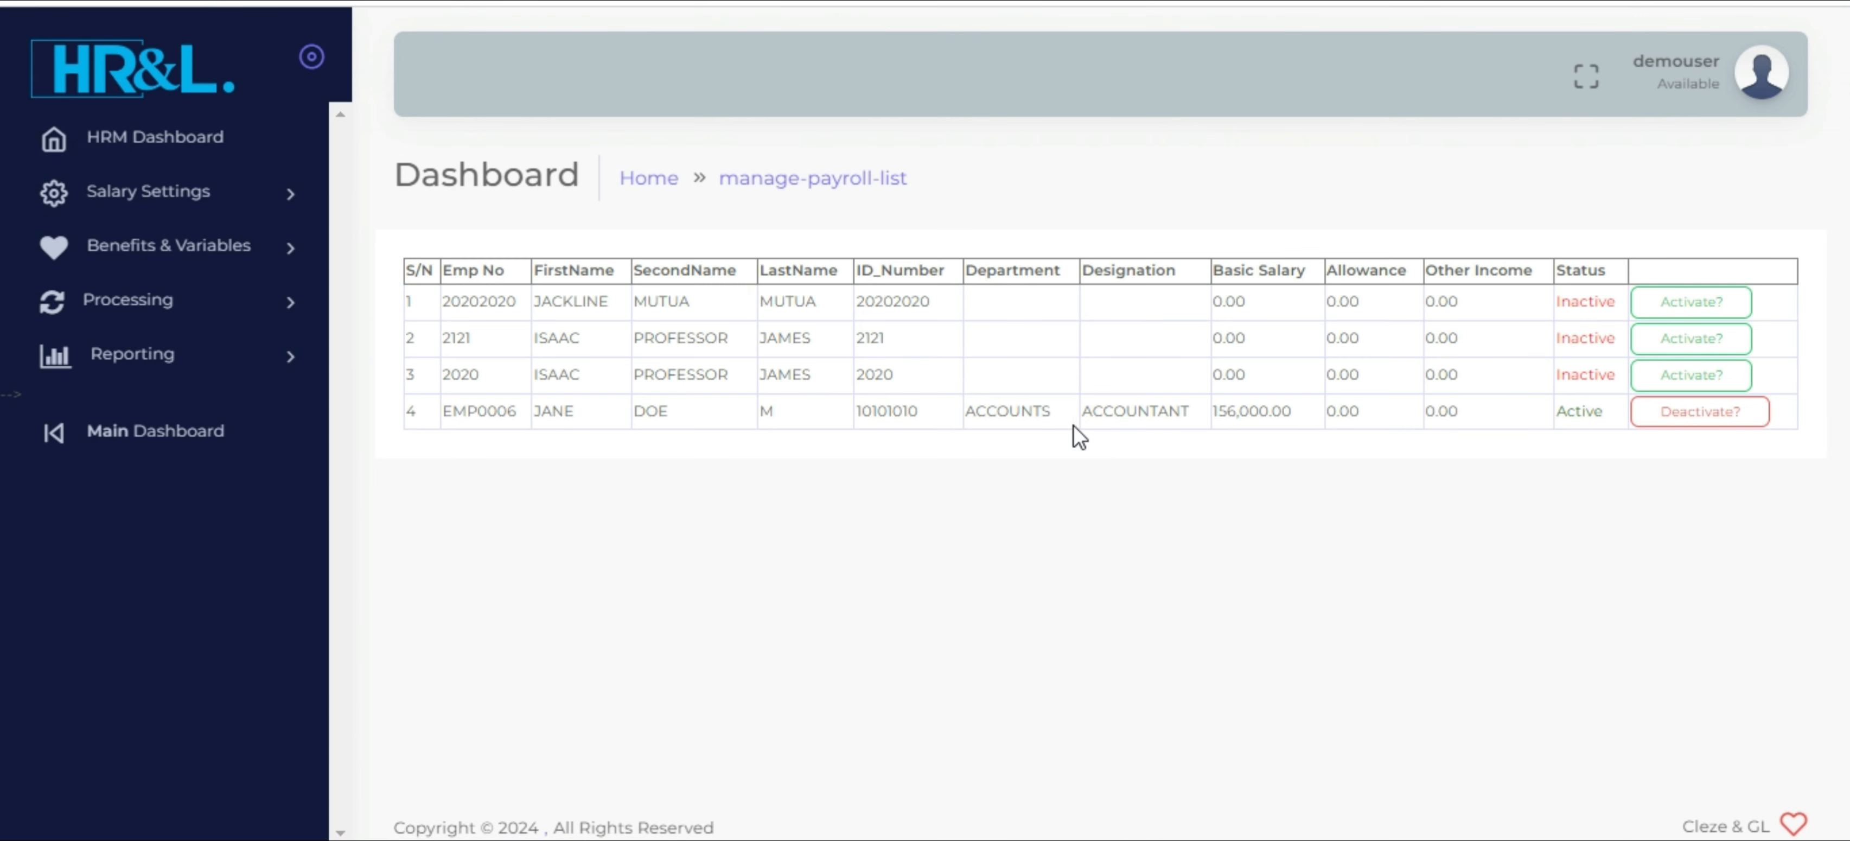
click(224, 201)
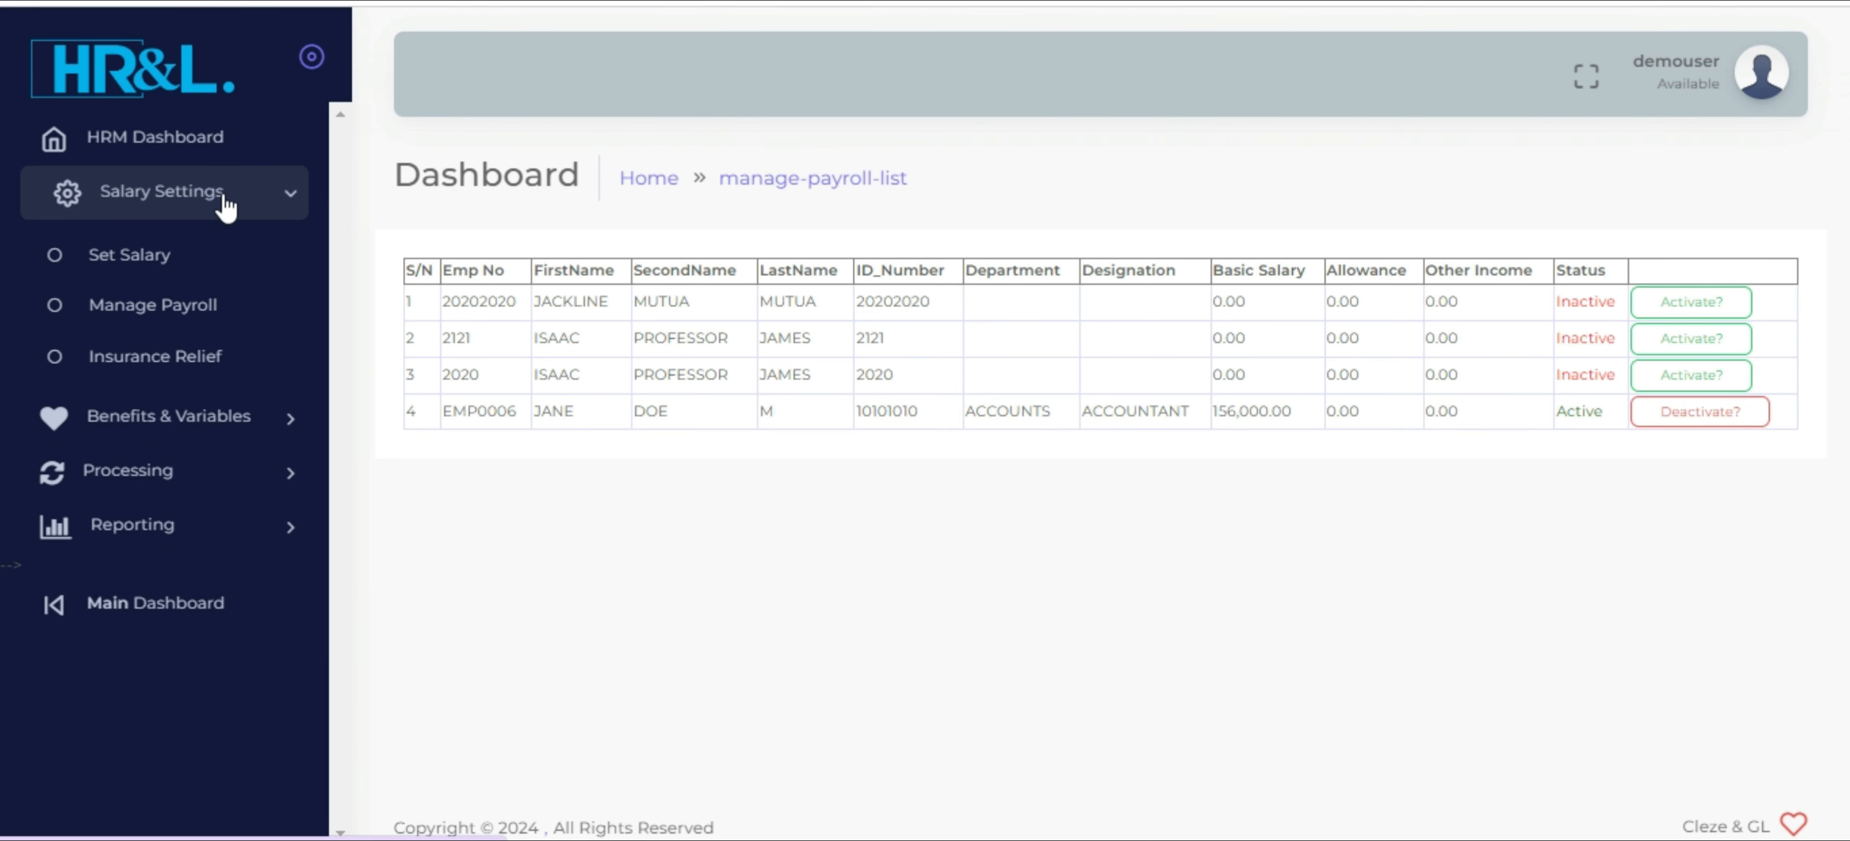
click(224, 203)
click(219, 199)
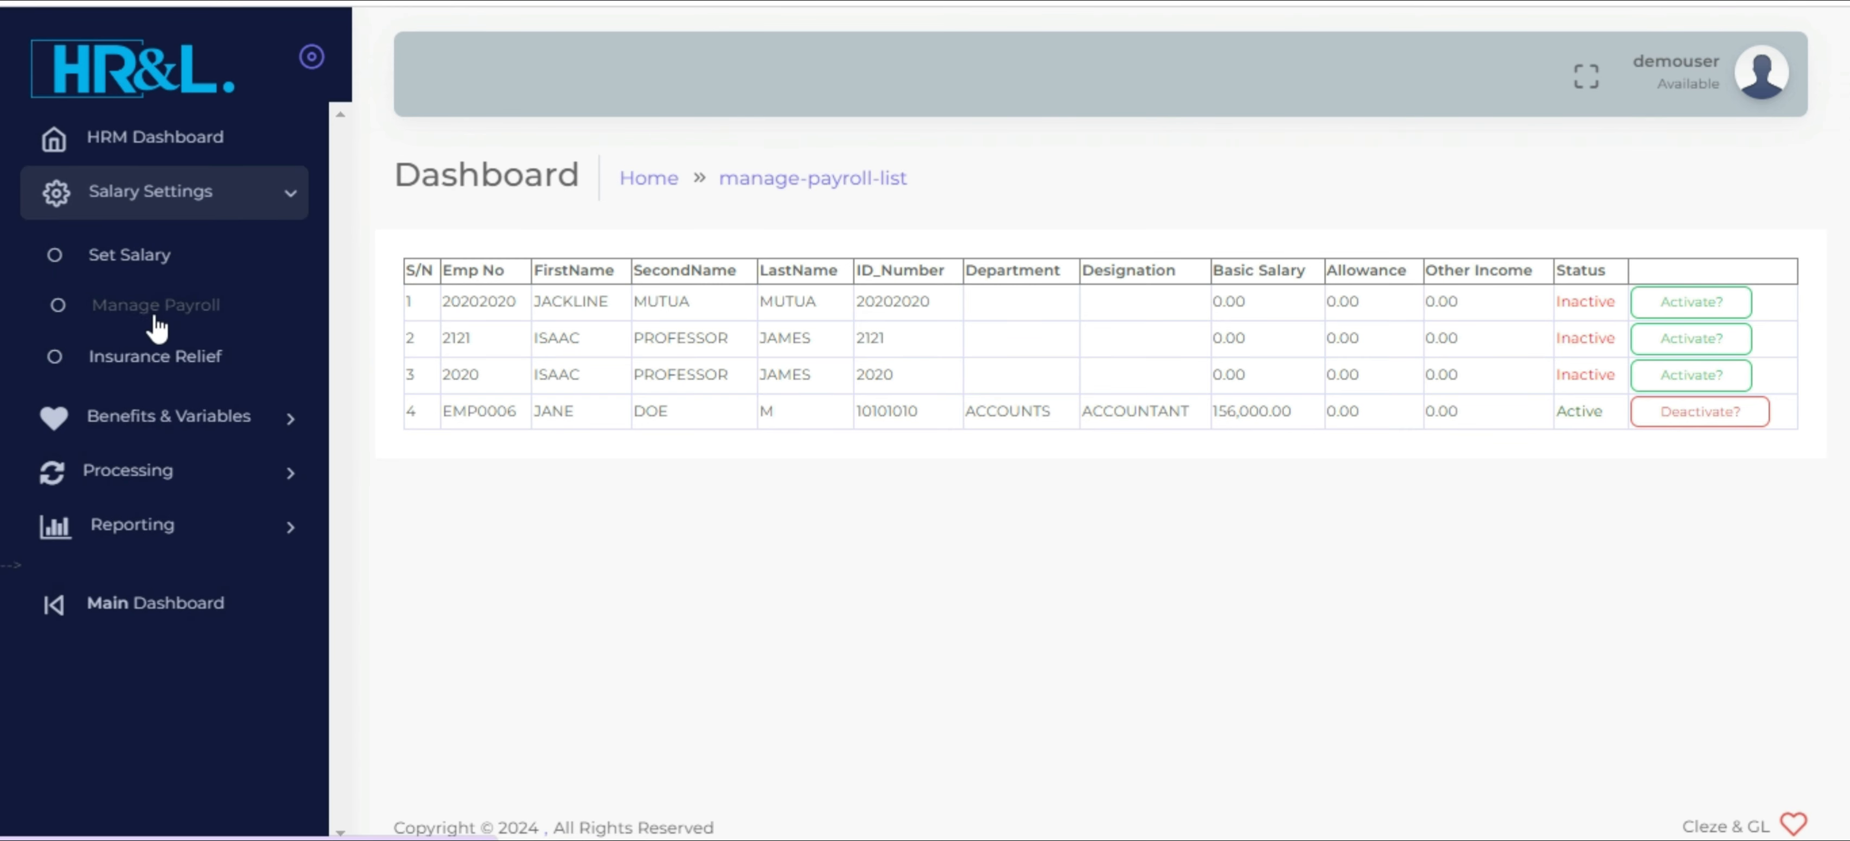
Set the new accountant's monthly deductions to HELB 5000, Staff Welfare 250, Branch Sacco 6500 and Salary Advance 25800, and save them
click(154, 416)
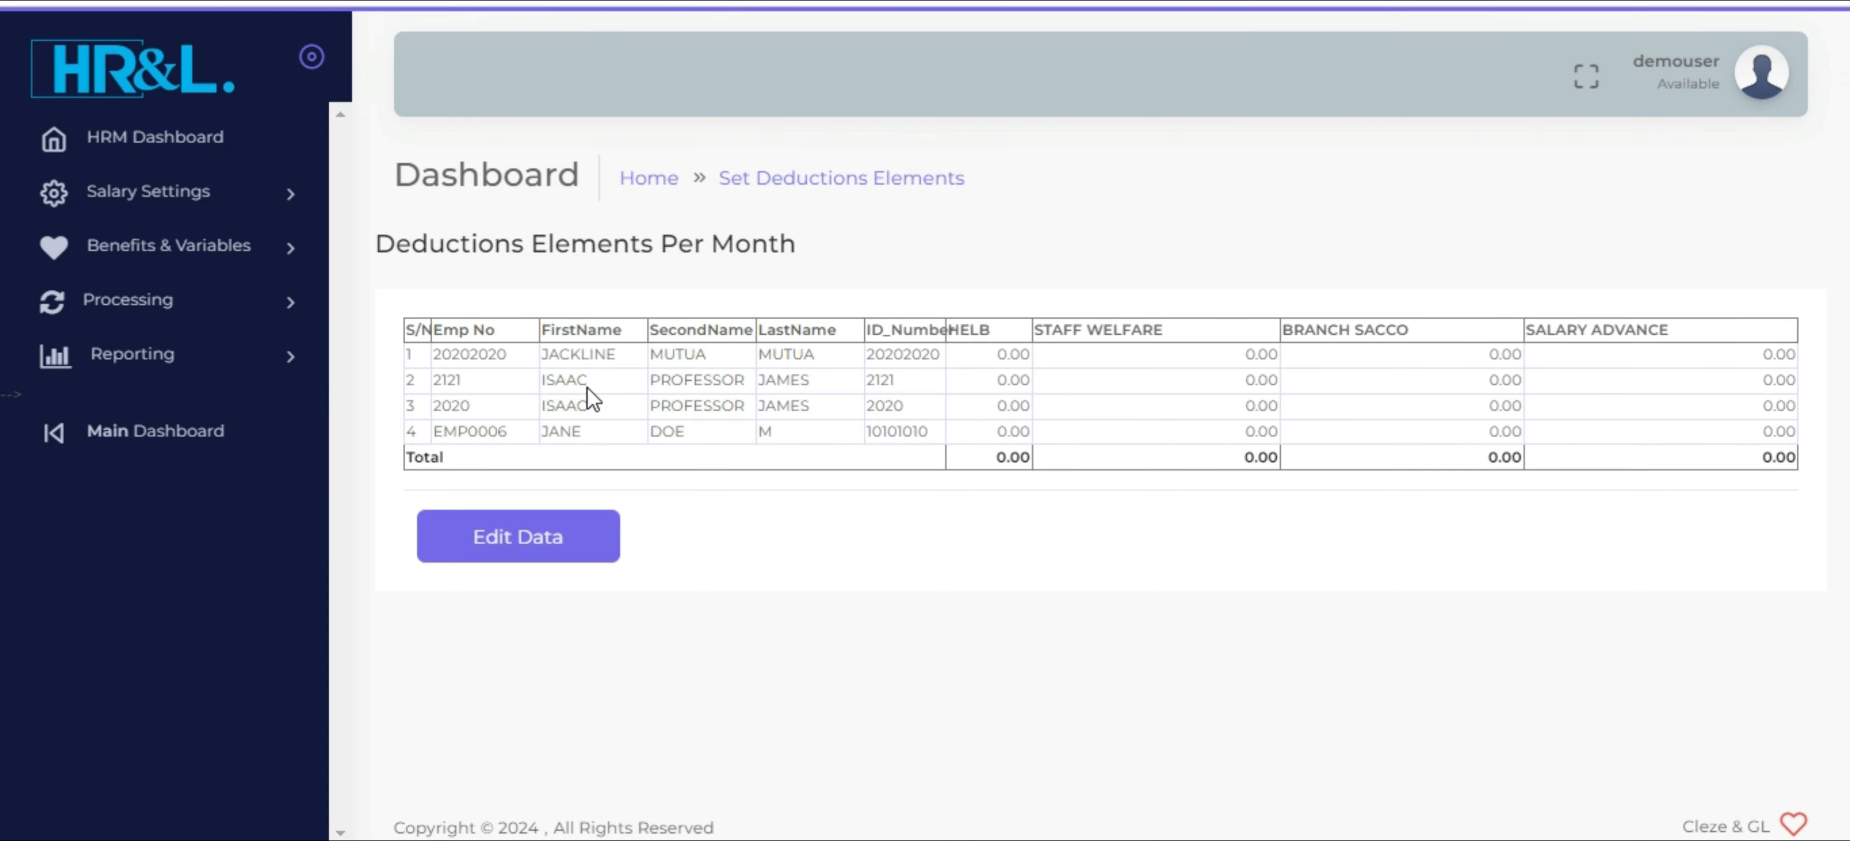
click(528, 552)
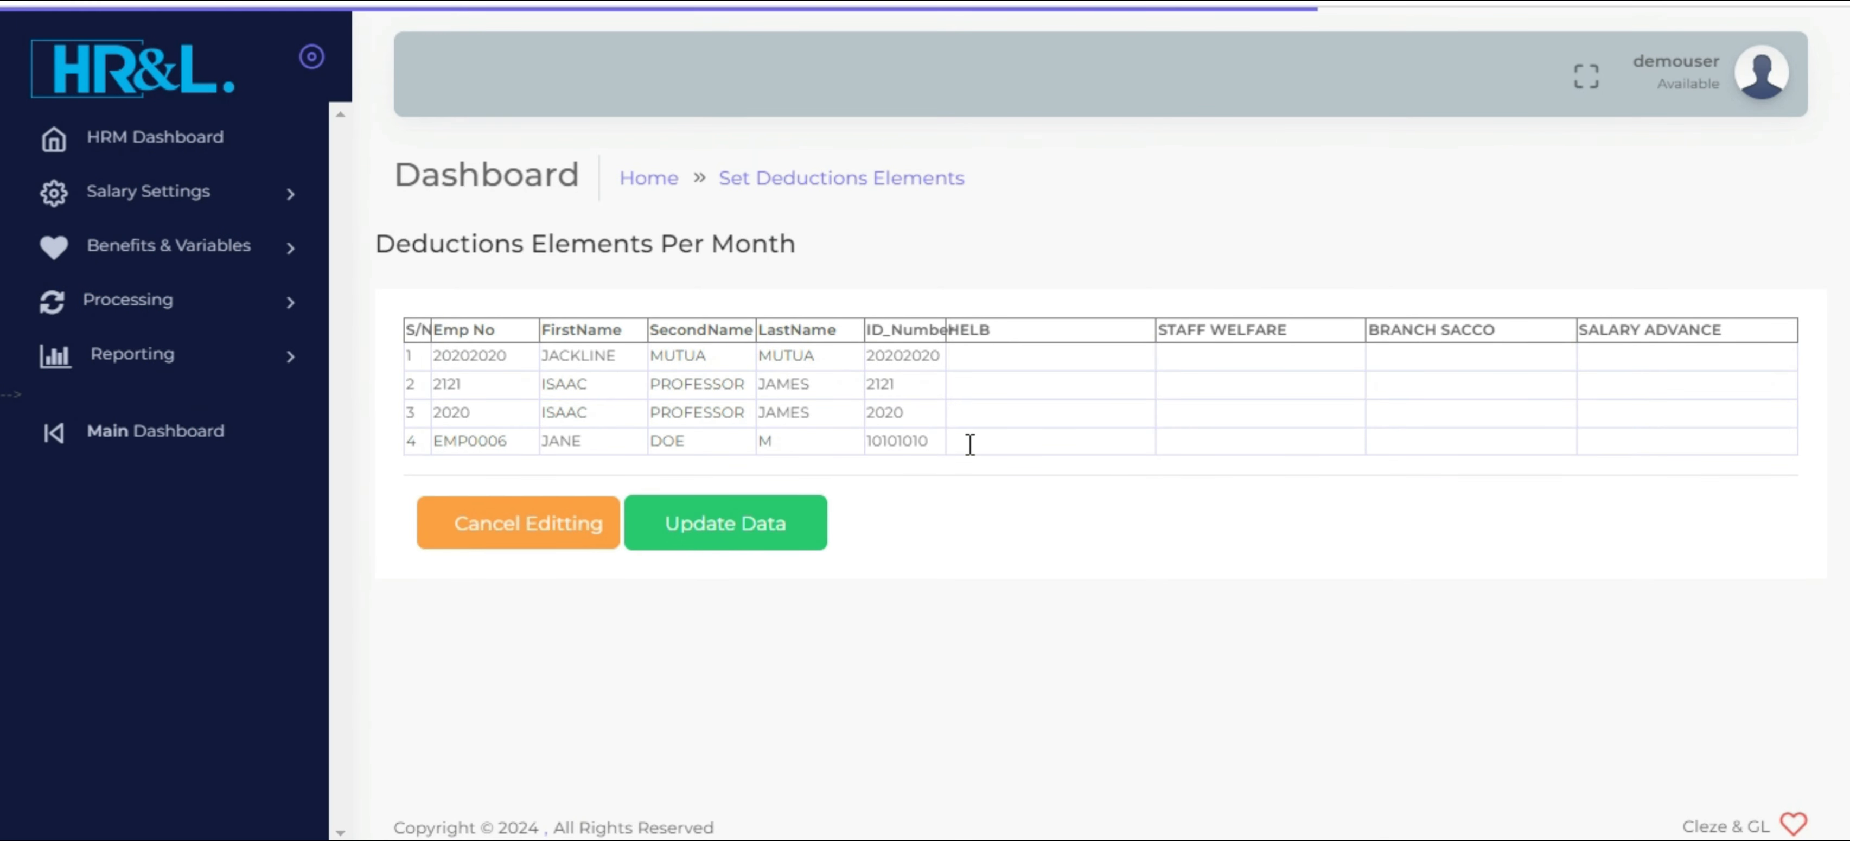
click(1002, 444)
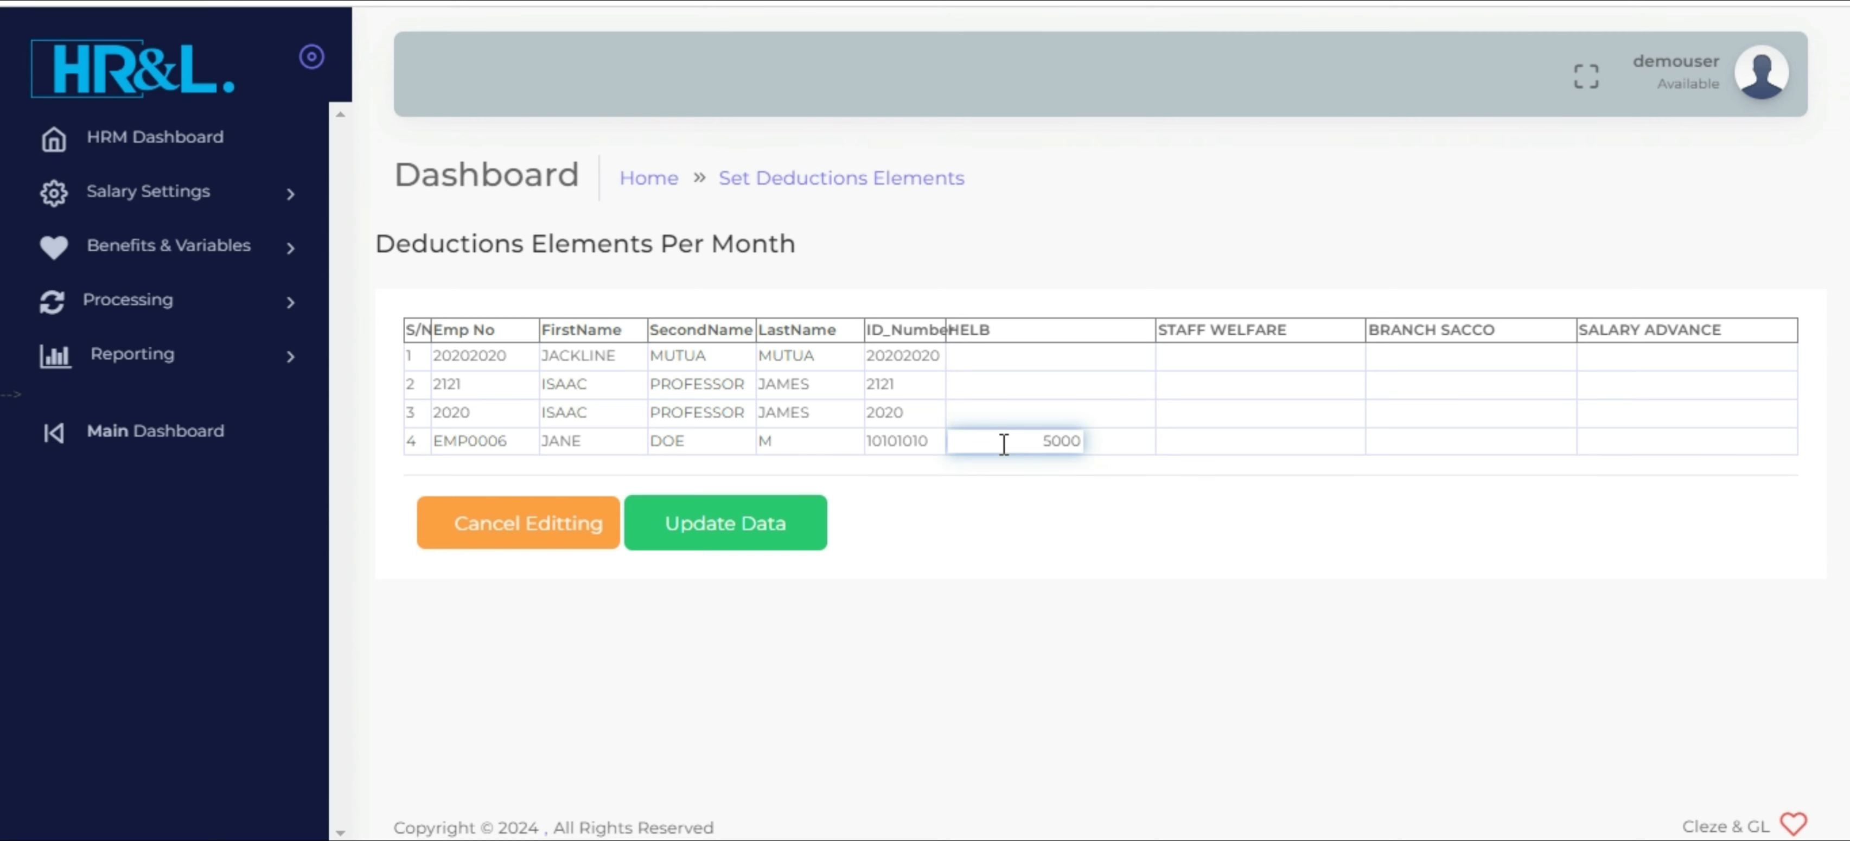
click(1279, 440)
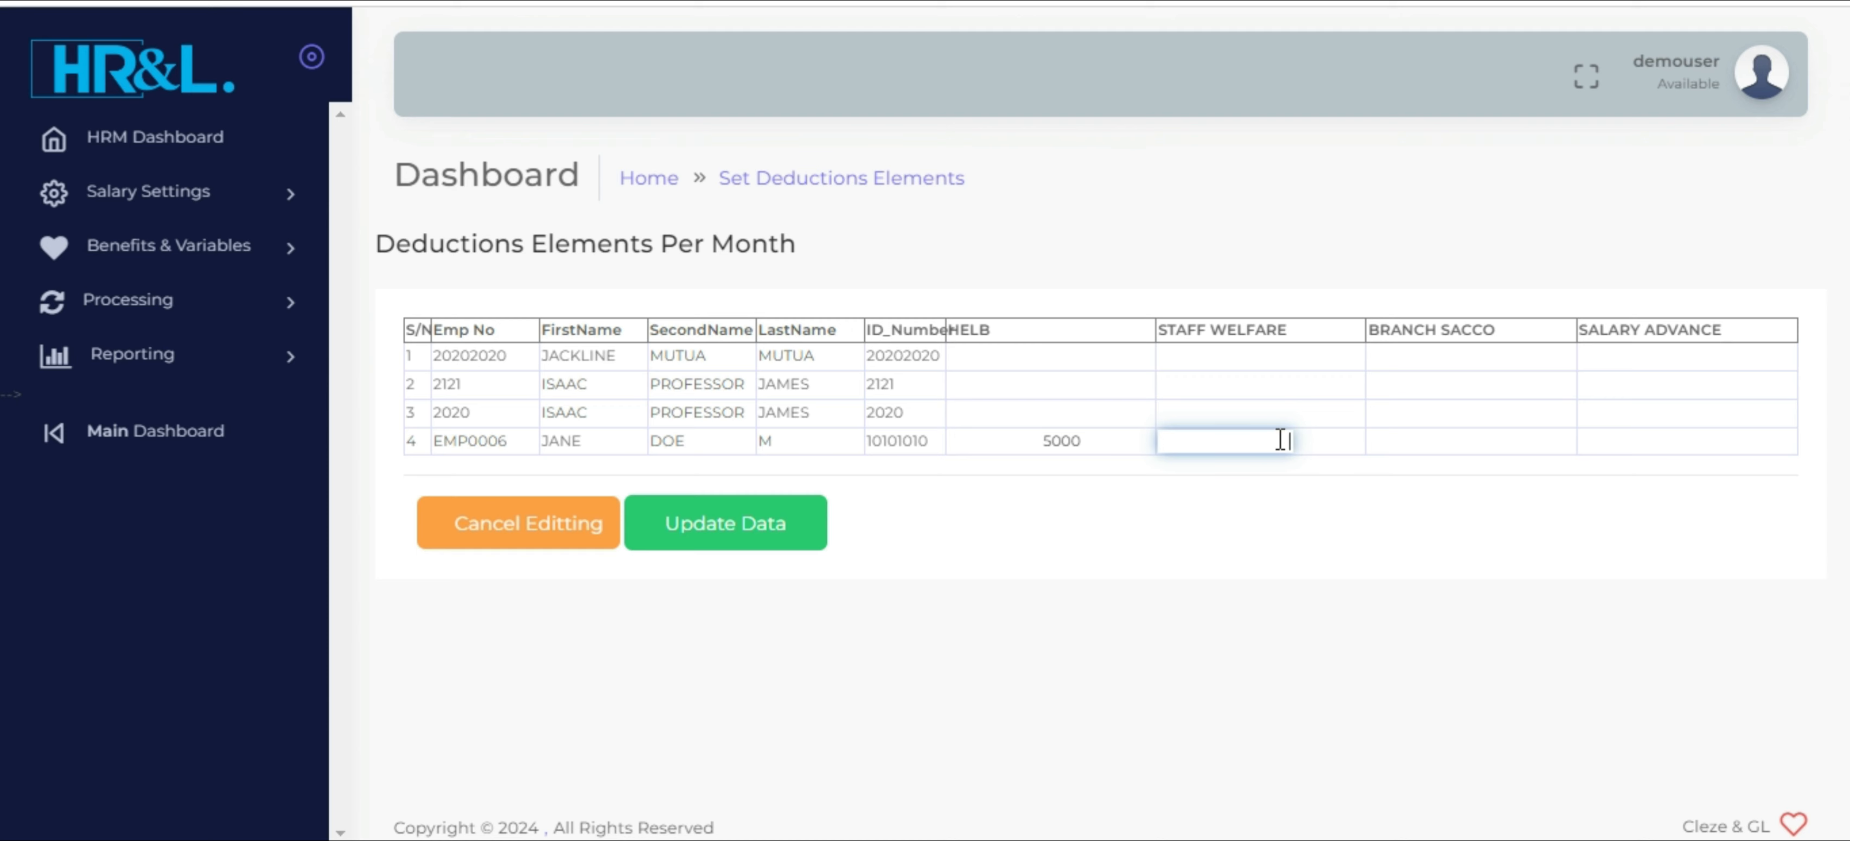
click(1458, 433)
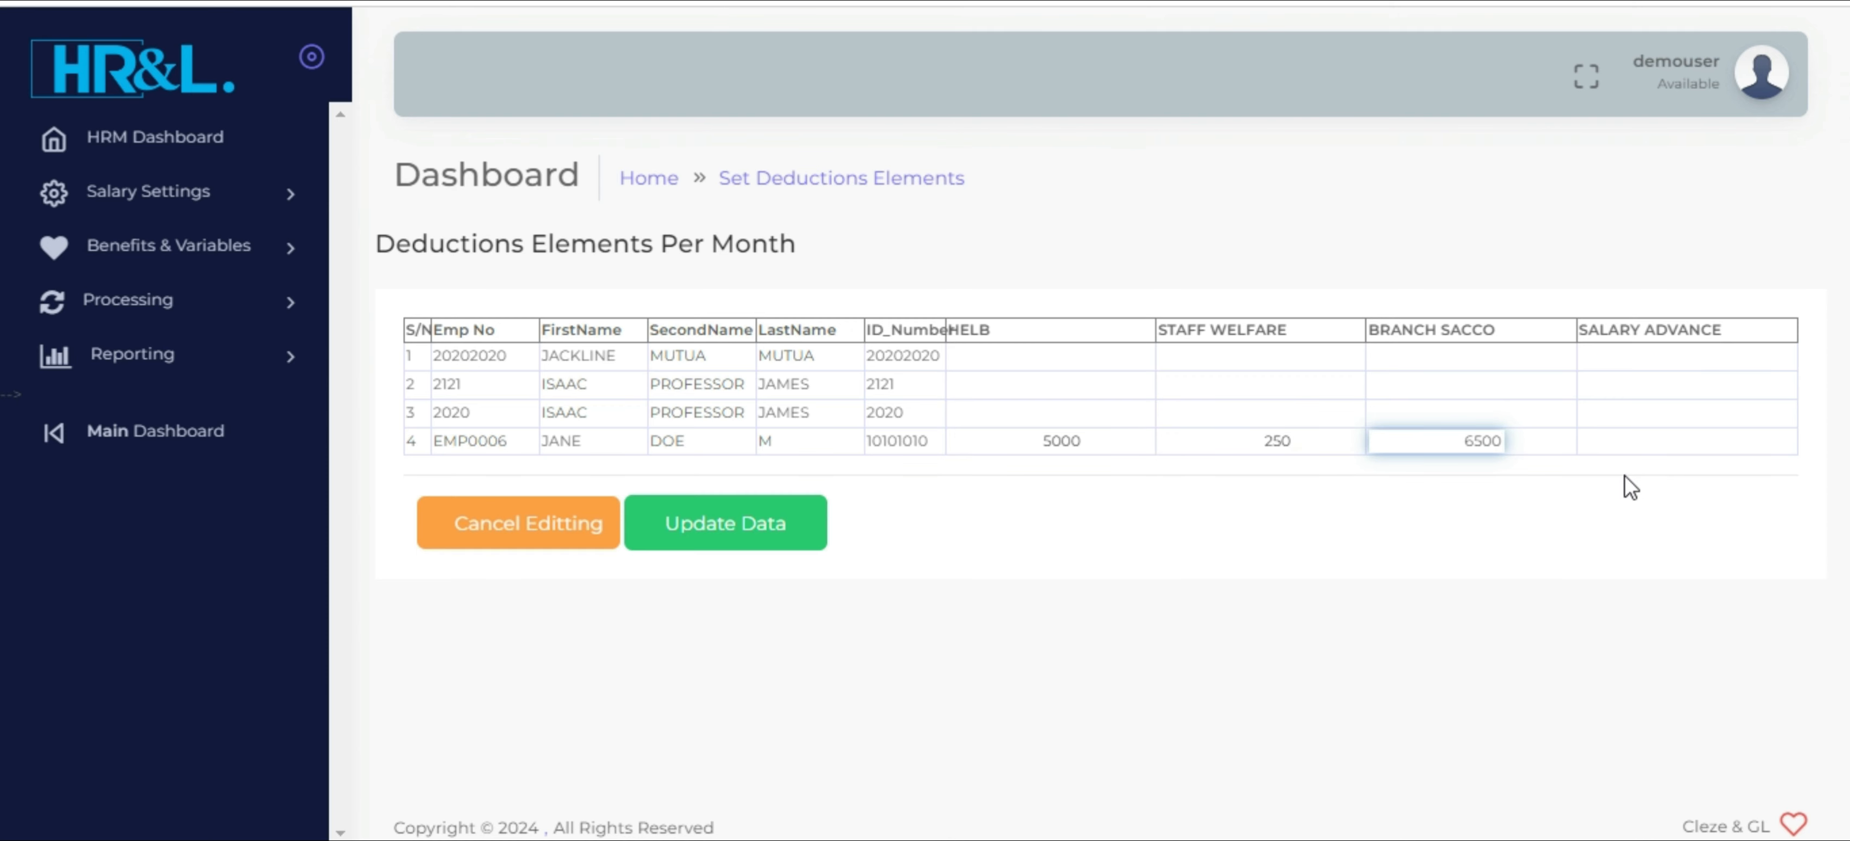
click(1656, 445)
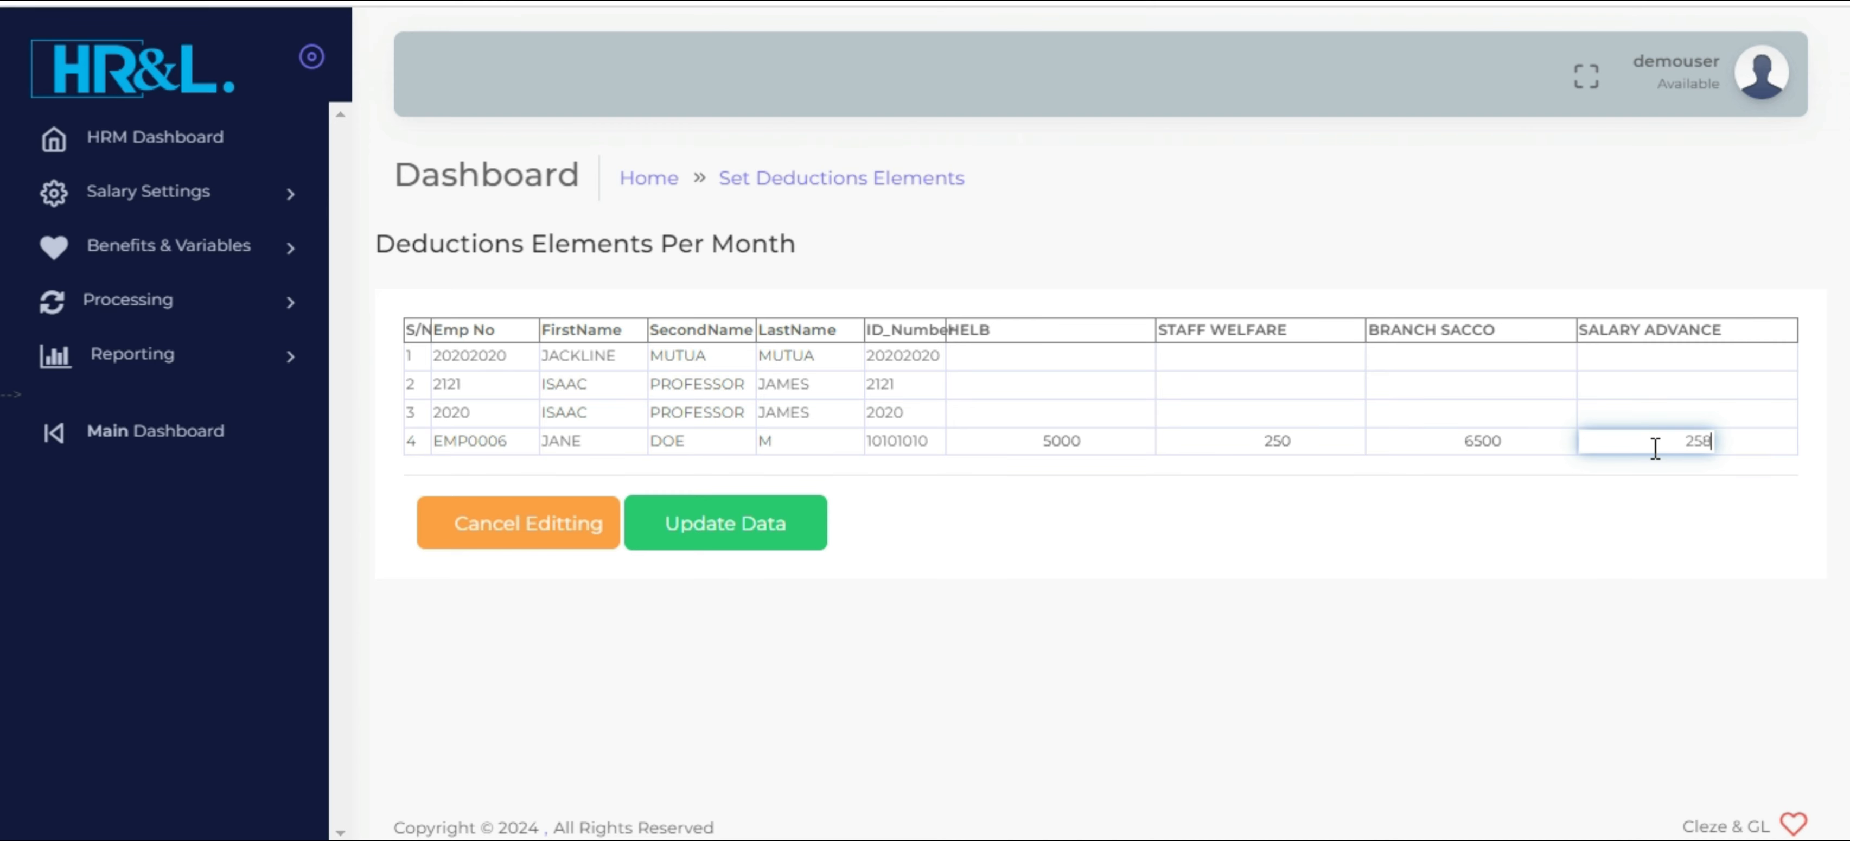
click(713, 520)
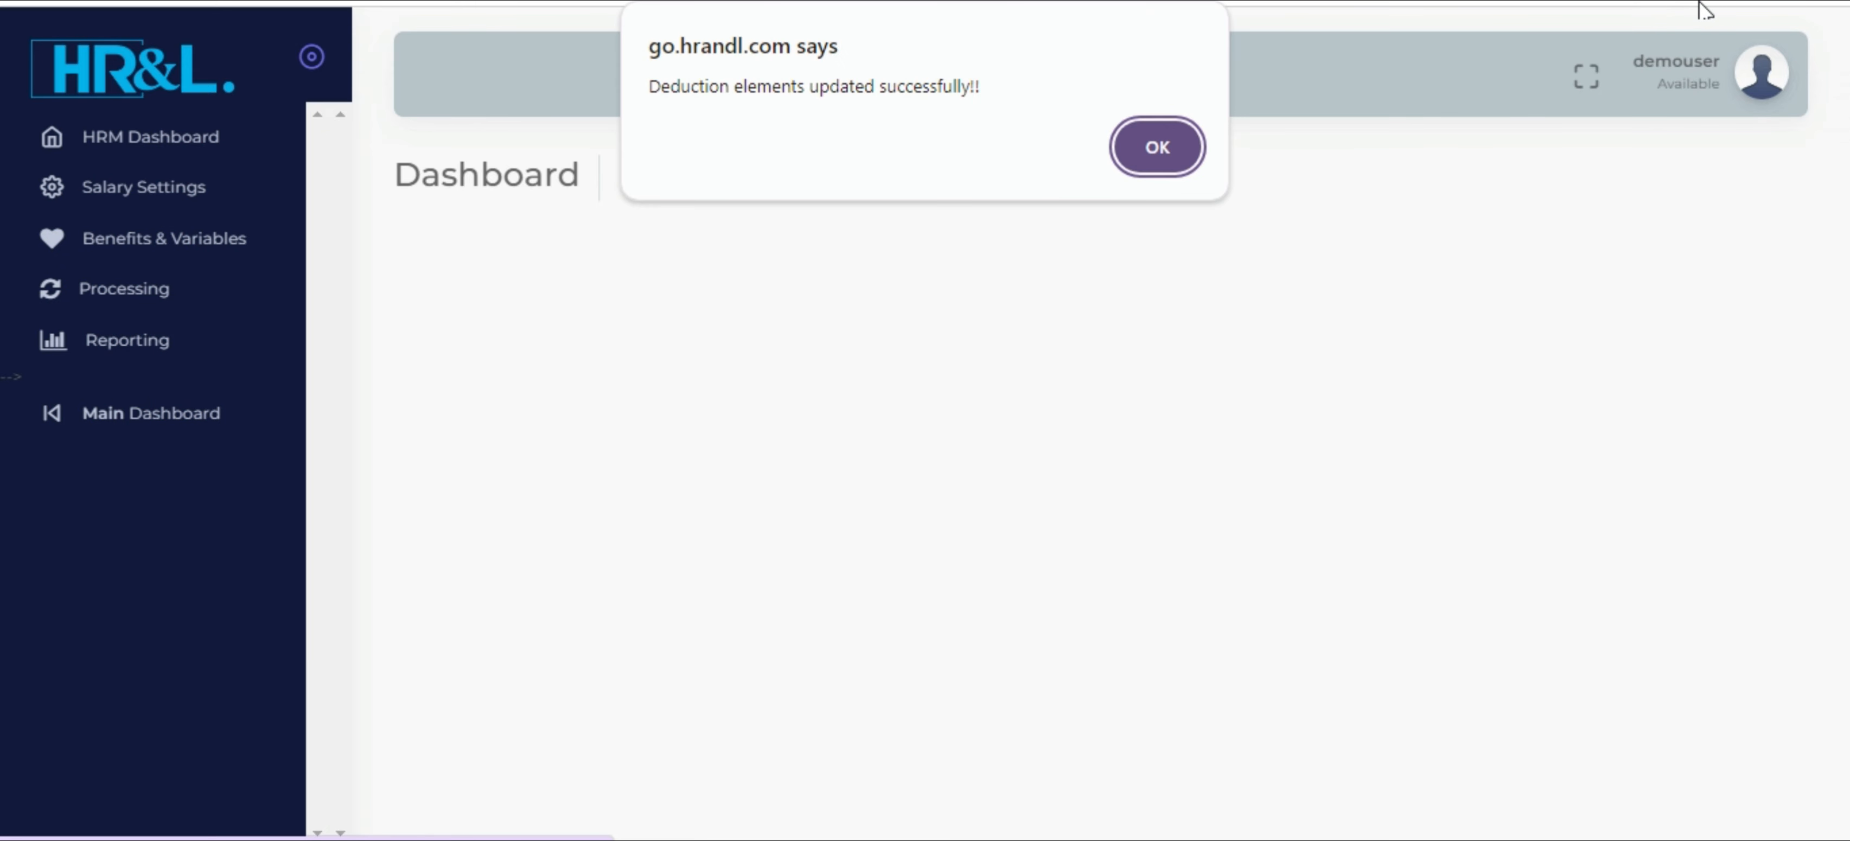
click(1162, 145)
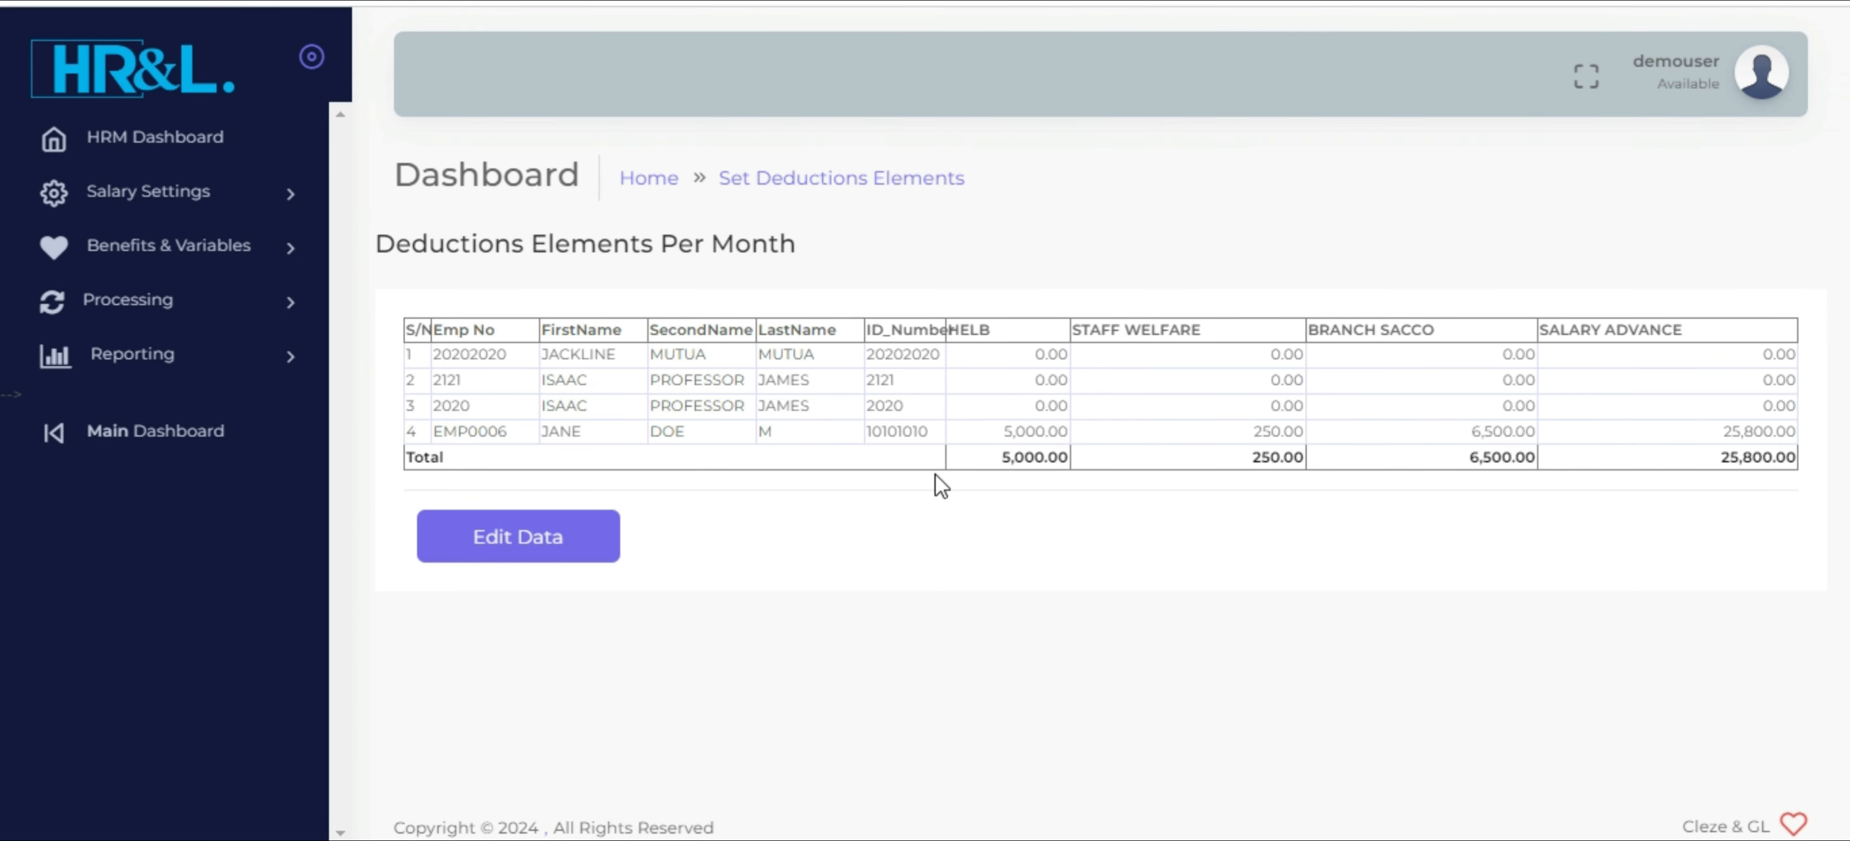
Set the new accountant's monthly additions to Commissions 50000 and Airtime 3000, and save them
click(264, 247)
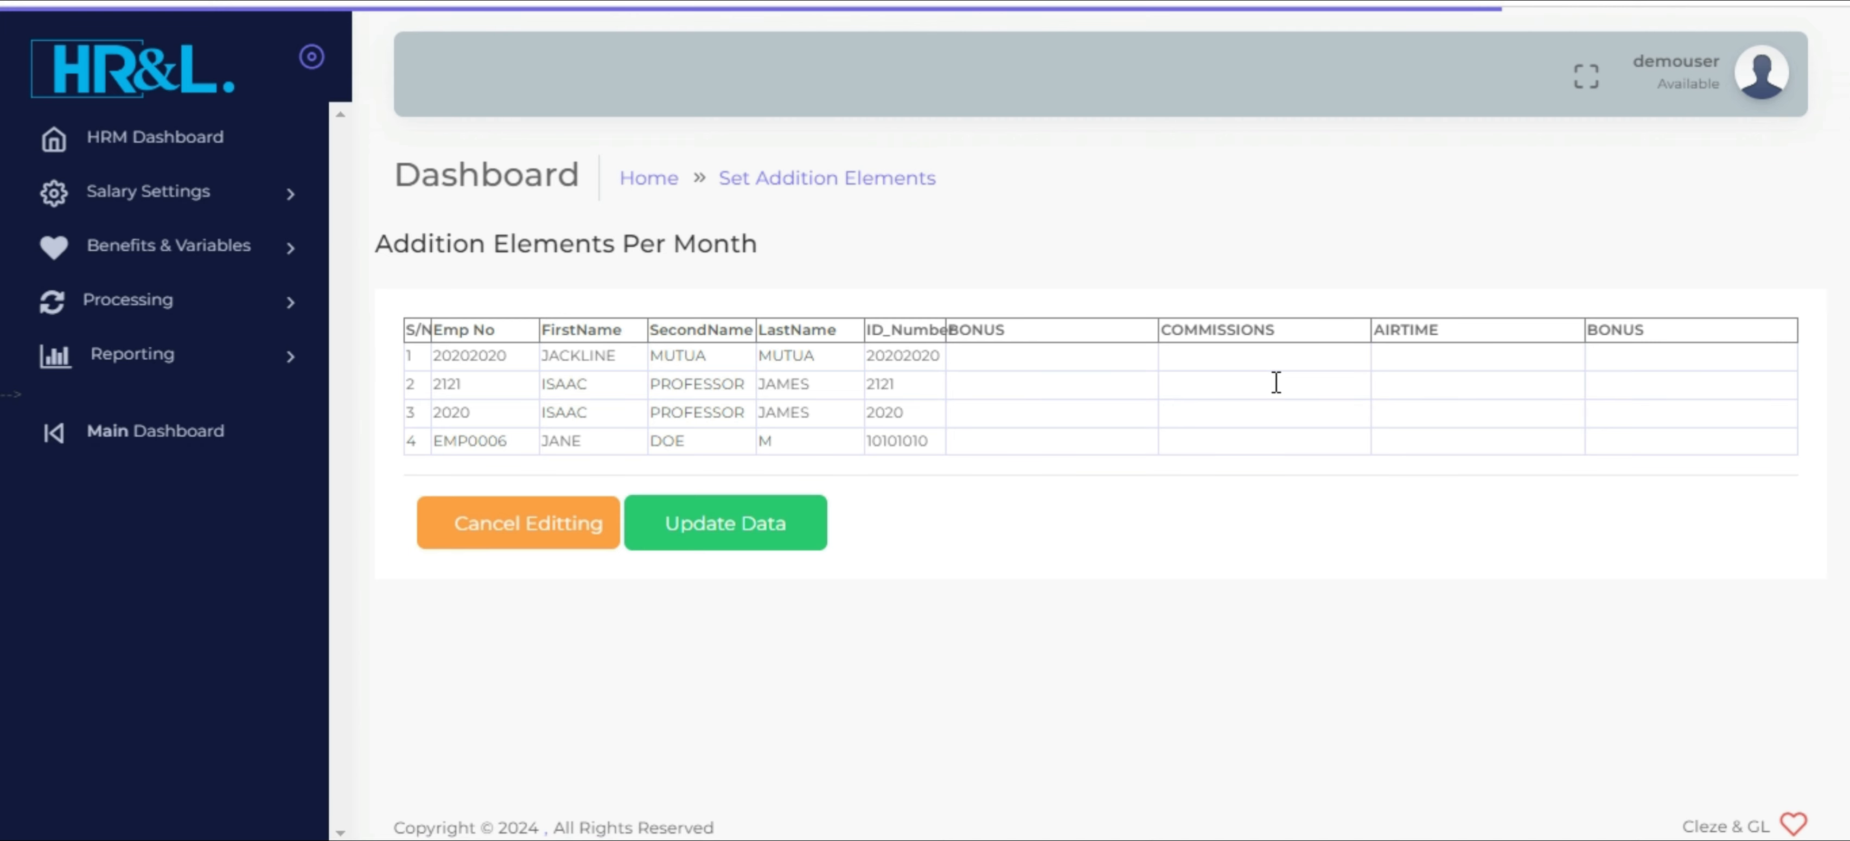
click(1249, 434)
text(50000)
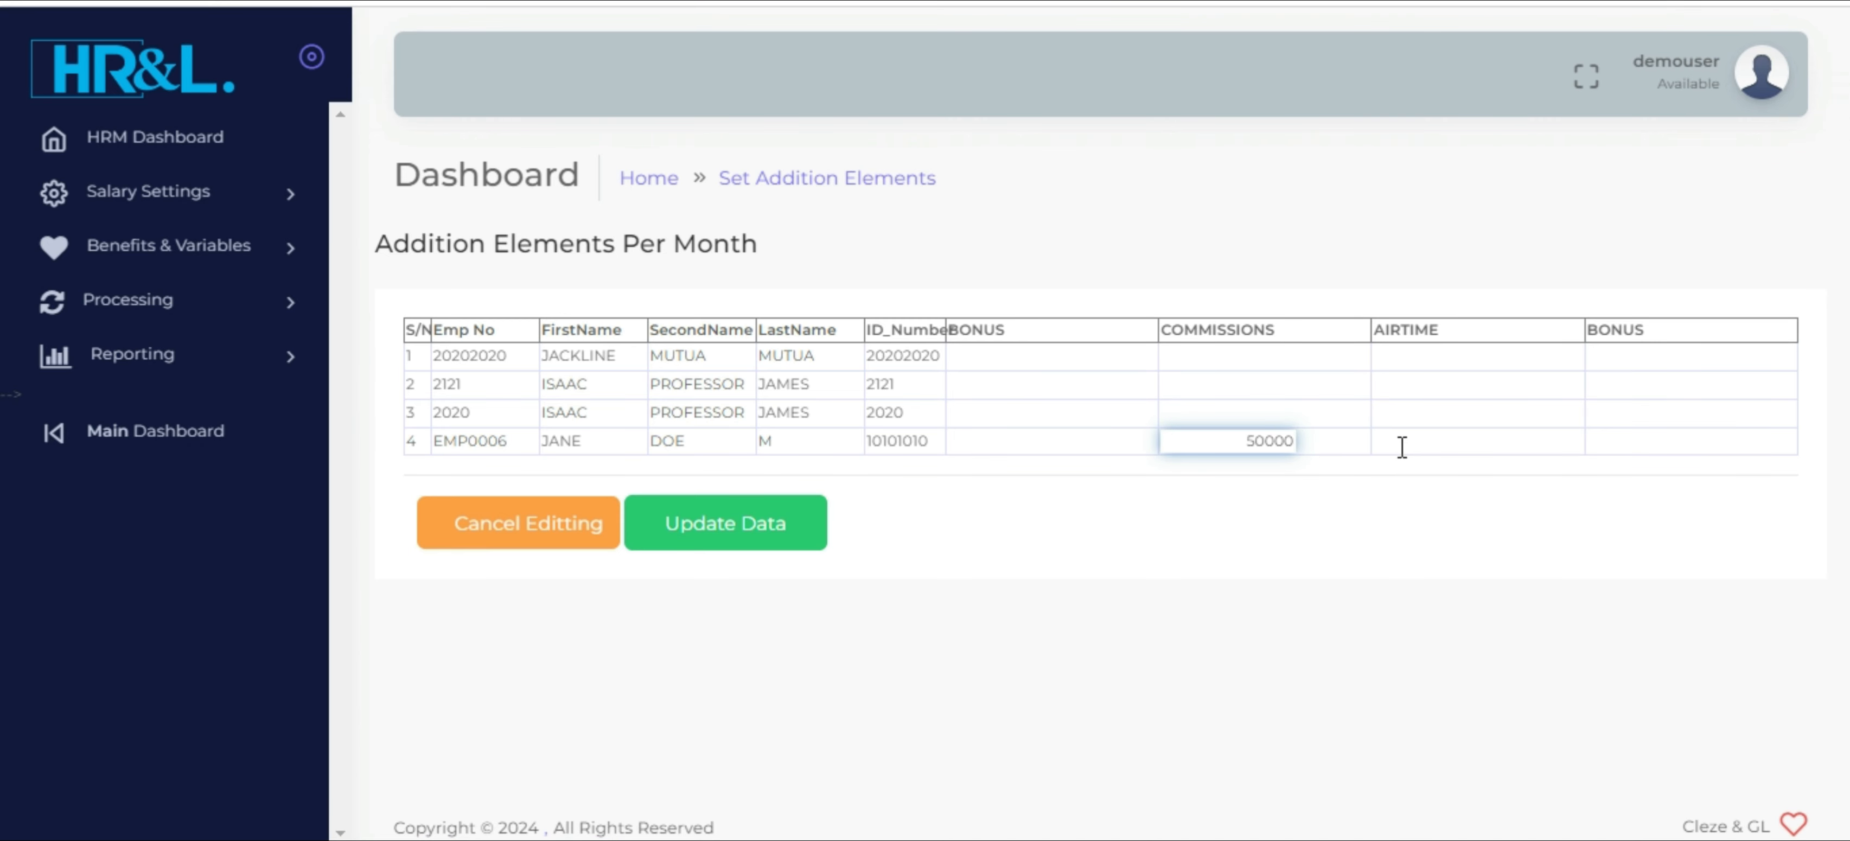
click(1404, 446)
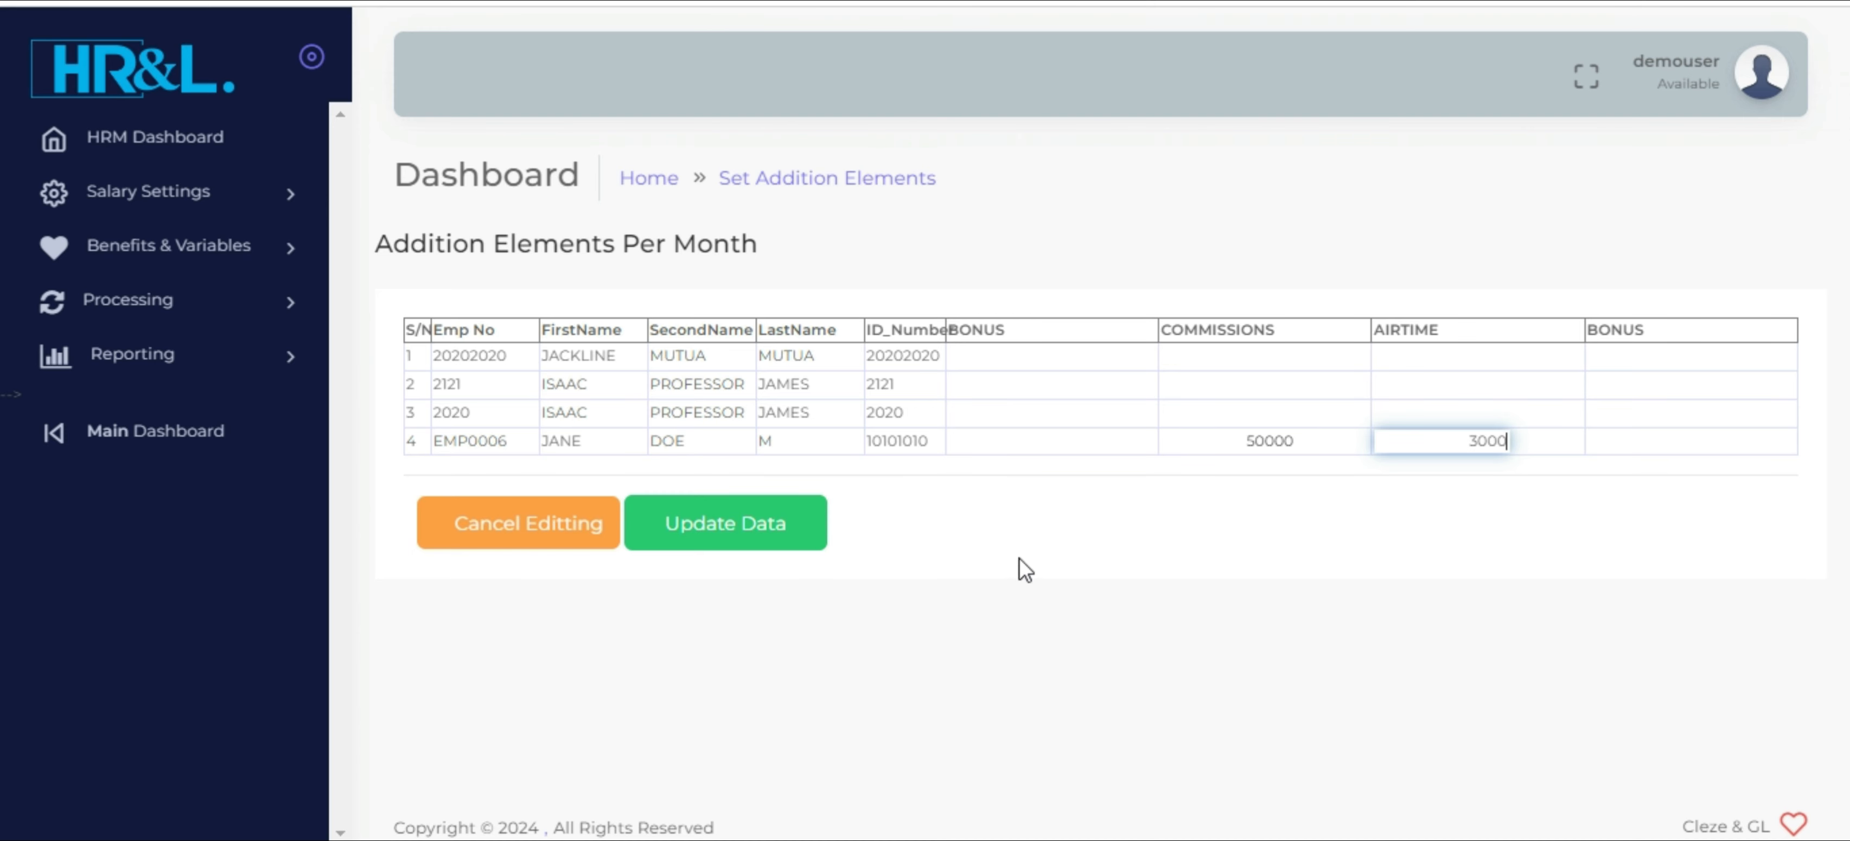
click(703, 538)
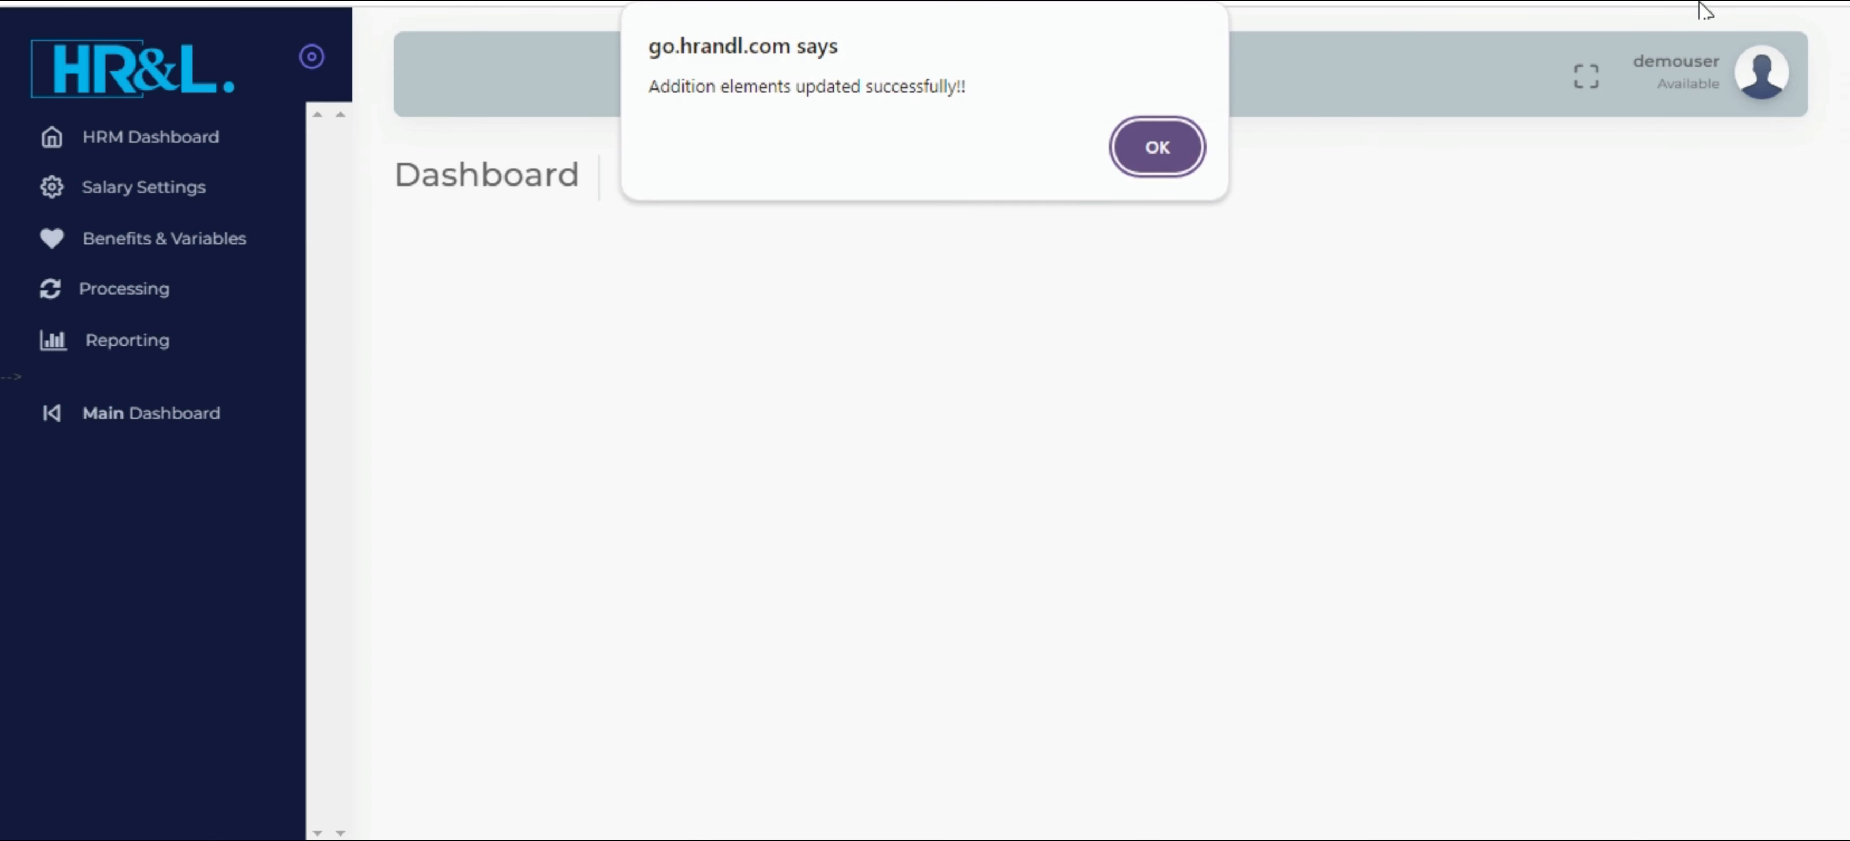
click(1158, 151)
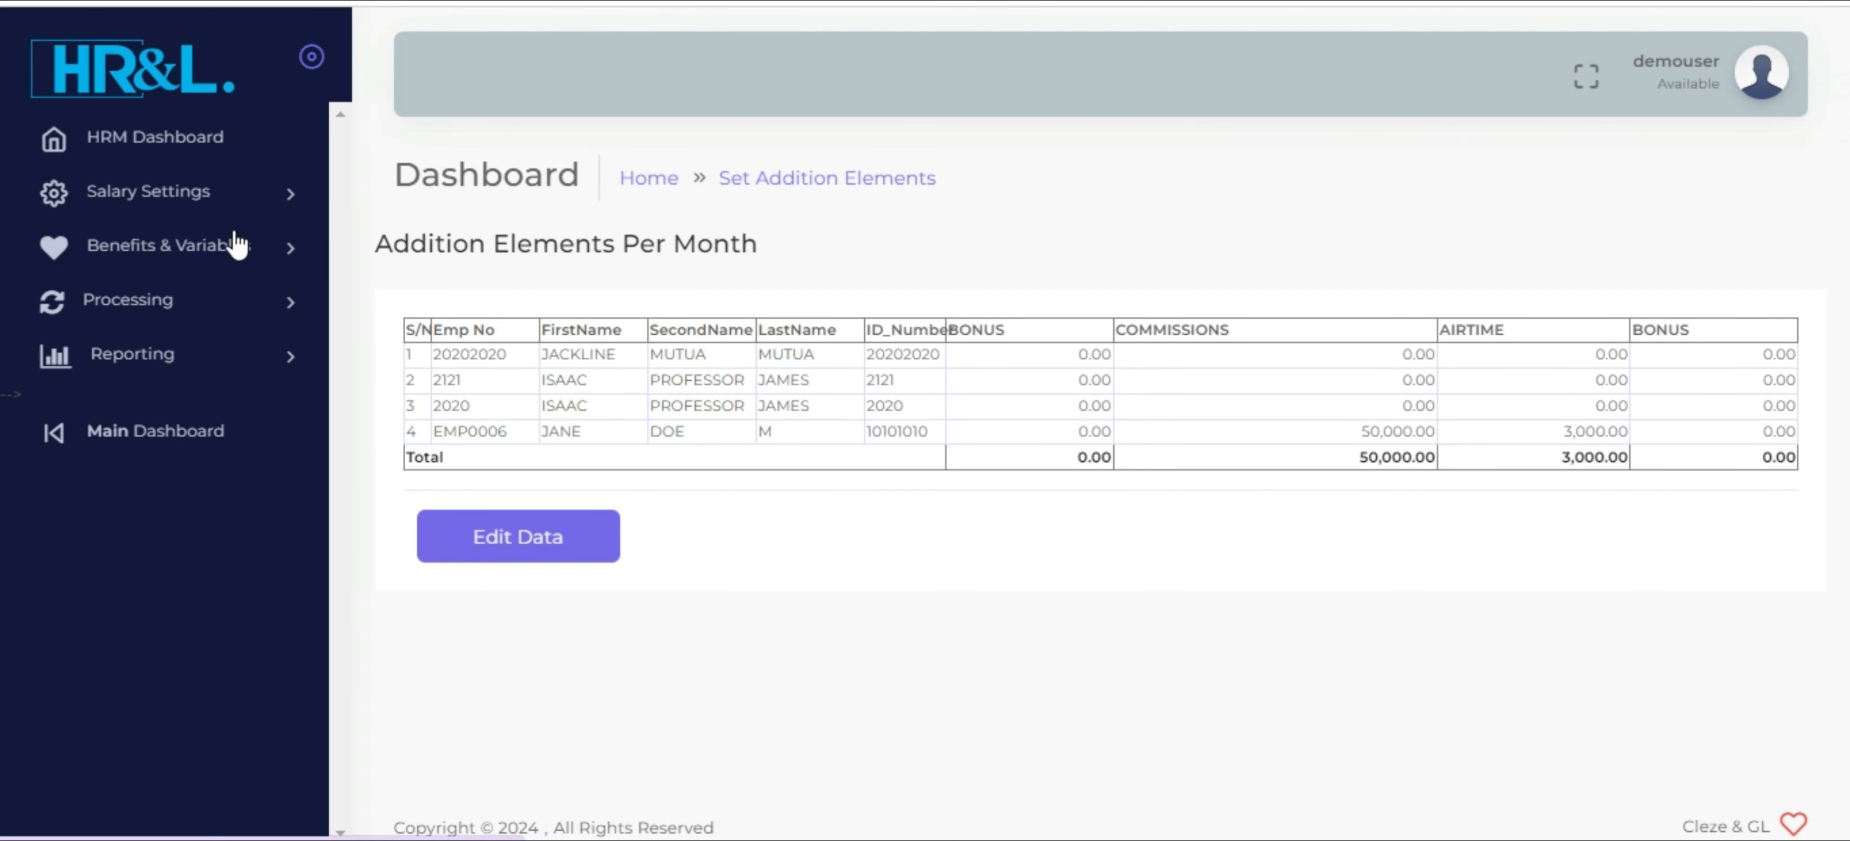
Generate the previous payroll list for January 2024 and review the new accountant's earnings, statutory deductions and net salary
click(242, 268)
click(242, 267)
click(239, 299)
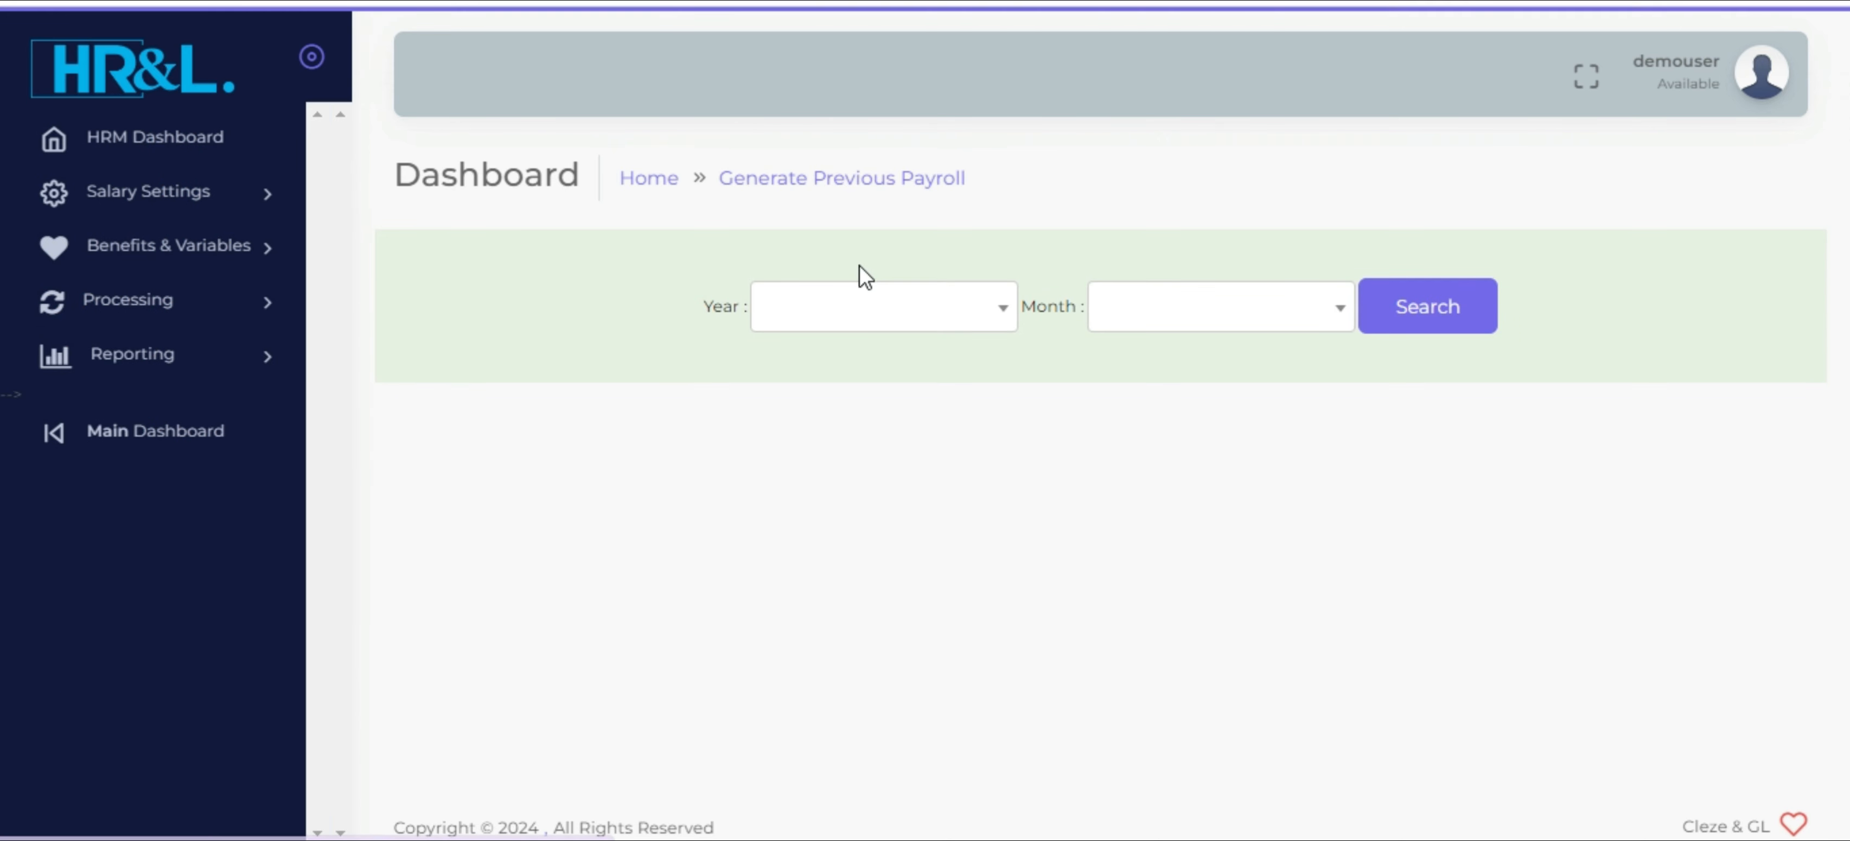
click(832, 316)
click(804, 425)
click(1161, 316)
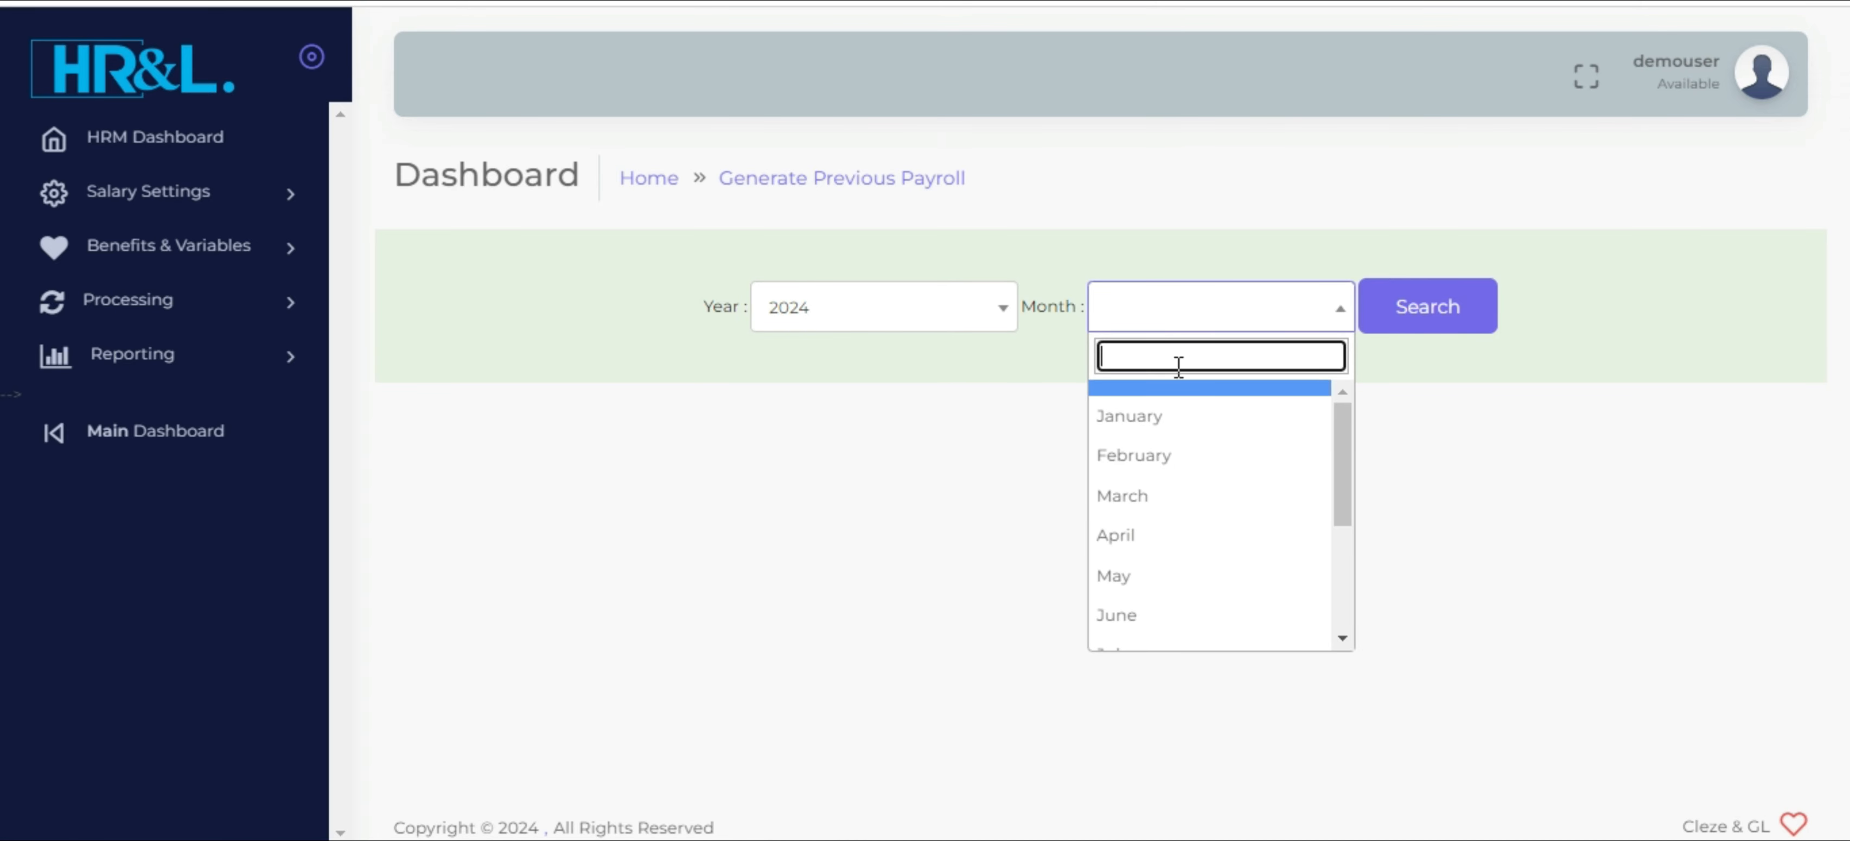
click(1177, 411)
click(1406, 323)
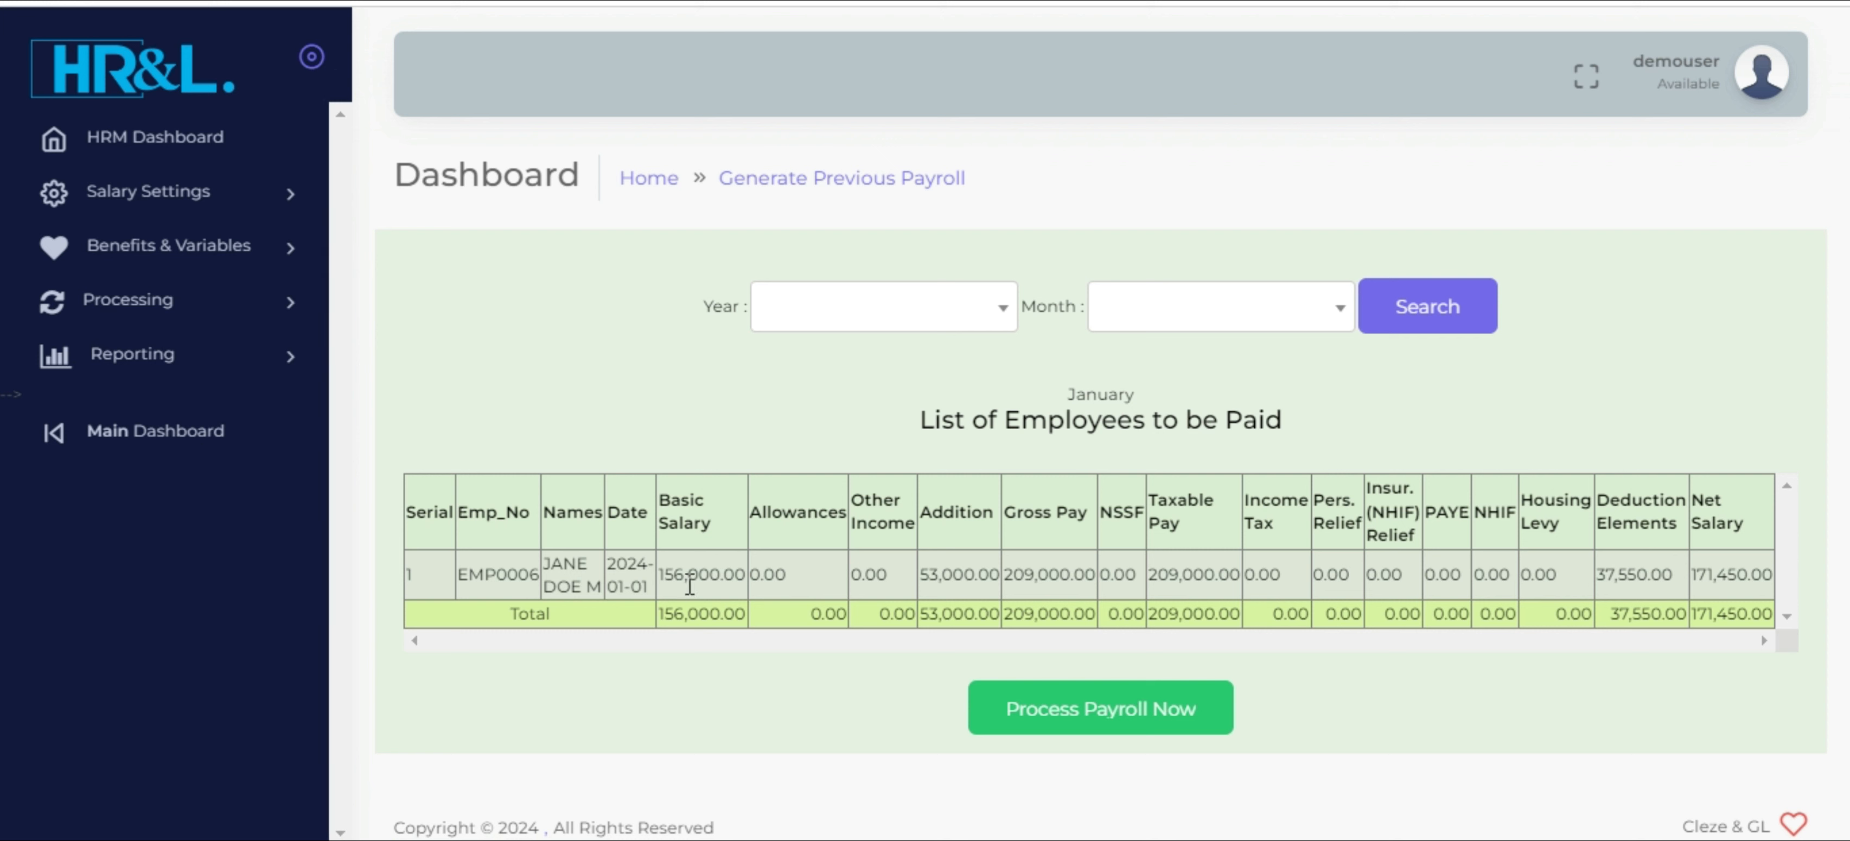
drag(690, 584, 1745, 575)
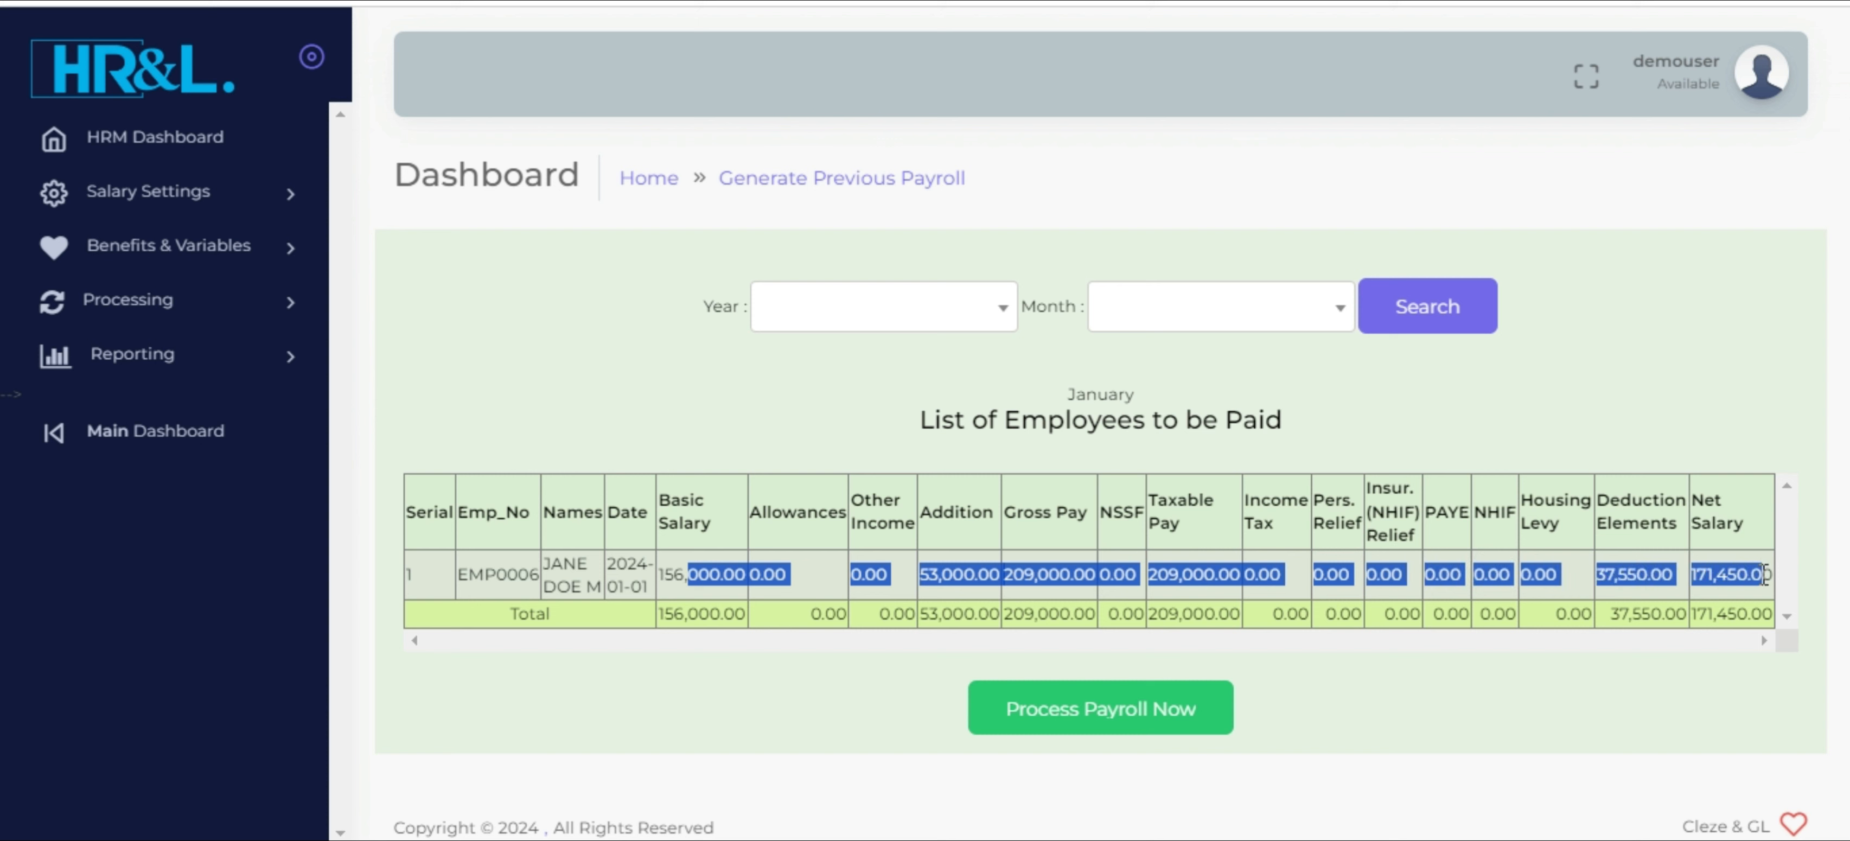
mouse_move(1103, 511)
mouse_down()
mouse_move(1194, 535)
mouse_move(1356, 523)
mouse_move(1540, 568)
mouse_move(1123, 498)
mouse_up()
click(1561, 577)
click(1124, 502)
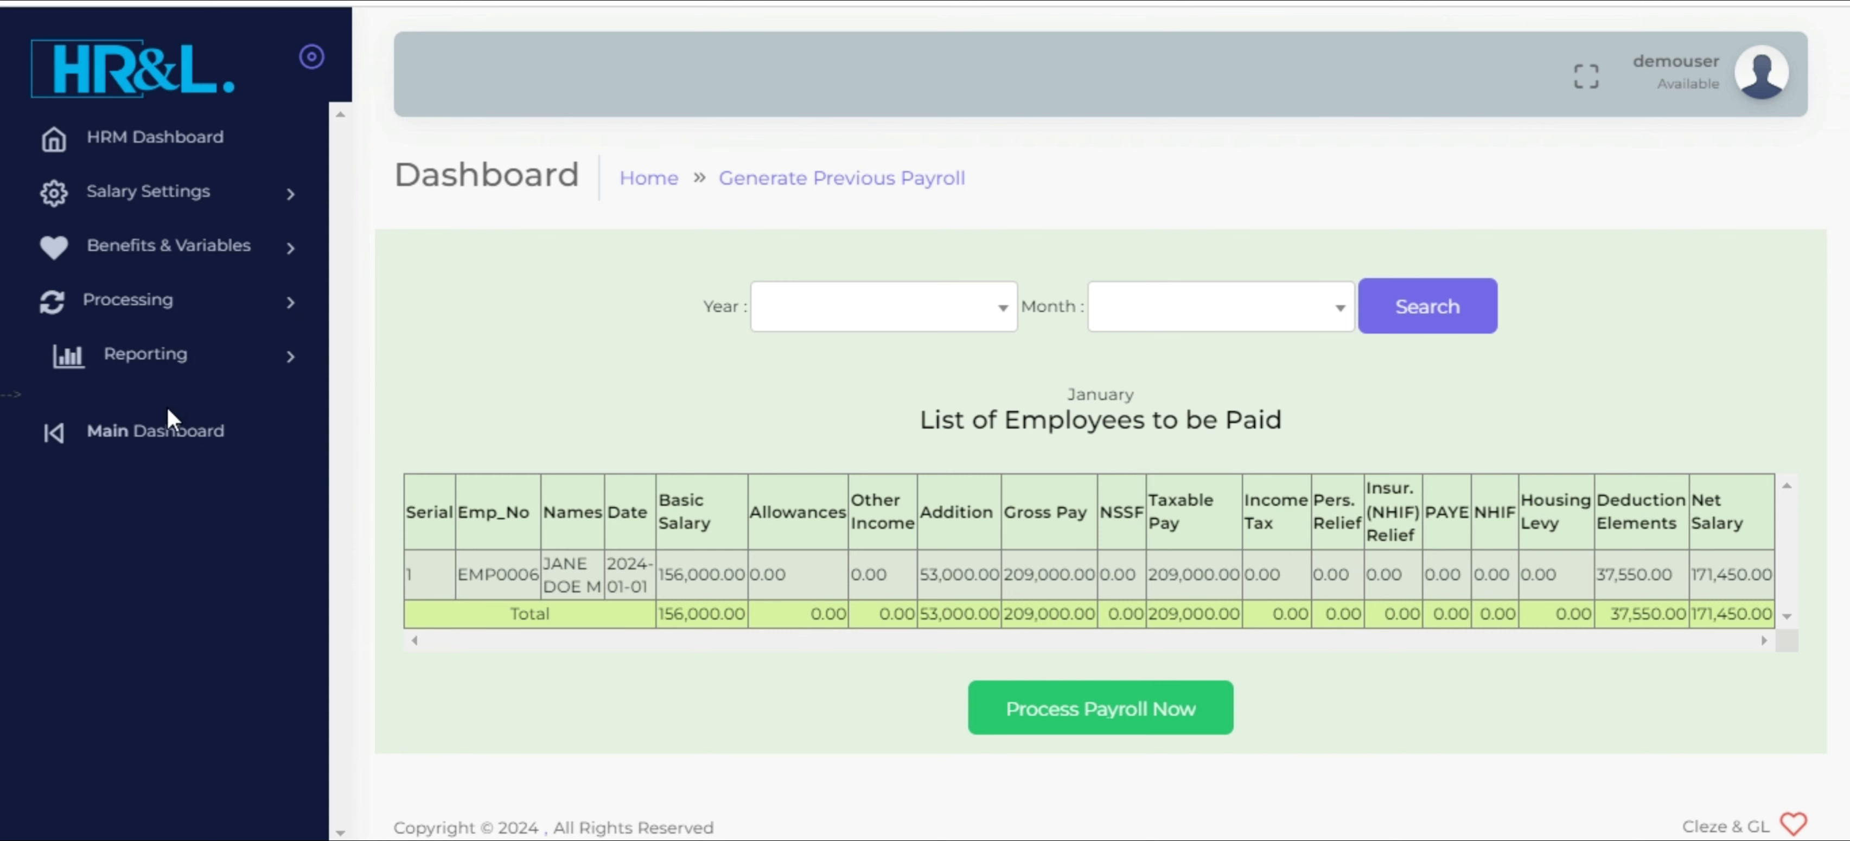
In the main dashboard's payroll workspace, open Set Optionality, set the new accountant's NSSF option to Yes and save it
click(113, 431)
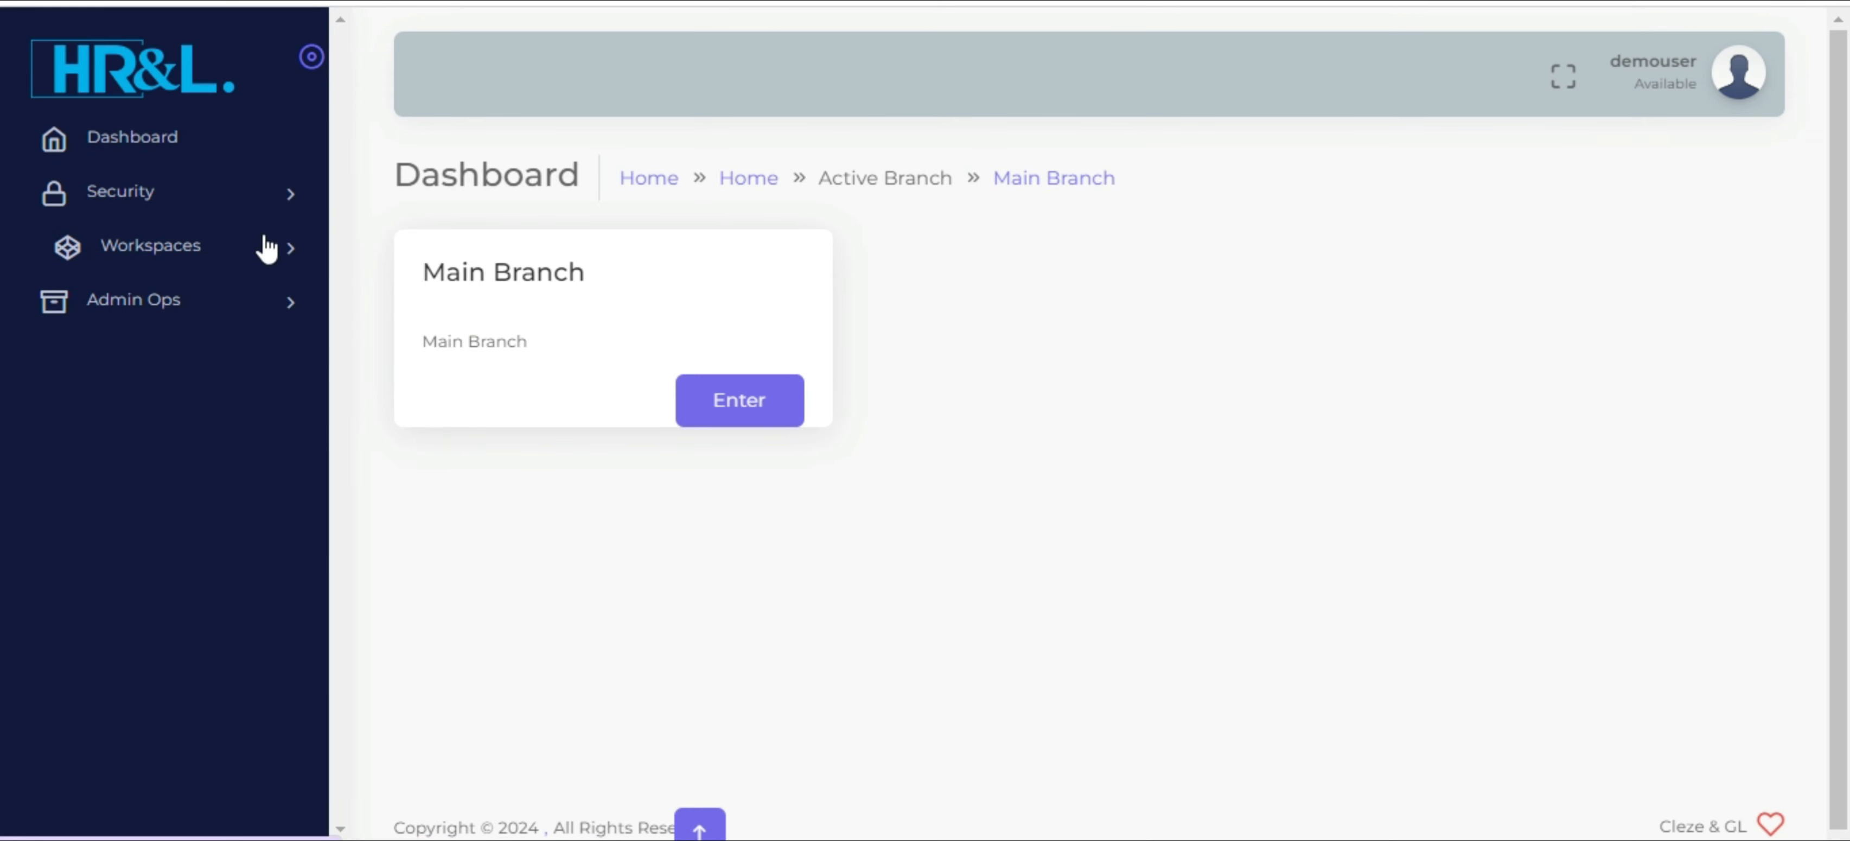
click(267, 249)
click(244, 312)
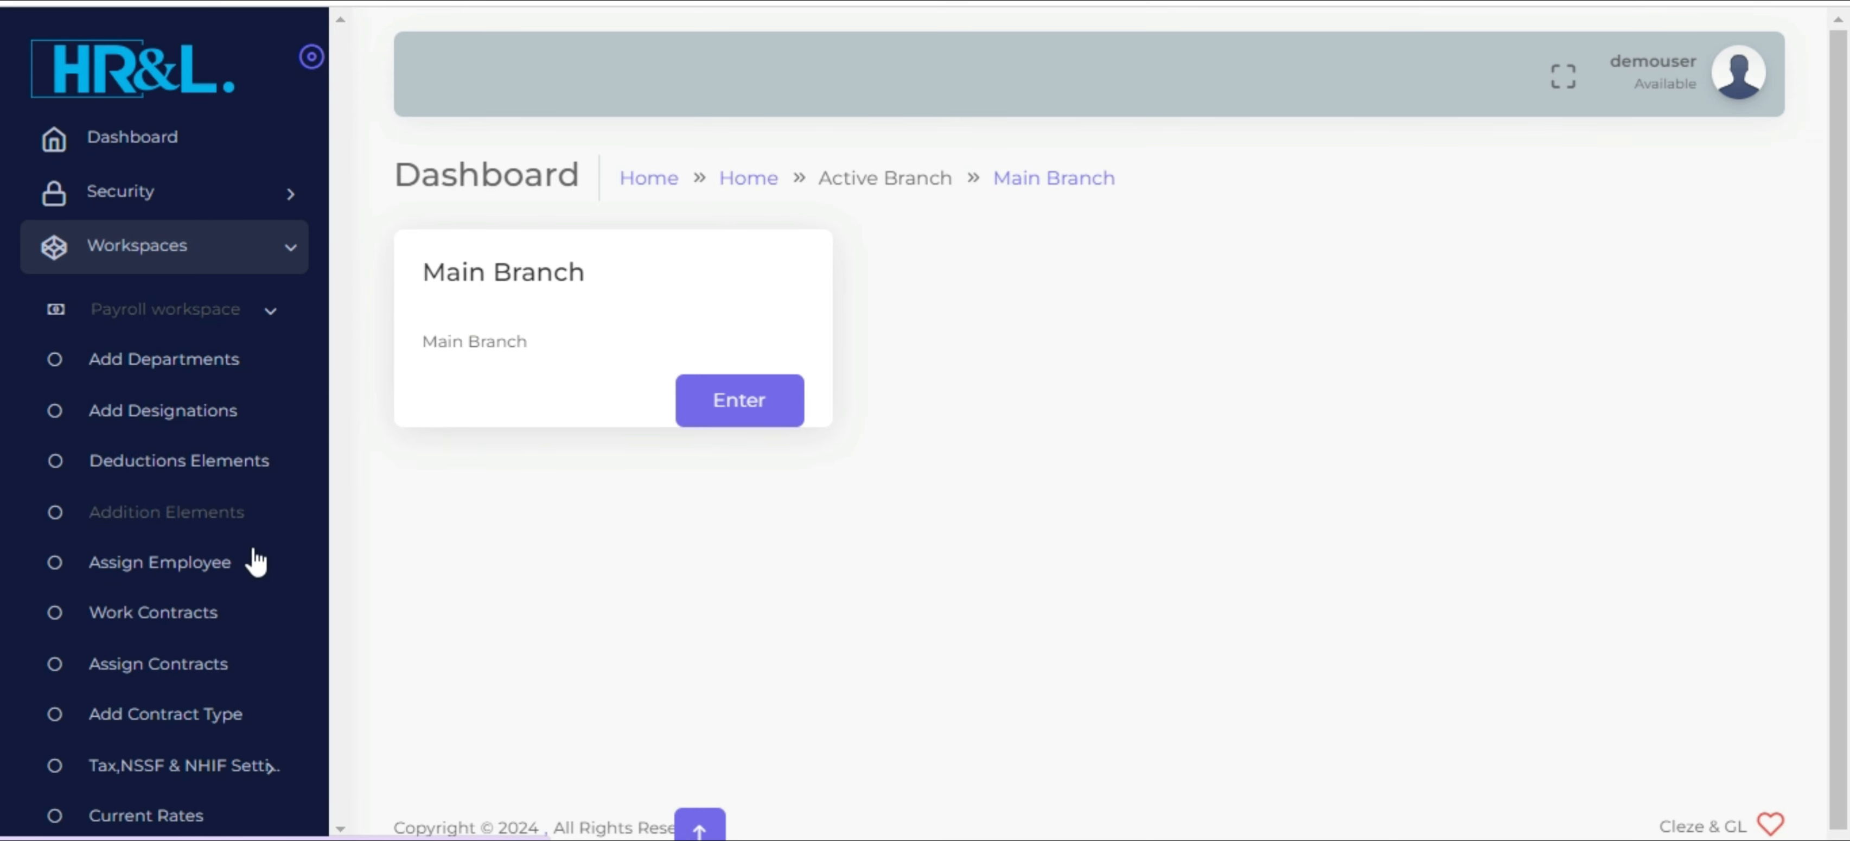
click(189, 765)
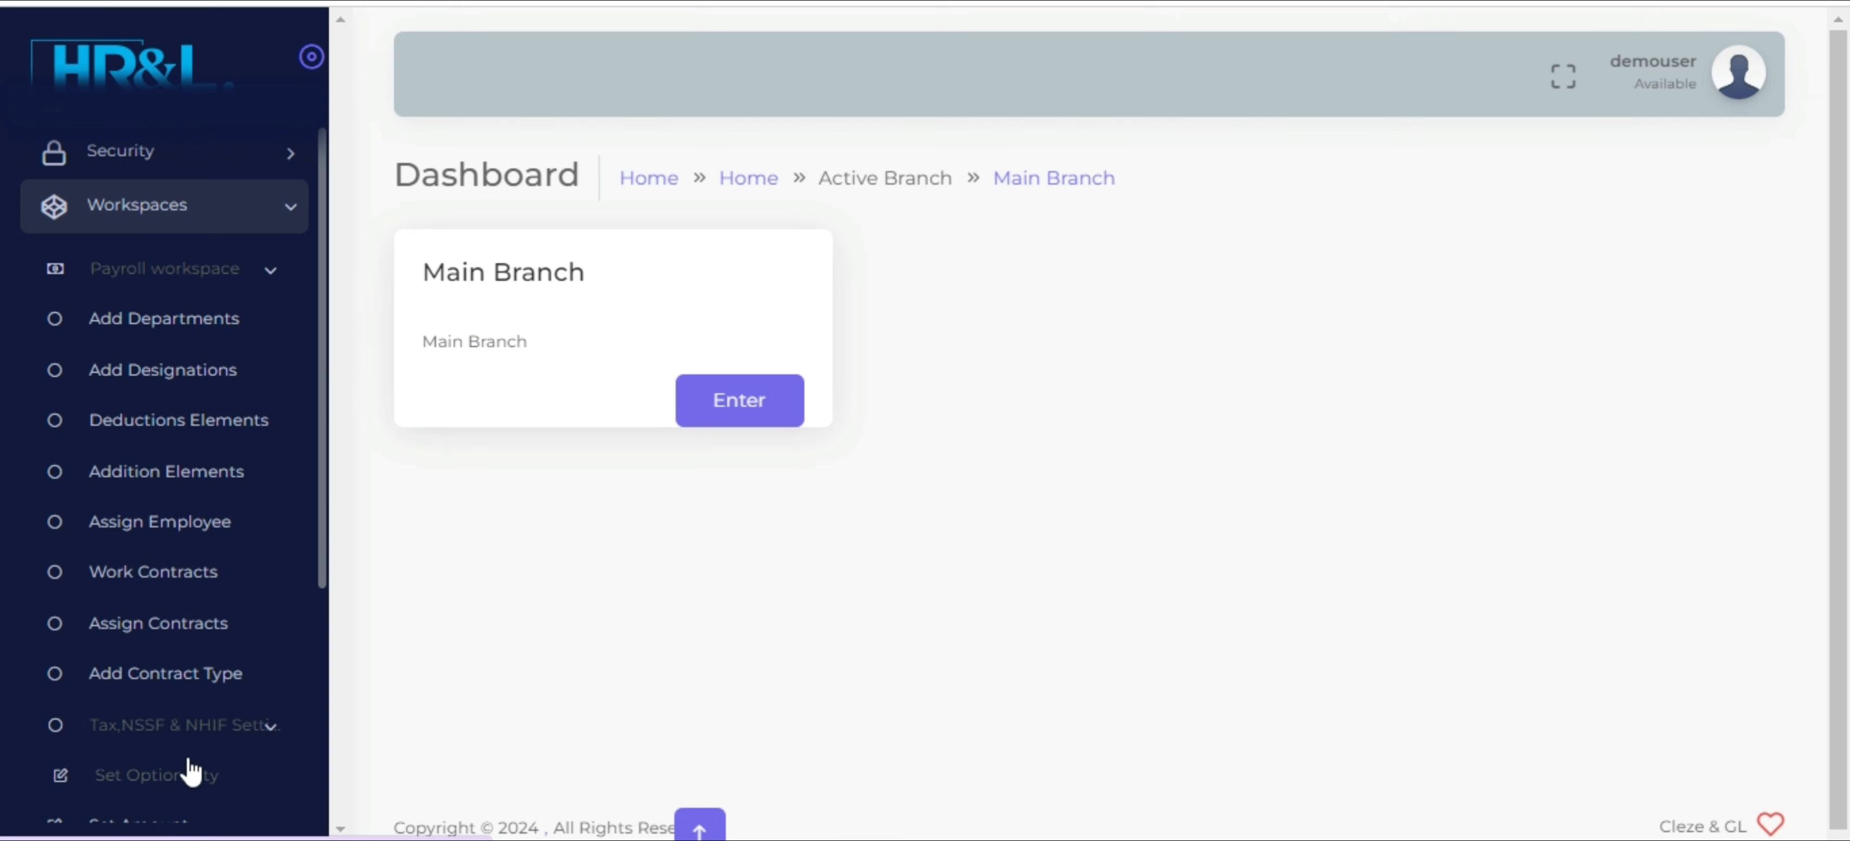
scroll(191, 773, down, 1)
click(167, 748)
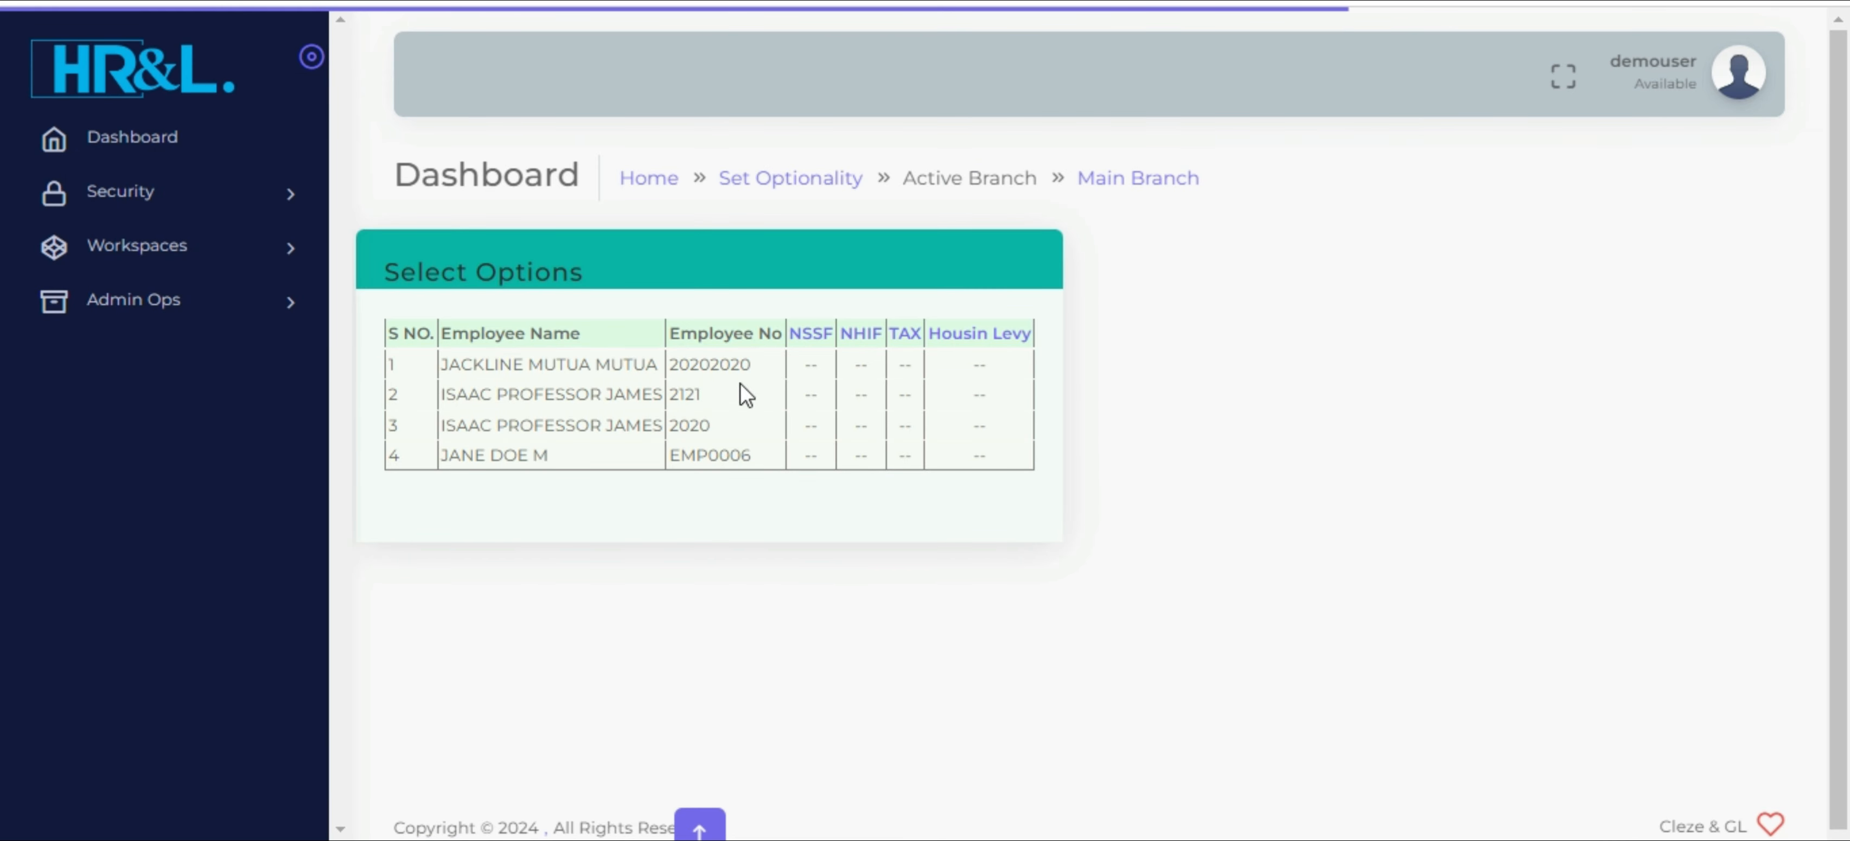
click(808, 339)
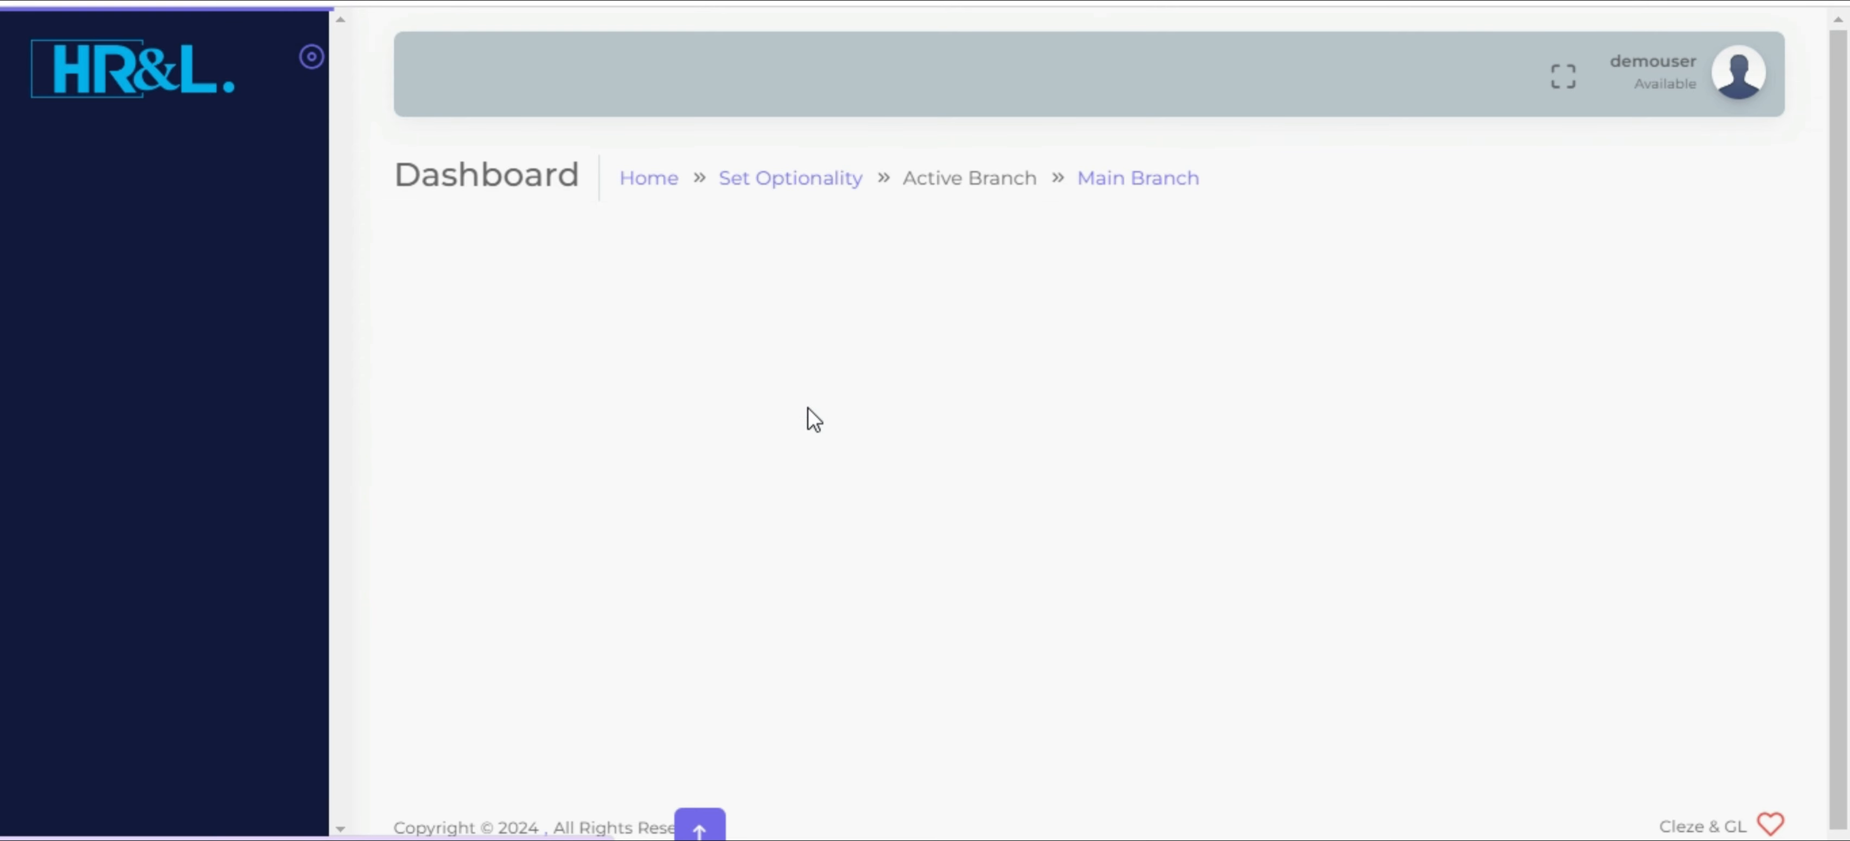
click(848, 551)
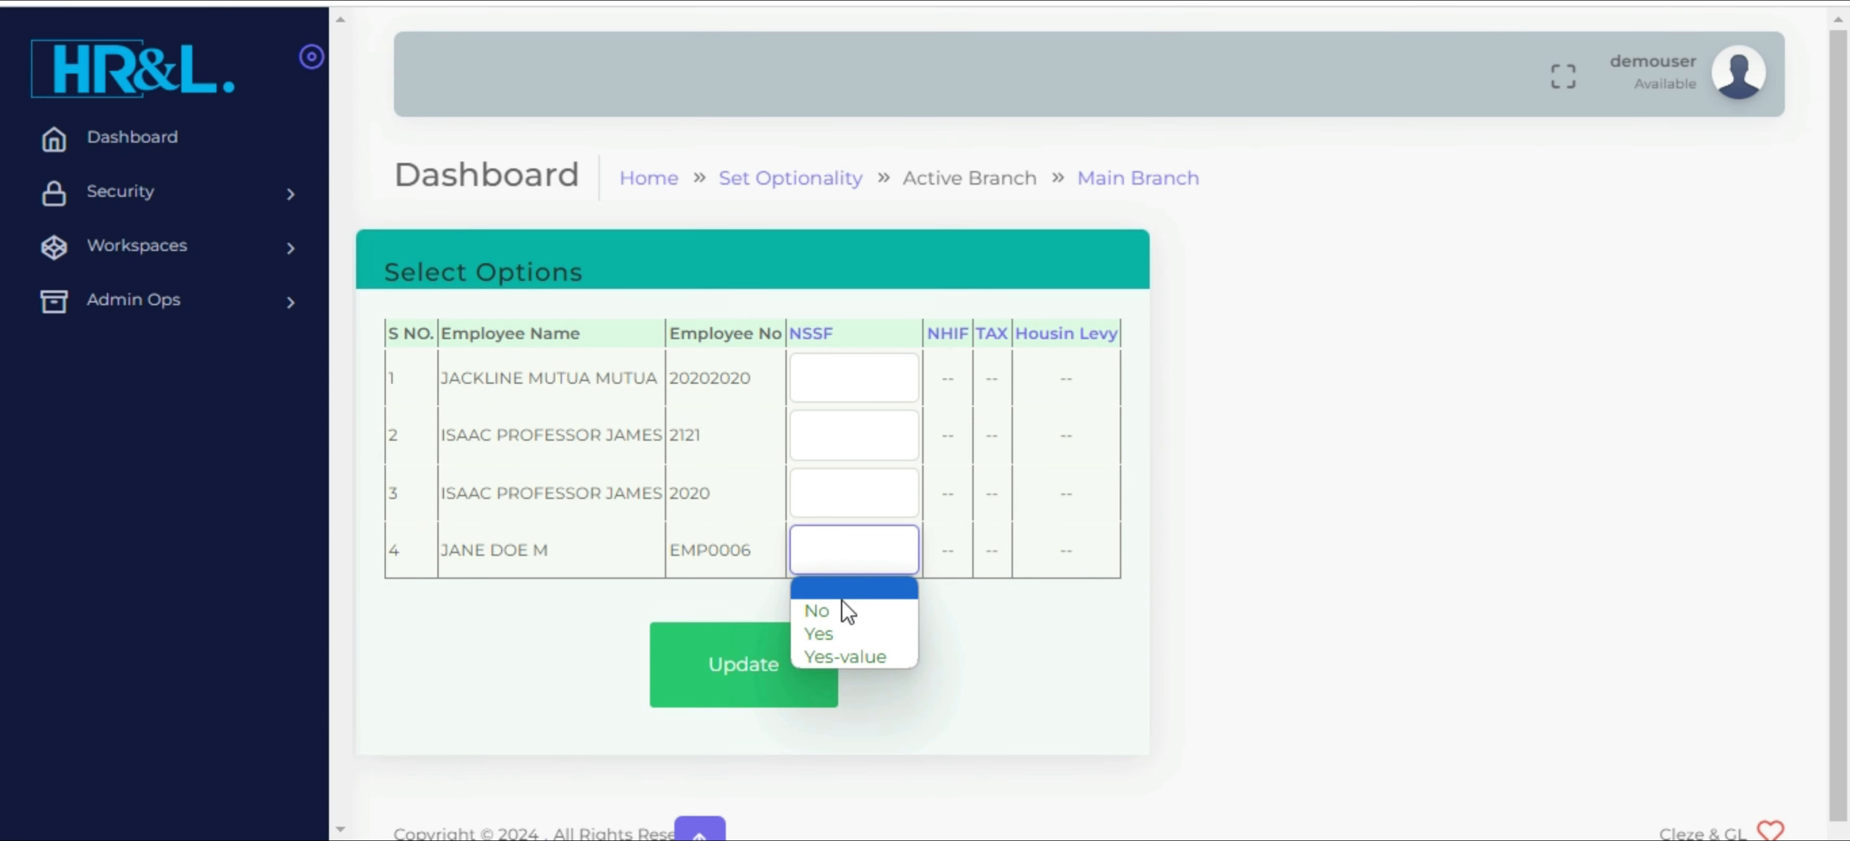
click(843, 630)
click(744, 672)
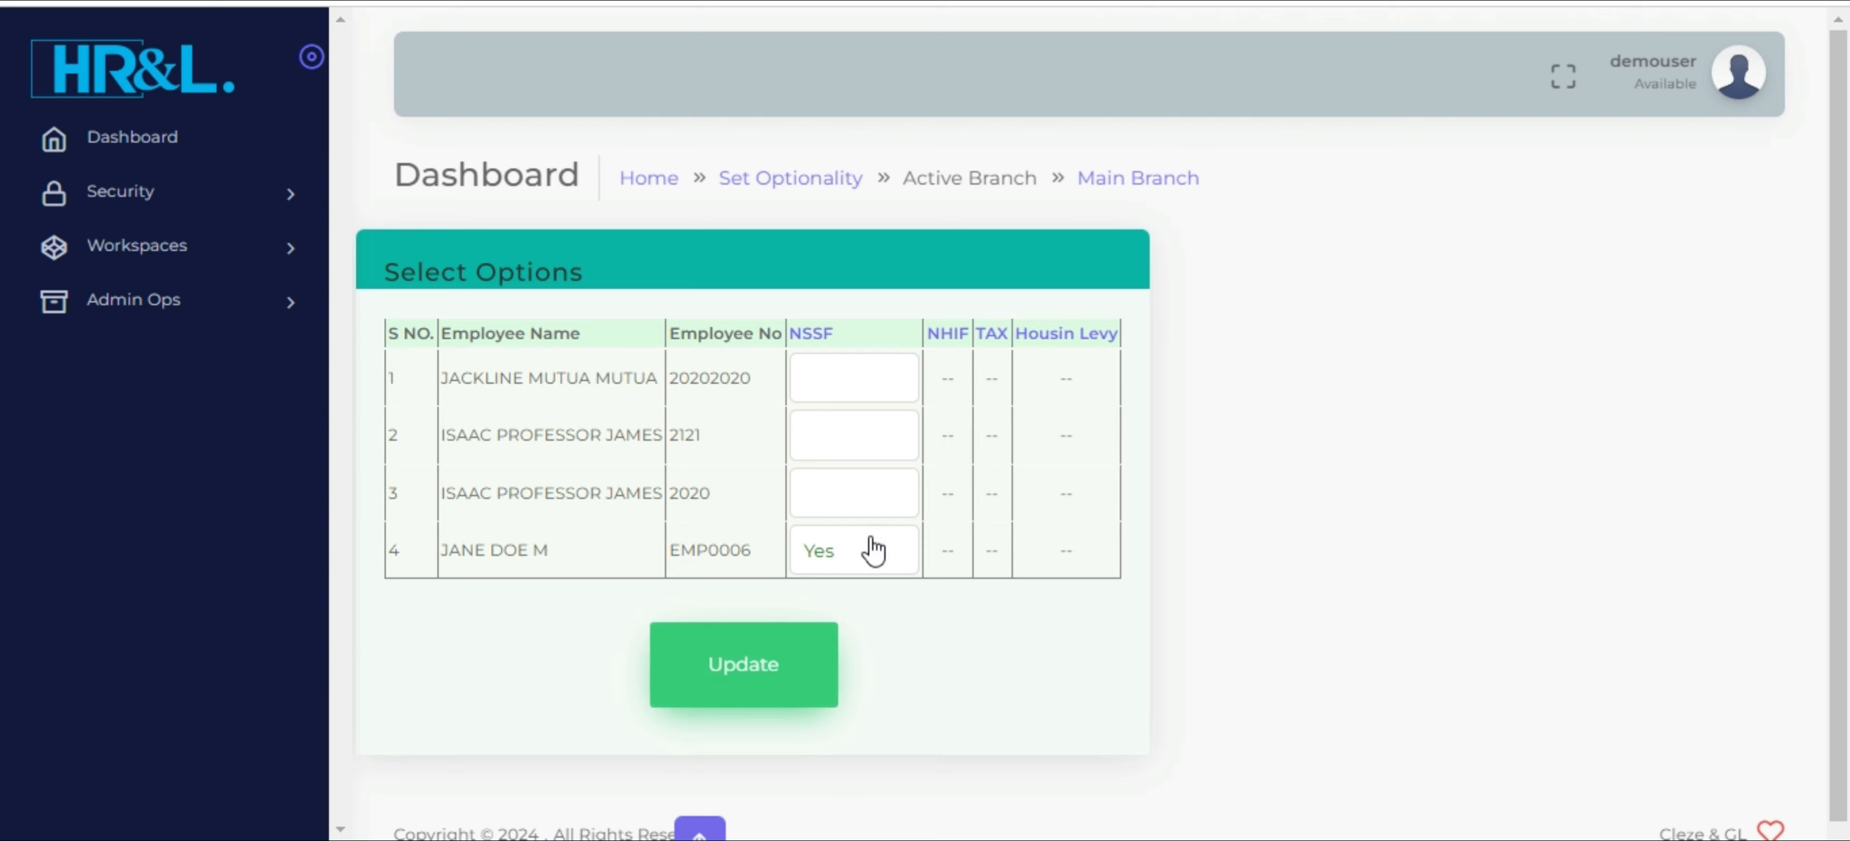
click(1155, 155)
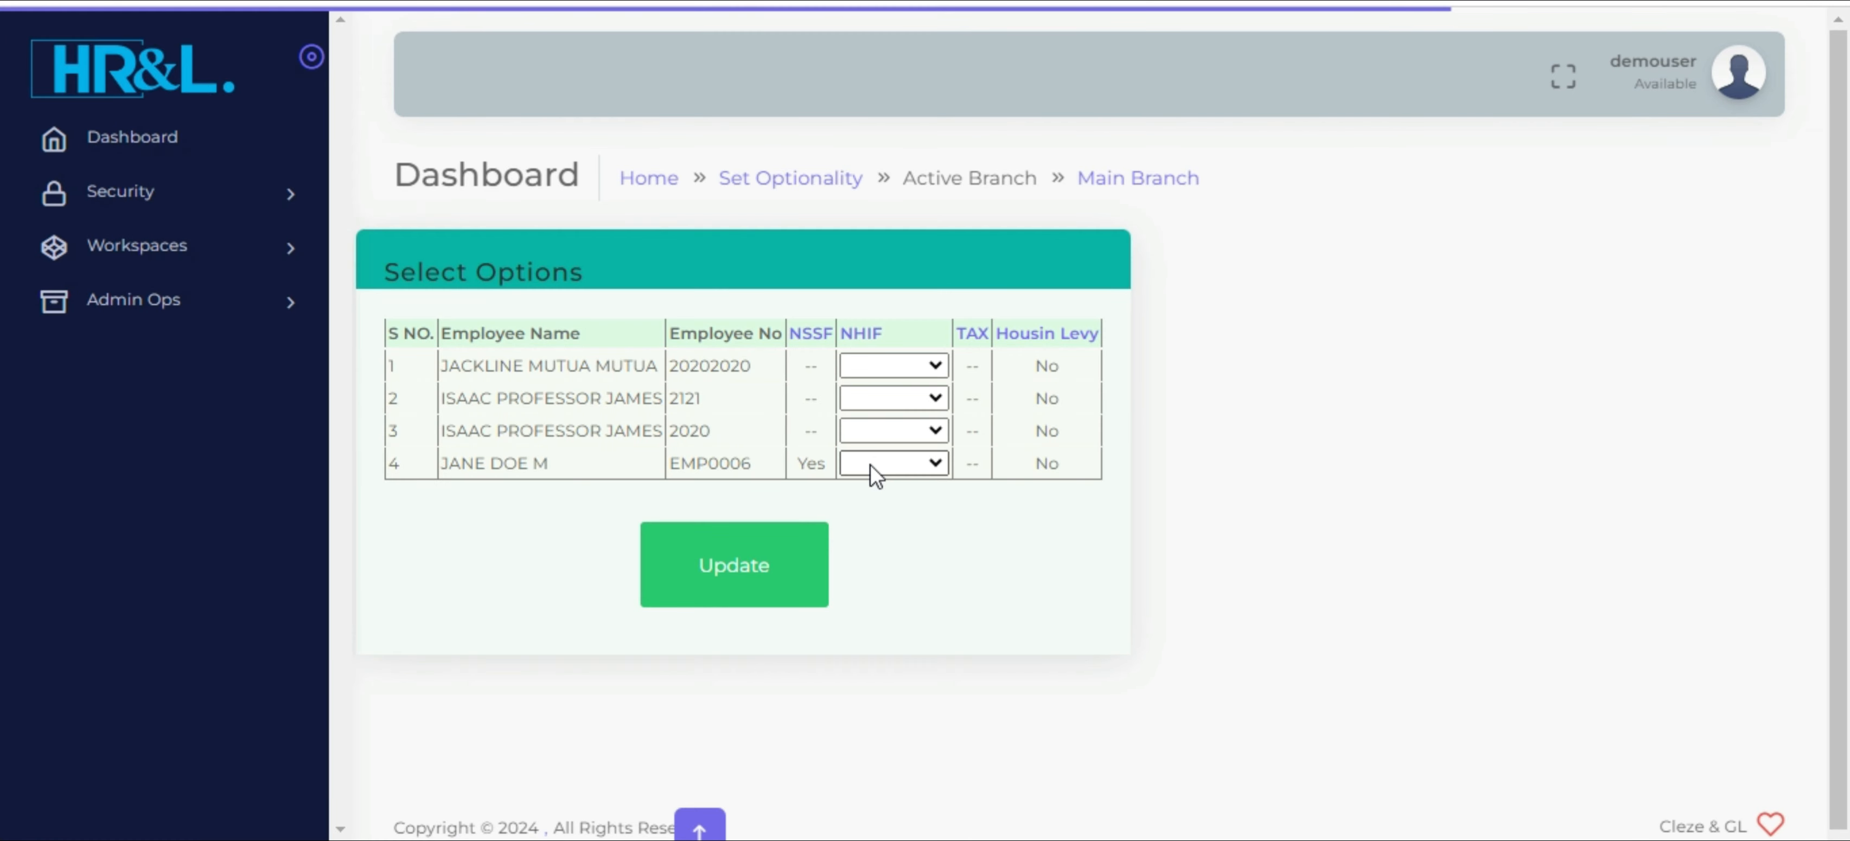
Set the new accountant's NHIF option to Yes and save the update
click(876, 466)
click(891, 527)
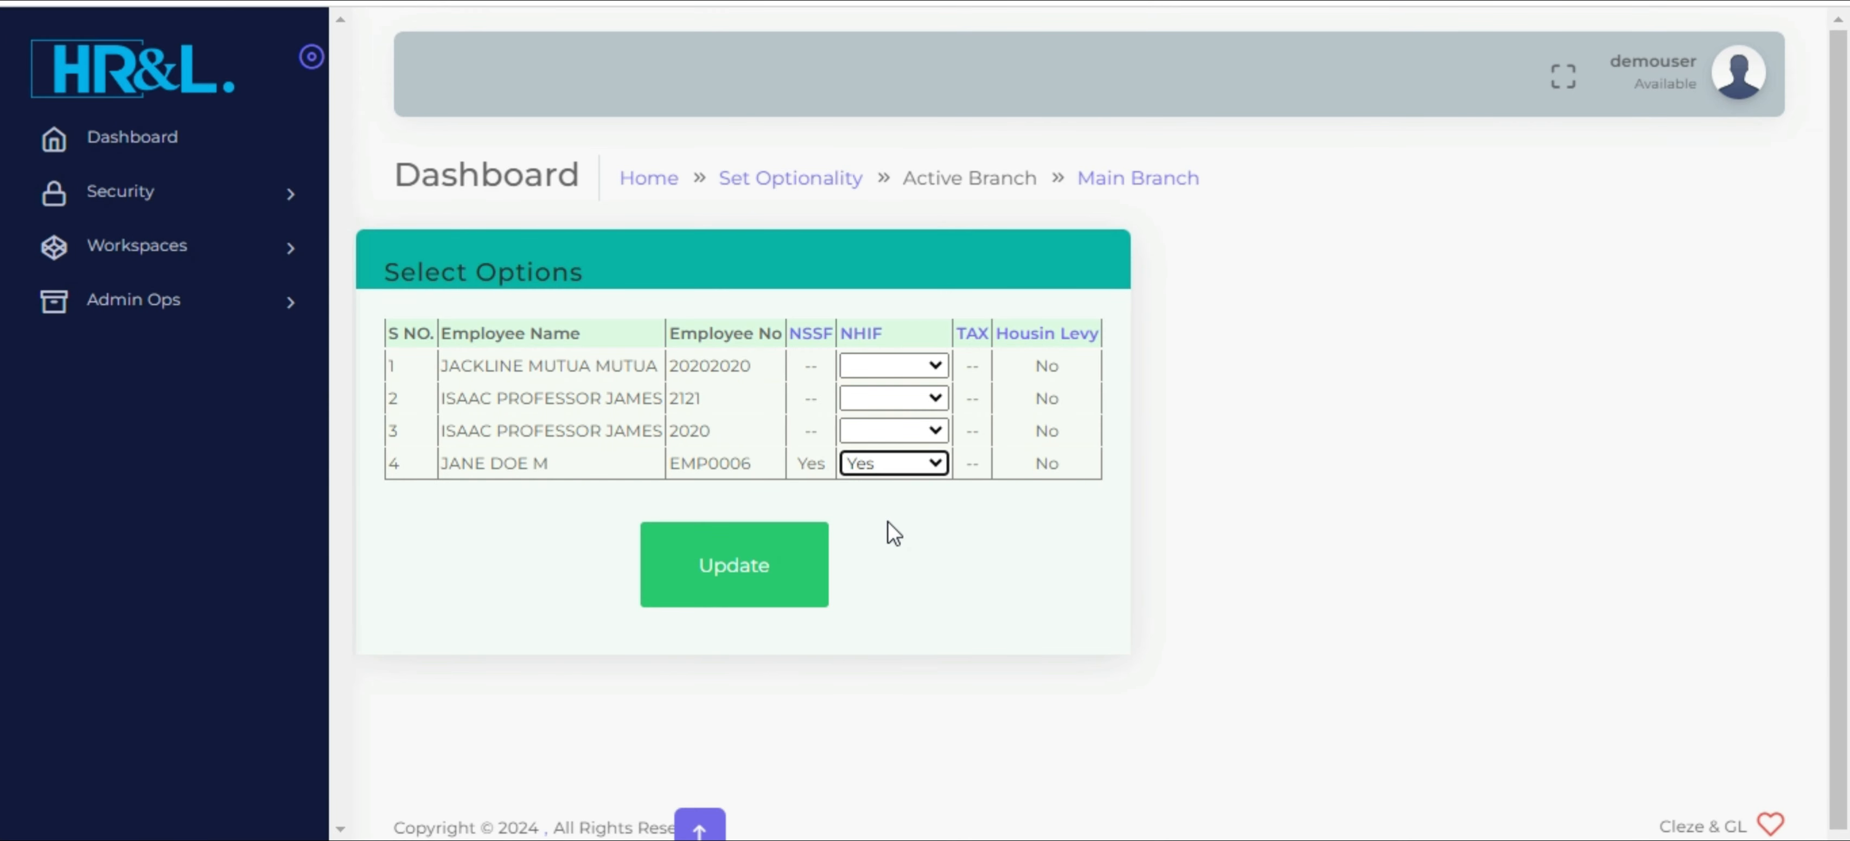
click(740, 577)
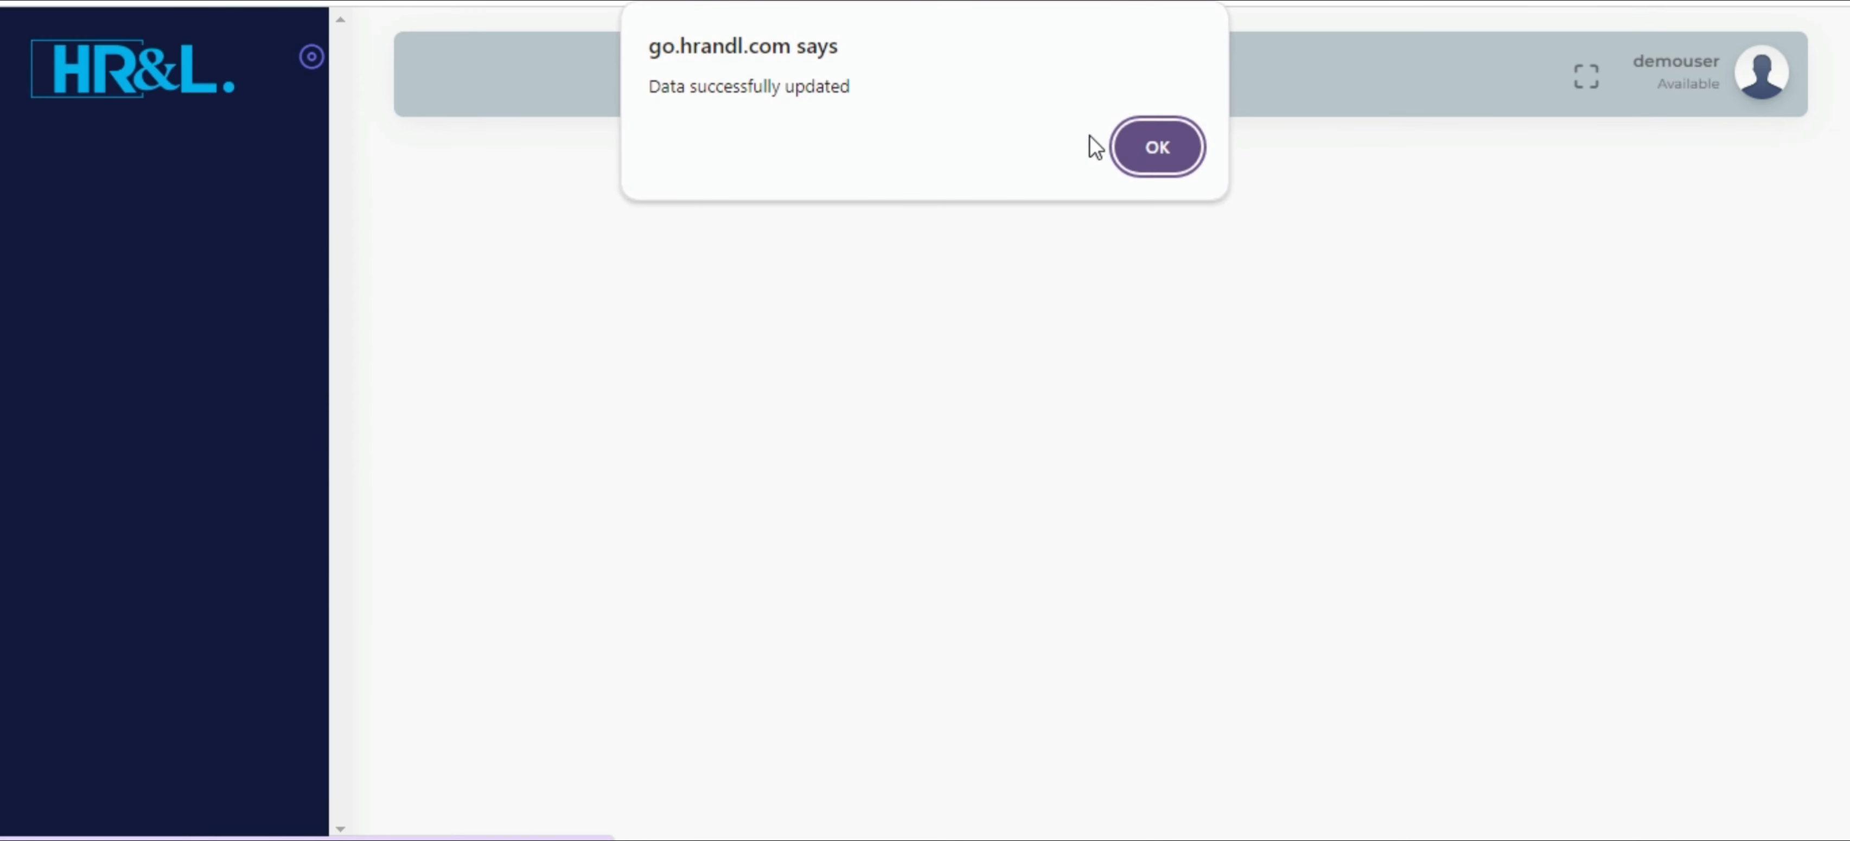
click(1156, 148)
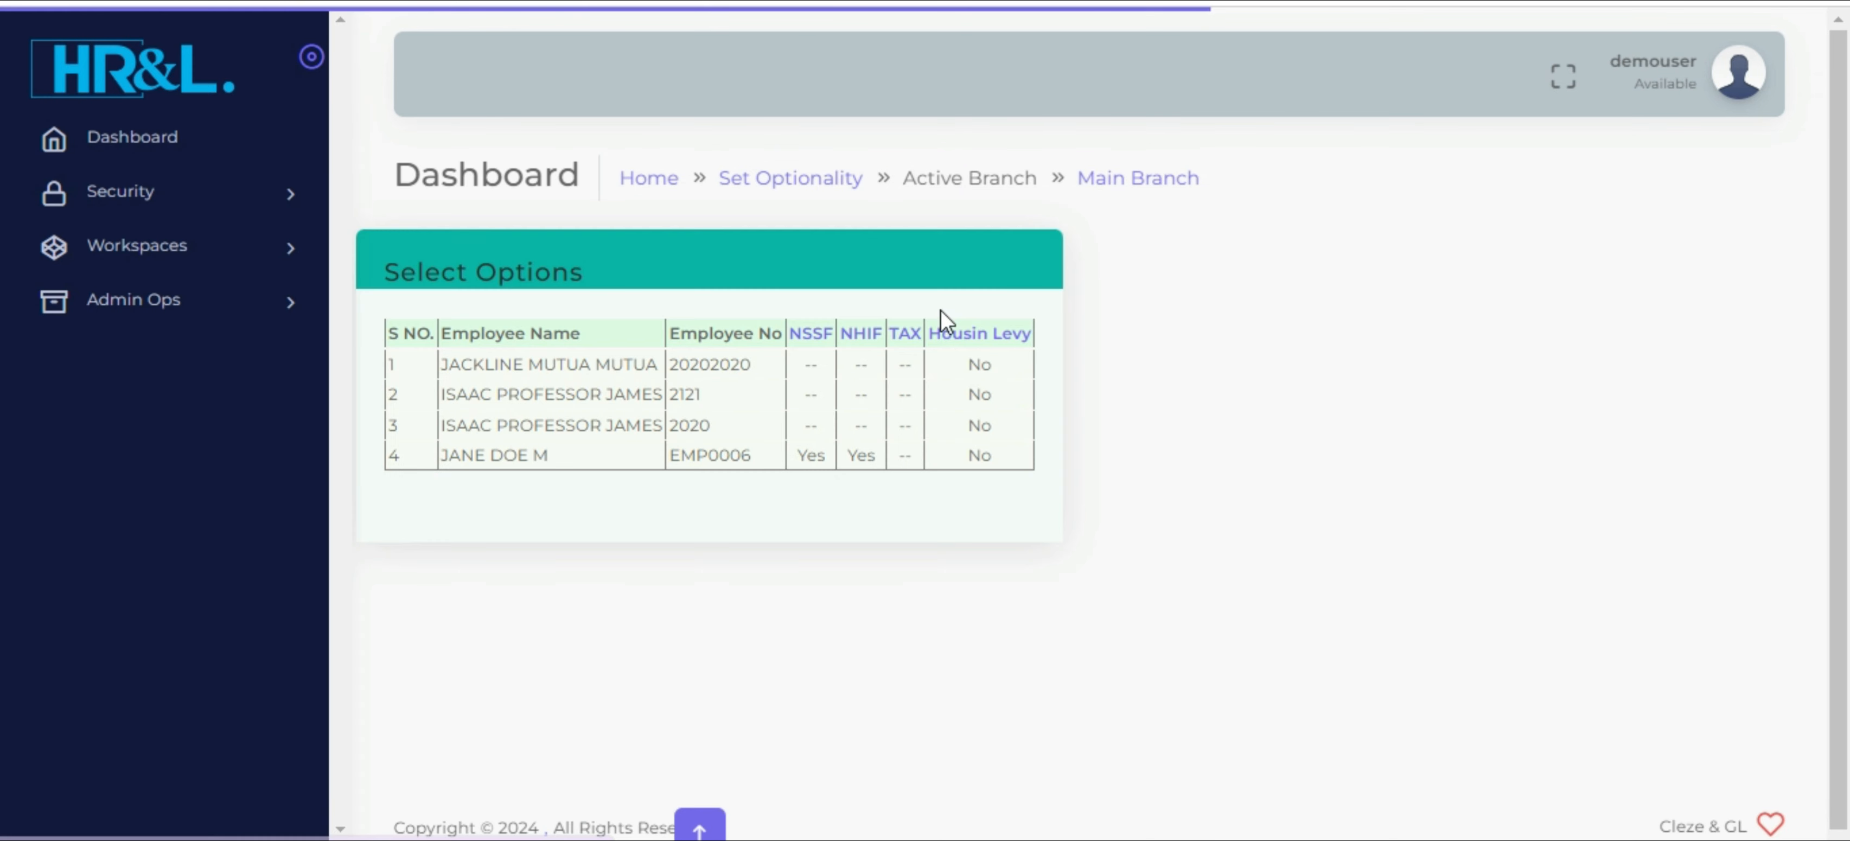
Set the new accountant's TAX option to Yes and save the update
click(906, 335)
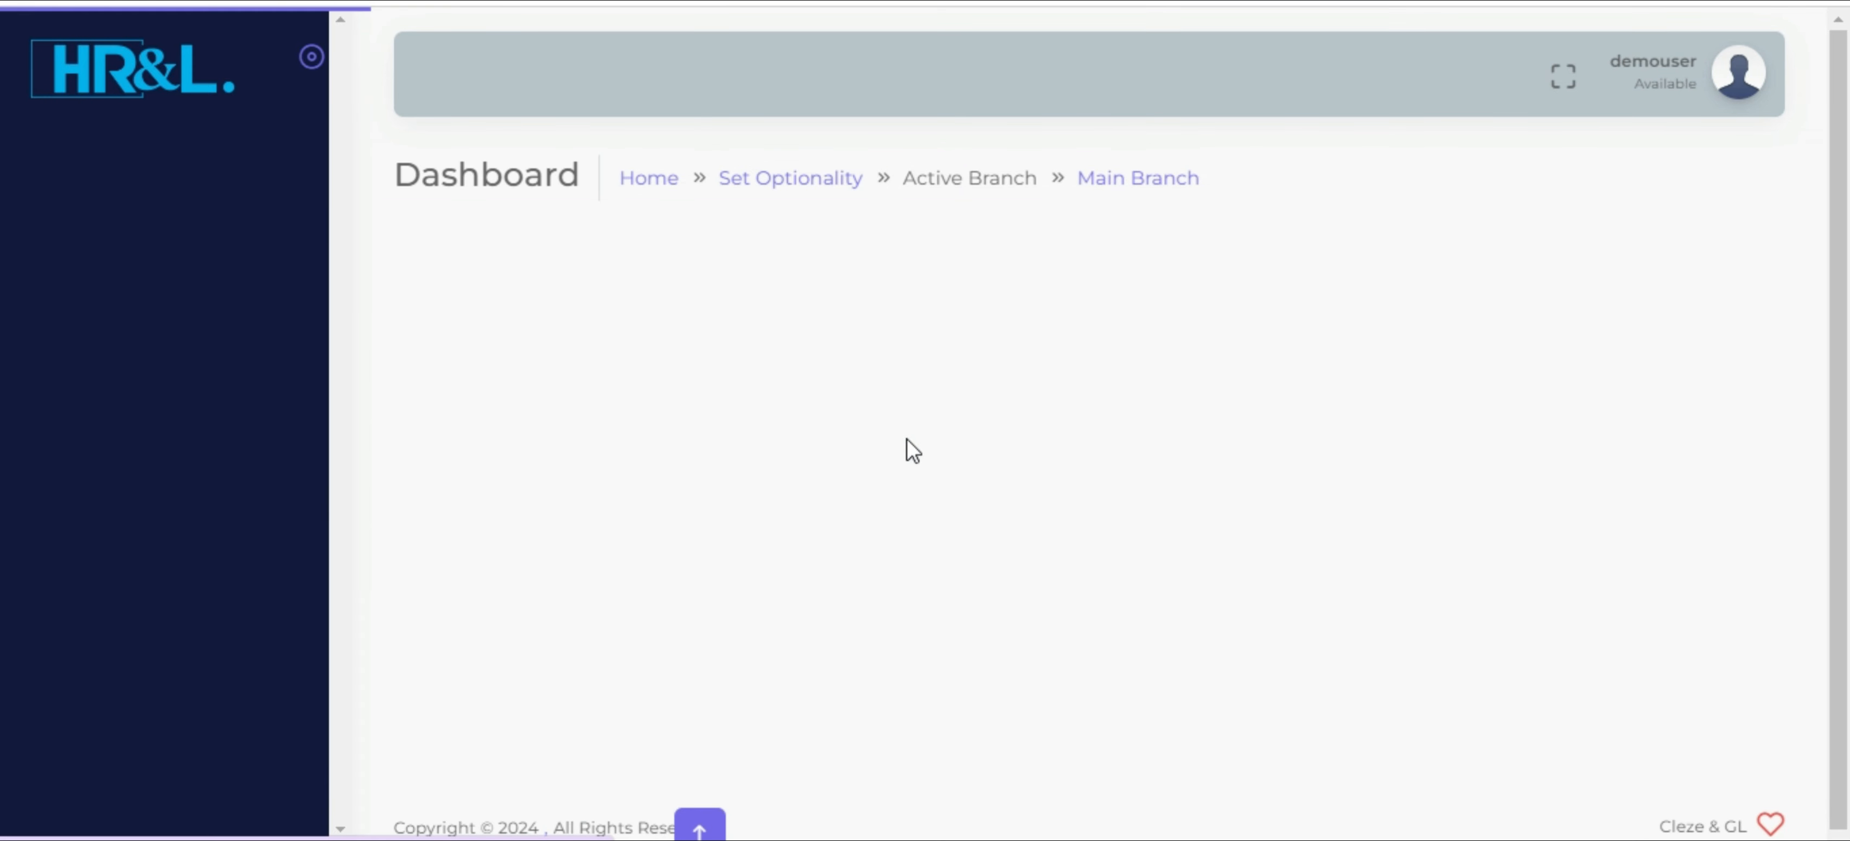
click(928, 463)
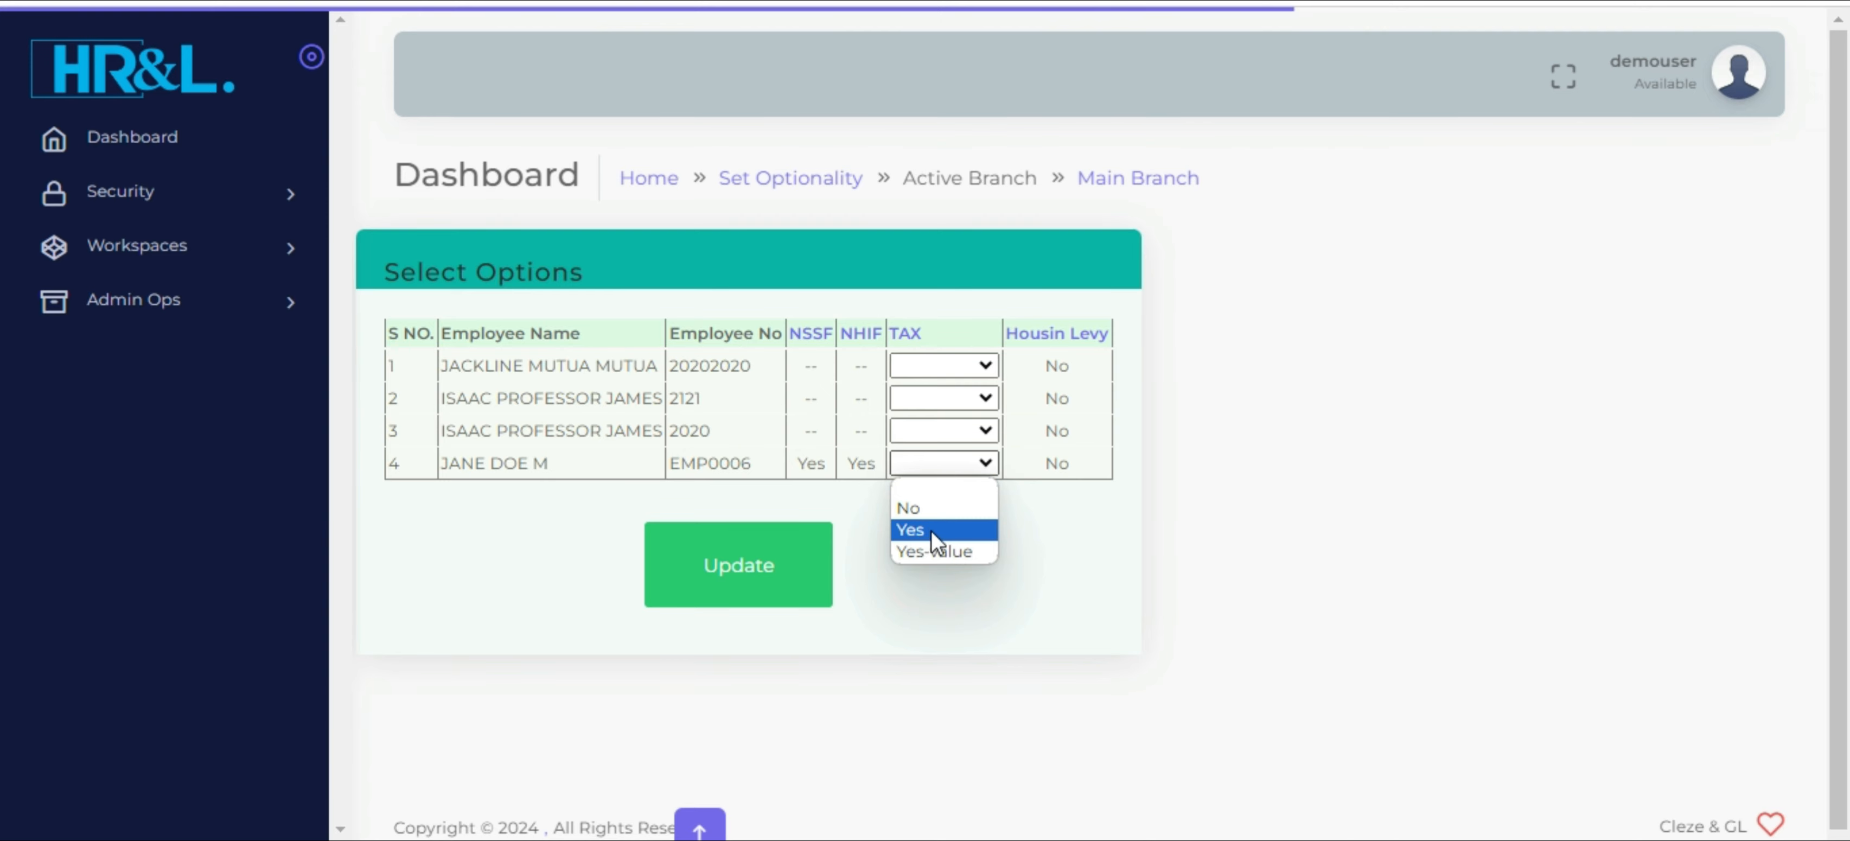
click(931, 530)
click(736, 586)
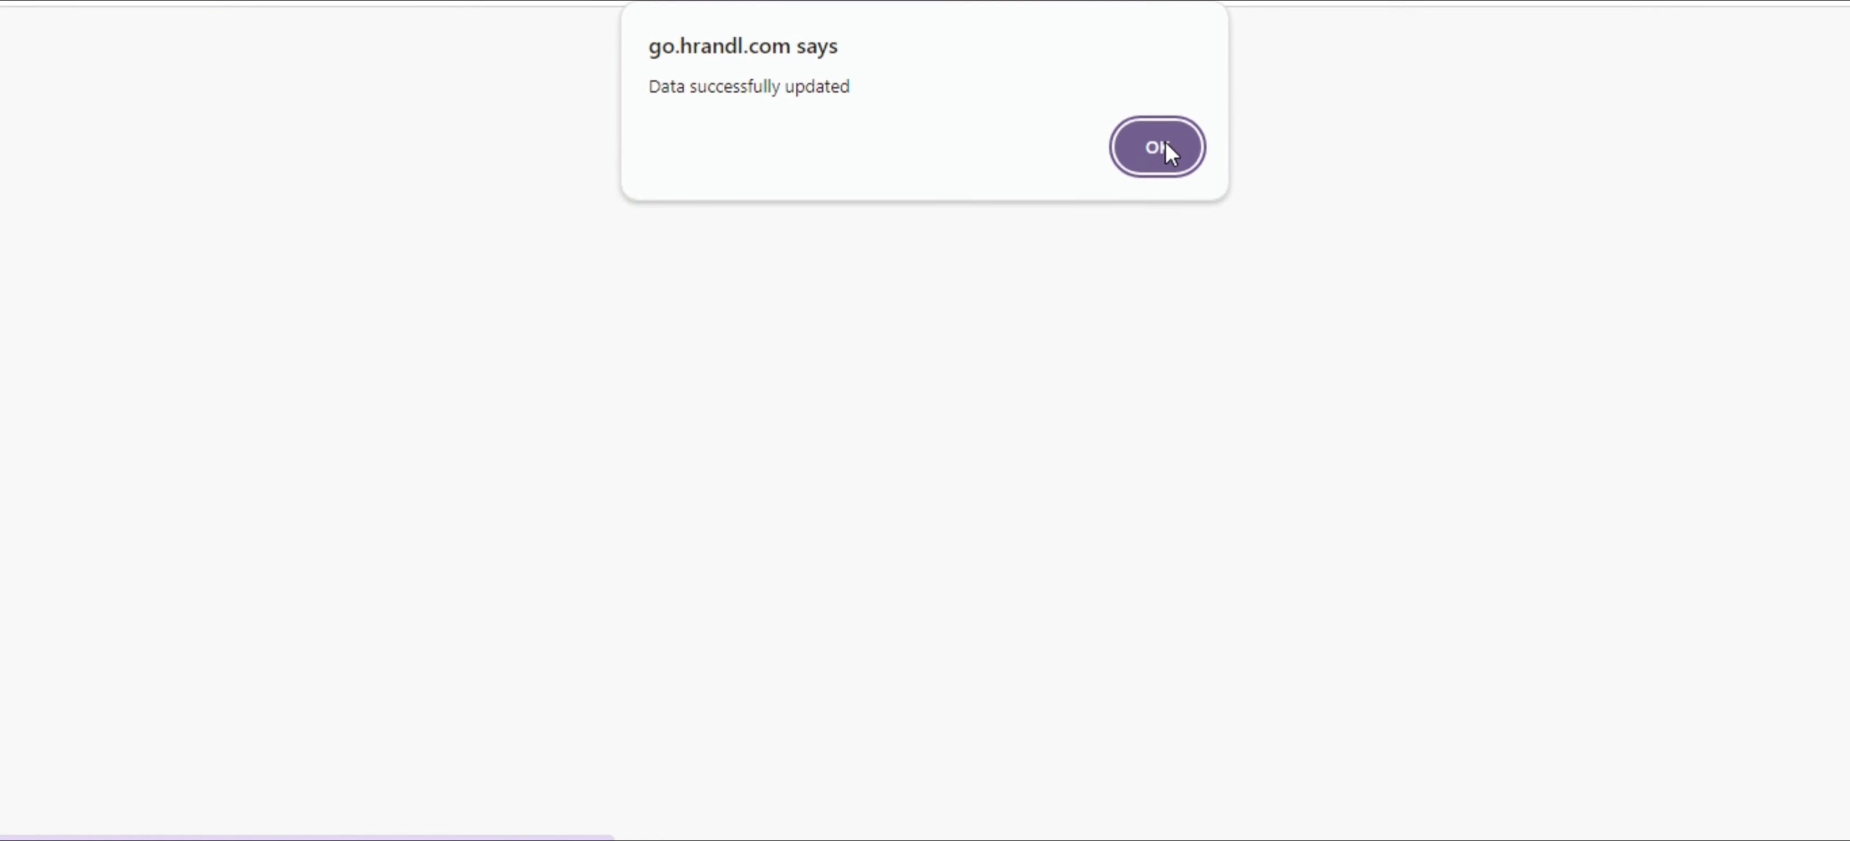
click(1157, 148)
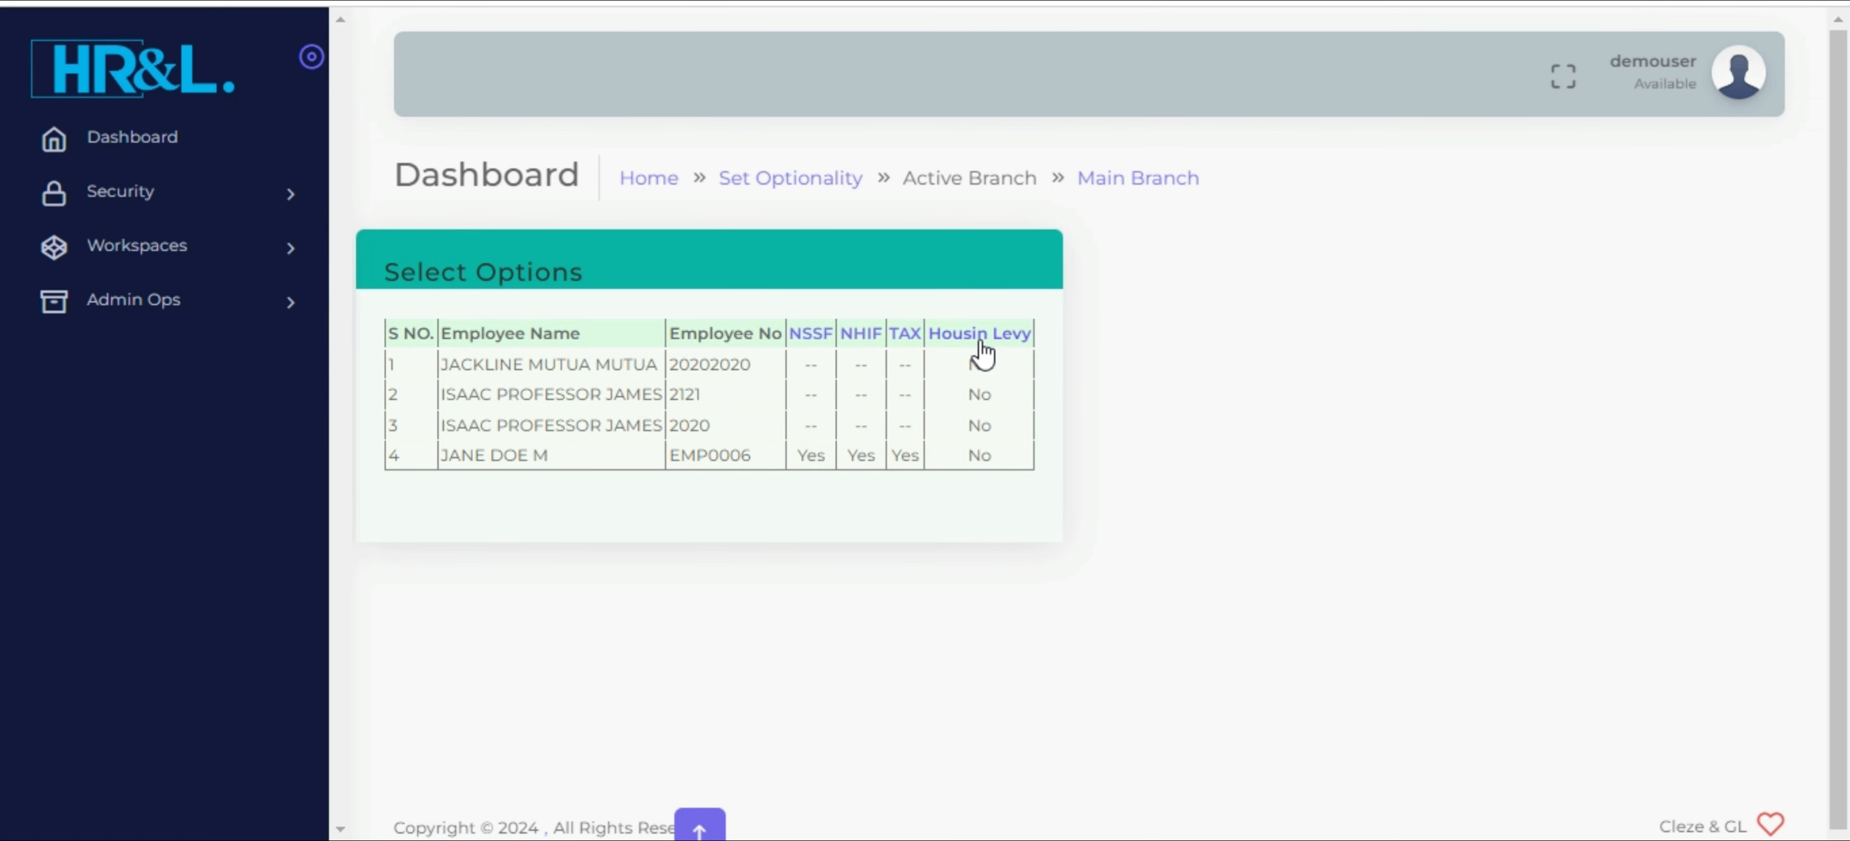
Set the new accountant's Housing Levy option to Yes and save the update
click(980, 341)
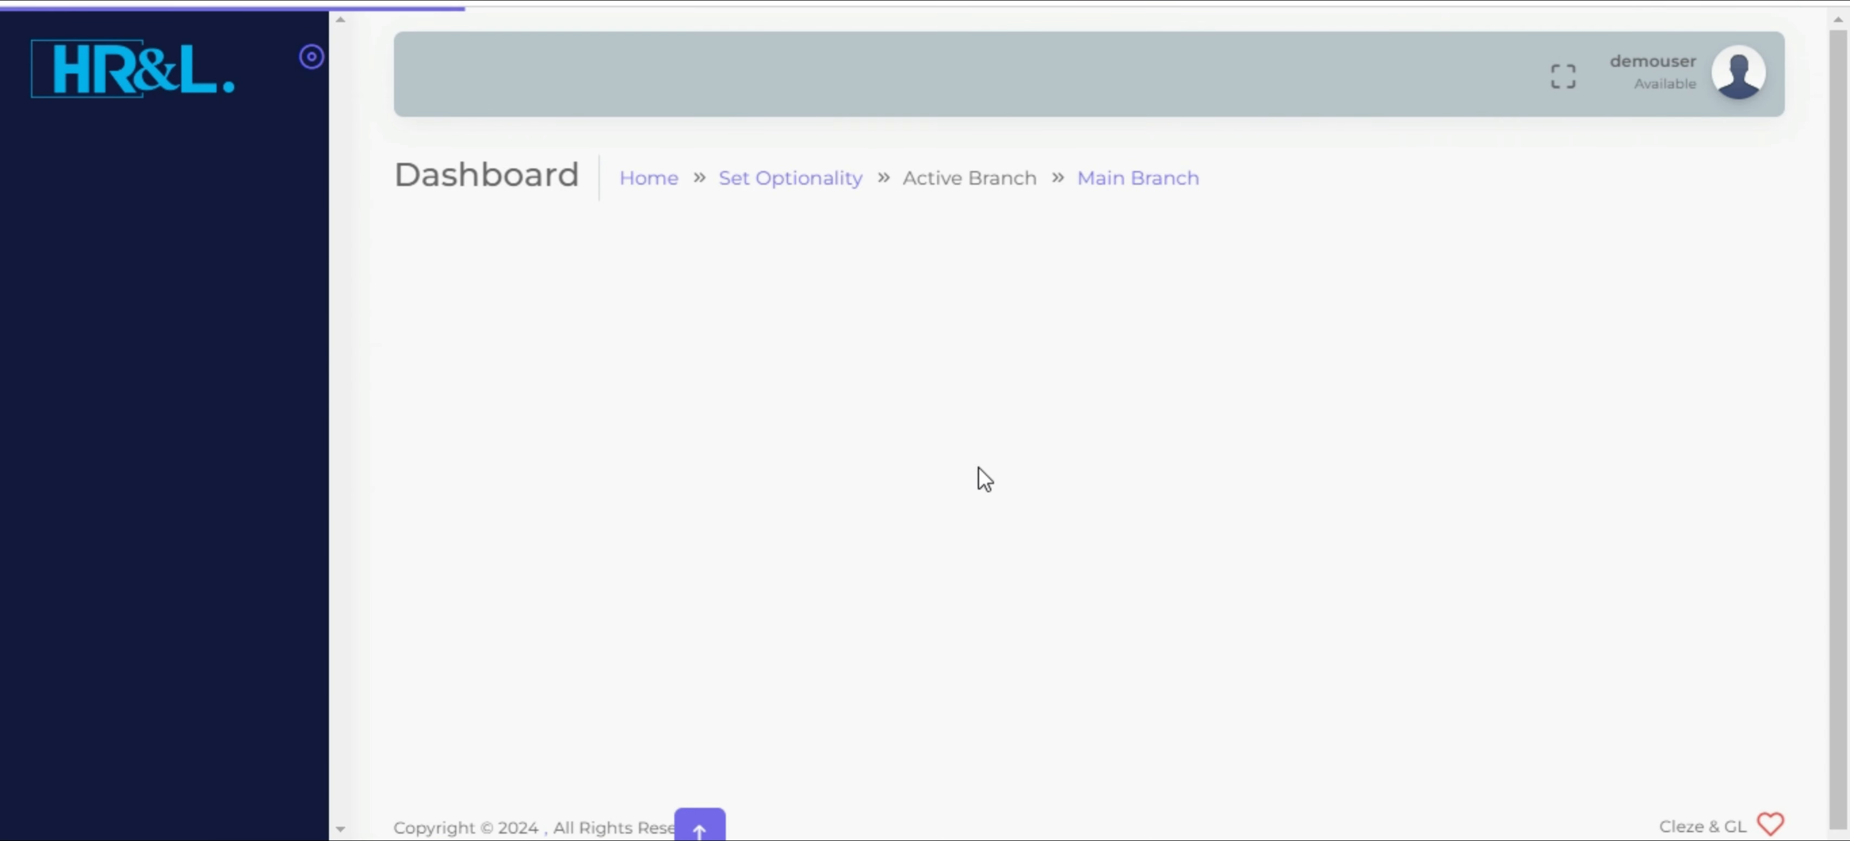
click(988, 469)
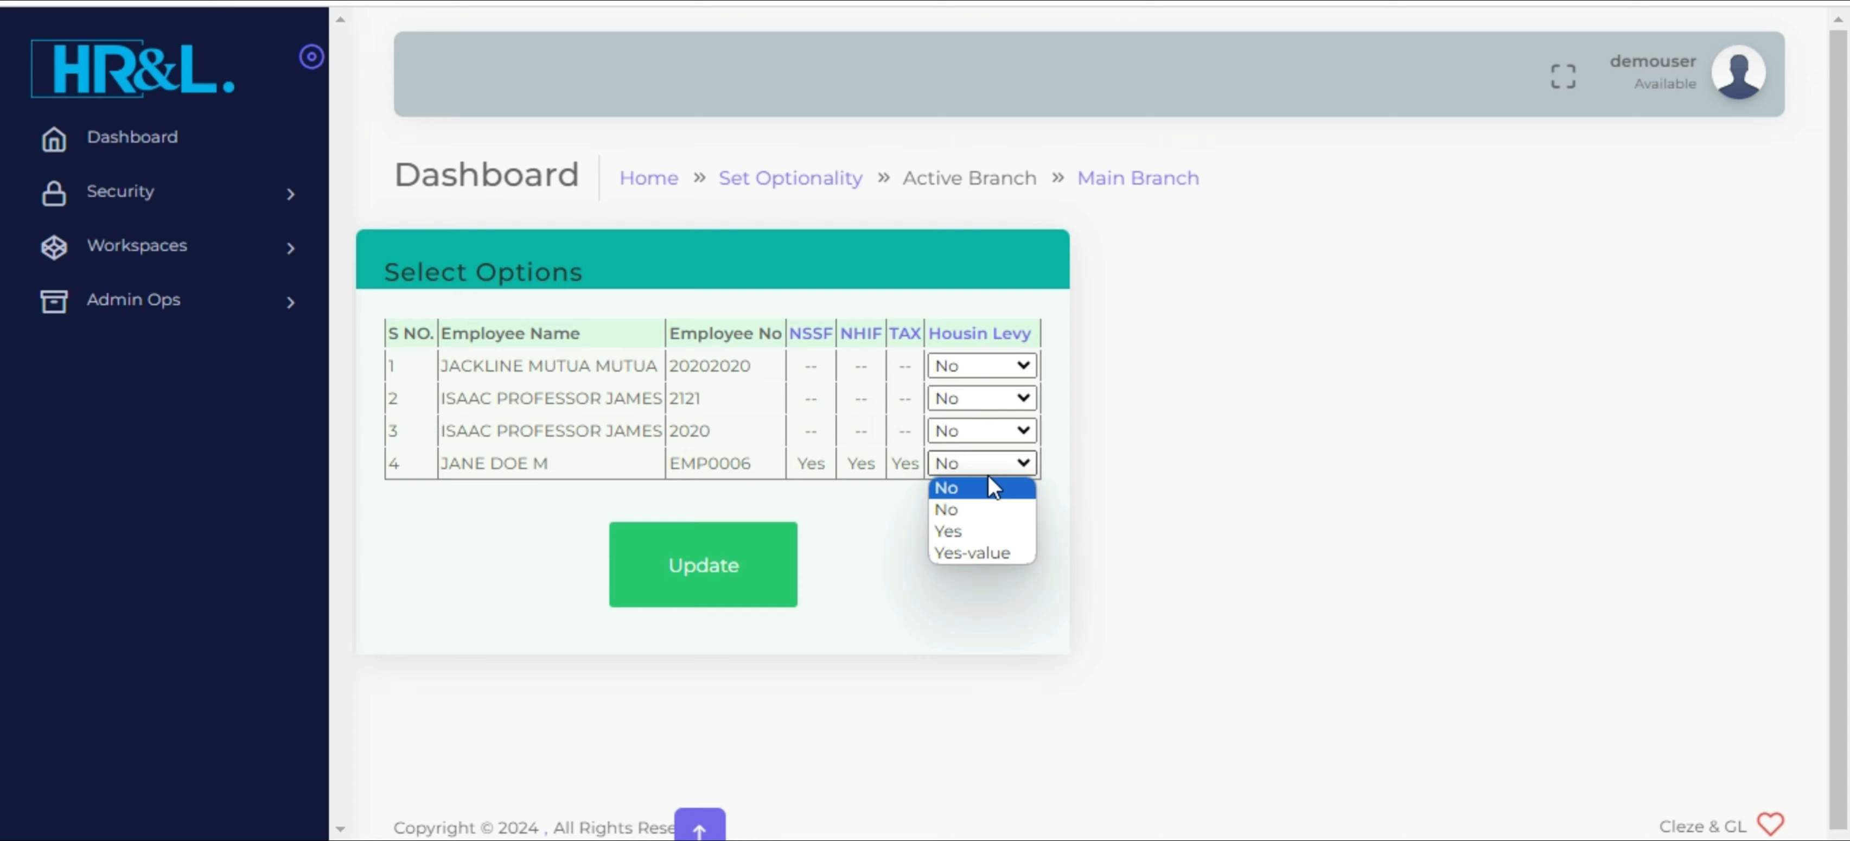
click(967, 531)
click(701, 578)
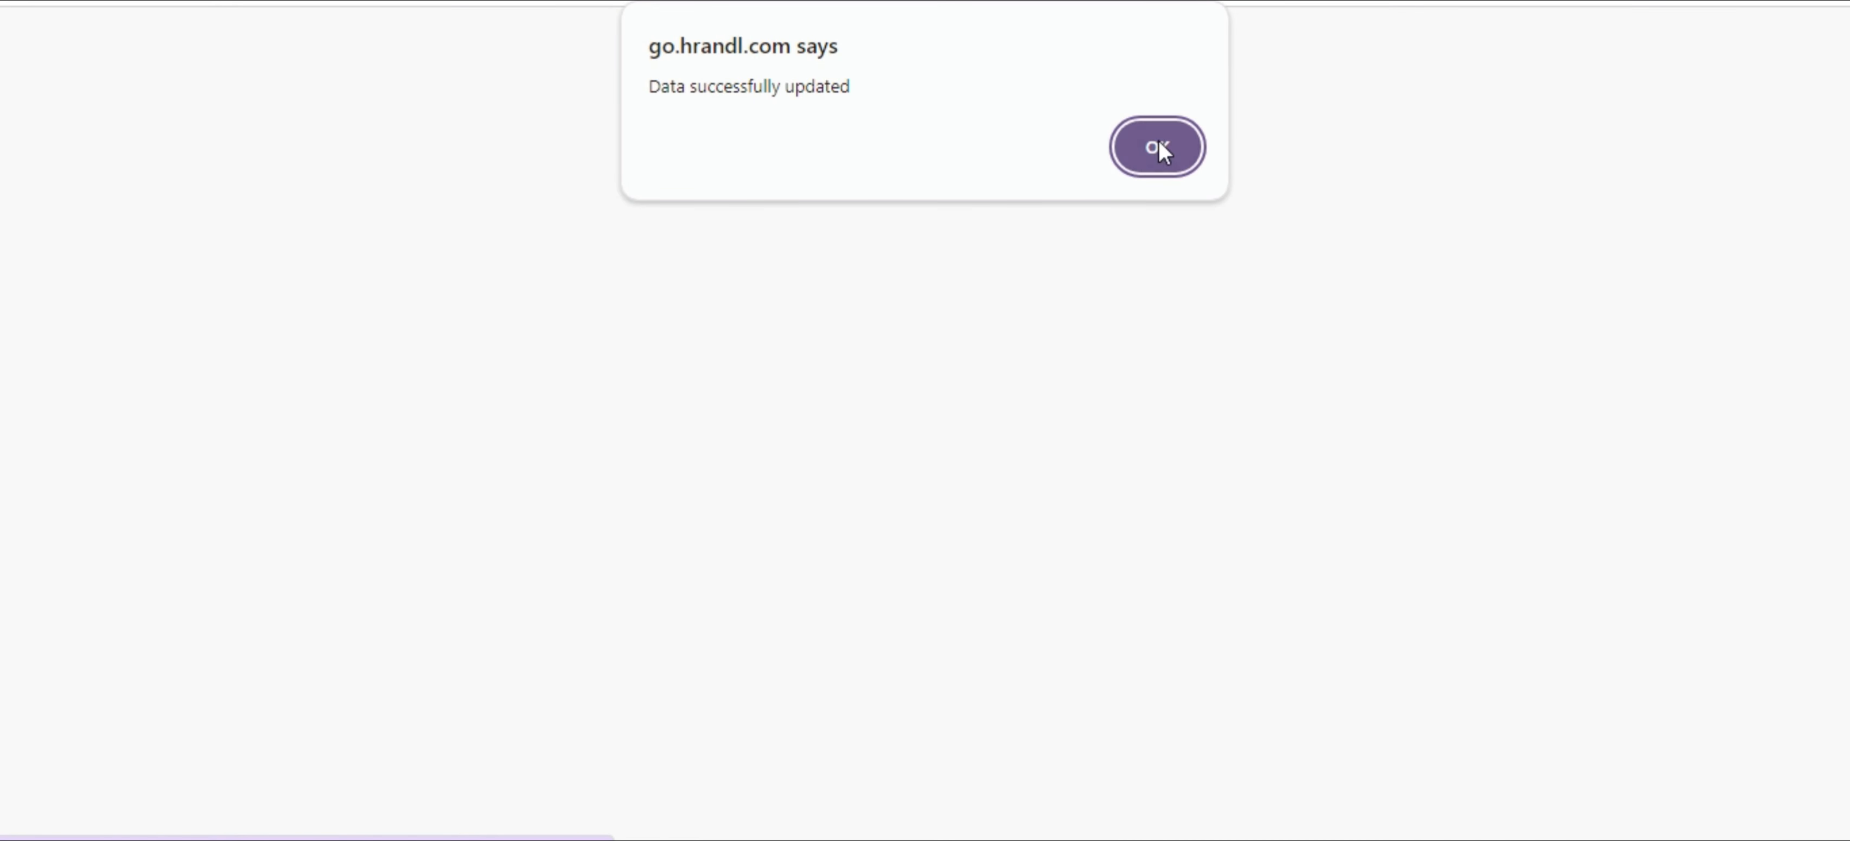
click(1159, 144)
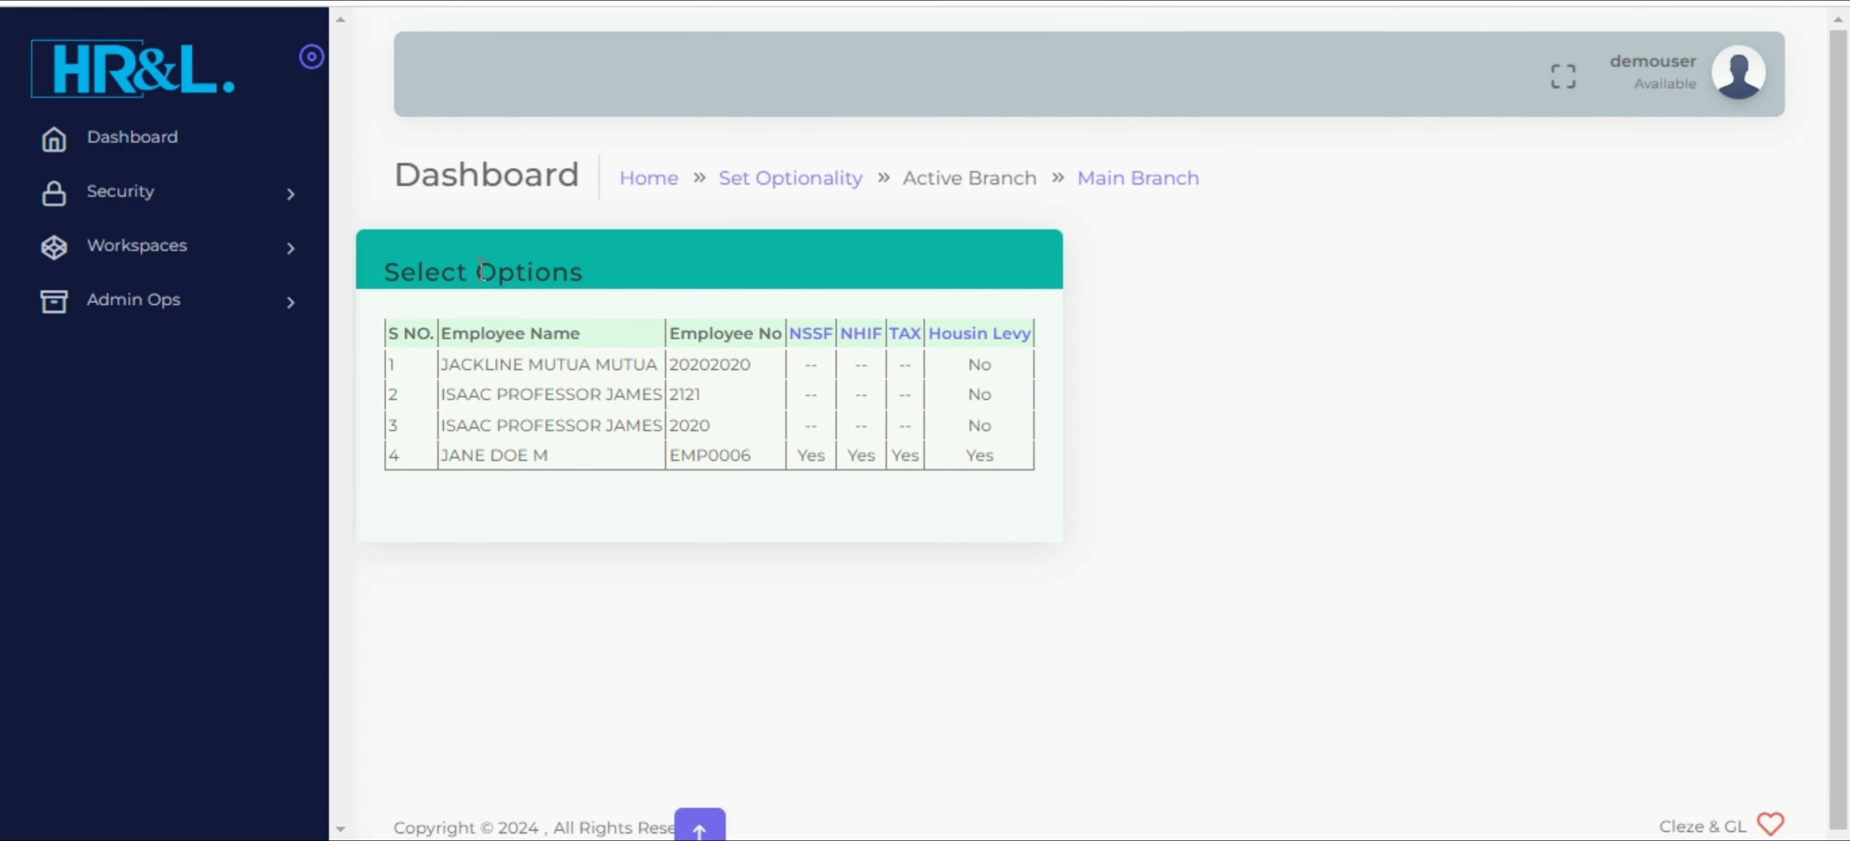
Return to the main dashboard, visit the HRM Payroll module and open Generate Previous Payroll under Processing
click(204, 256)
click(171, 147)
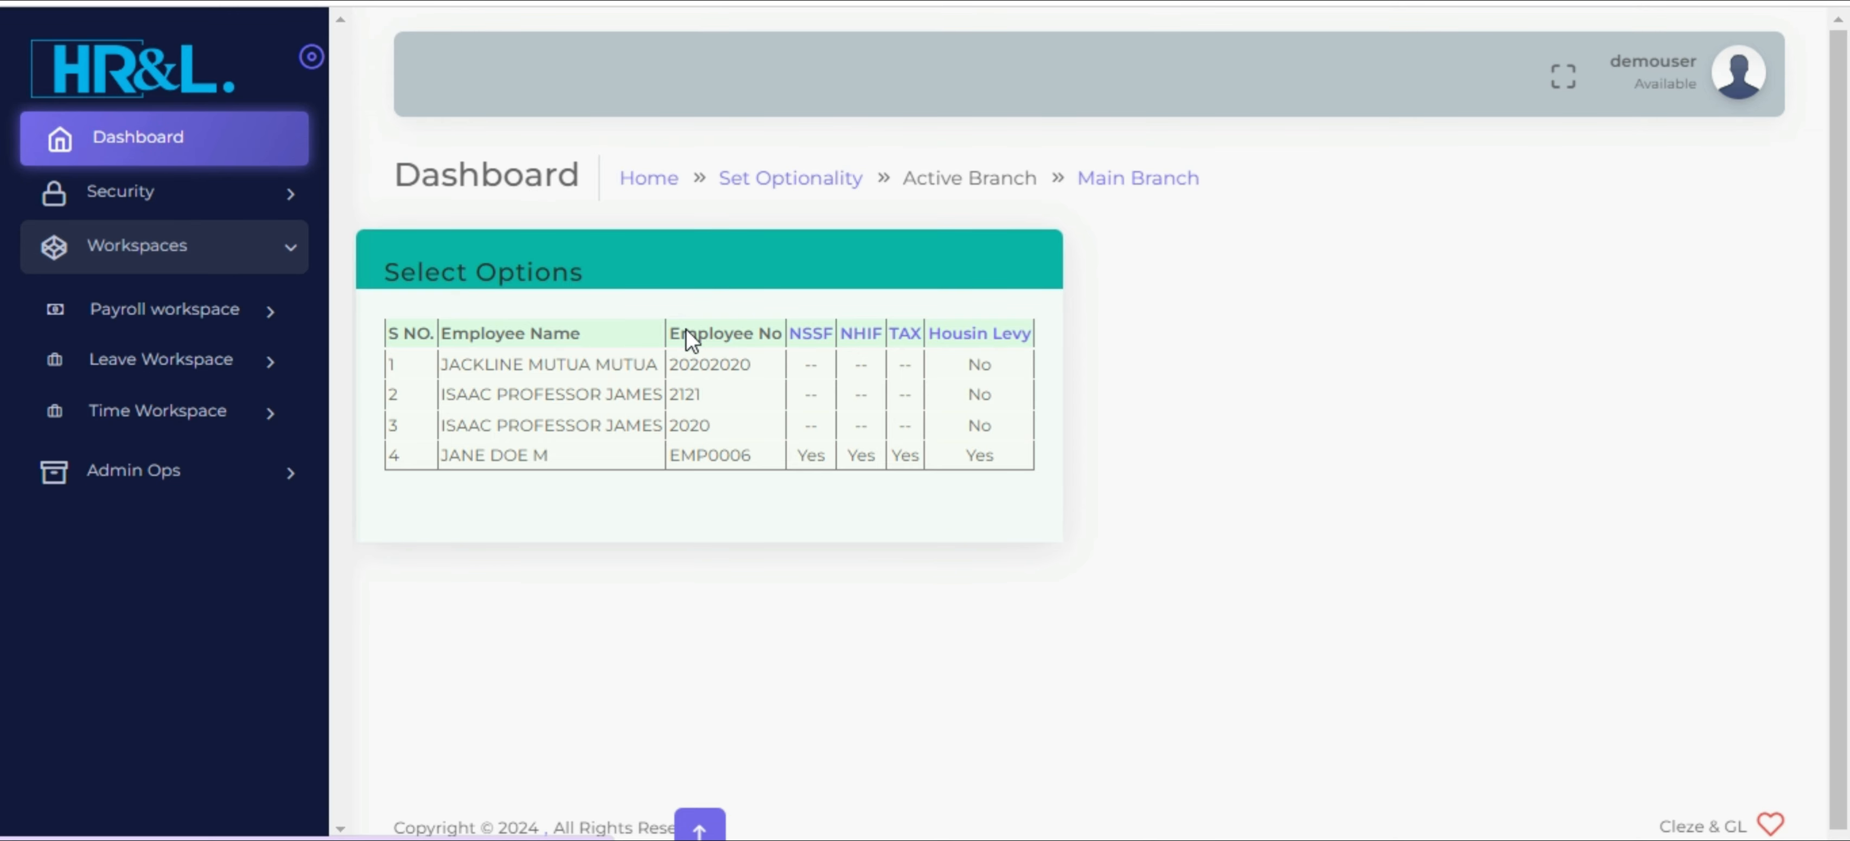
click(732, 398)
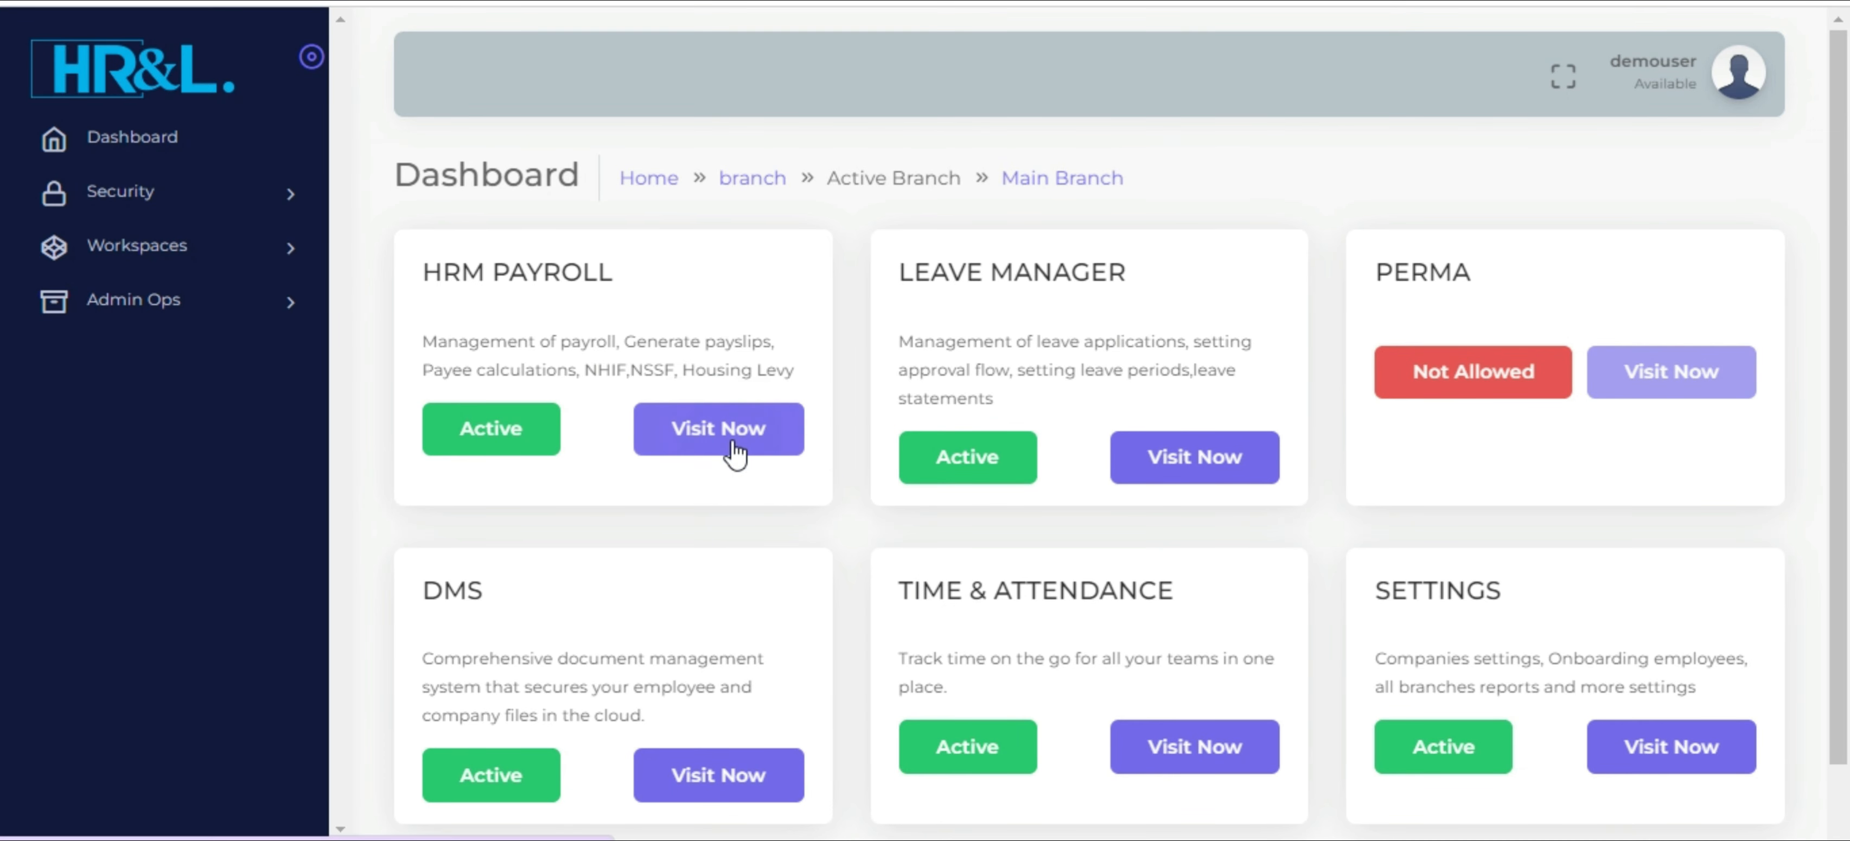
click(735, 431)
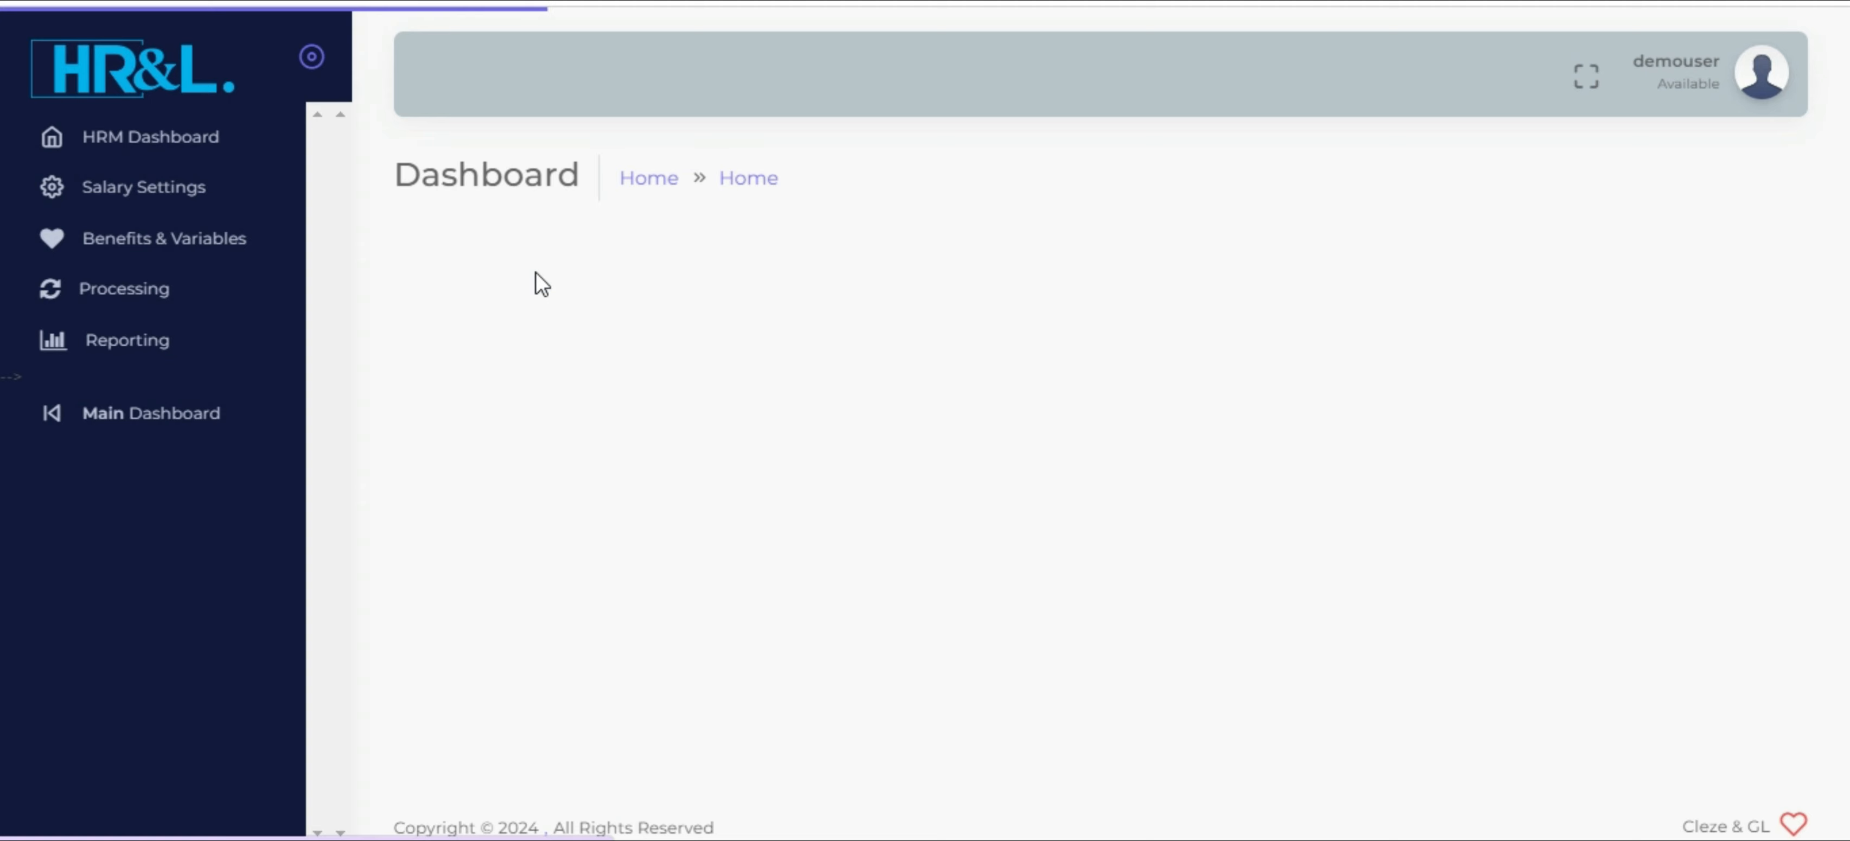
click(244, 302)
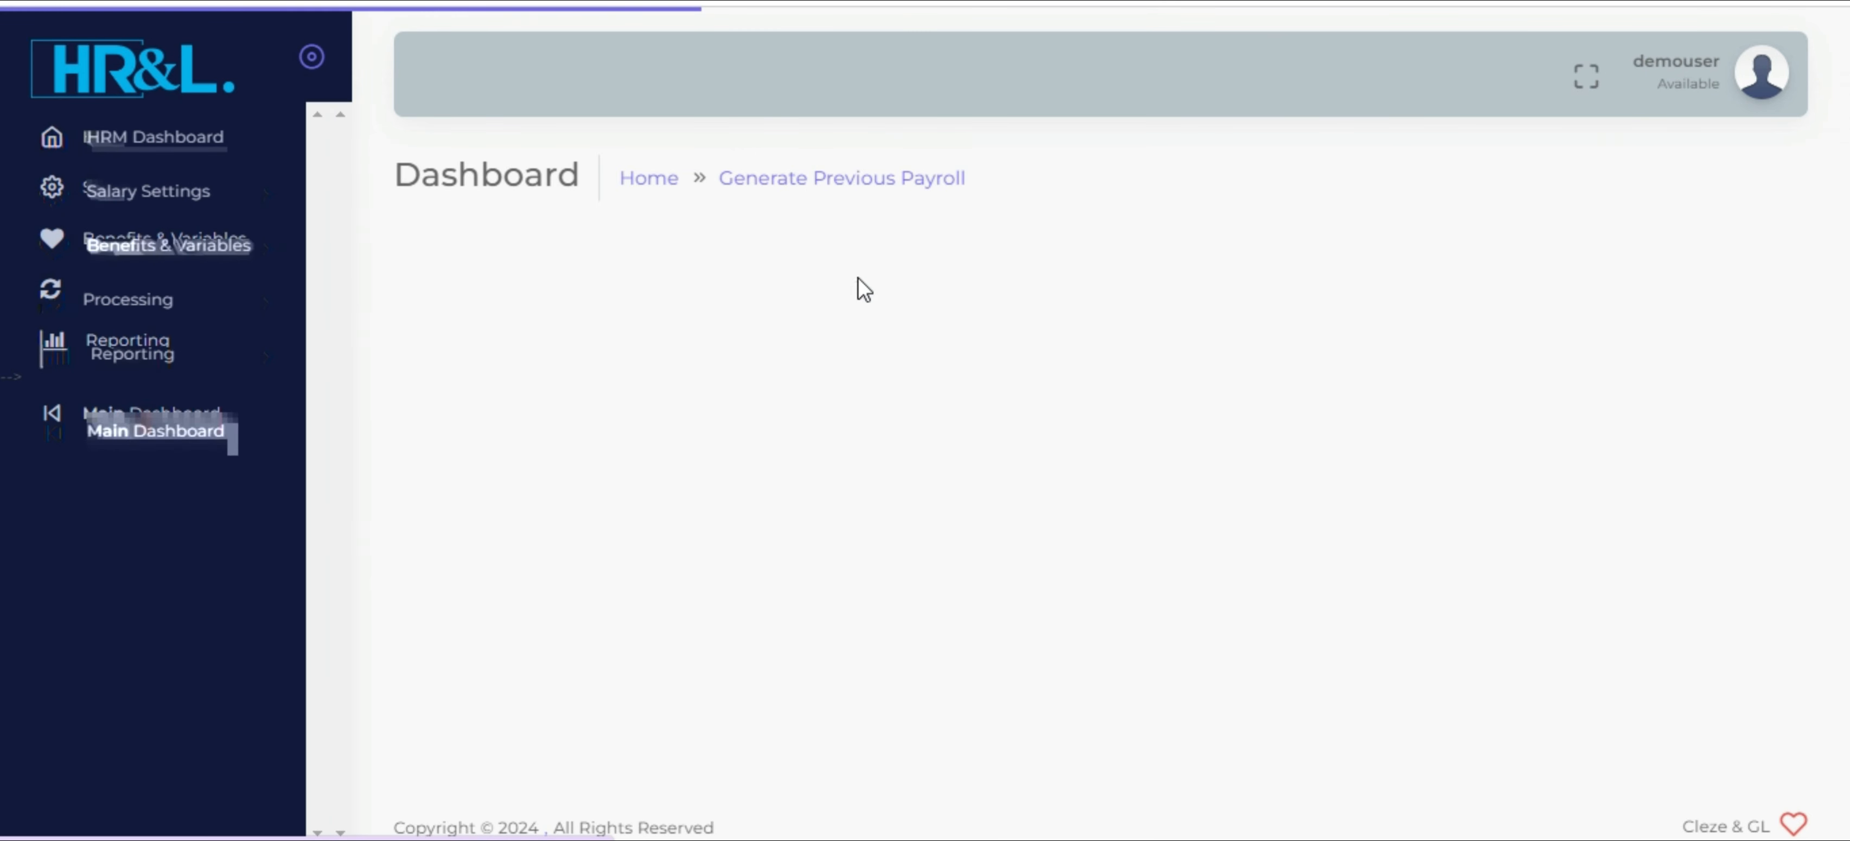
Search the previous payroll for year 2024 and month January to list the employees to be paid
click(880, 305)
click(876, 416)
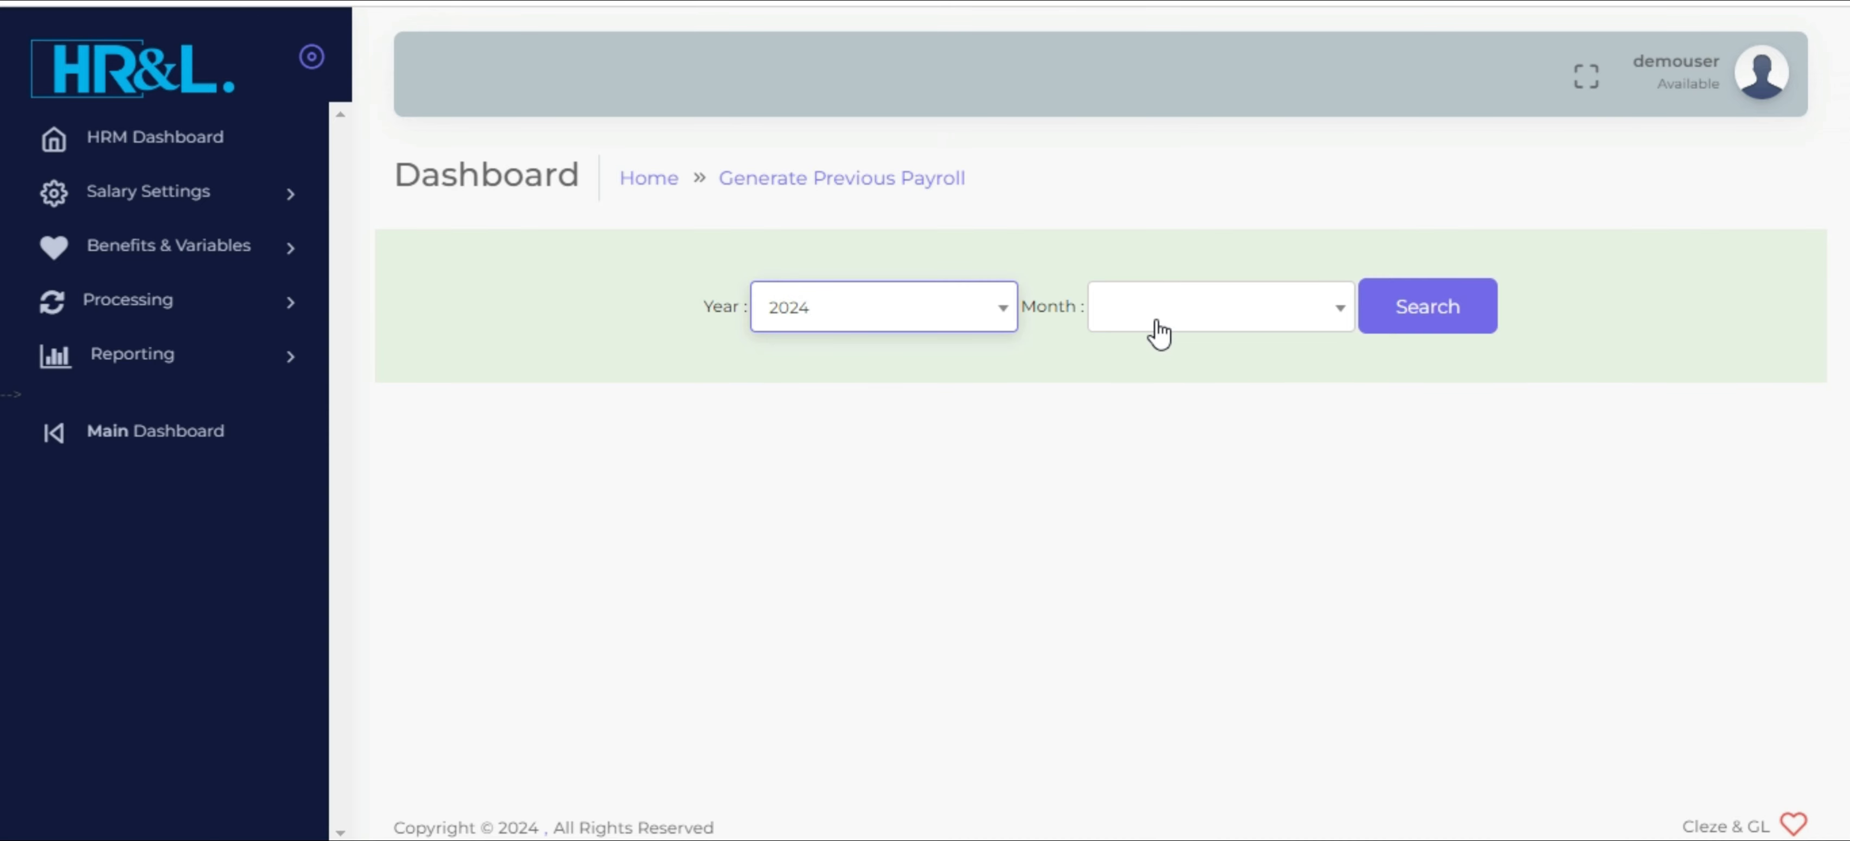
click(1158, 332)
click(1184, 417)
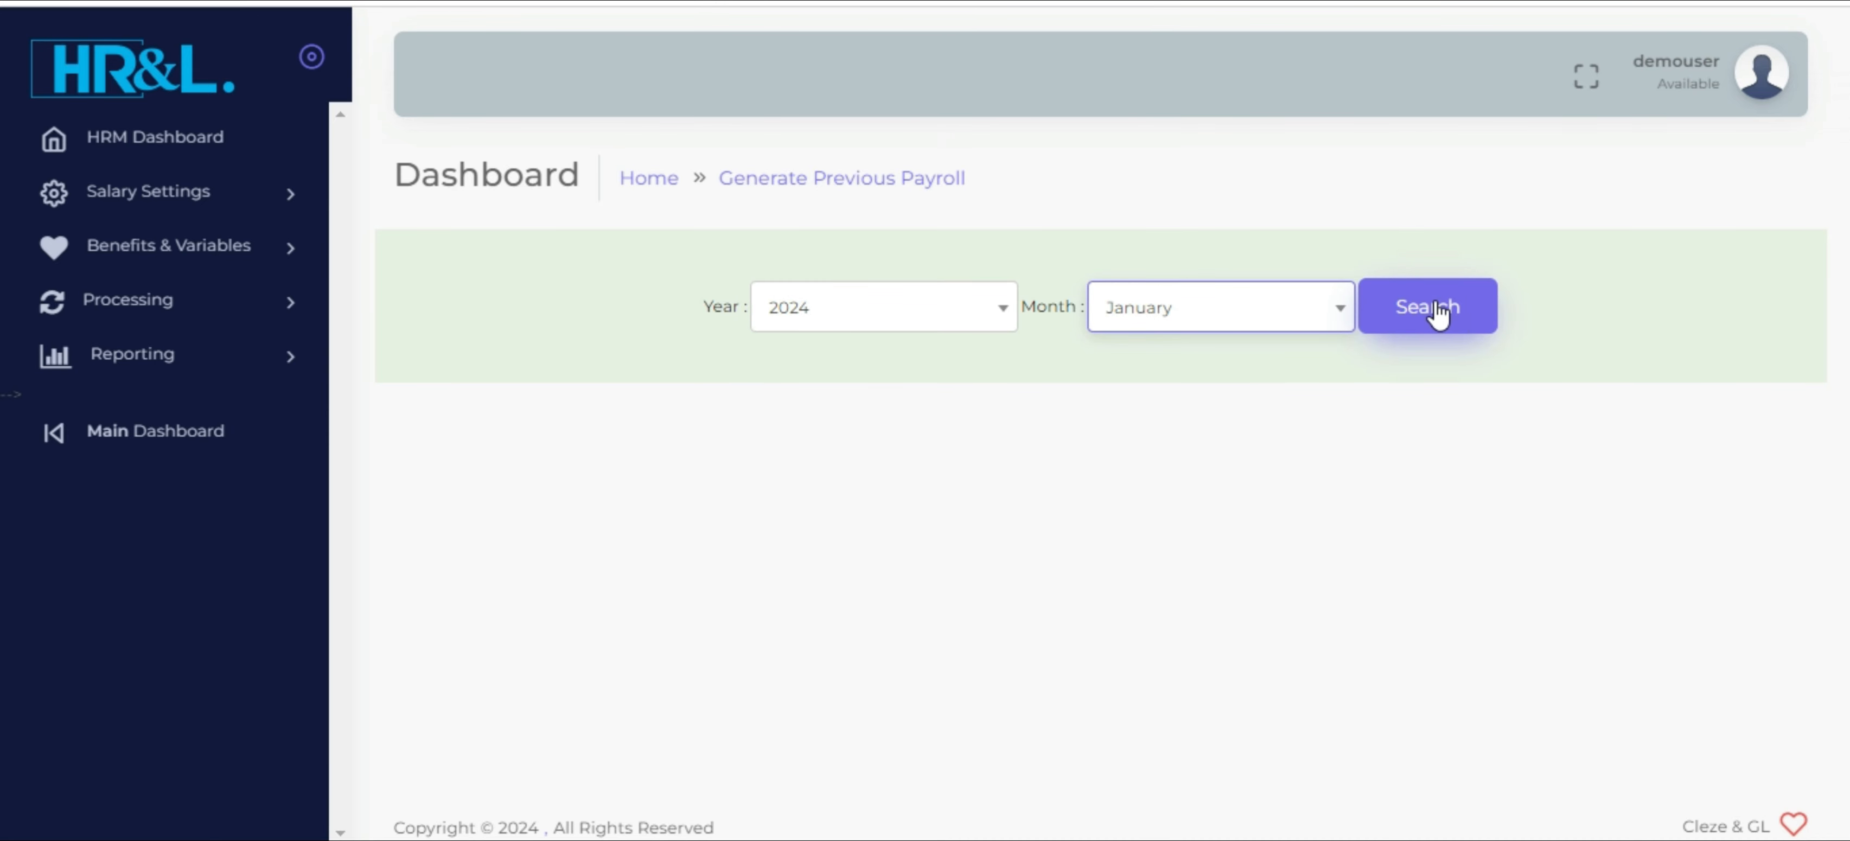
click(1433, 313)
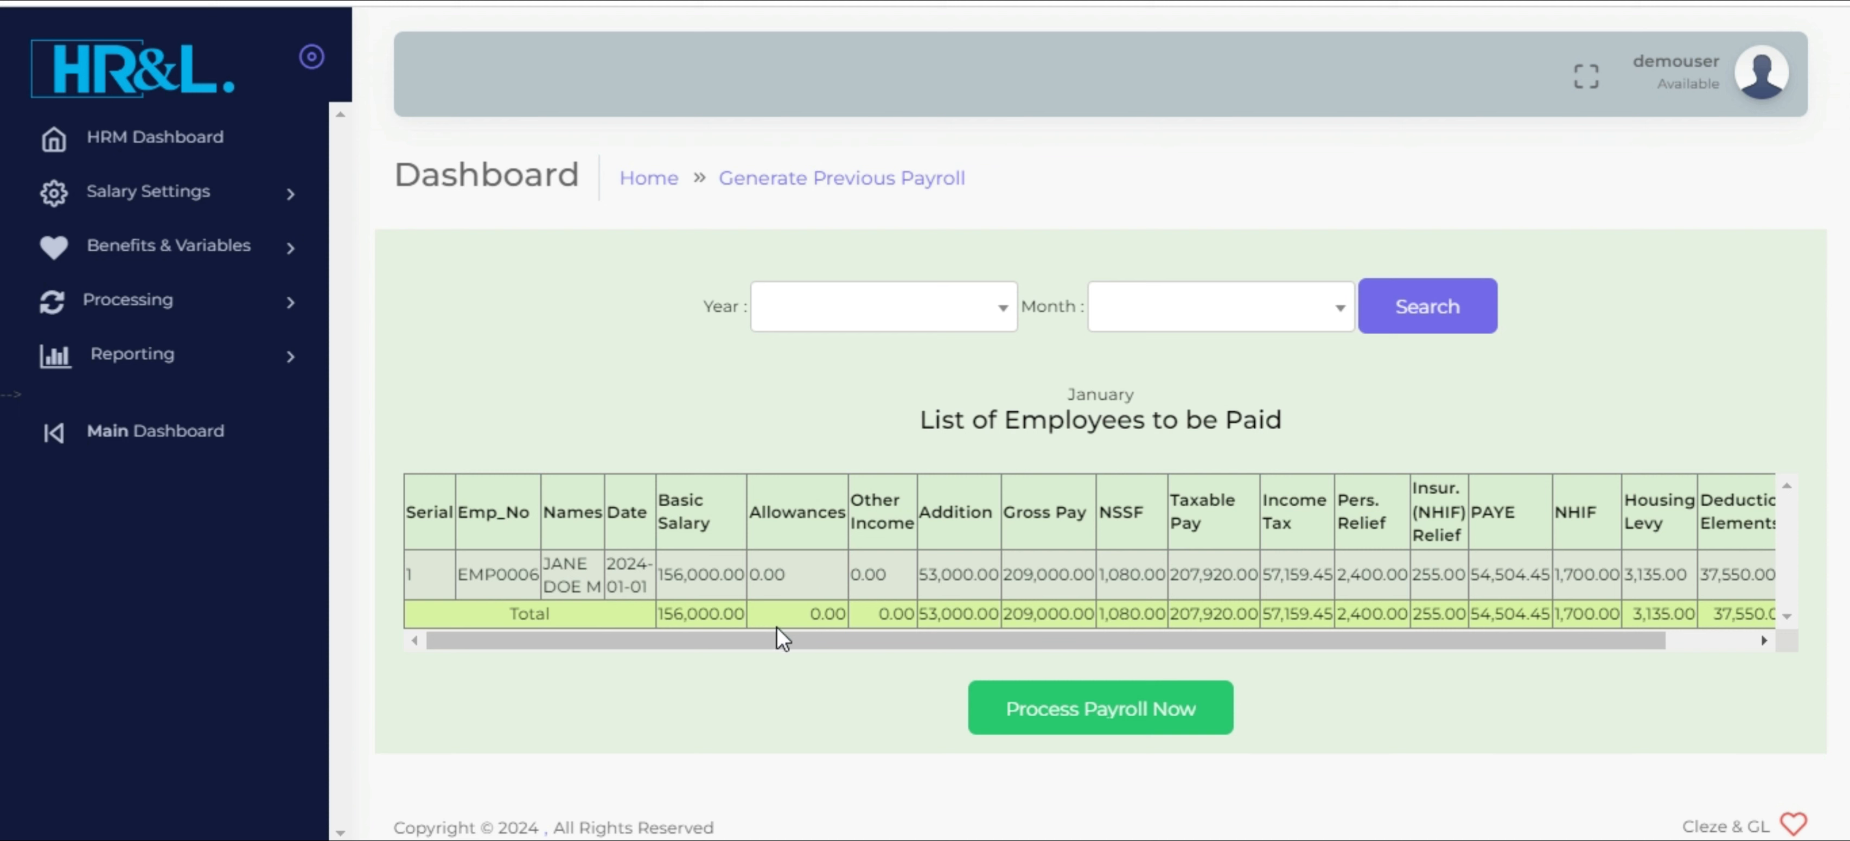
Examine the employee's January pay figures, from basic salary, additions and gross pay through statutory deductions, reliefs and deduction elements to net salary
double_click(701, 575)
double_click(952, 575)
drag(878, 642, 962, 642)
double_click(961, 575)
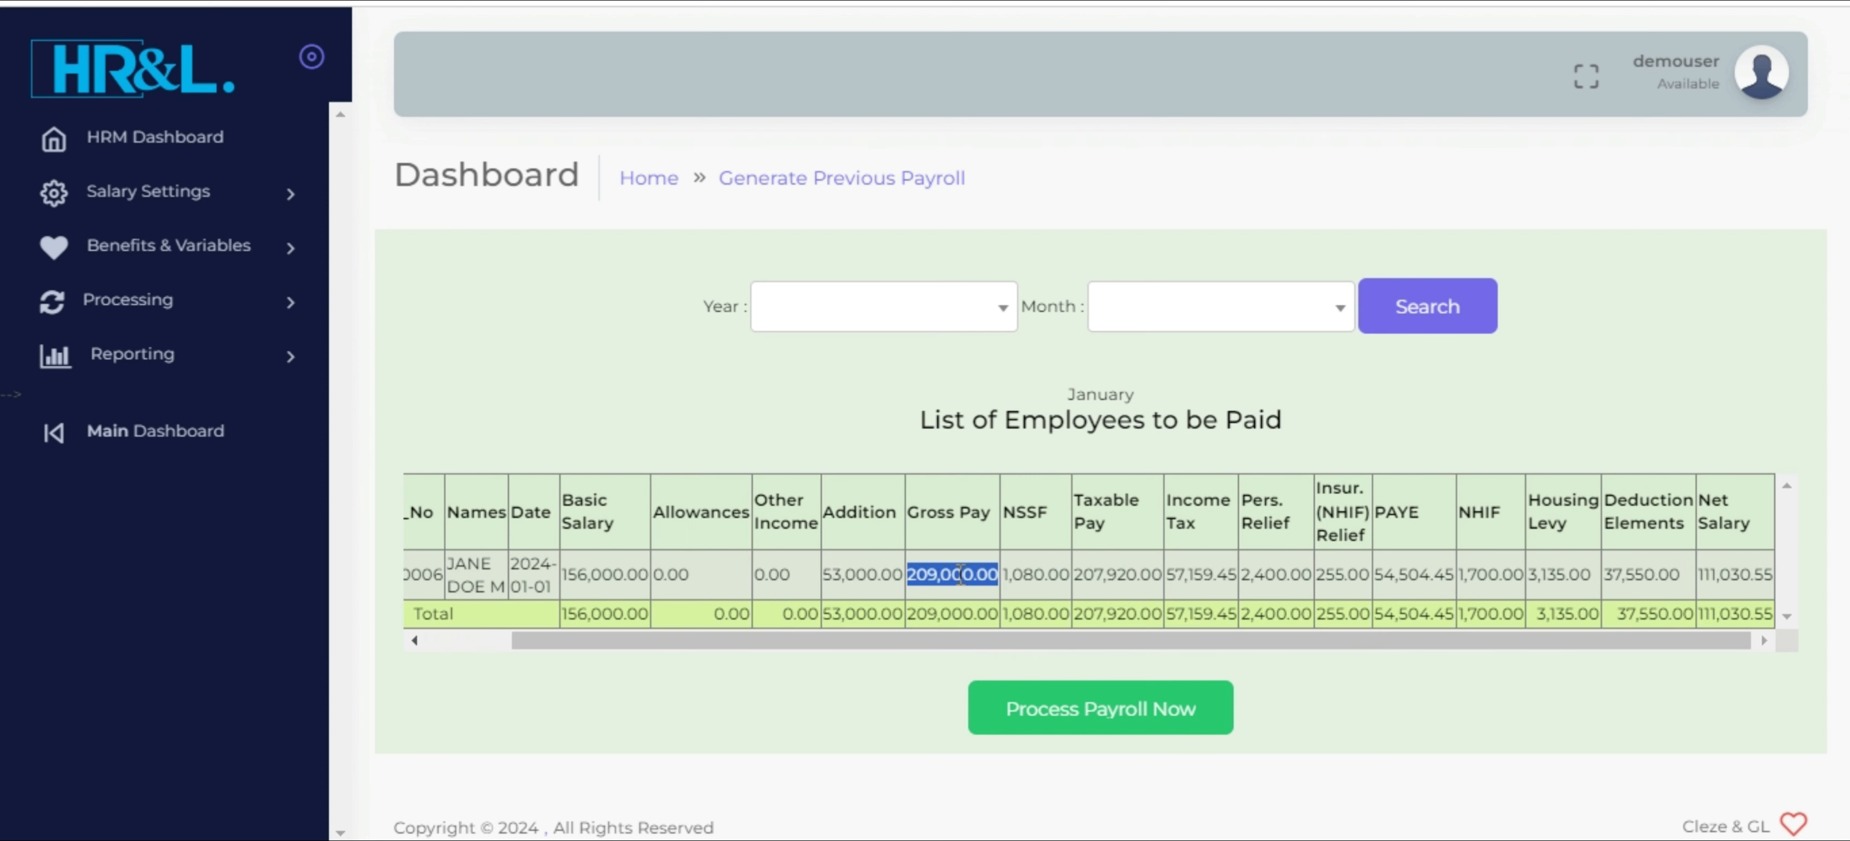
double_click(1065, 583)
drag(1066, 583, 1148, 578)
double_click(1152, 578)
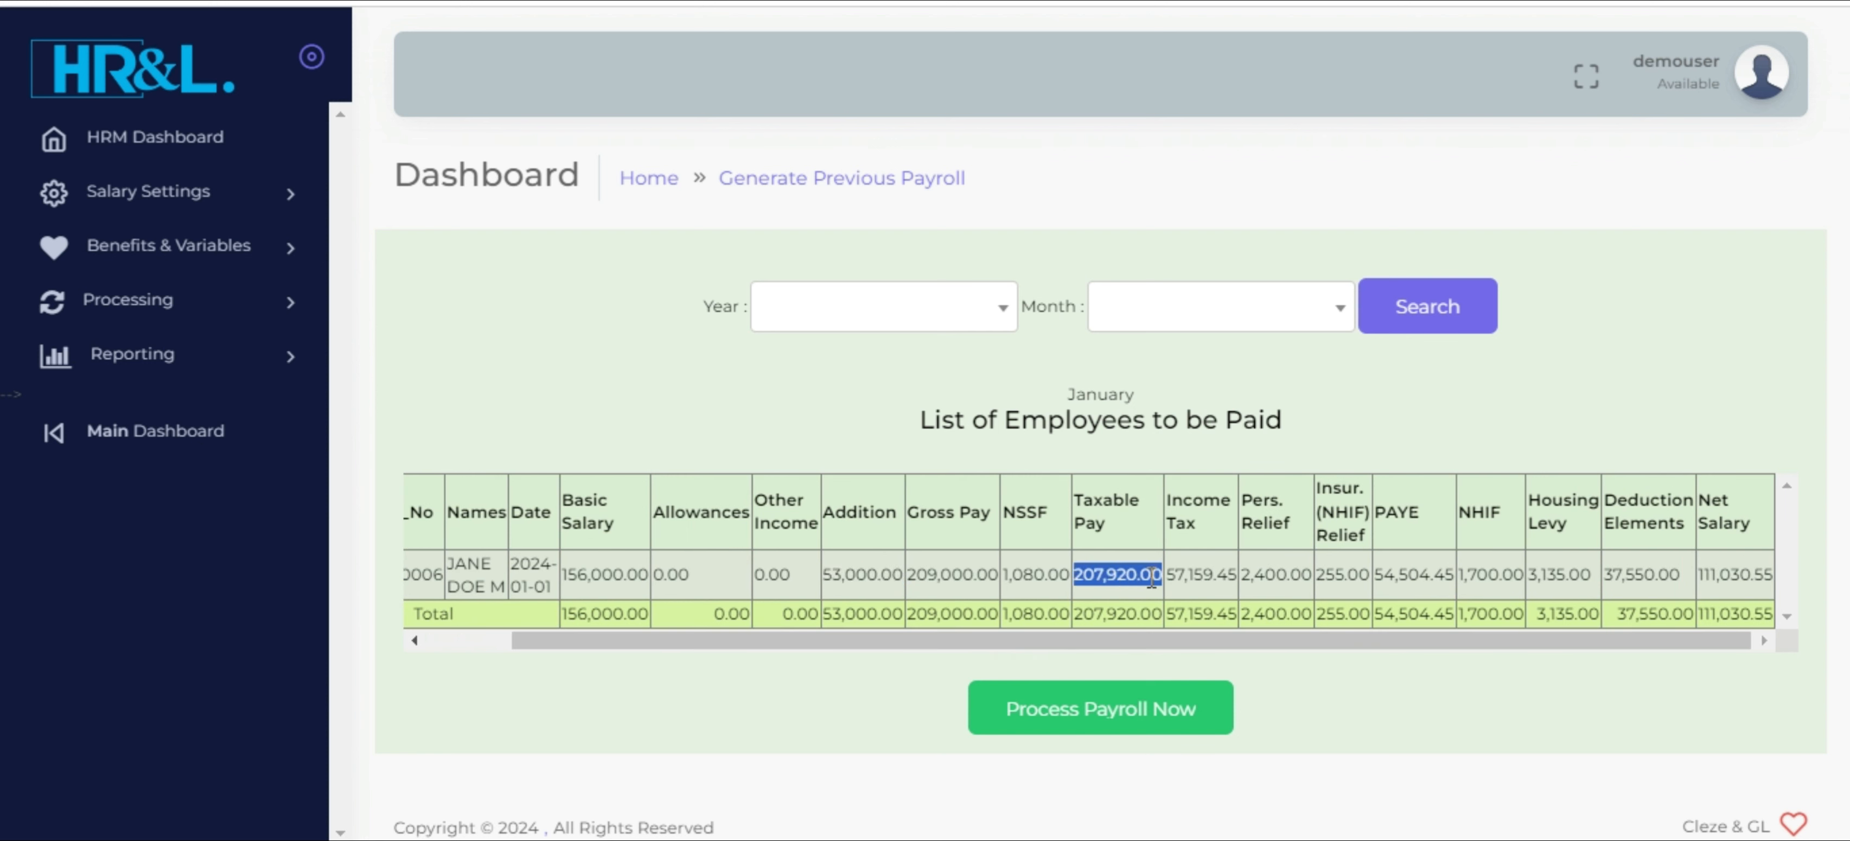
double_click(1214, 576)
double_click(1280, 577)
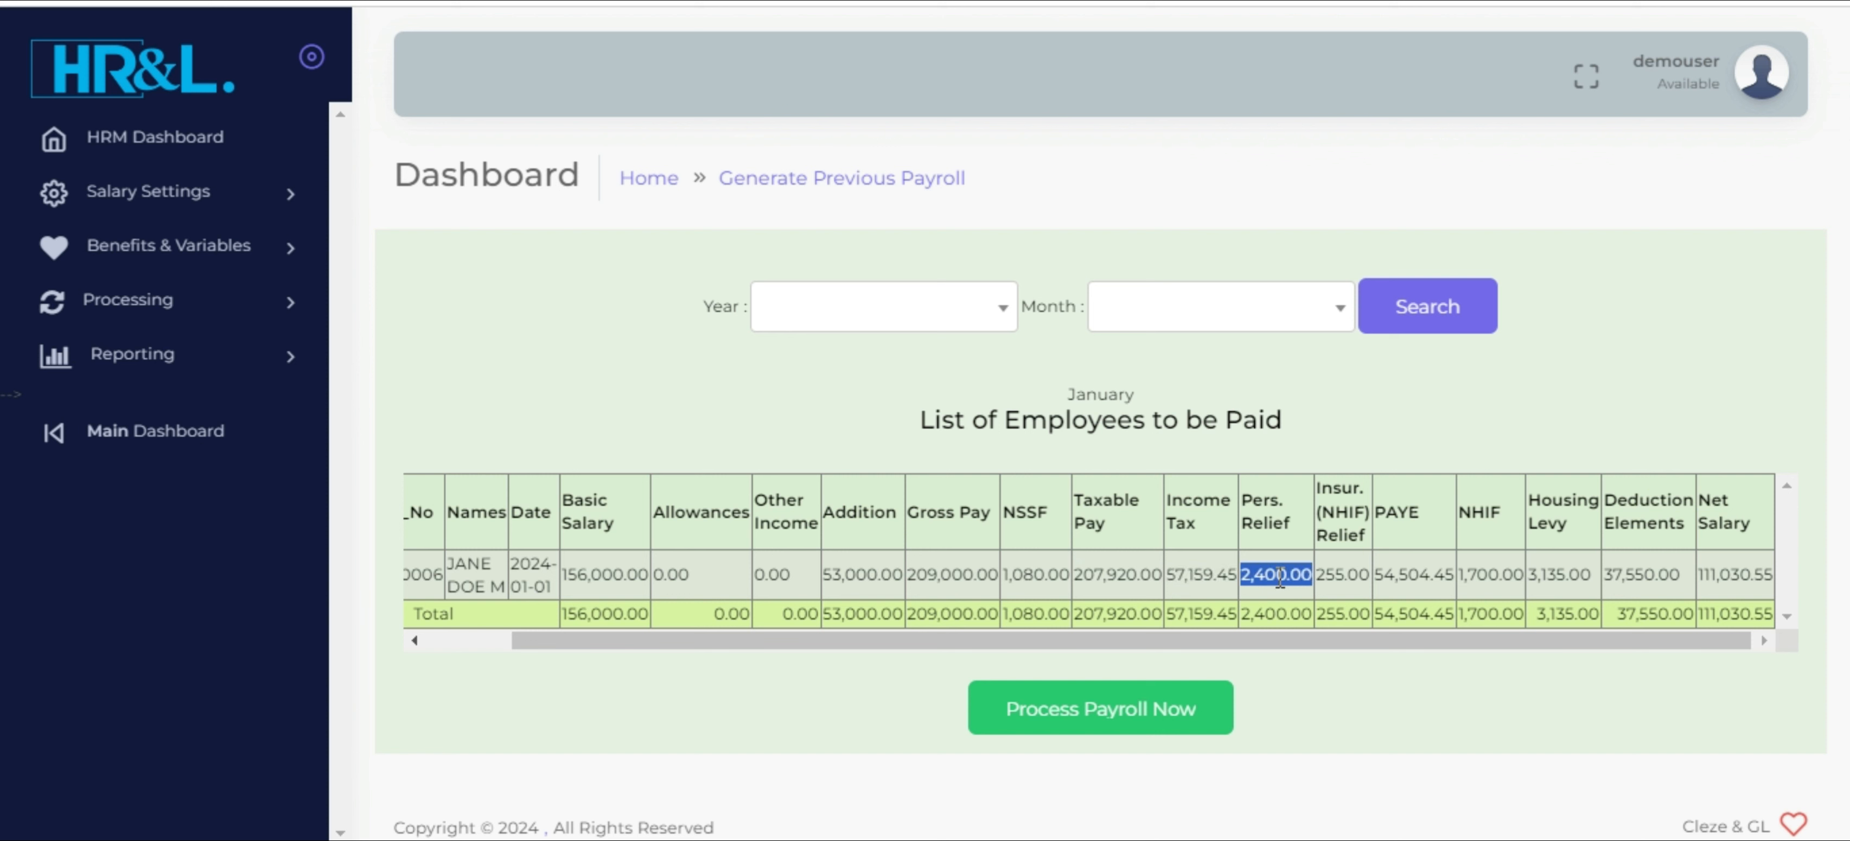
double_click(1341, 576)
double_click(1403, 577)
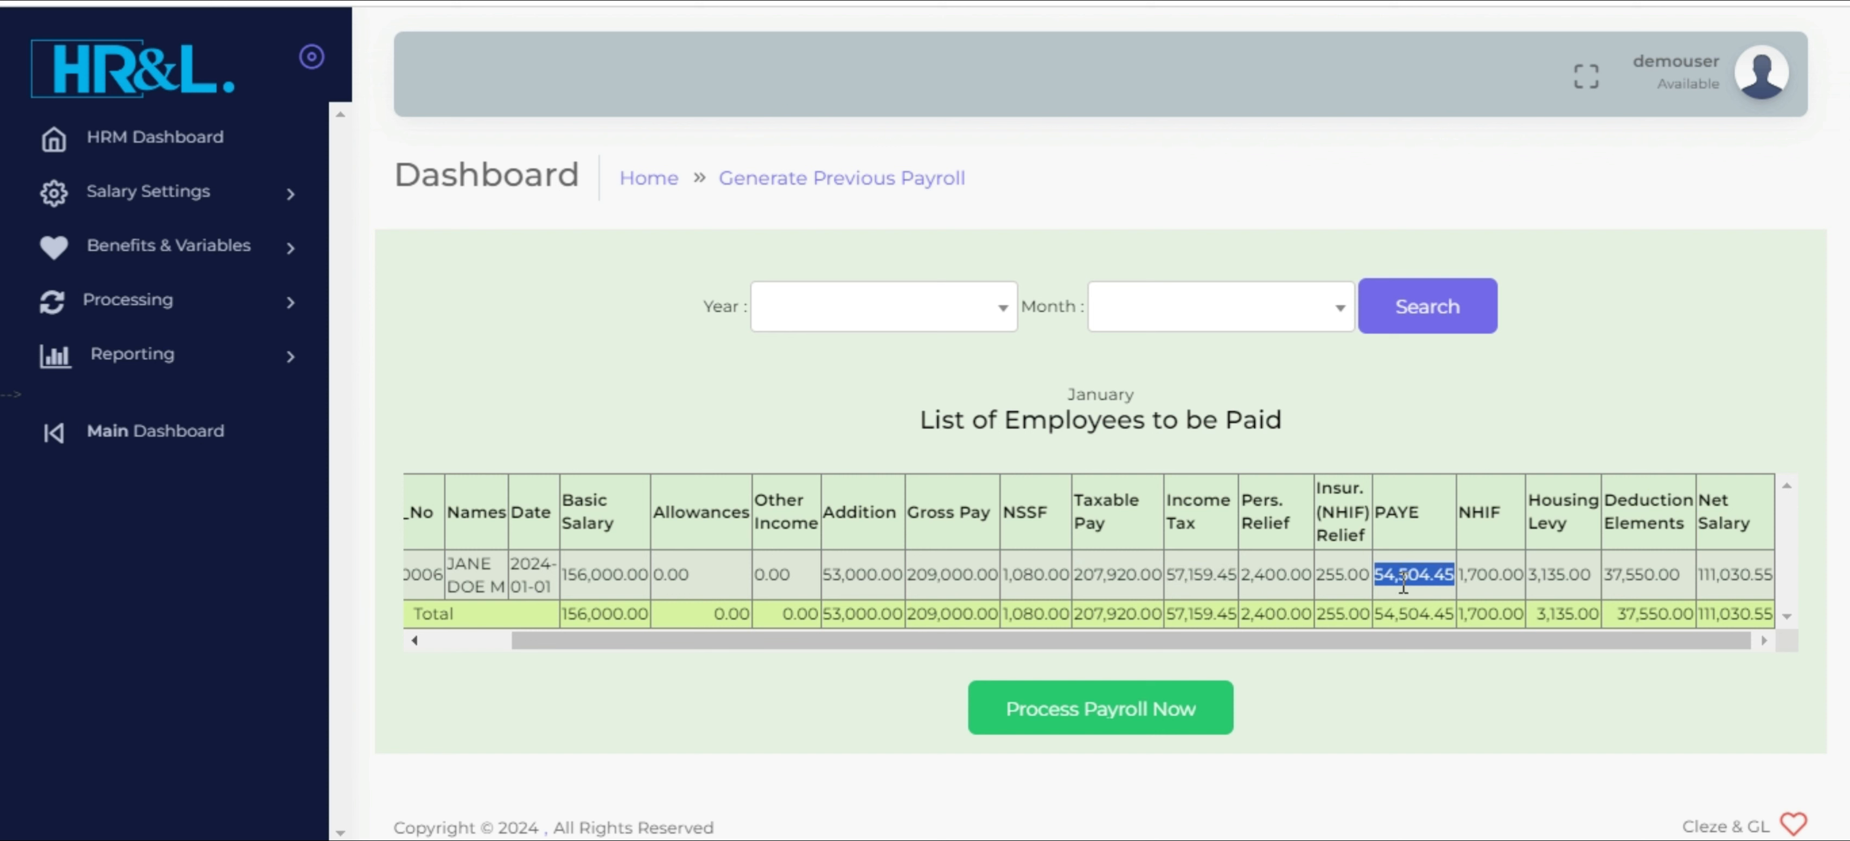
double_click(1469, 575)
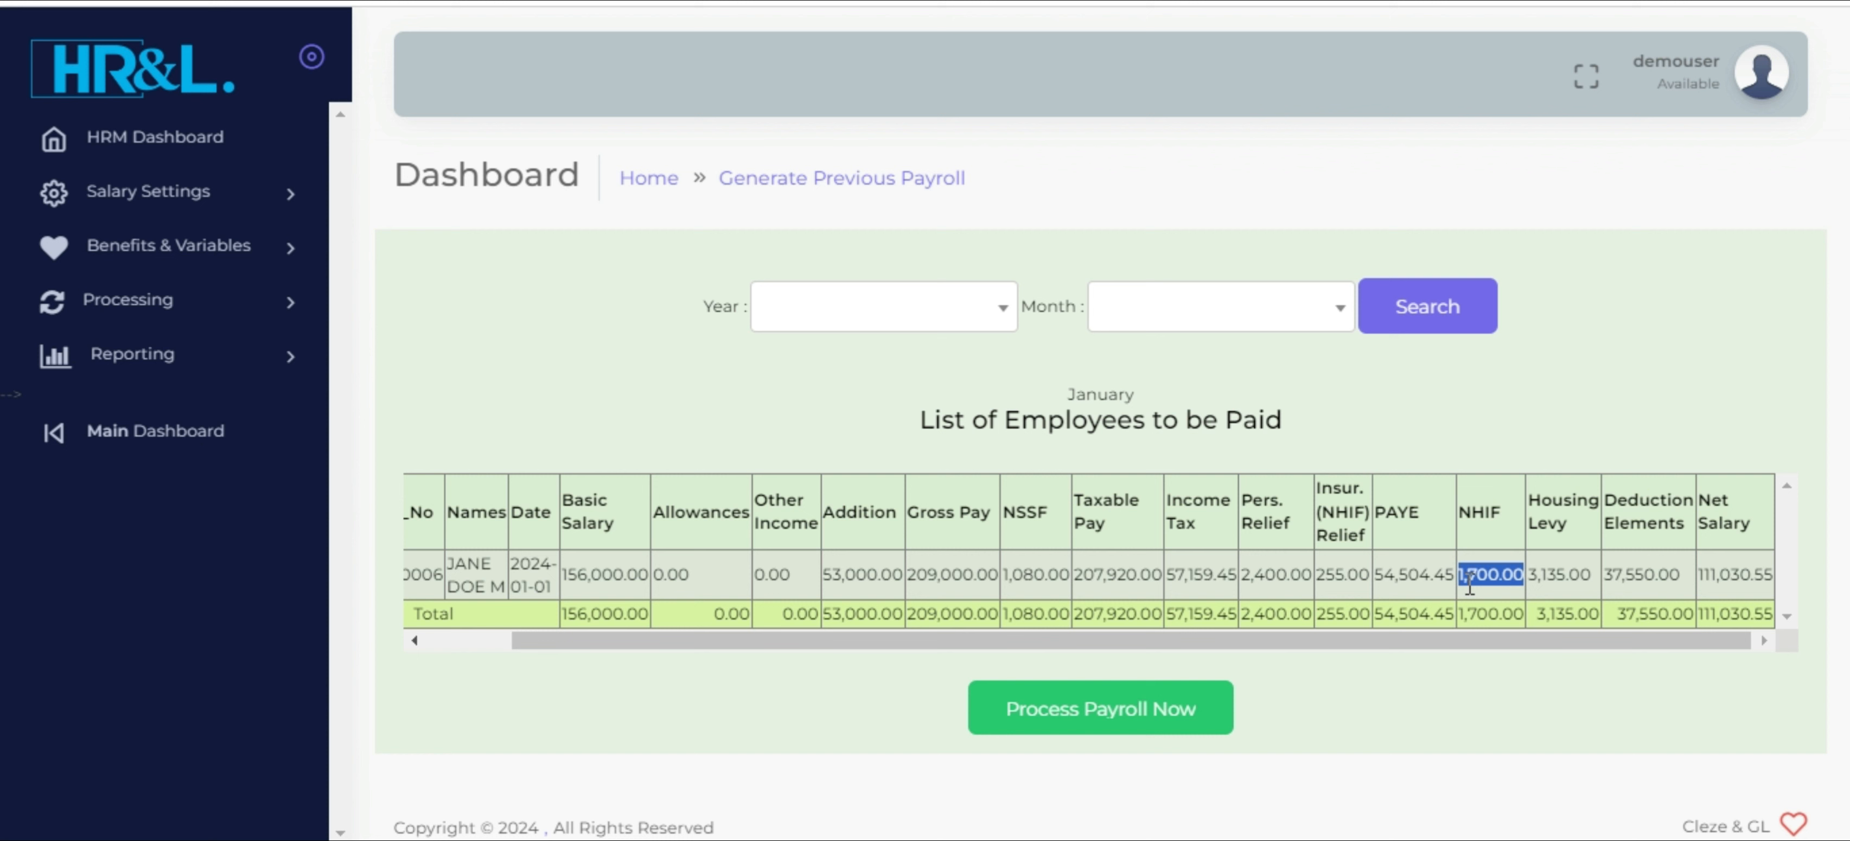
double_click(1551, 575)
double_click(1639, 577)
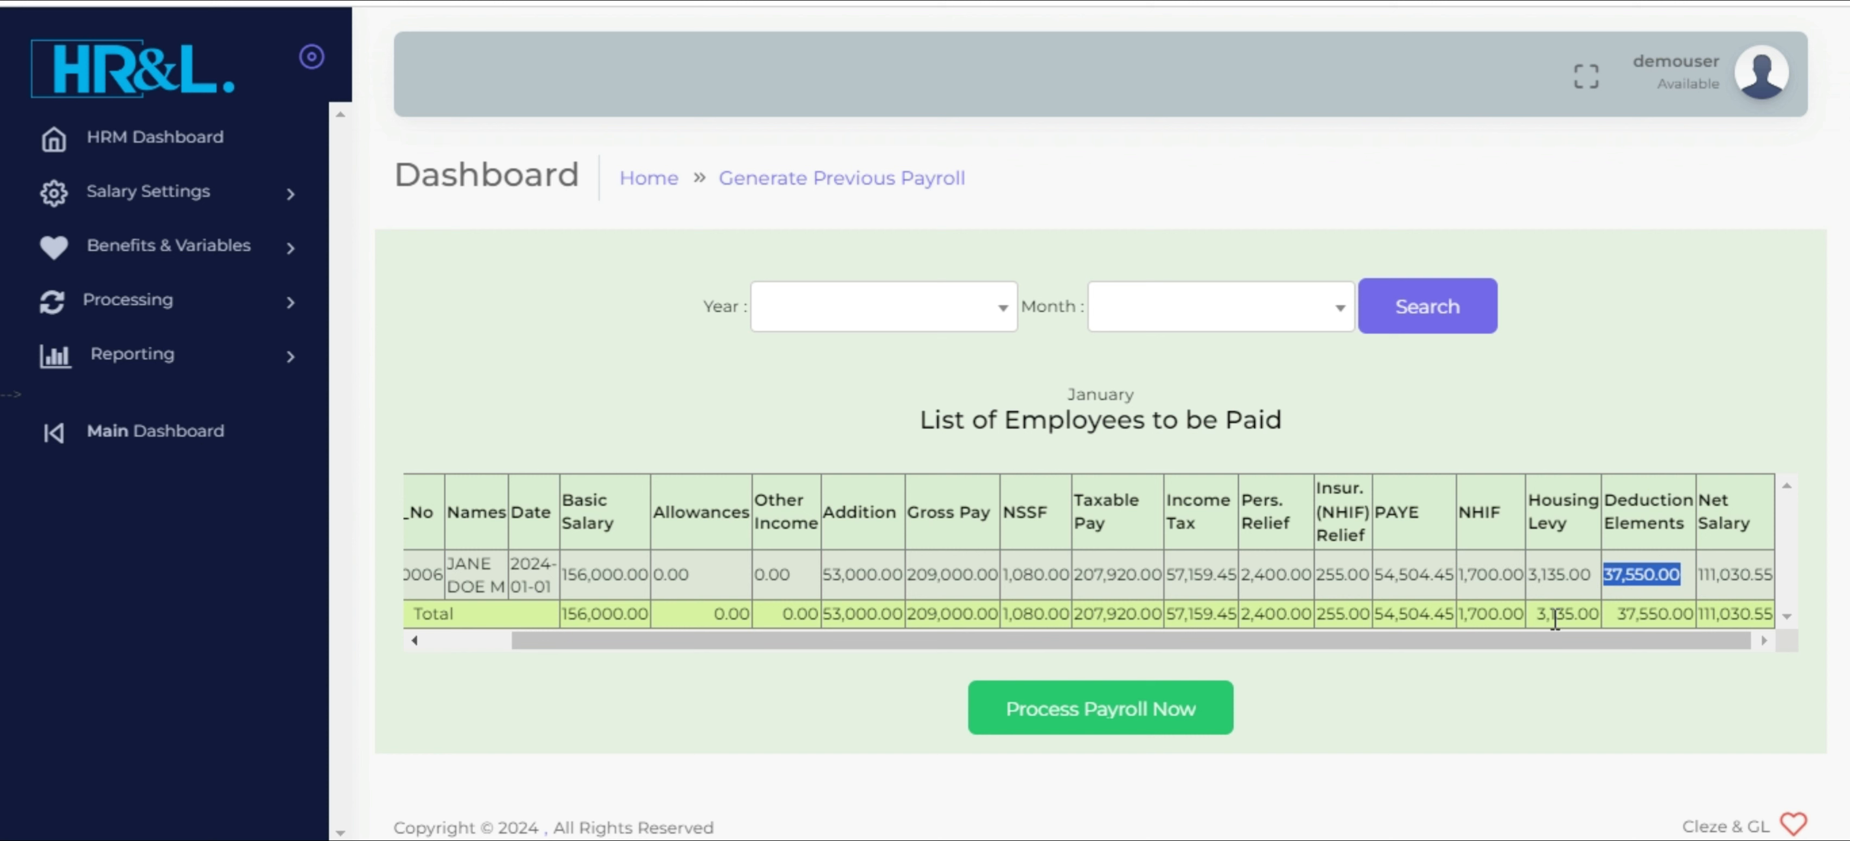
double_click(1739, 595)
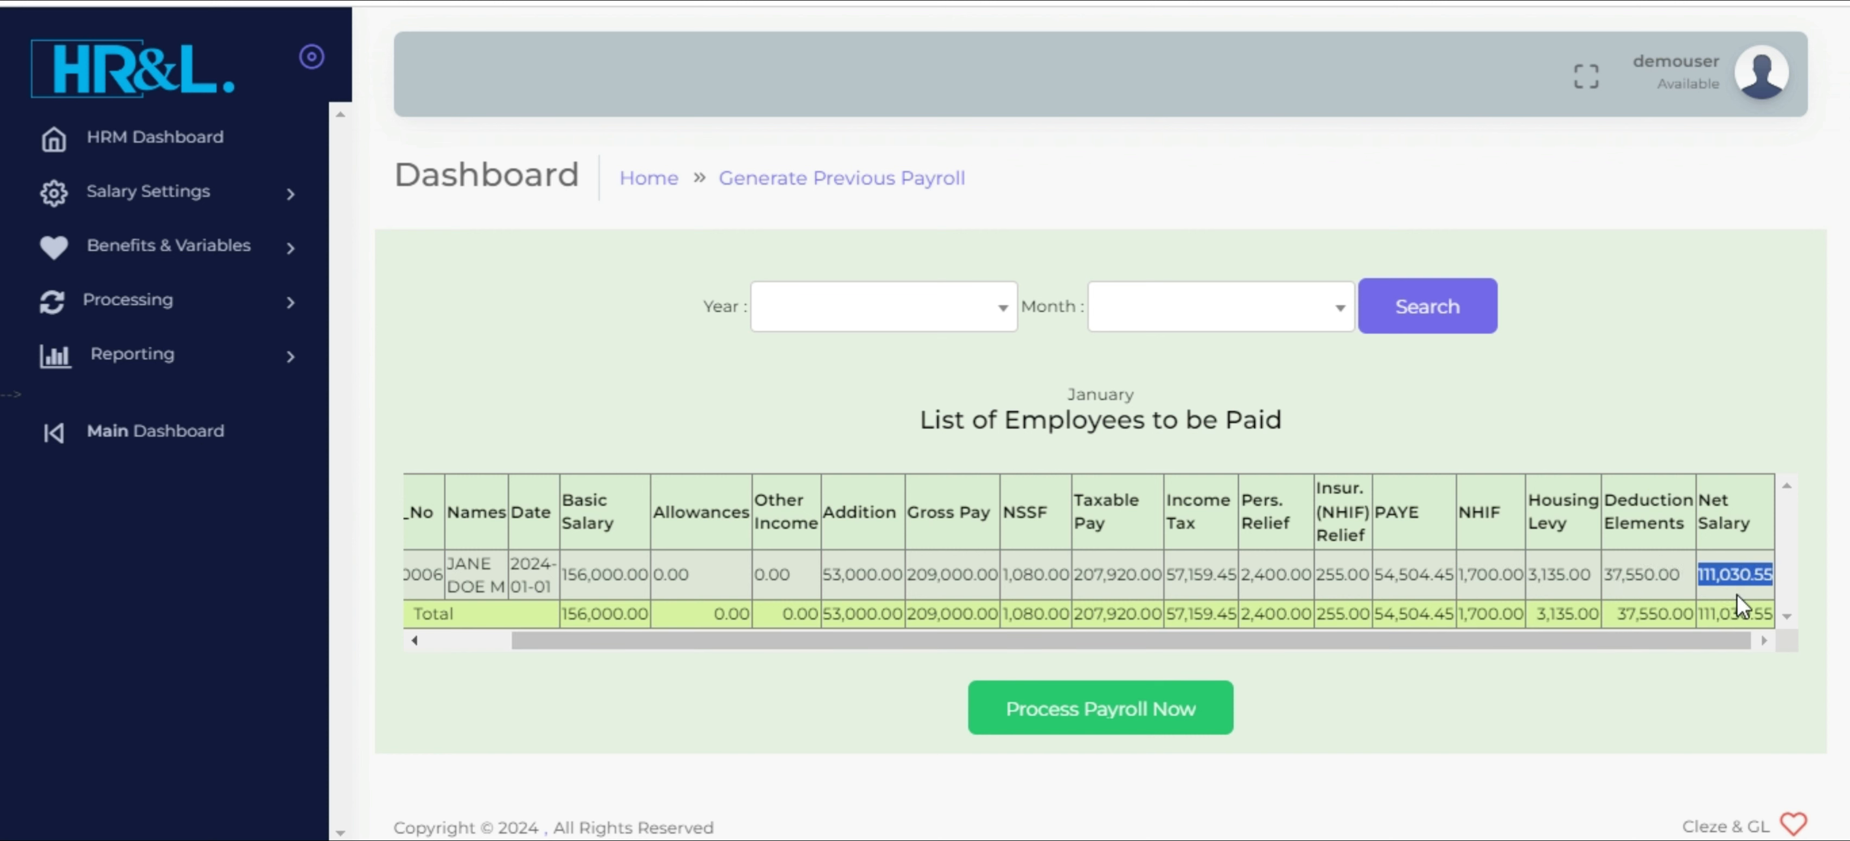
Process the January 2024 payroll, confirm it and review the resulting employees payroll list
click(1091, 719)
click(1045, 146)
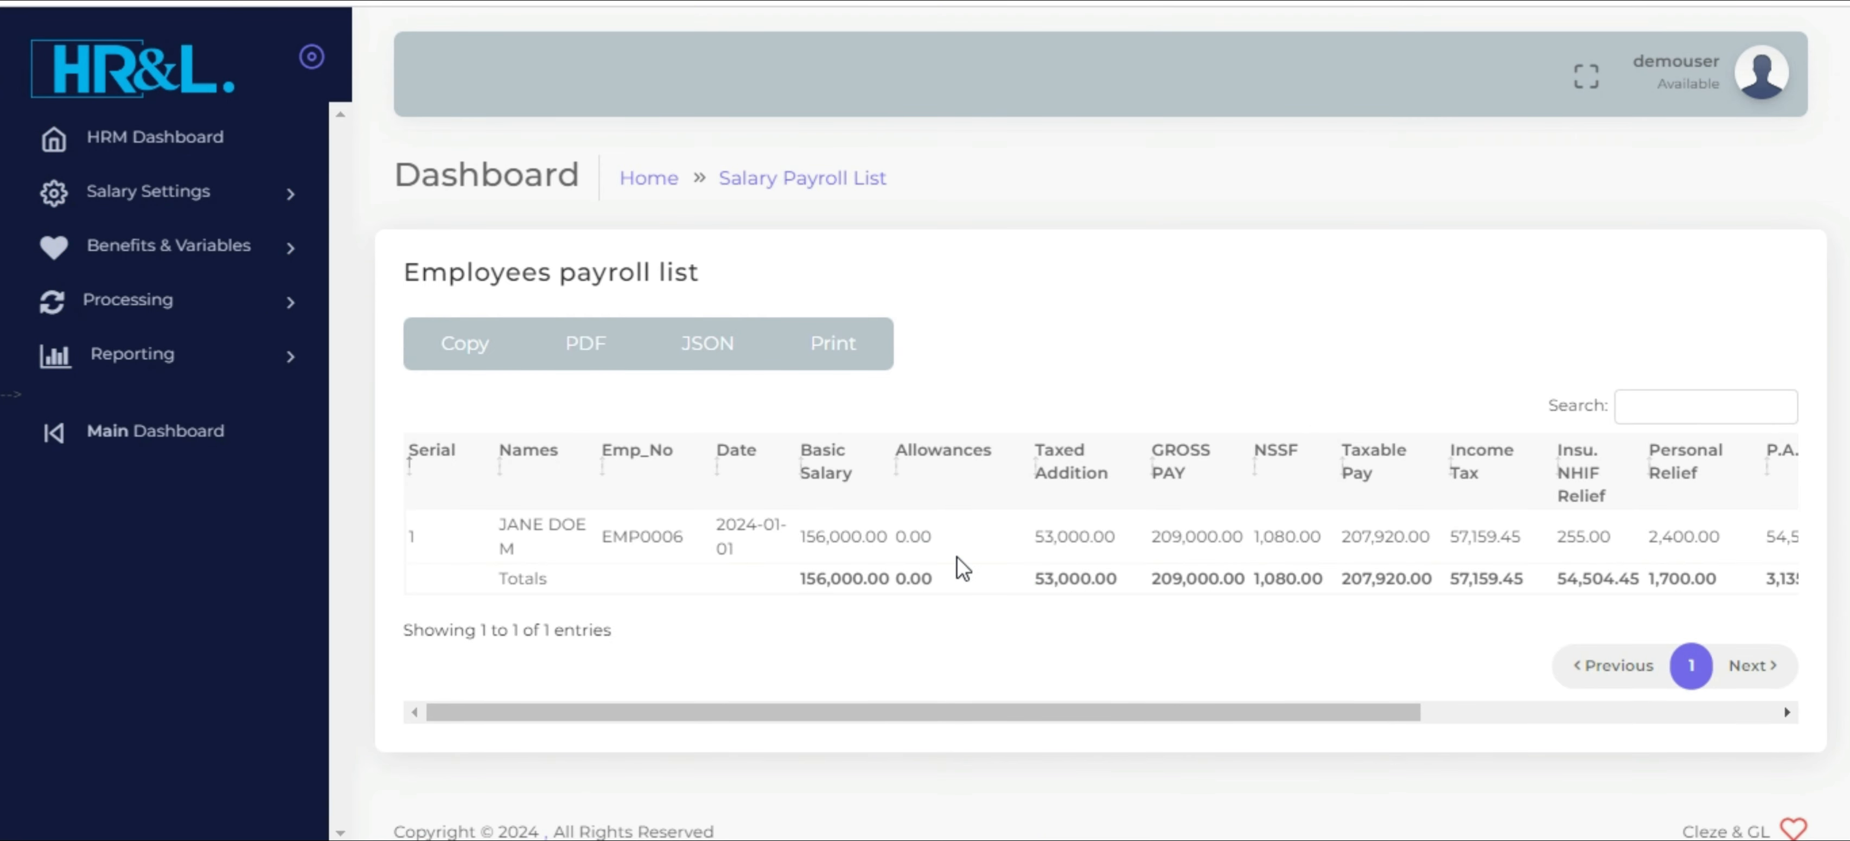
drag(894, 712, 1449, 743)
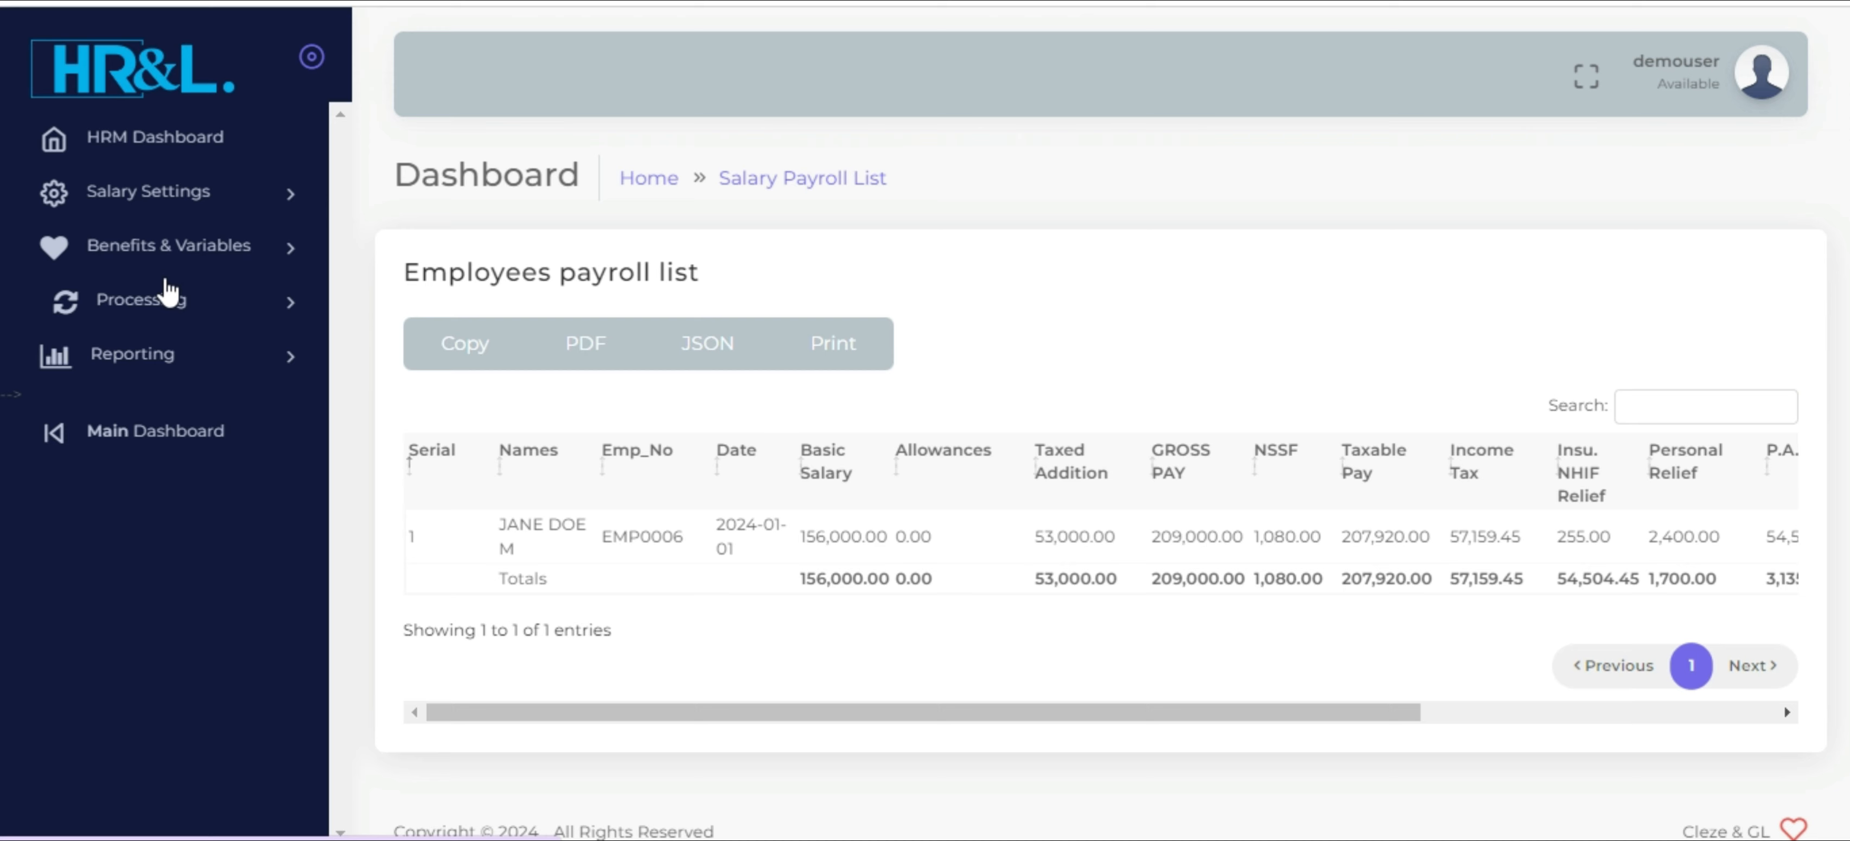
Open Generate Payroll Report in Major Reporting and search for the January 2024 payroll
click(227, 359)
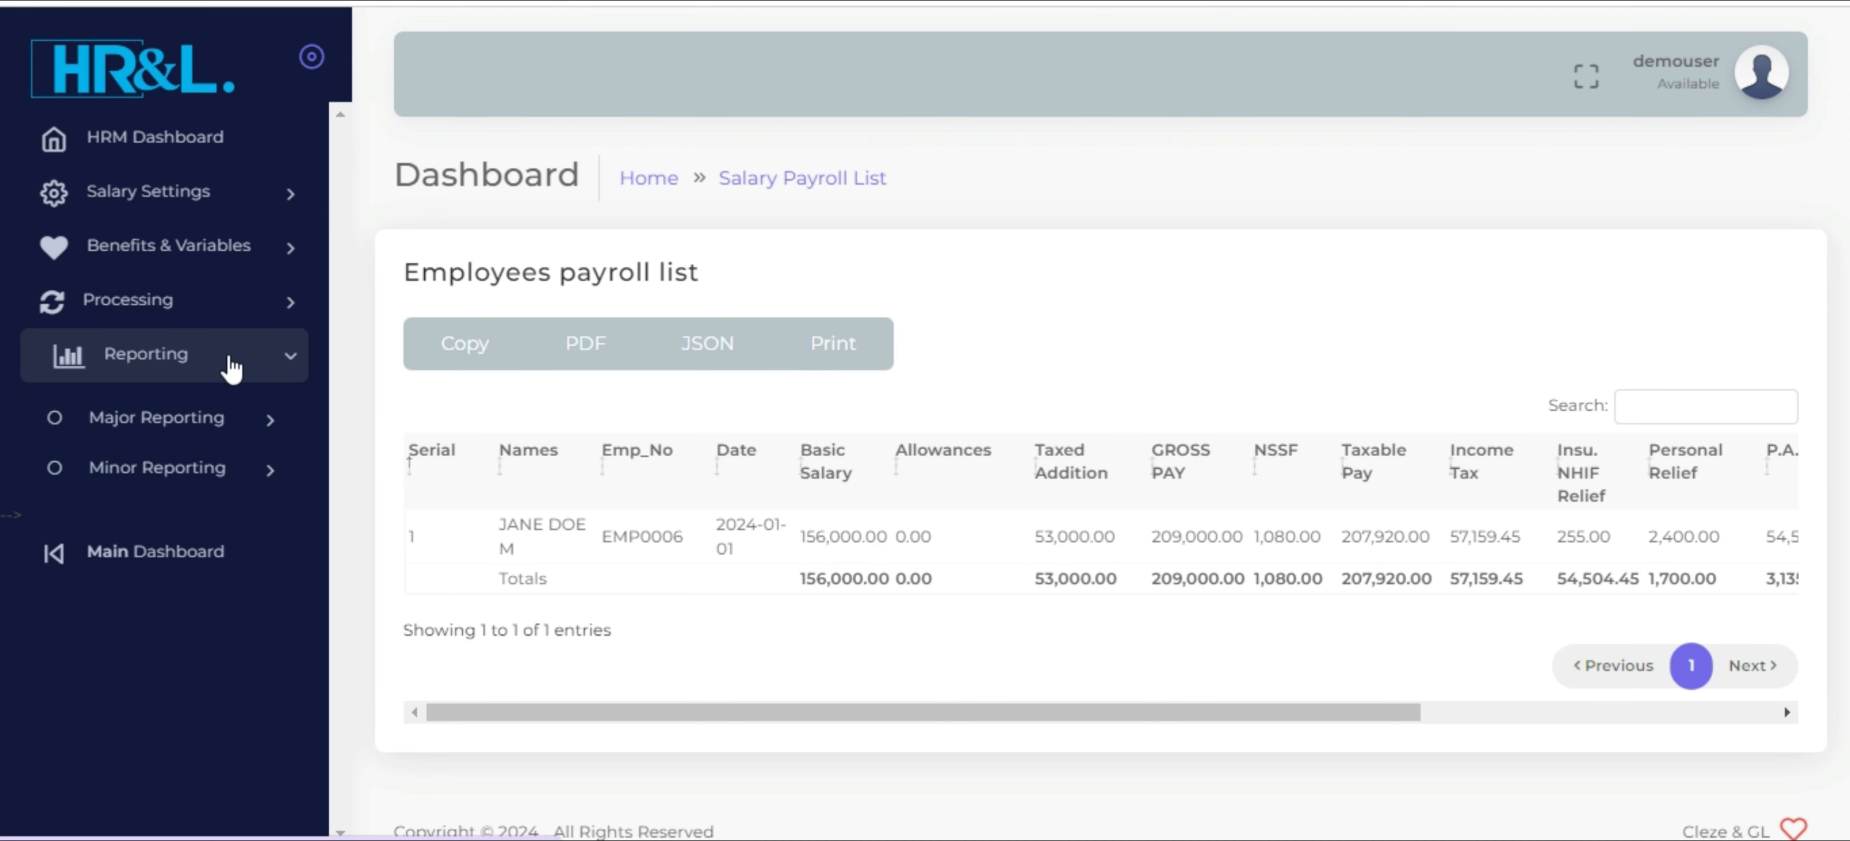
click(220, 419)
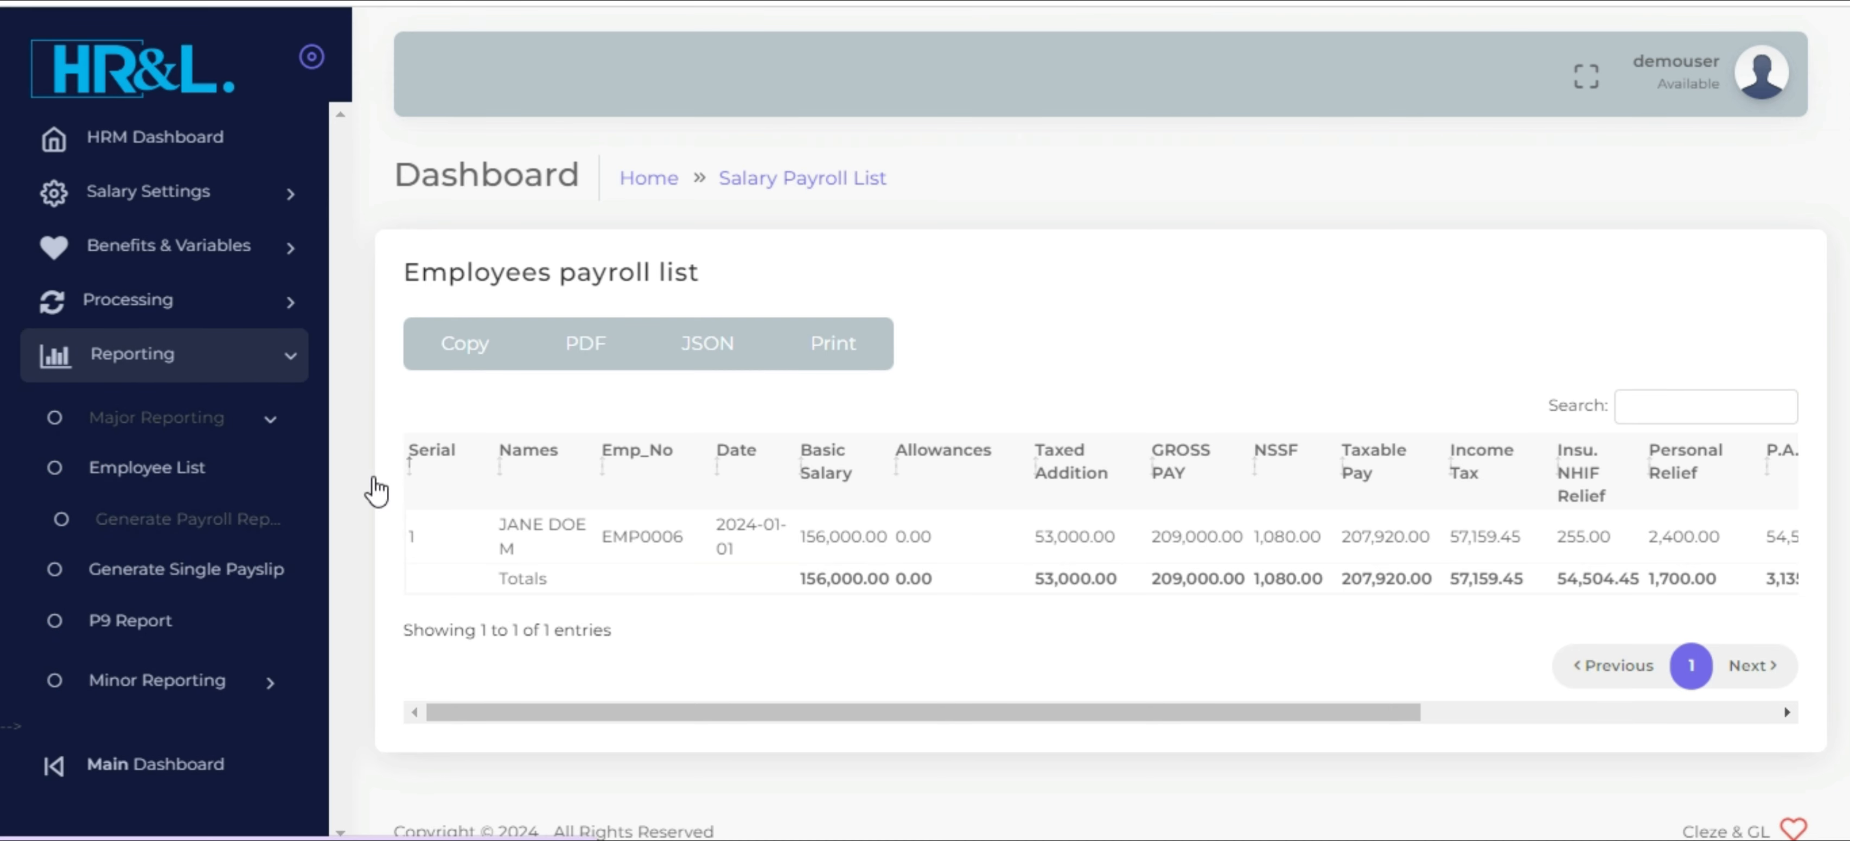
click(844, 292)
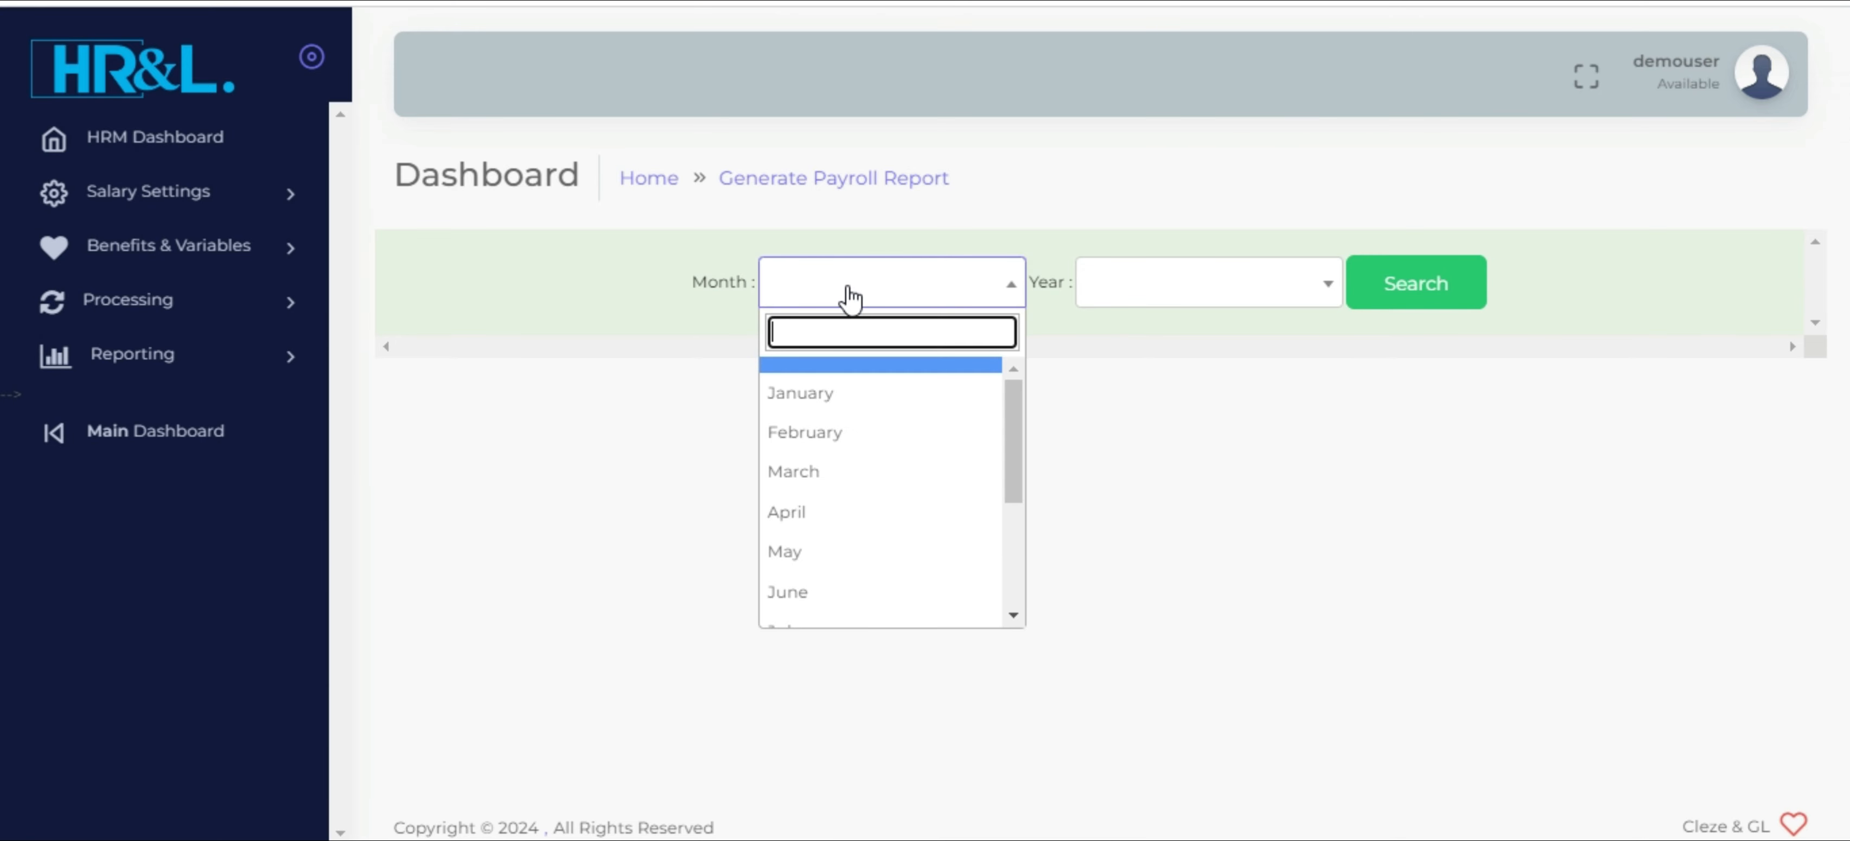
click(846, 401)
click(1113, 302)
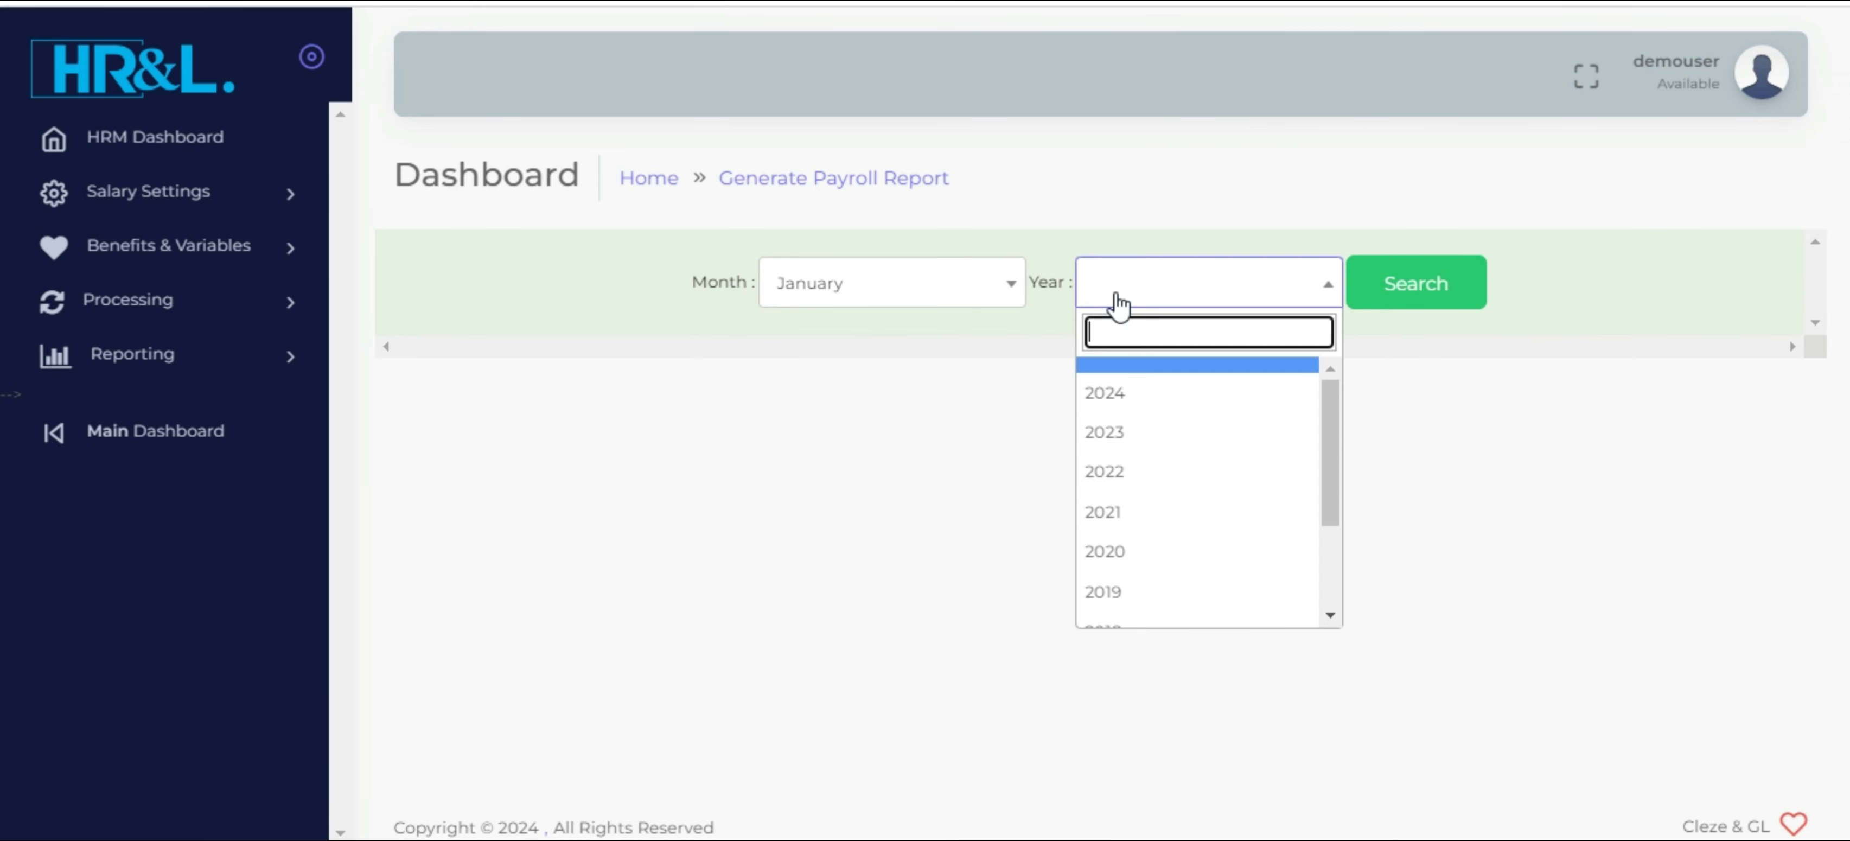
click(1145, 393)
click(1404, 294)
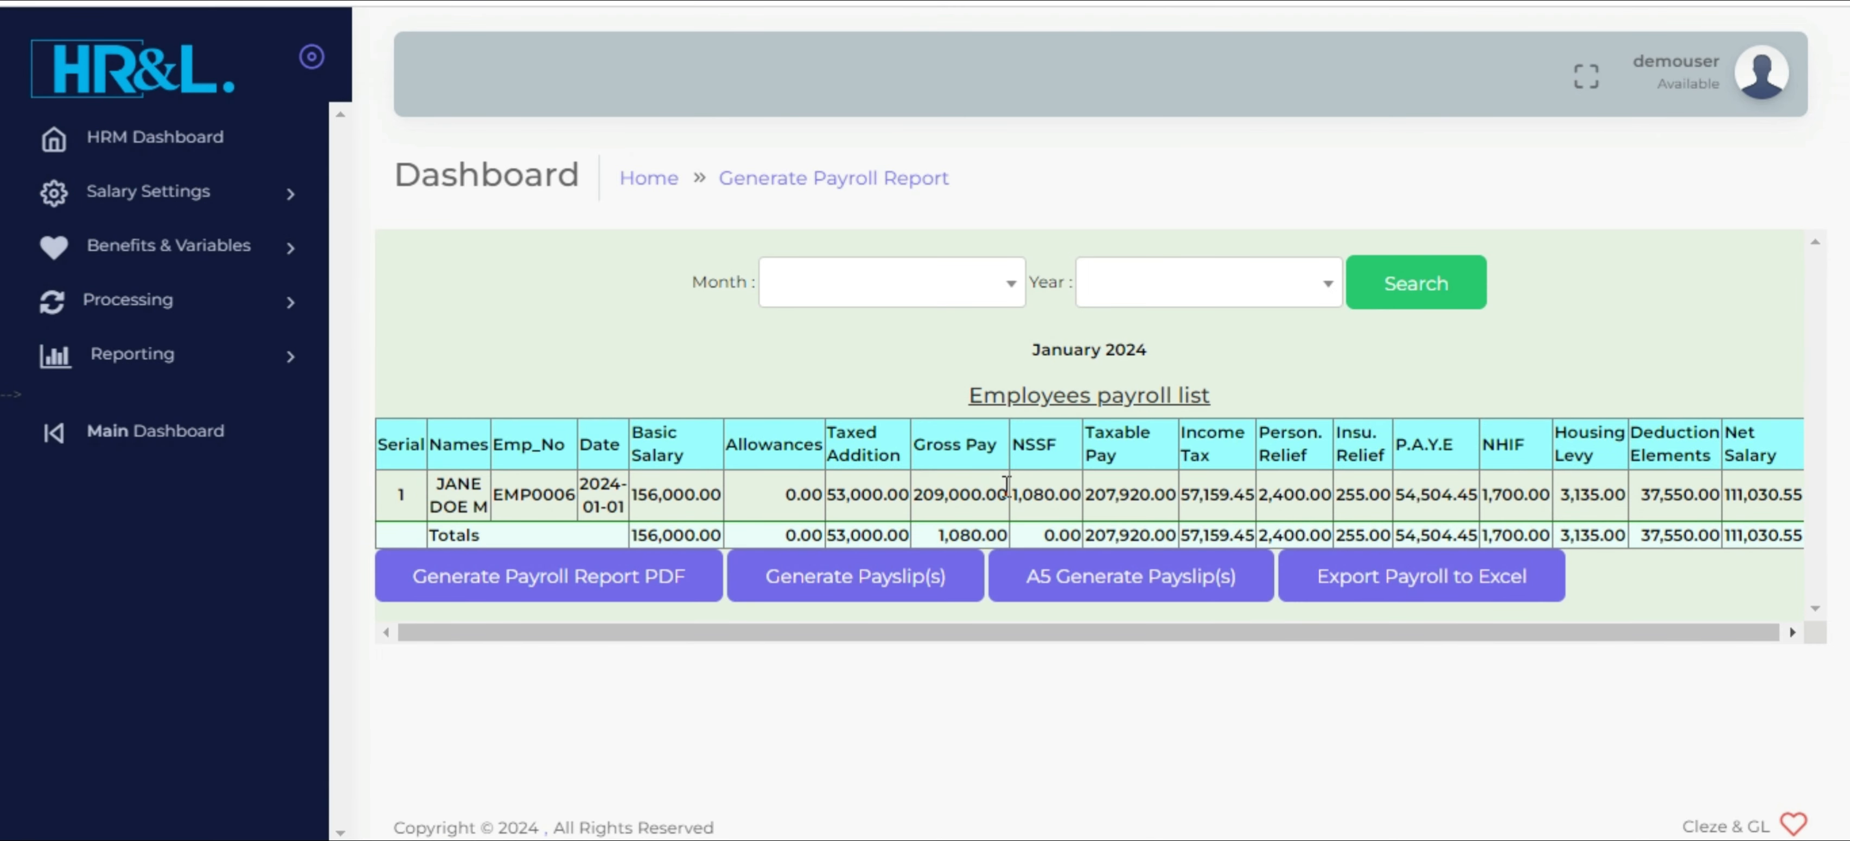
Generate the A5 payslips for January 2024 and review the earnings, tax, deduction elements and net salary on the first payslip
click(1108, 584)
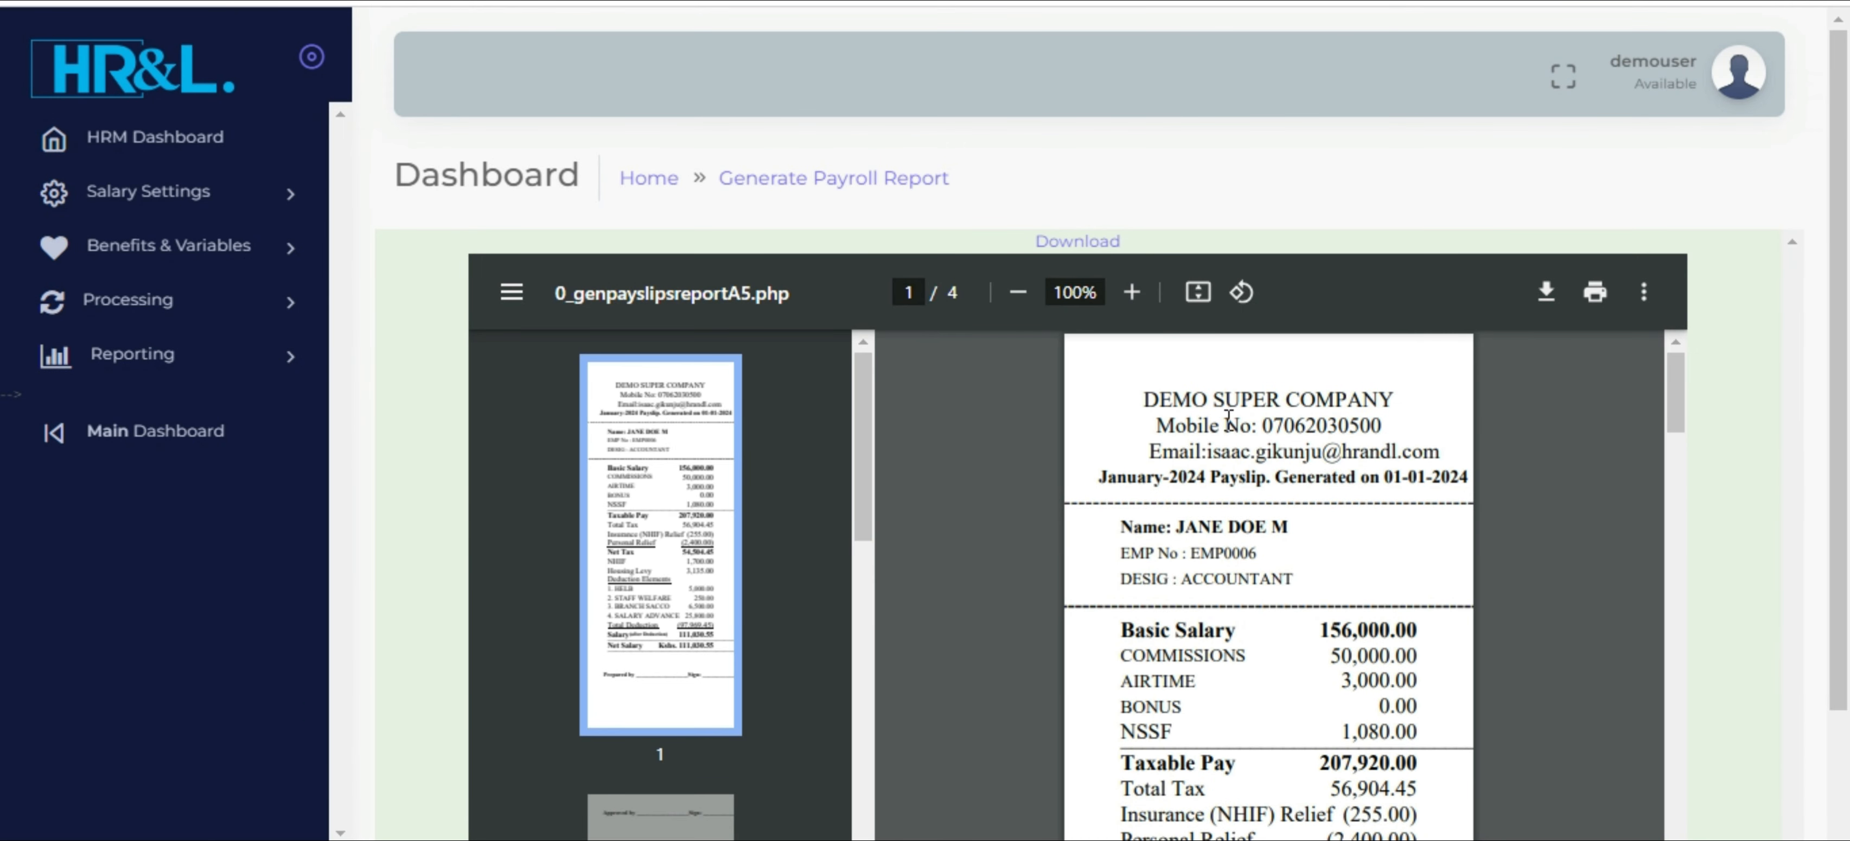
scroll(1229, 416, down, 3)
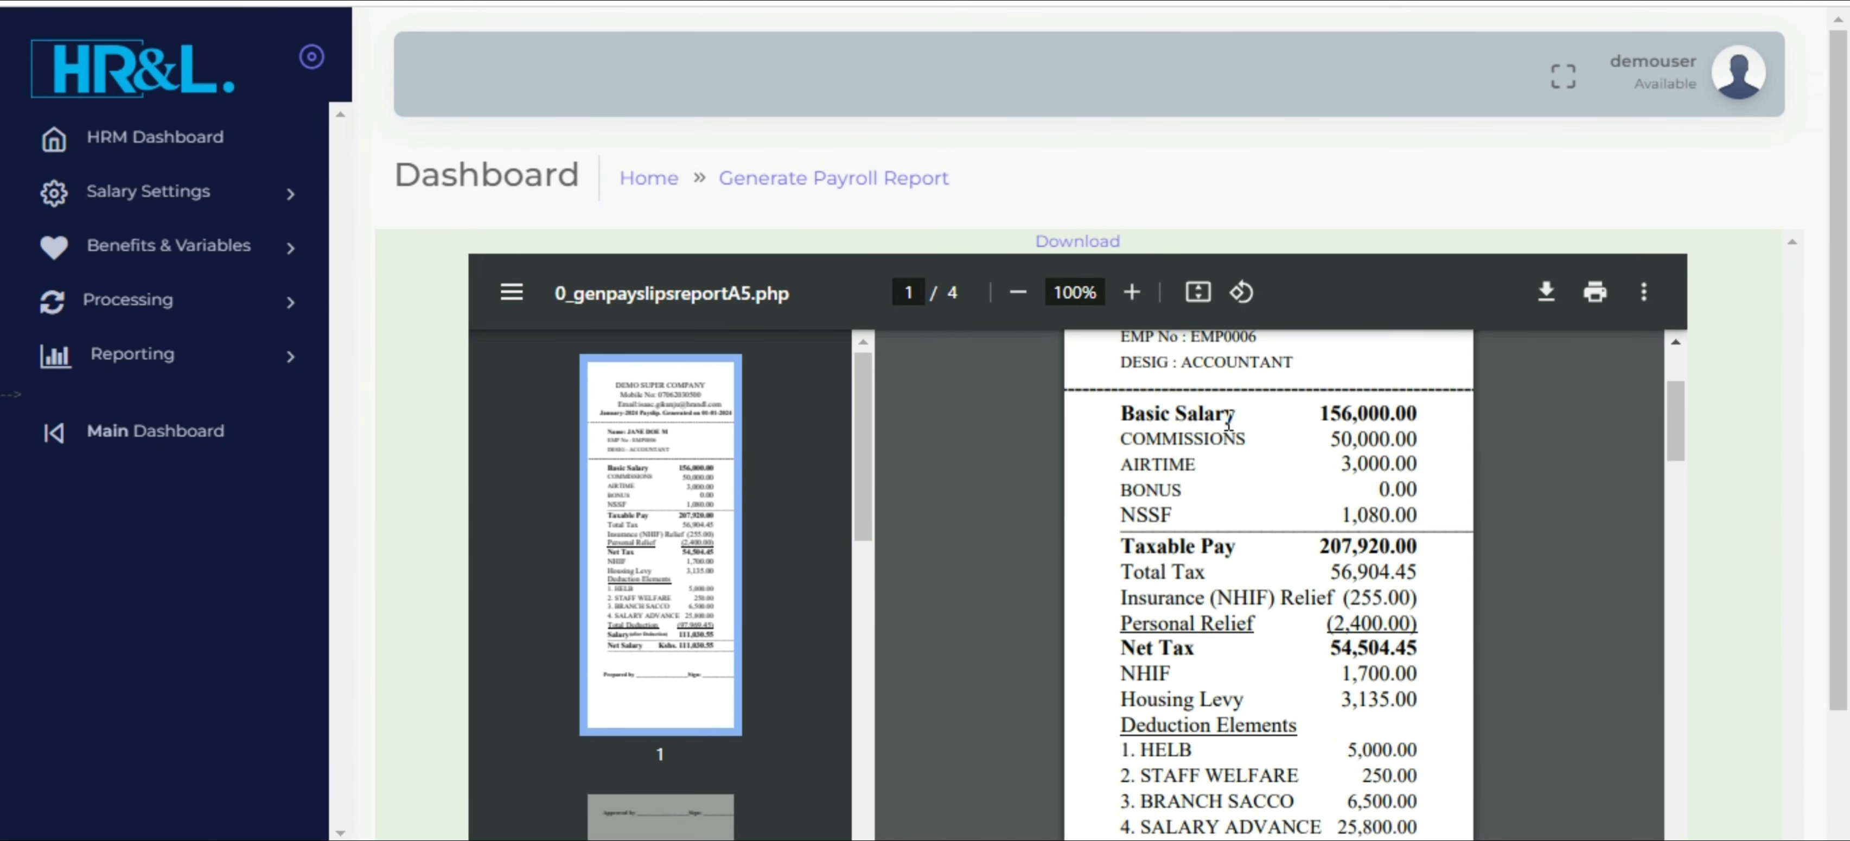
scroll(1228, 420, down, 1)
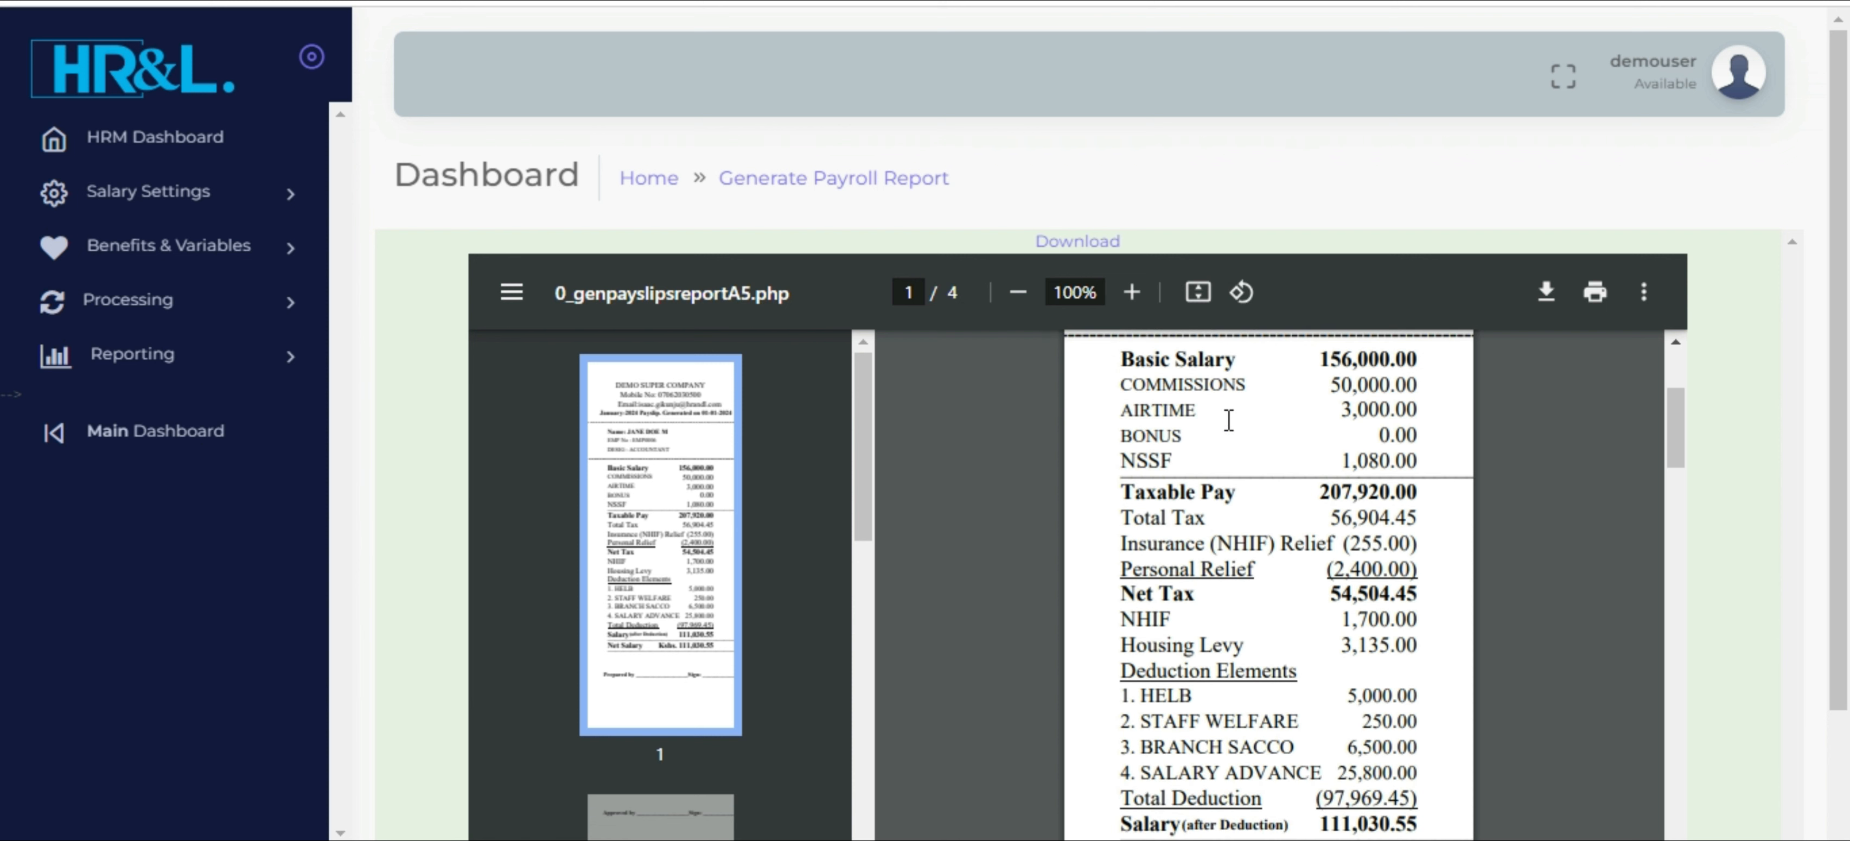
scroll(1229, 420, down, 2)
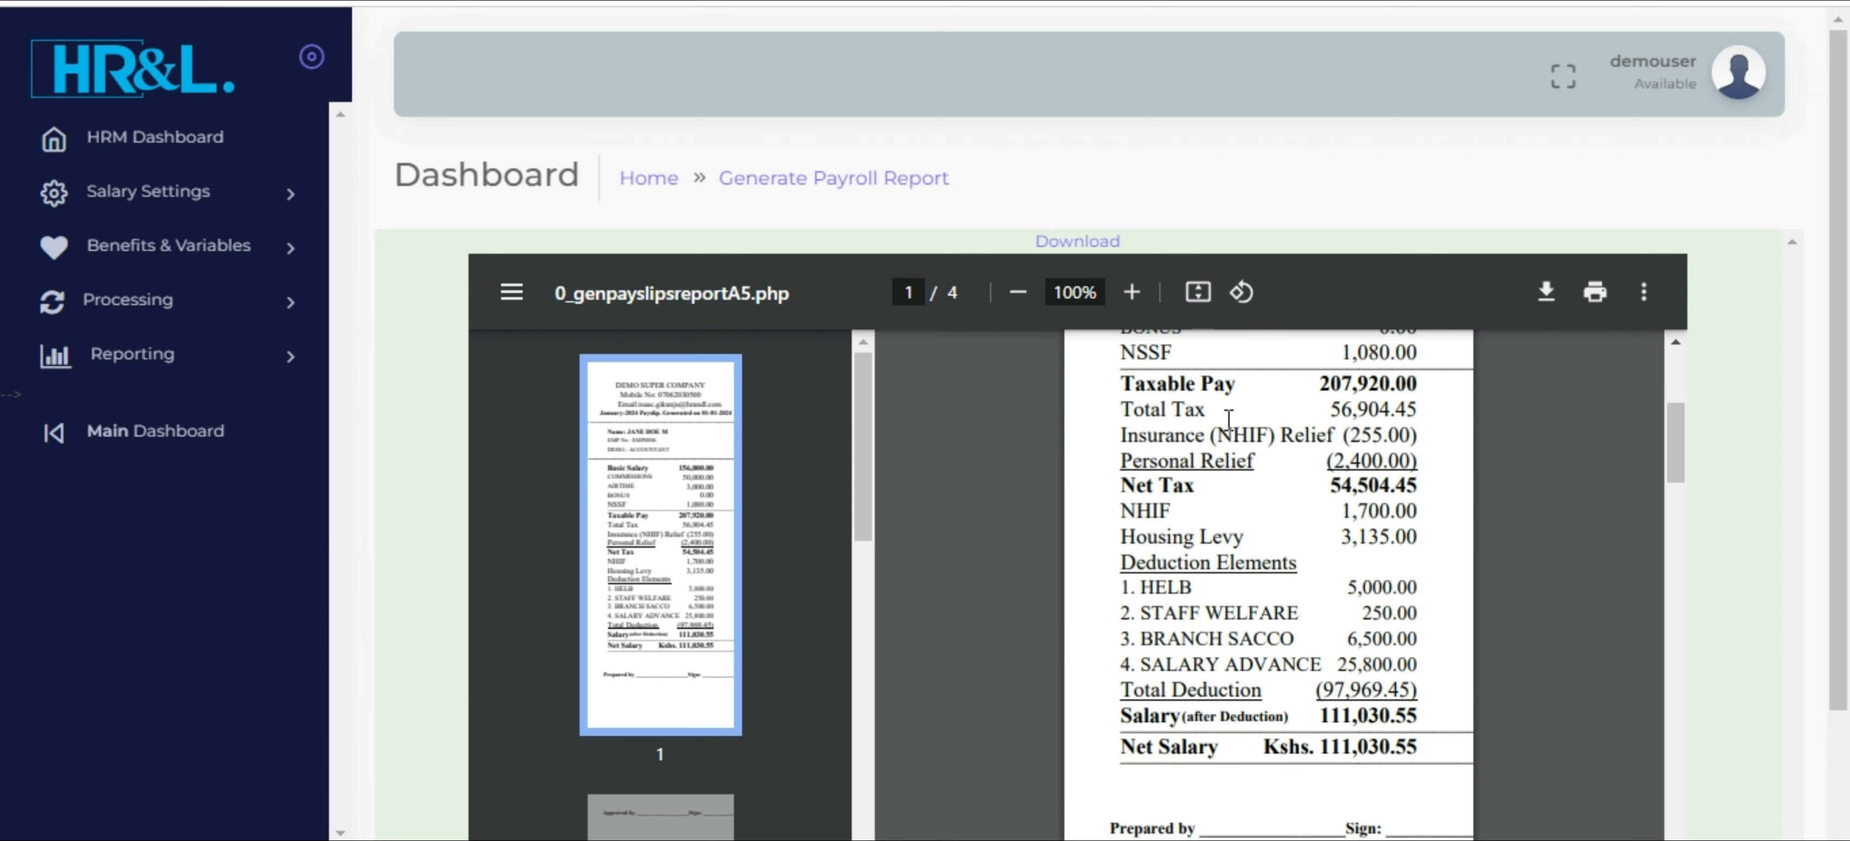
scroll(1229, 420, down, 2)
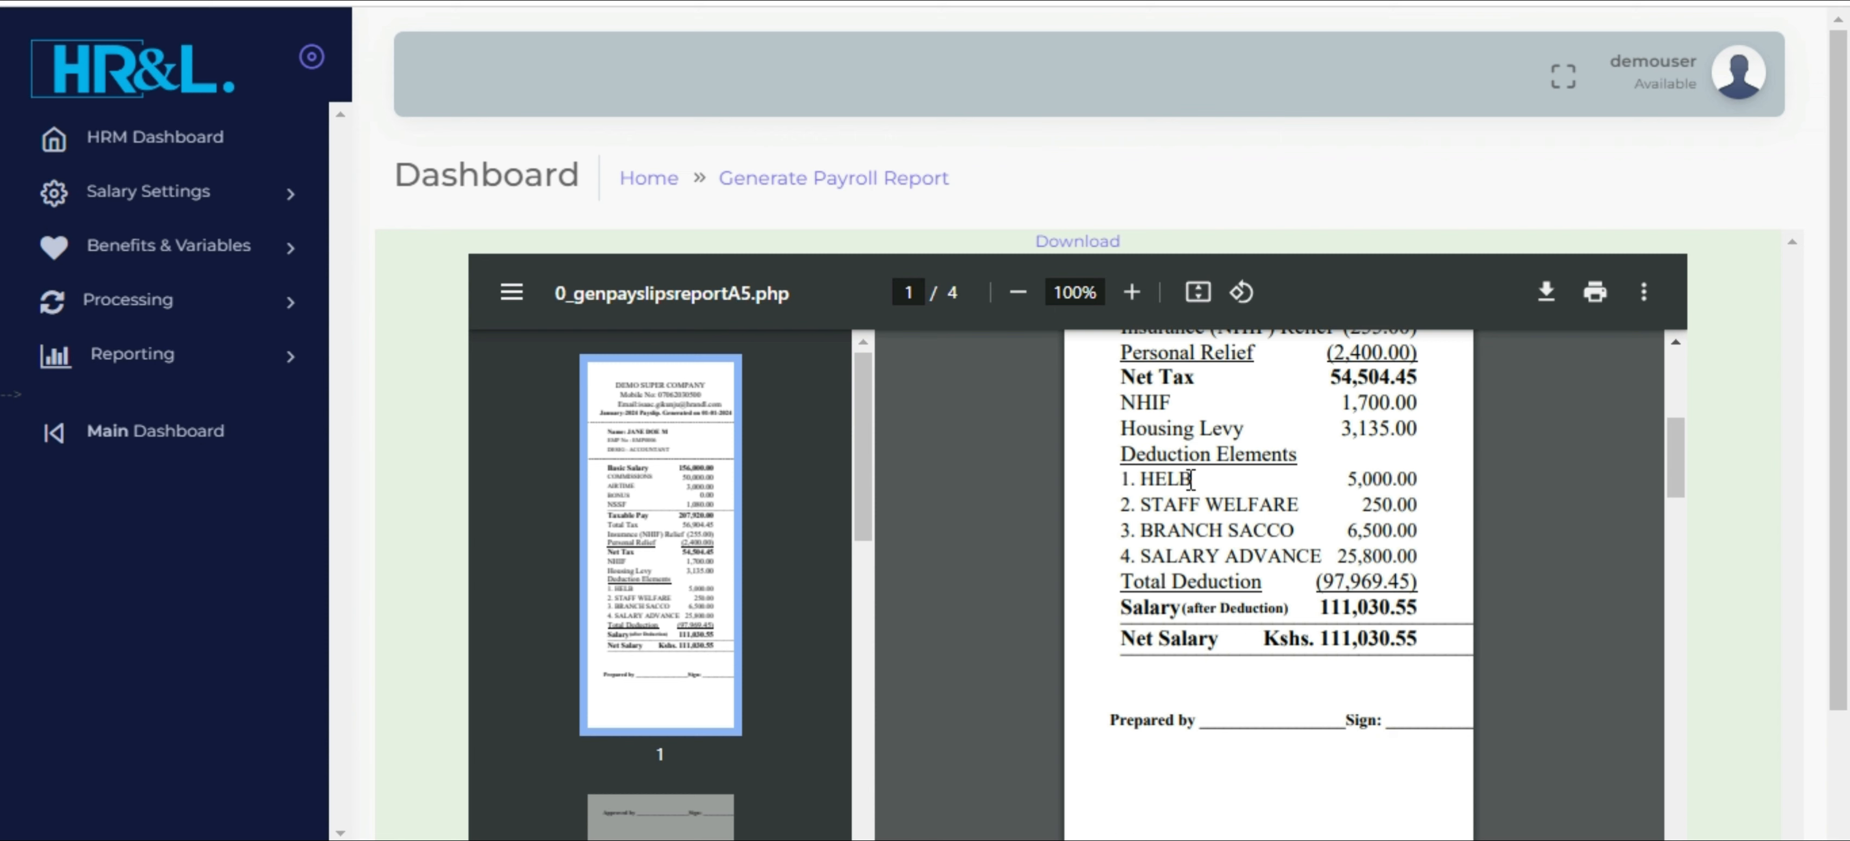
drag(1169, 501, 1246, 608)
scroll(1243, 596, up, 3)
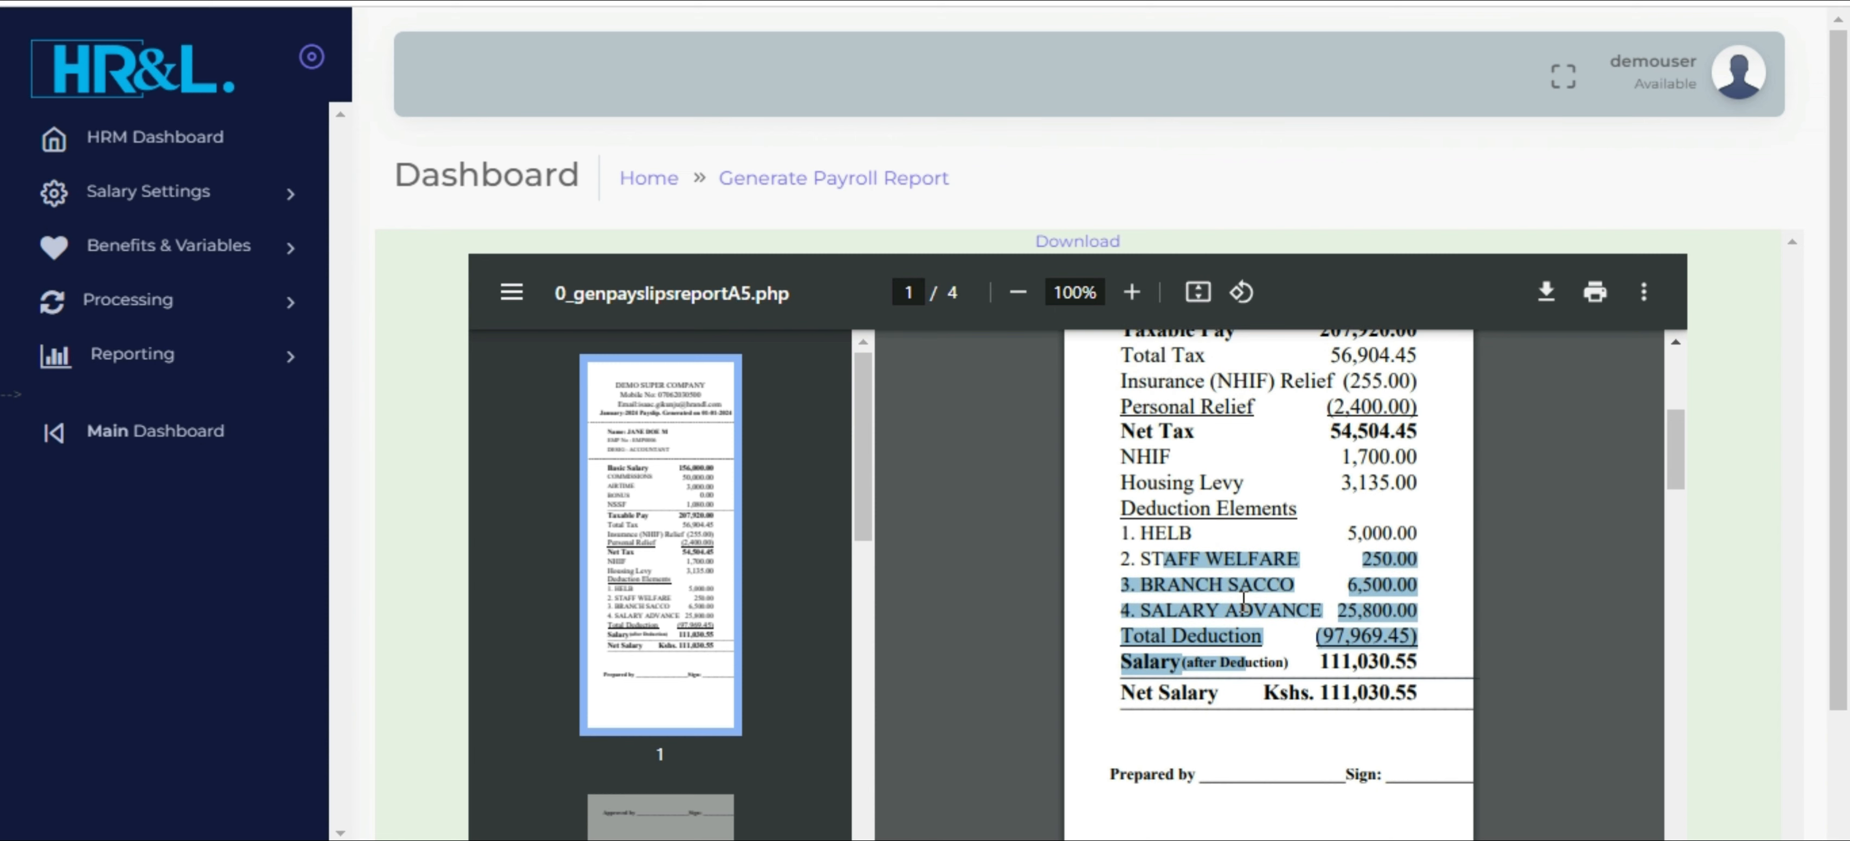
scroll(1243, 597, up, 6)
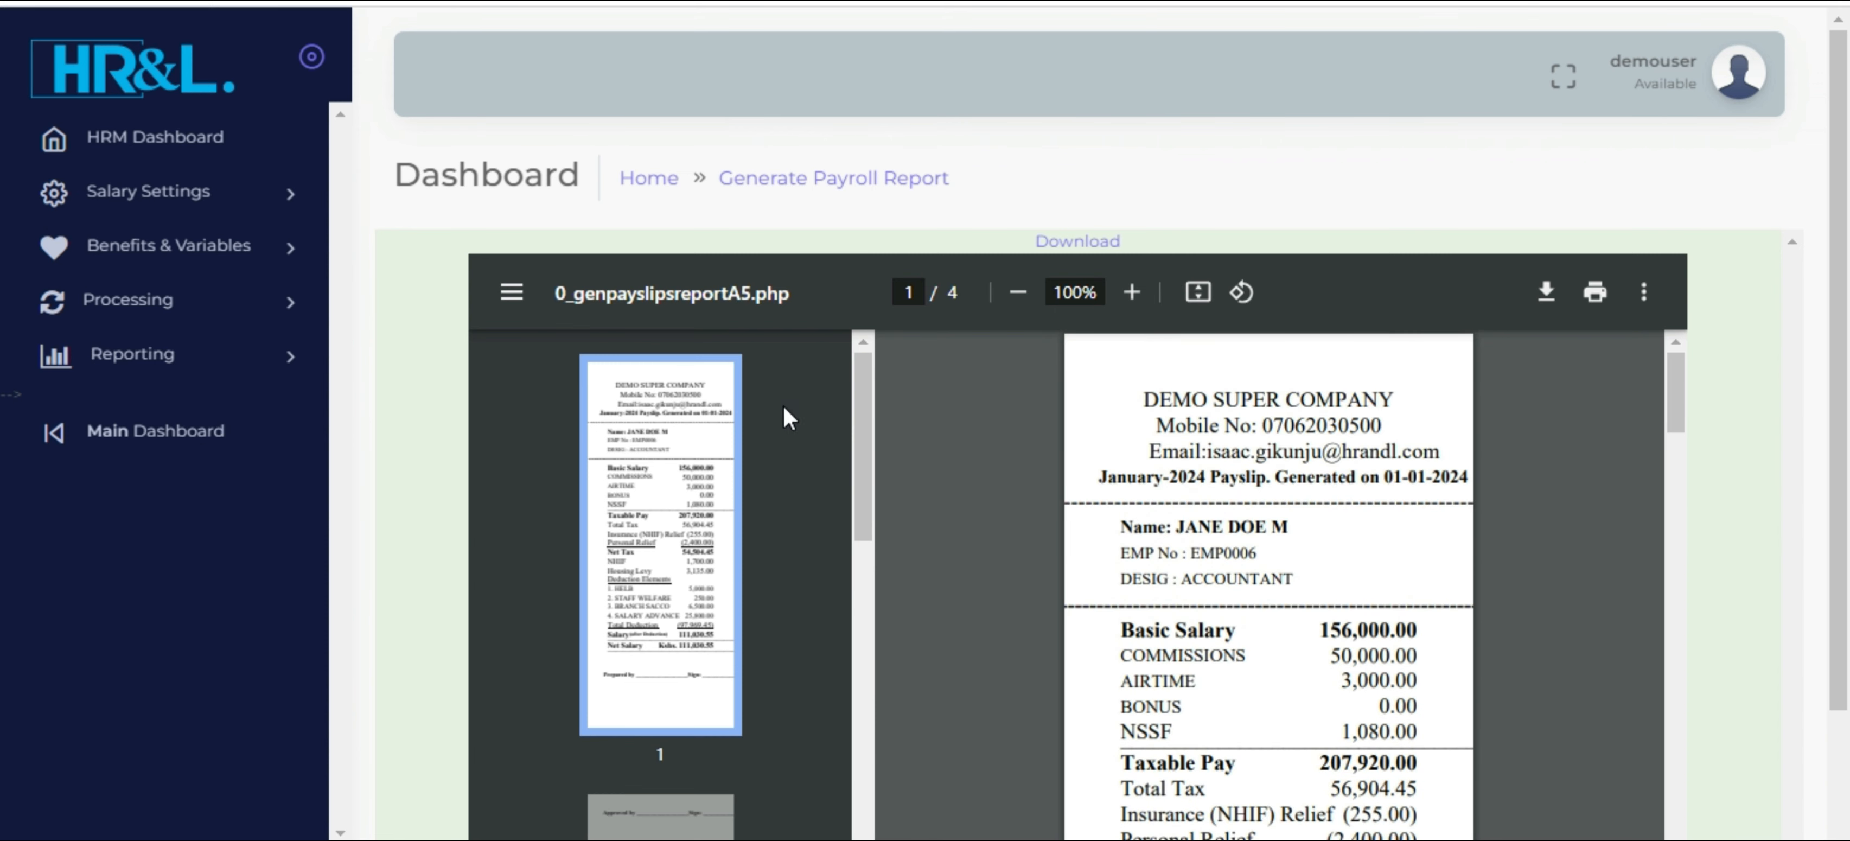
Go back from the payslip to the January 2024 payroll report, reloading the page and allowing the form resubmission
click(6, 1)
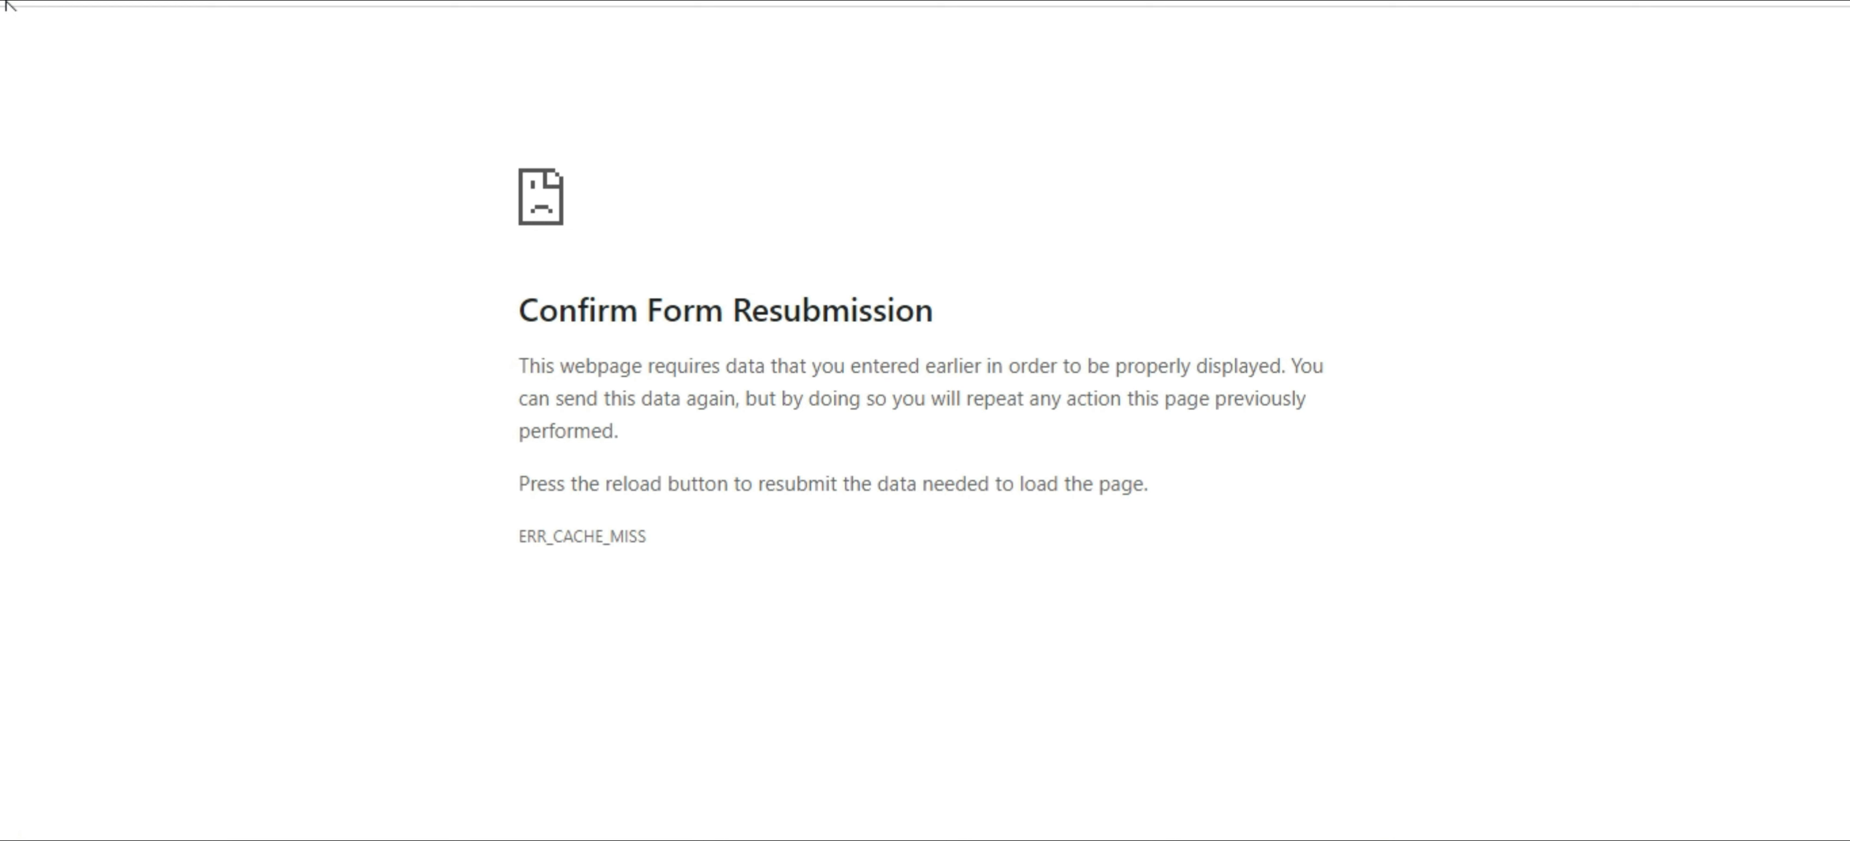
click(135, 0)
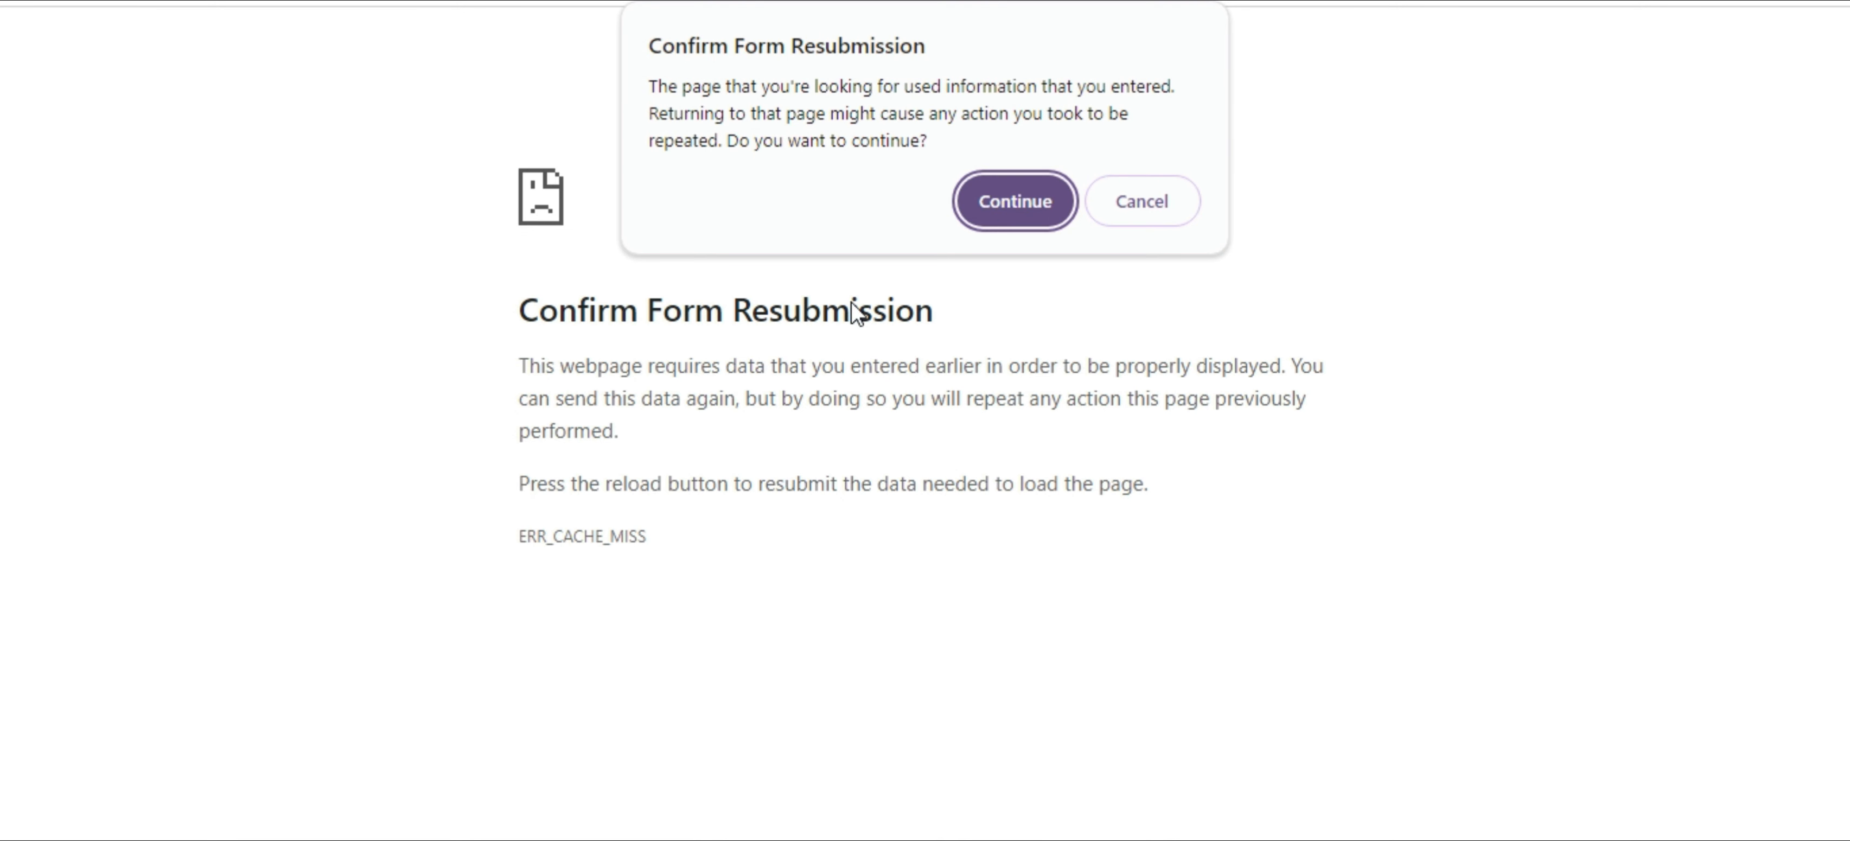
click(990, 199)
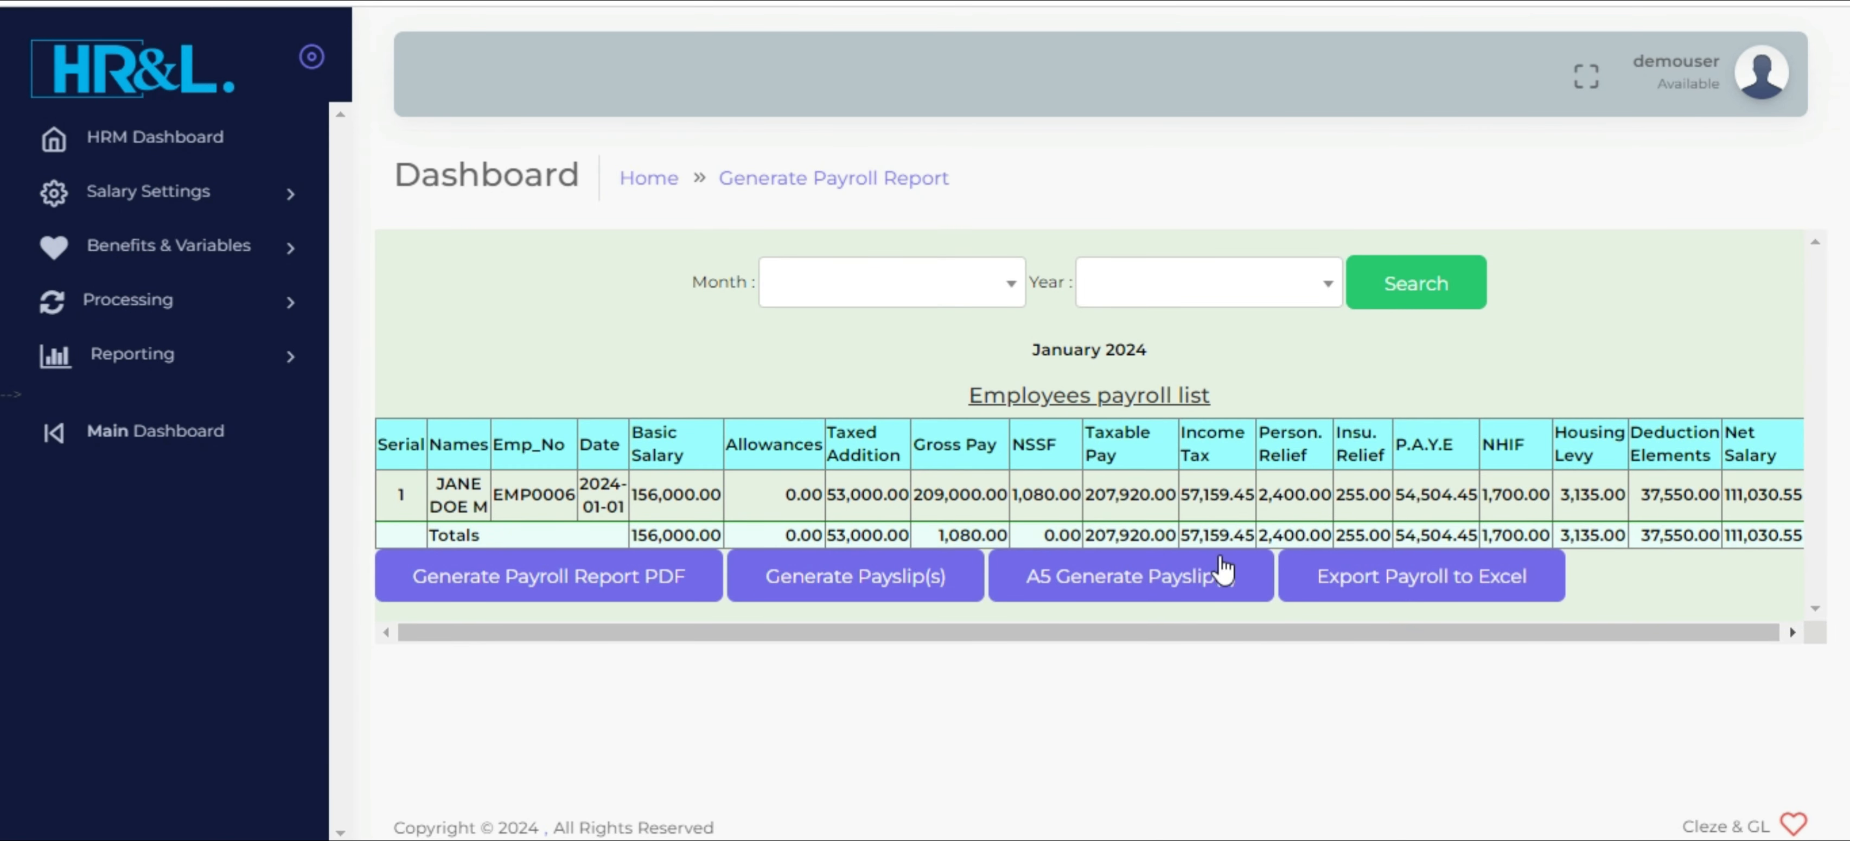
Export the January 2024 payroll to Excel, then open Payroll-2024-January.xlsx for editing and check the employee's pay row
click(1409, 590)
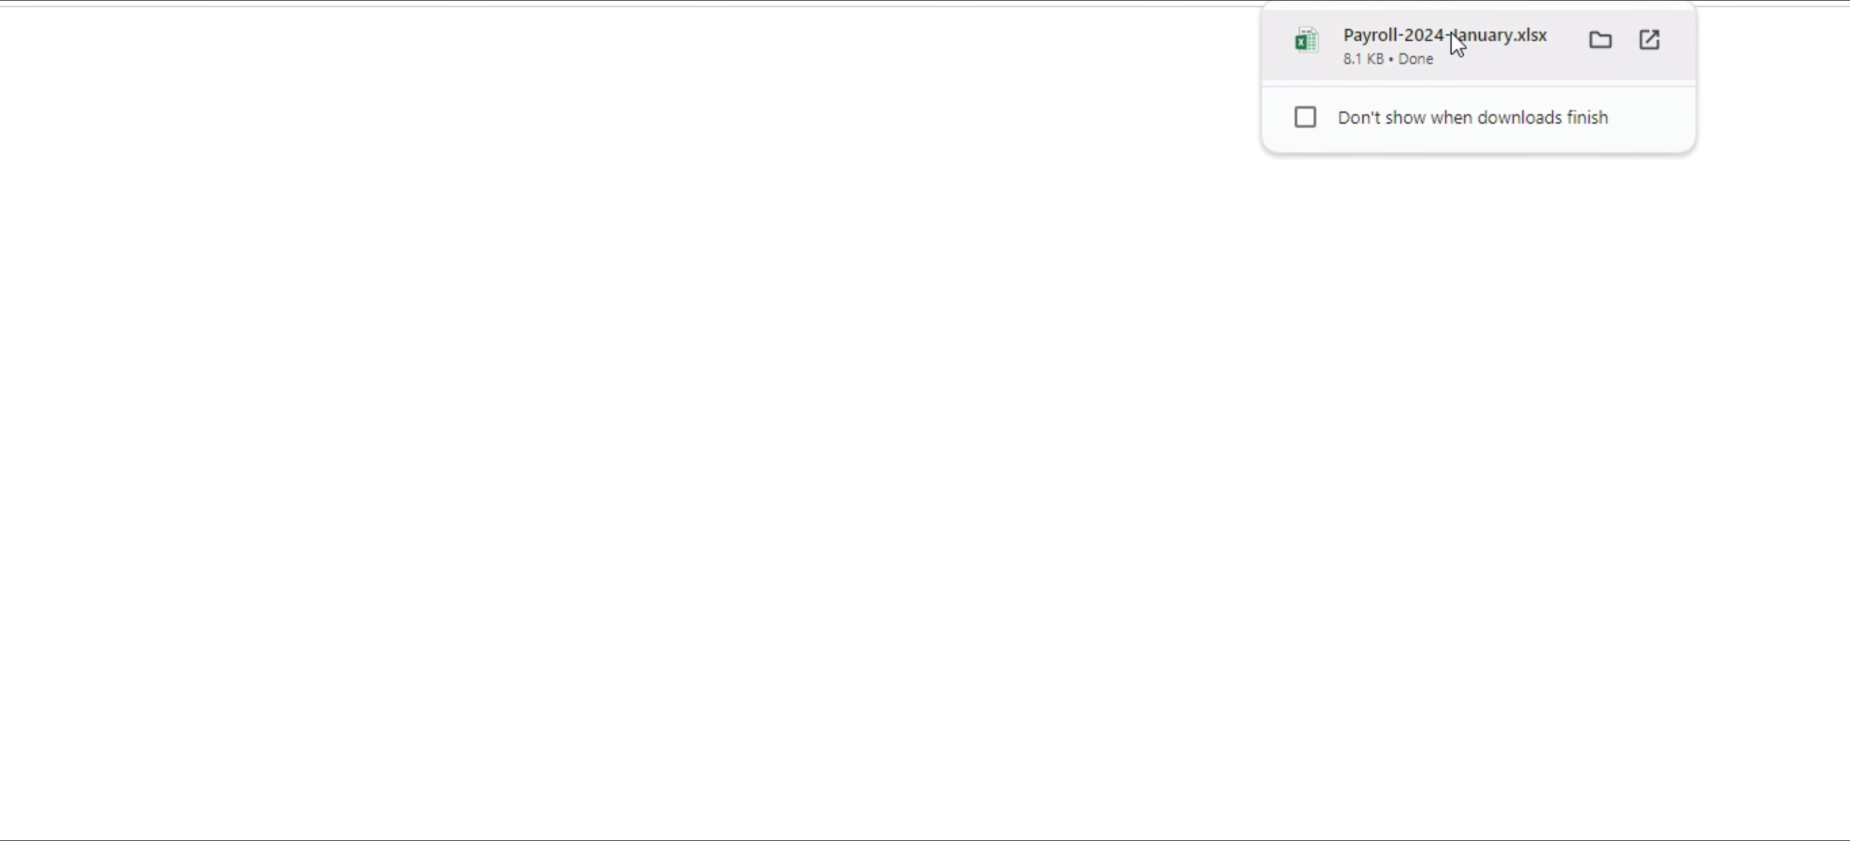
click(1426, 50)
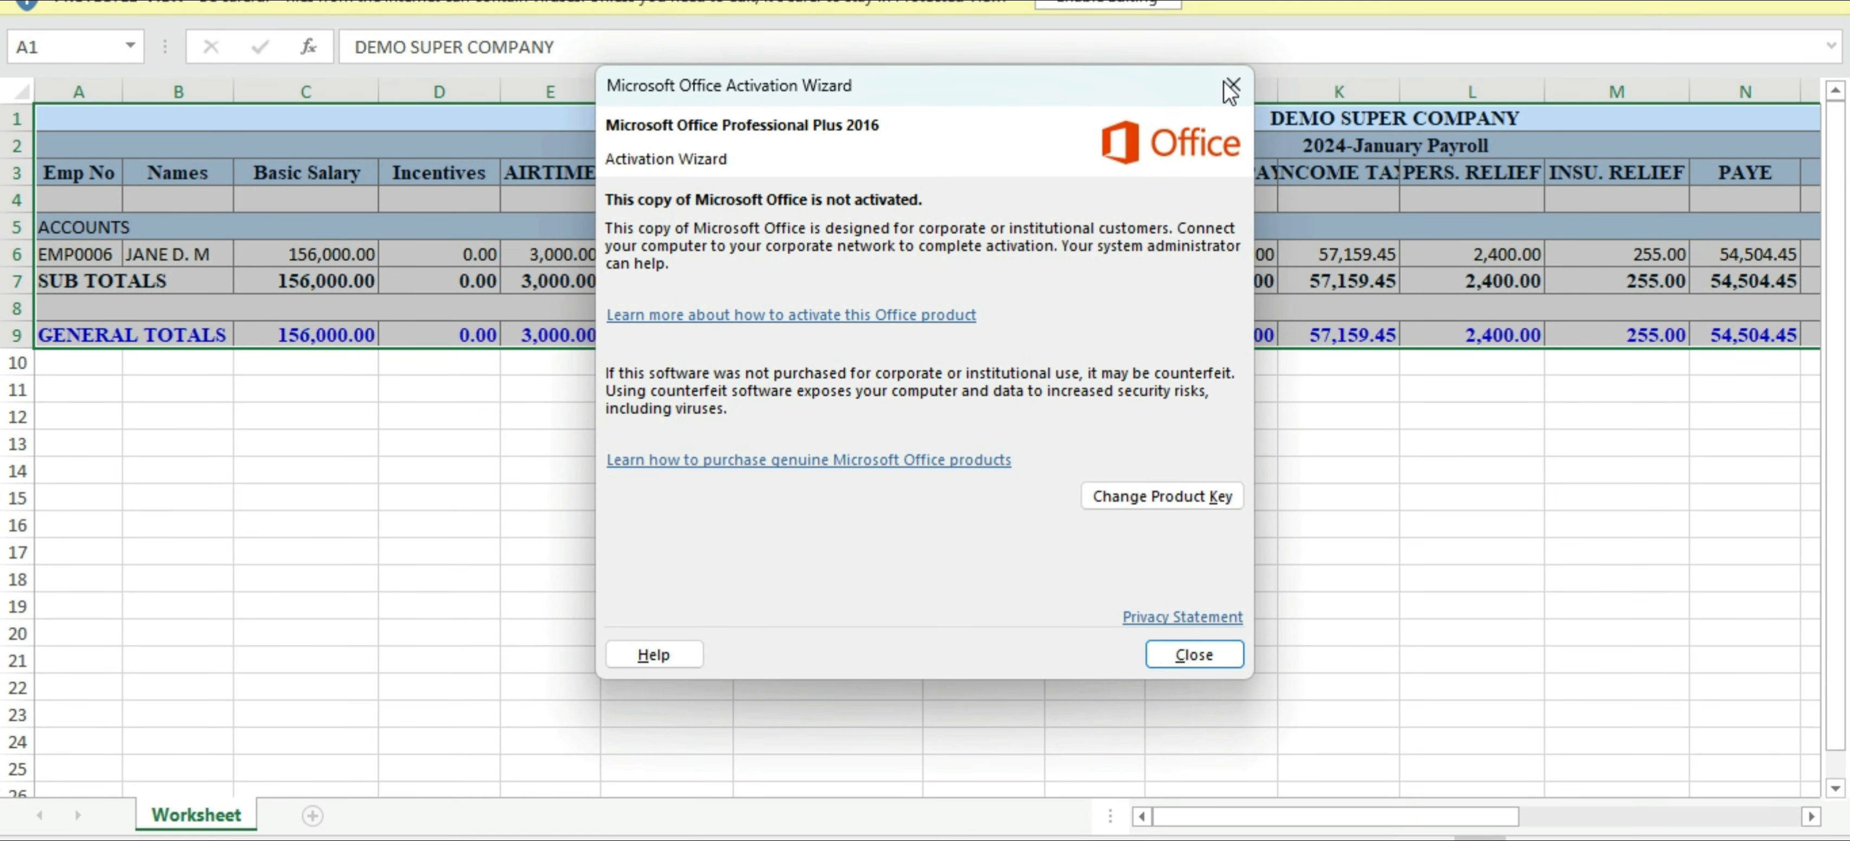
click(1229, 87)
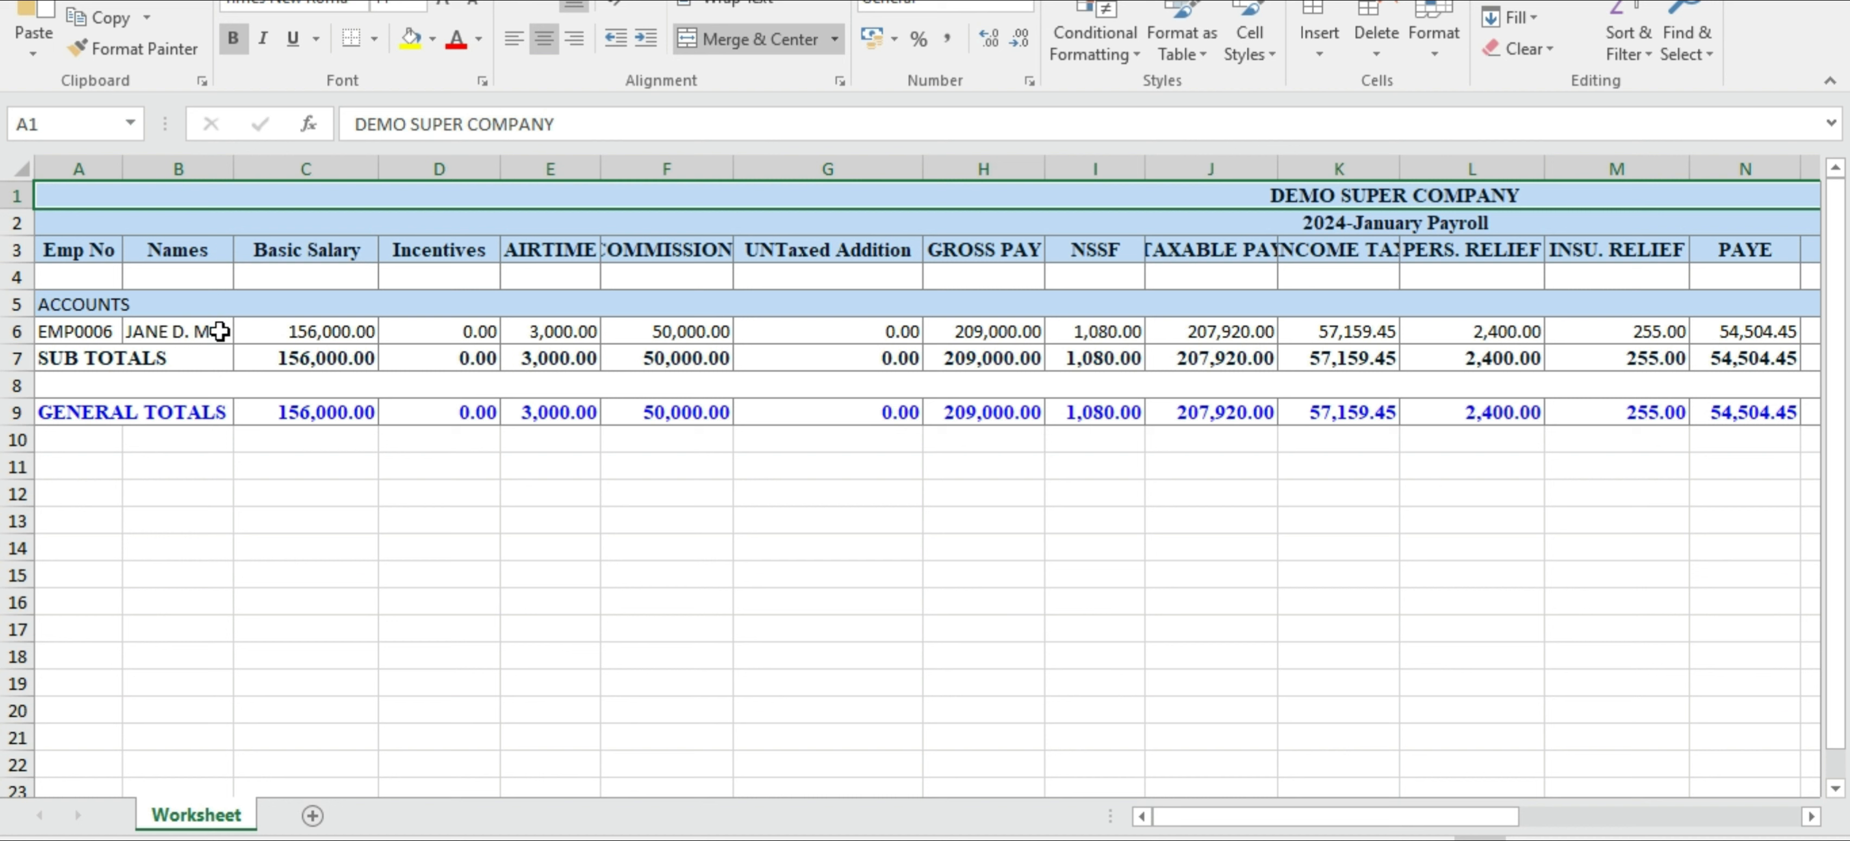
drag(296, 336, 1448, 337)
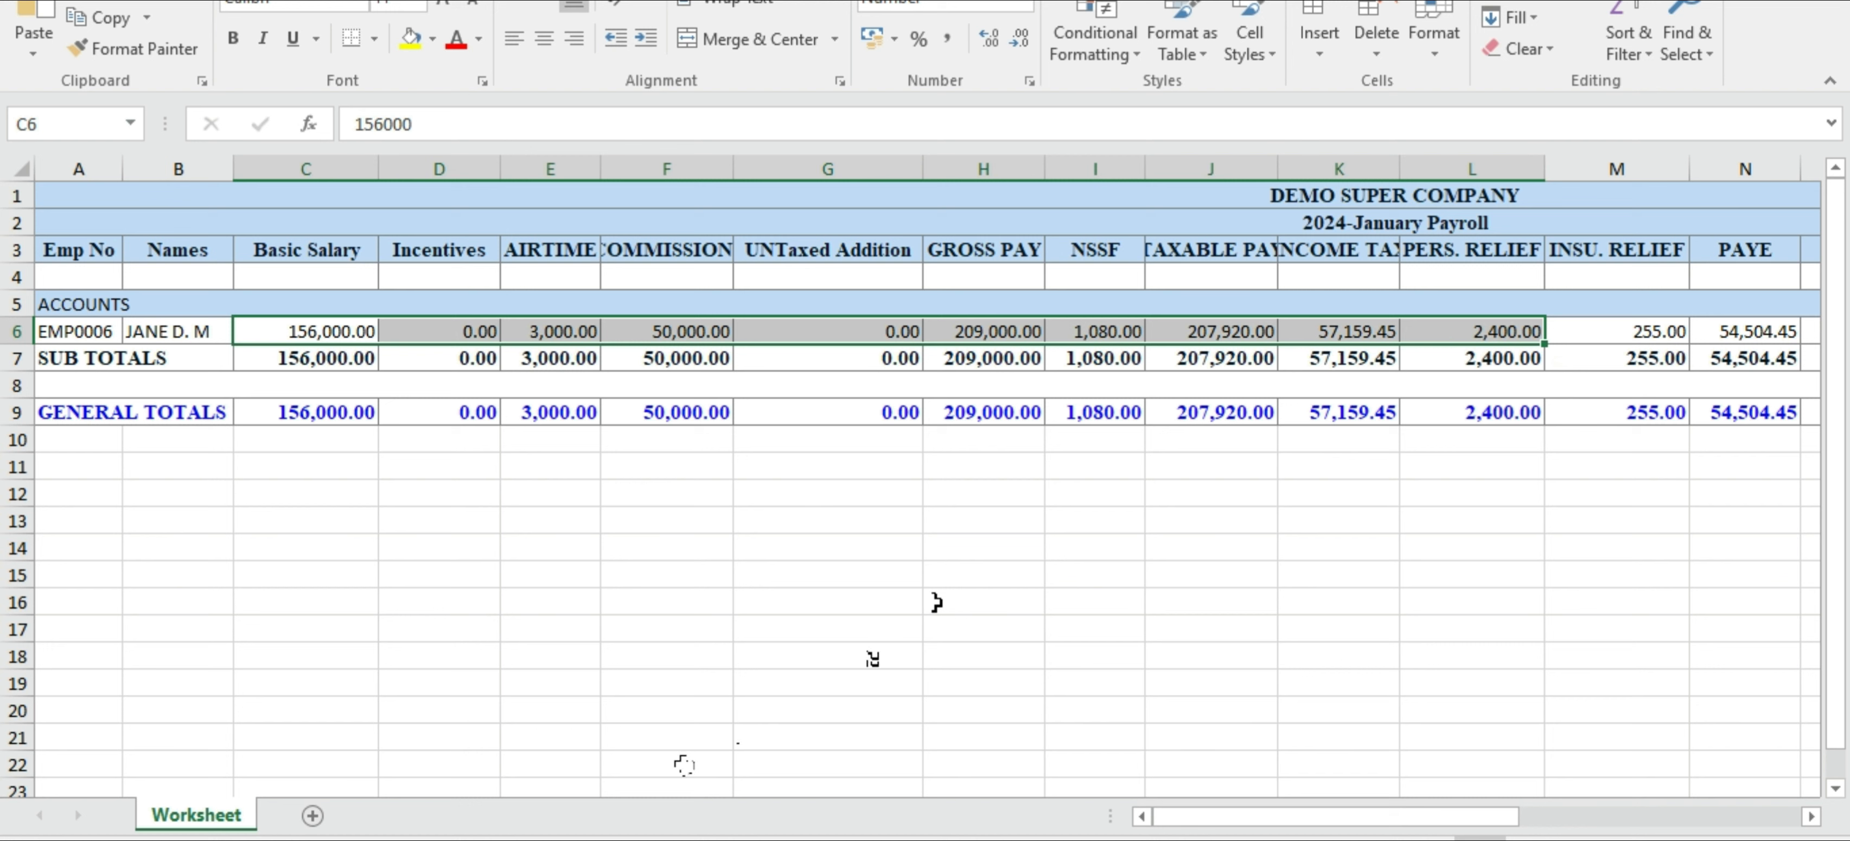
Check the employee's deductions from Insurance Relief to Branch Sacco and autofit the Branch Sacco, Salary Advance, Staff Welfare and Net Pay columns
drag(1174, 826, 1392, 817)
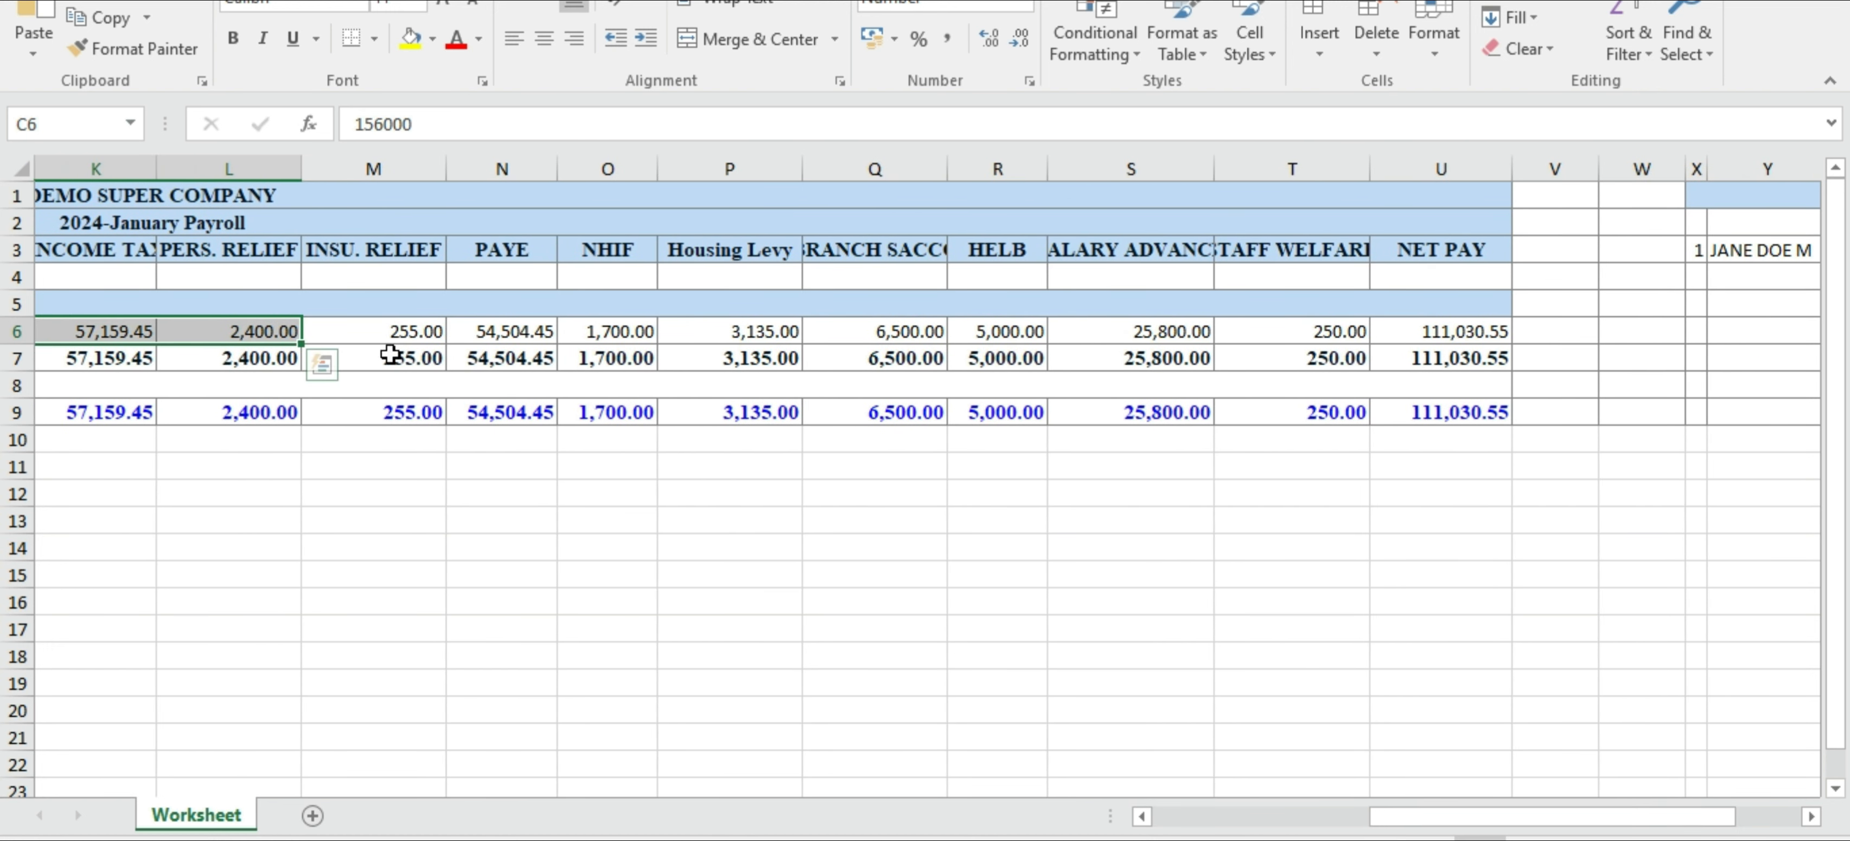
click(411, 330)
drag(410, 330, 864, 328)
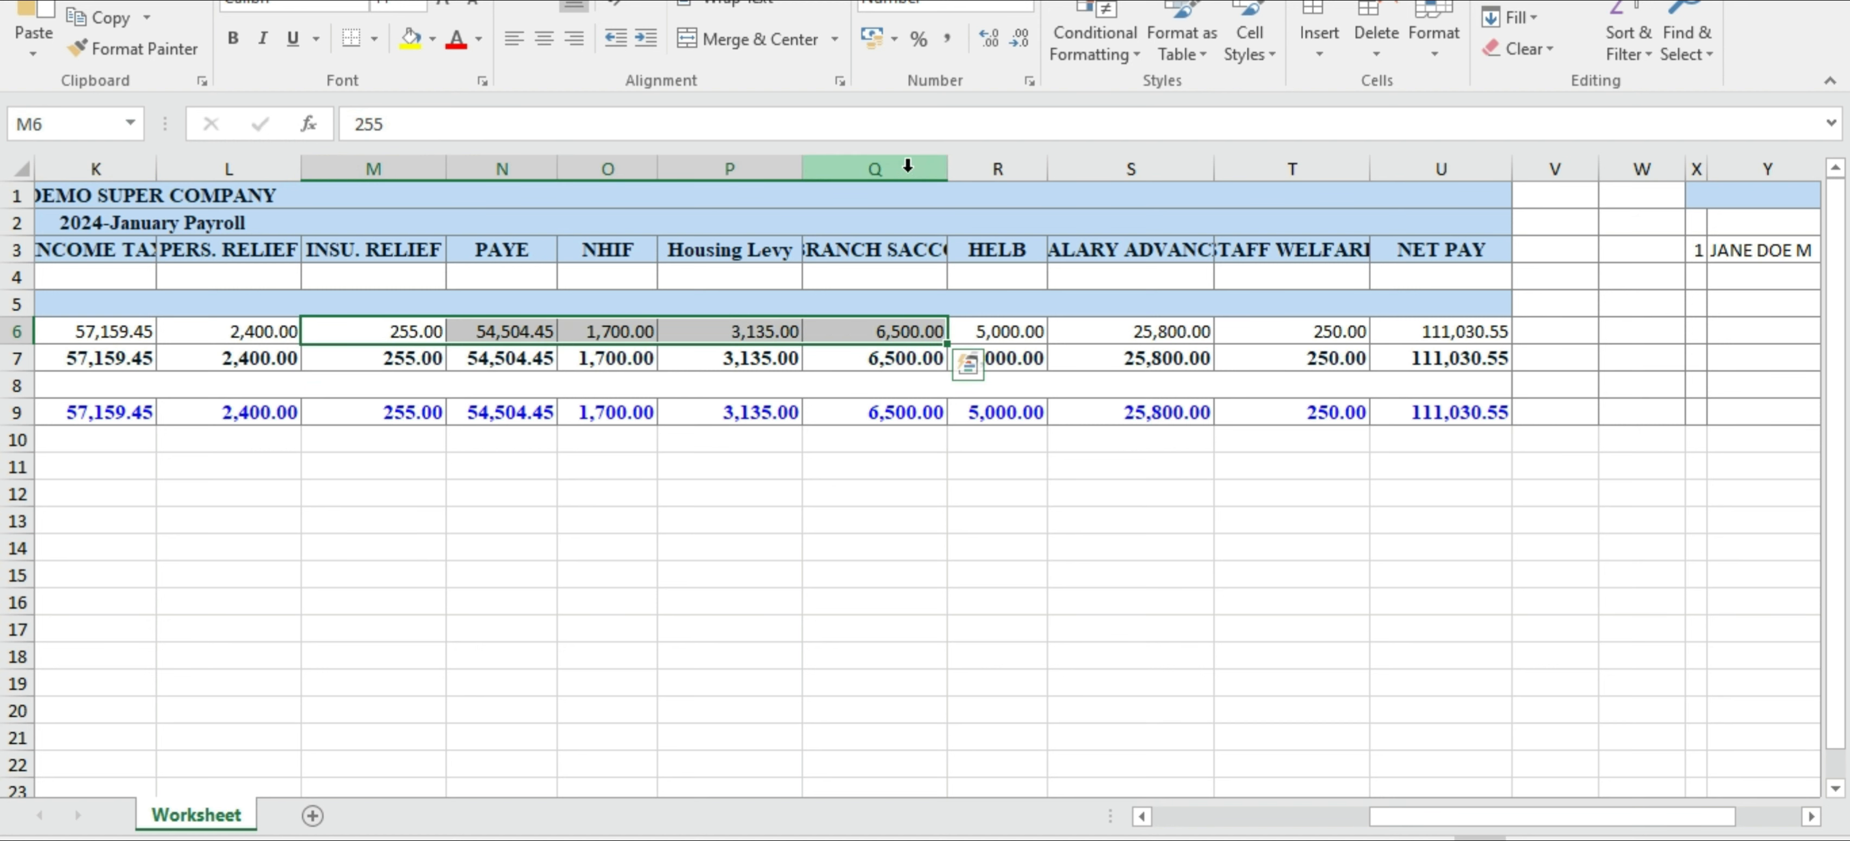
double_click(948, 168)
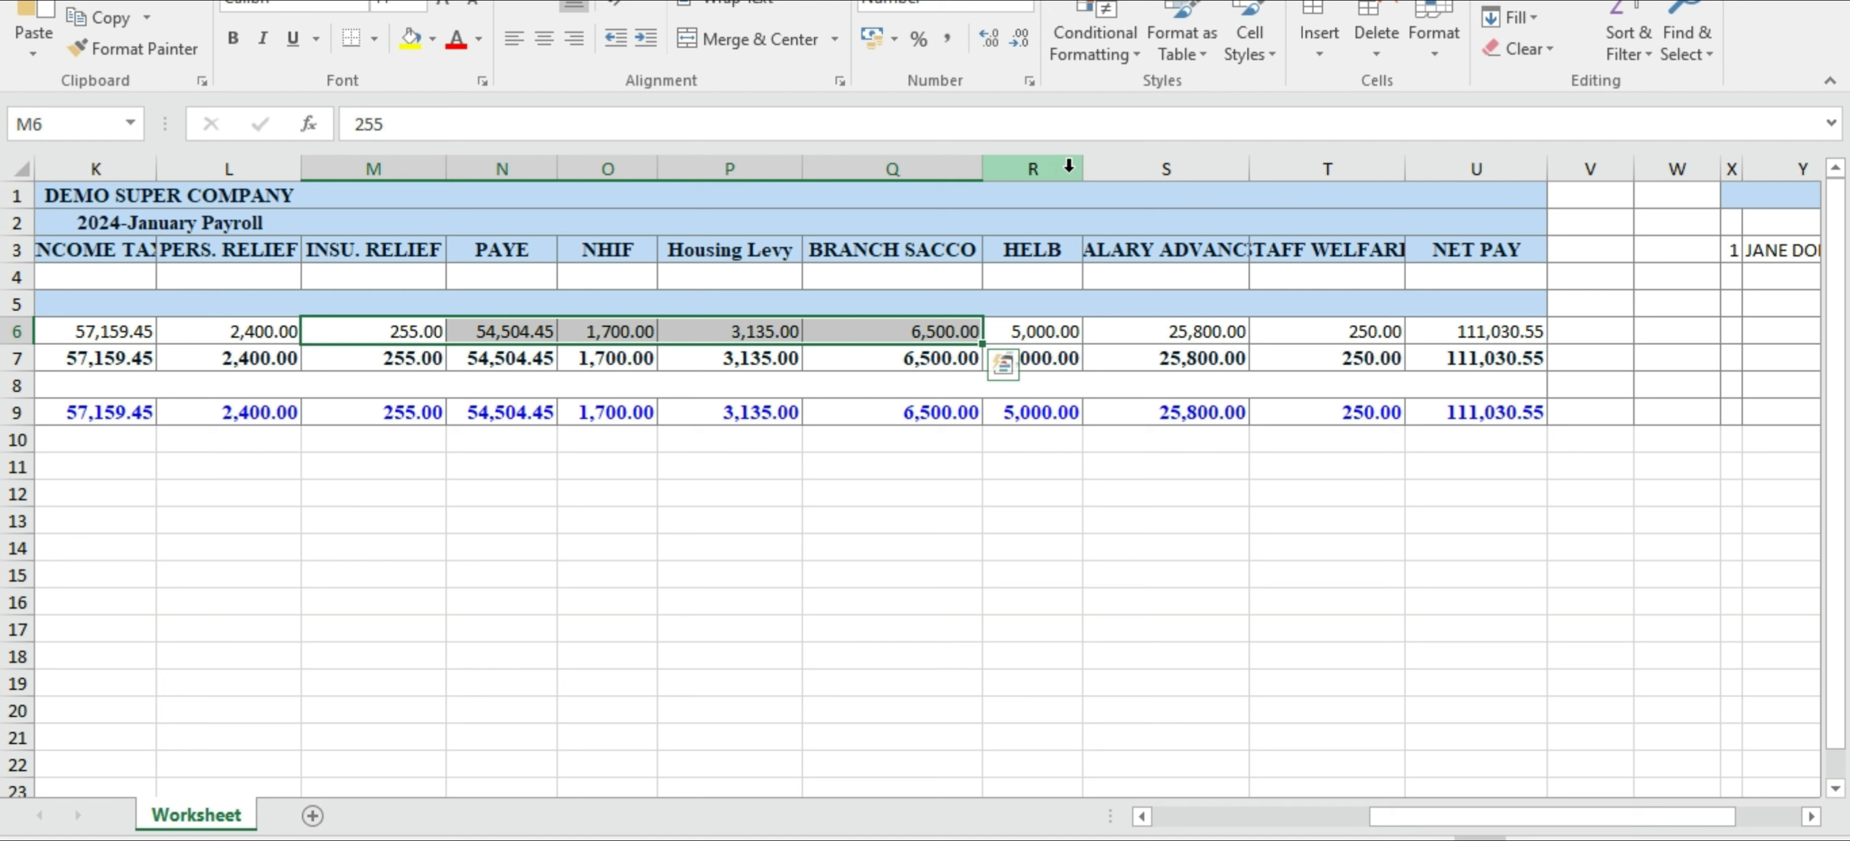
double_click(1249, 168)
double_click(1442, 168)
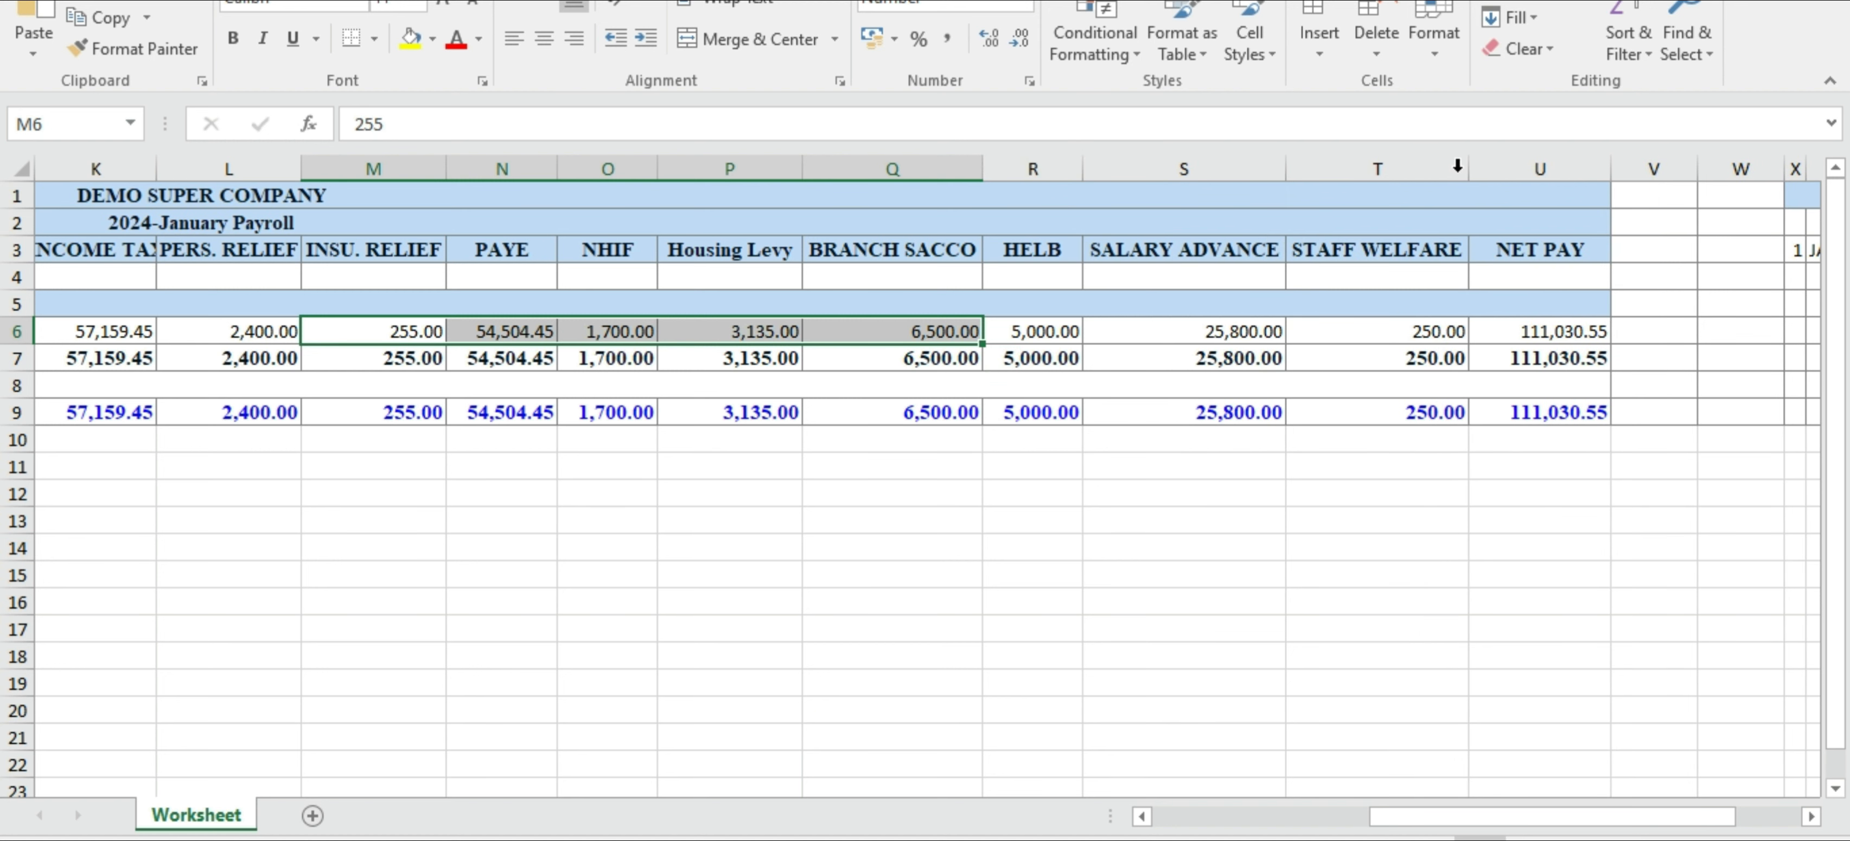
double_click(1613, 169)
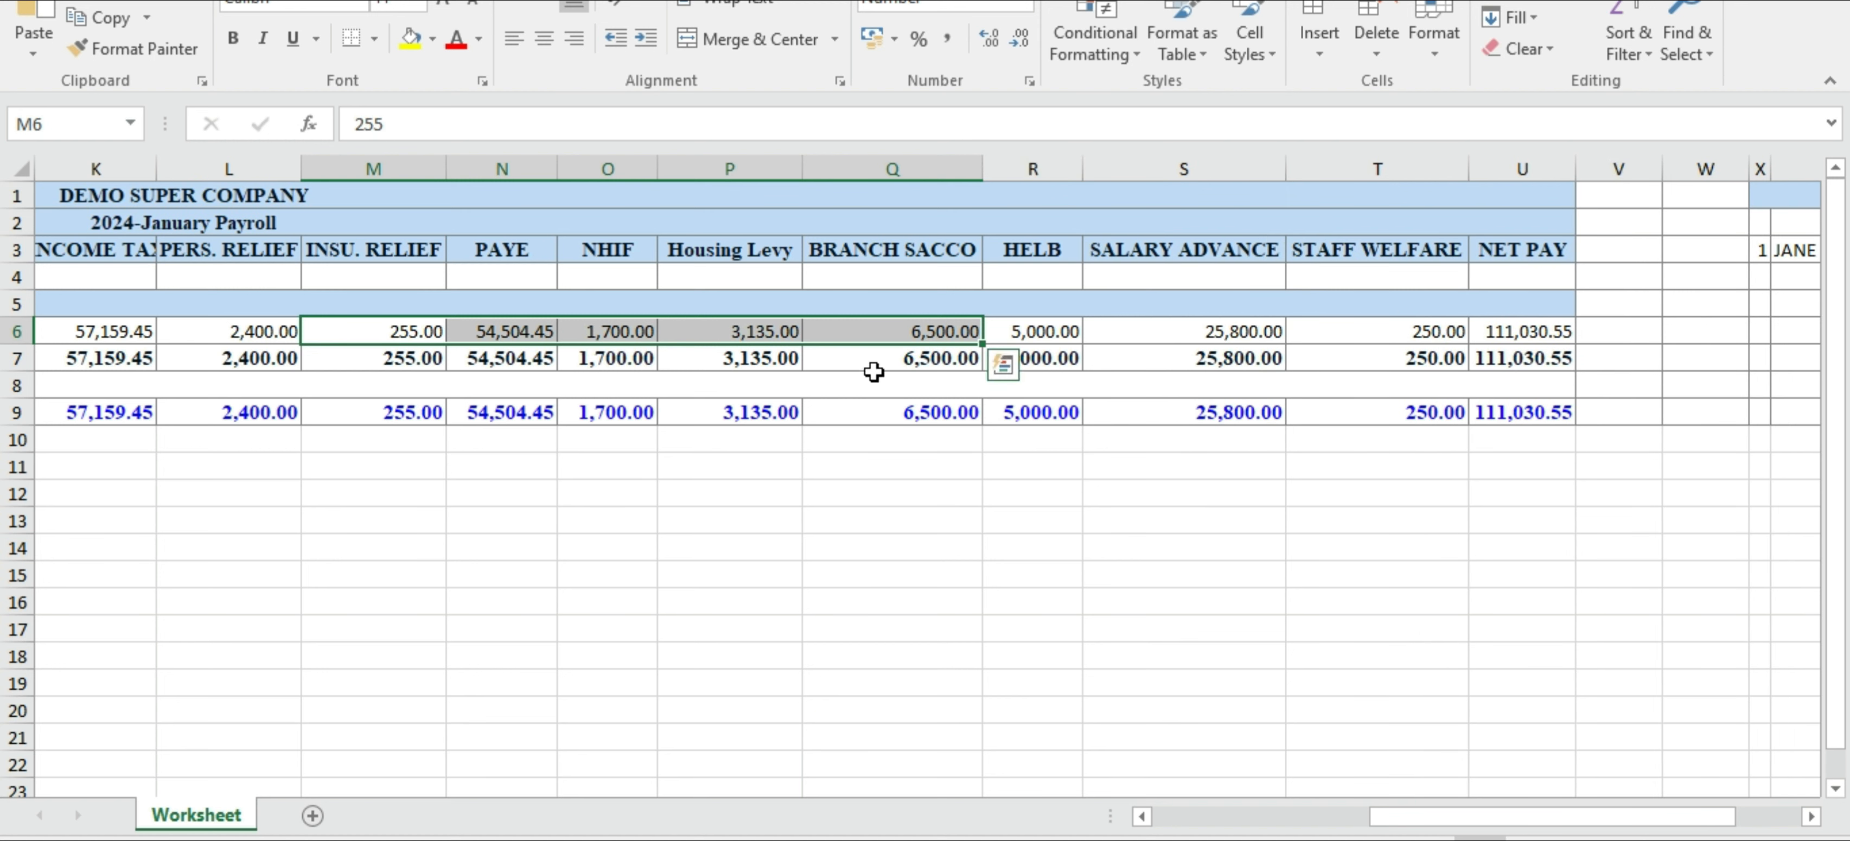
Return to the first columns of the payroll worksheet and switch to the HR dashboard in the browser
click(517, 389)
click(1183, 817)
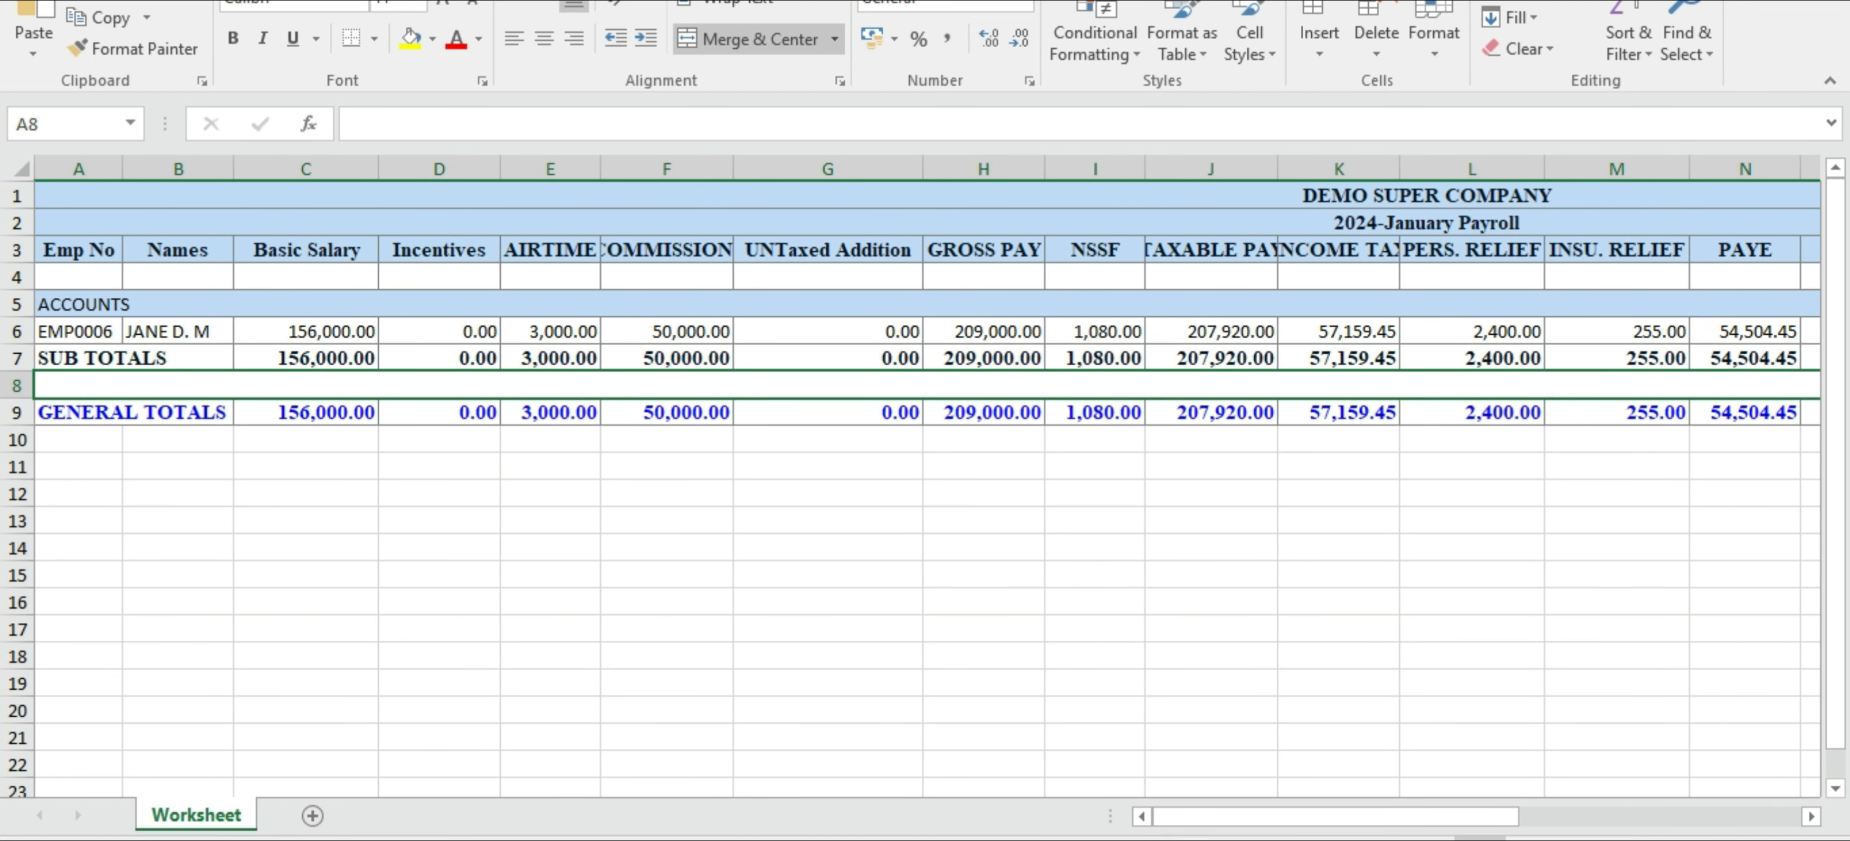
mouse_move(1165, 840)
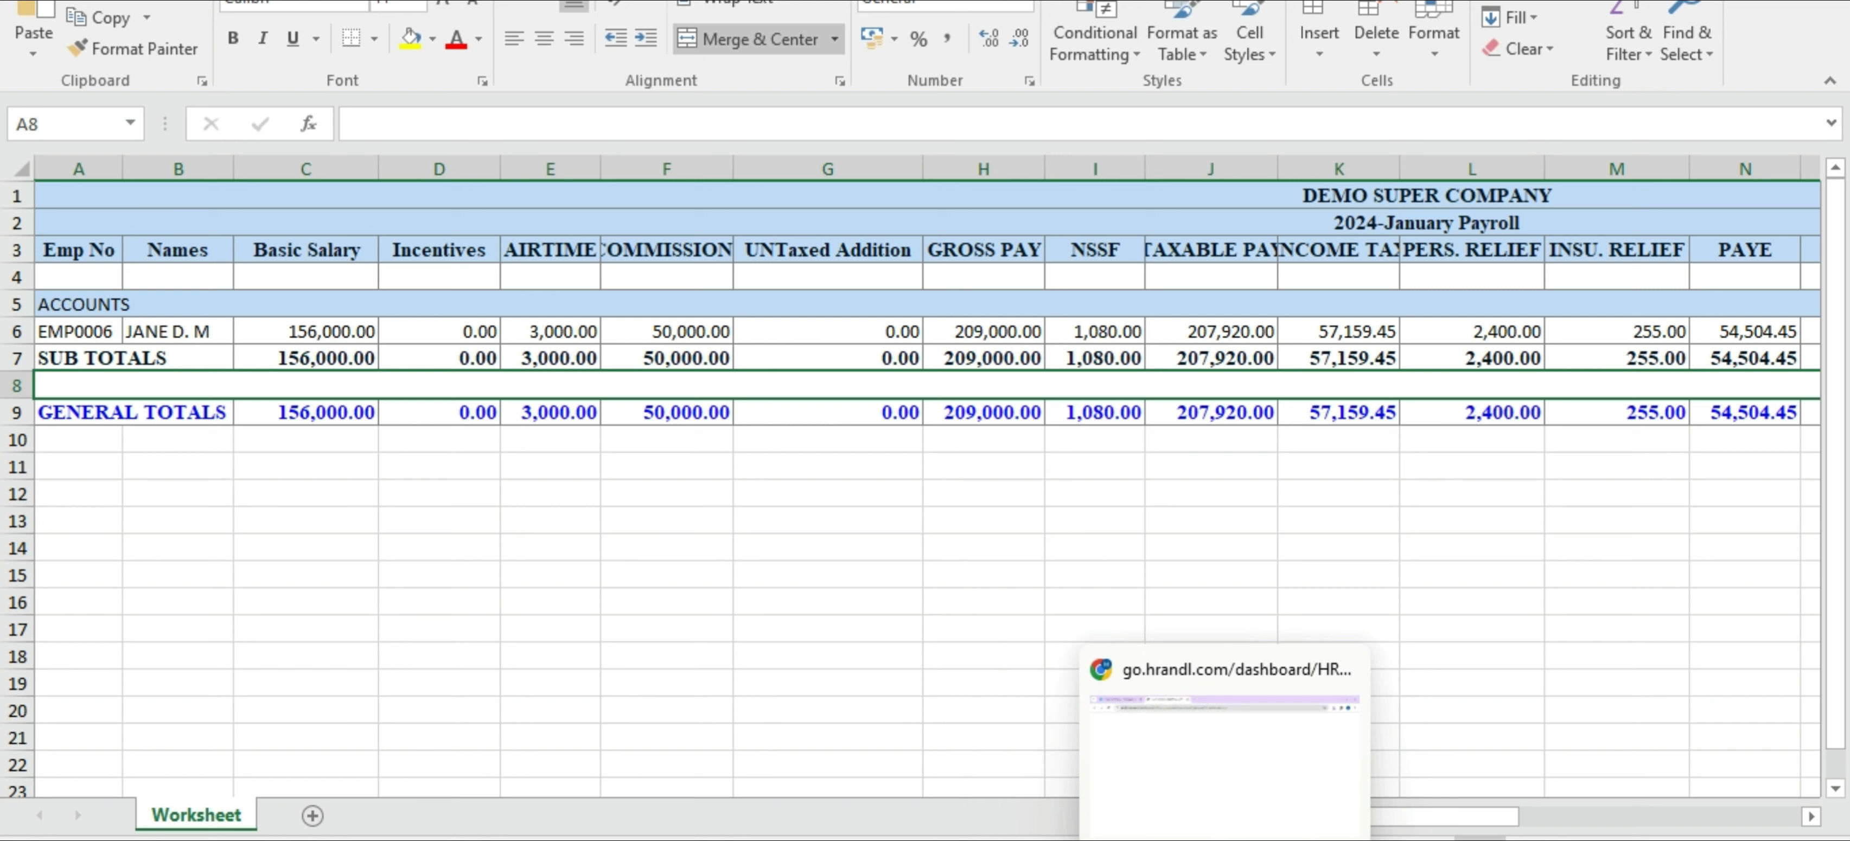
click(1226, 839)
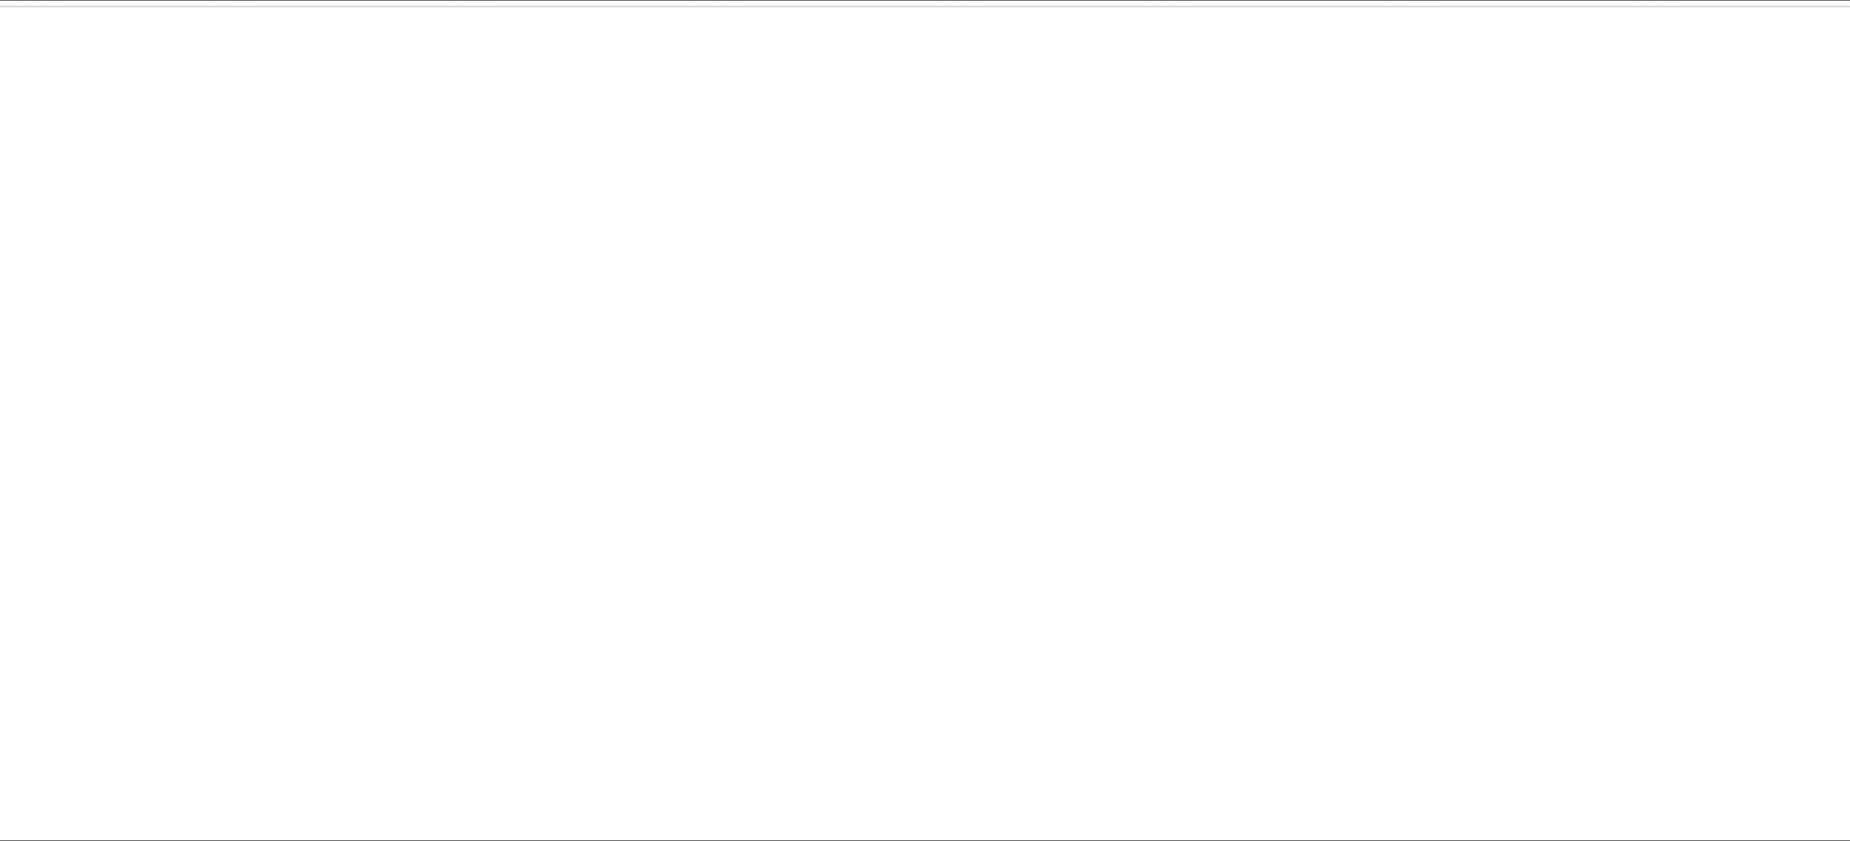